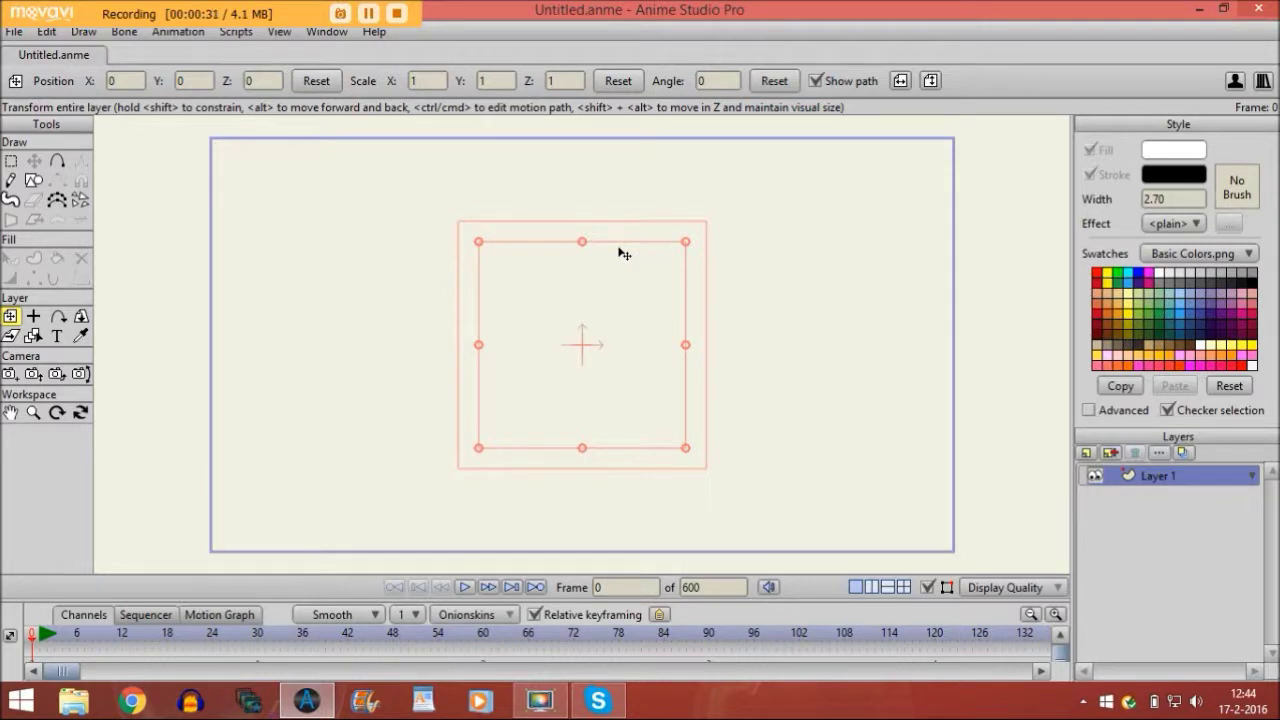
Step: Import the Hand image into the project as a tracing reference
{"action": "left_click", "coordinate": [15, 32]}
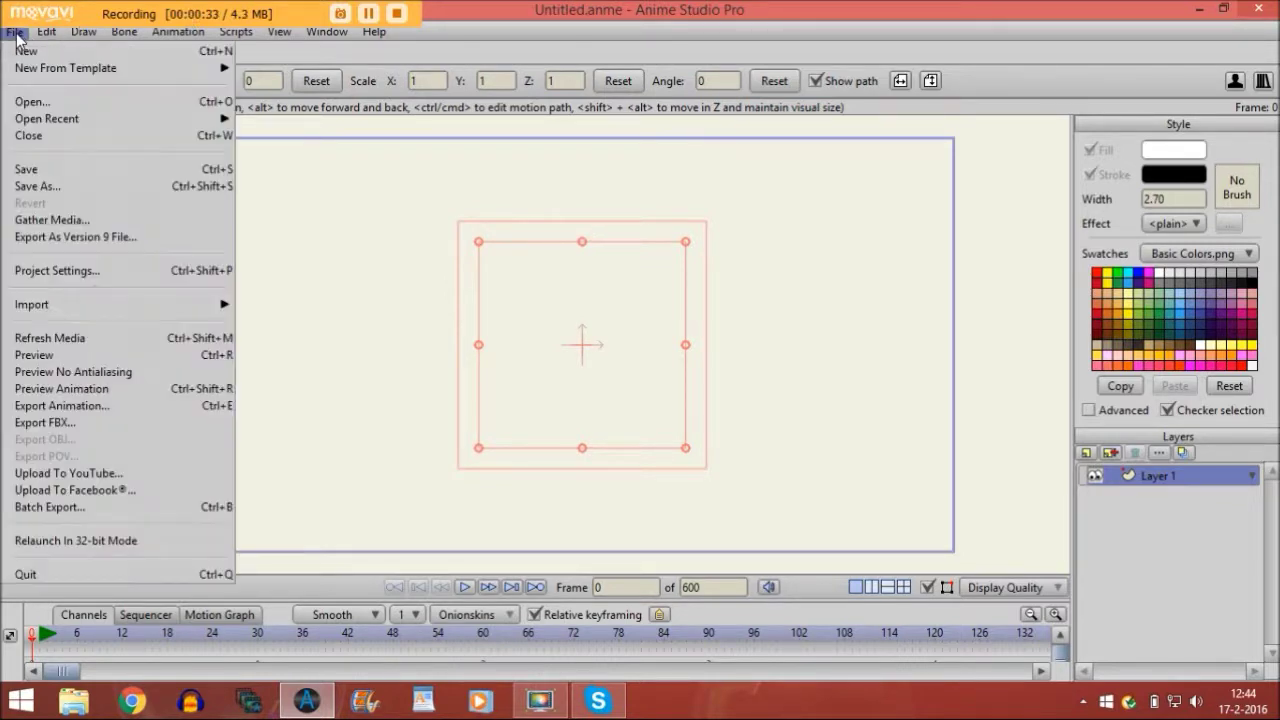
{"action": "mouse_move", "coordinate": [143, 300]}
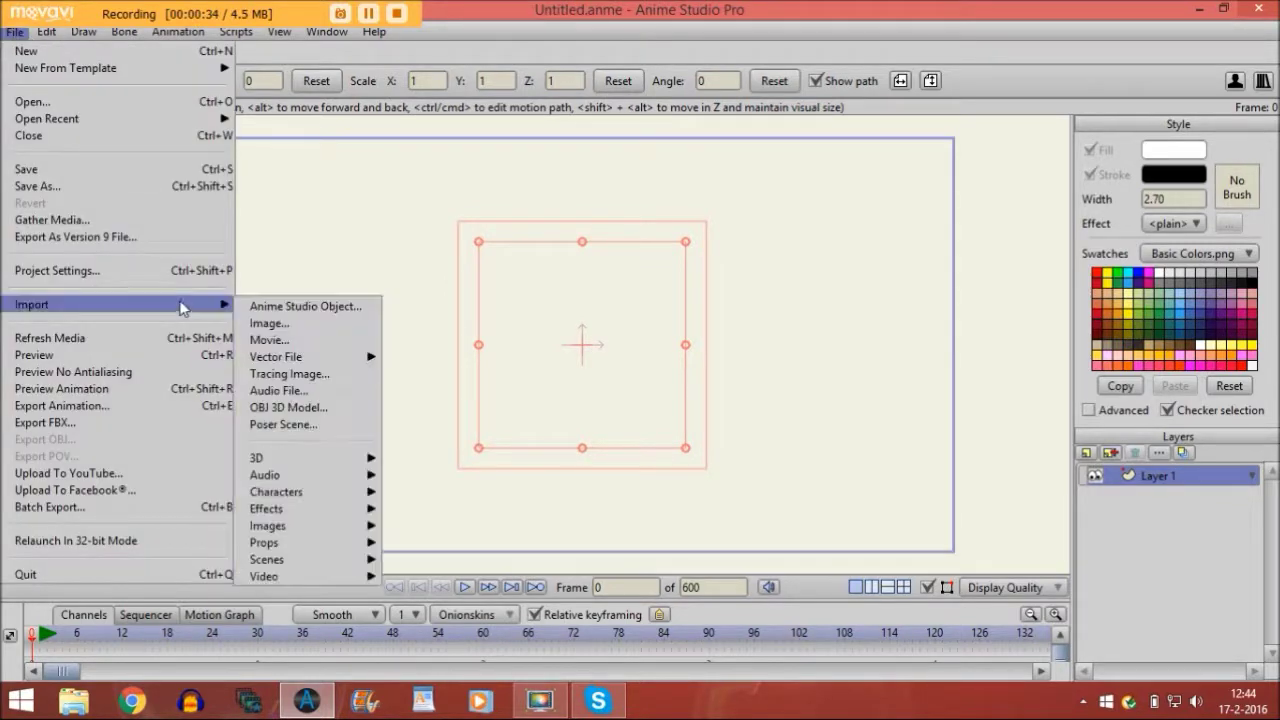
{"action": "left_click", "coordinate": [262, 324]}
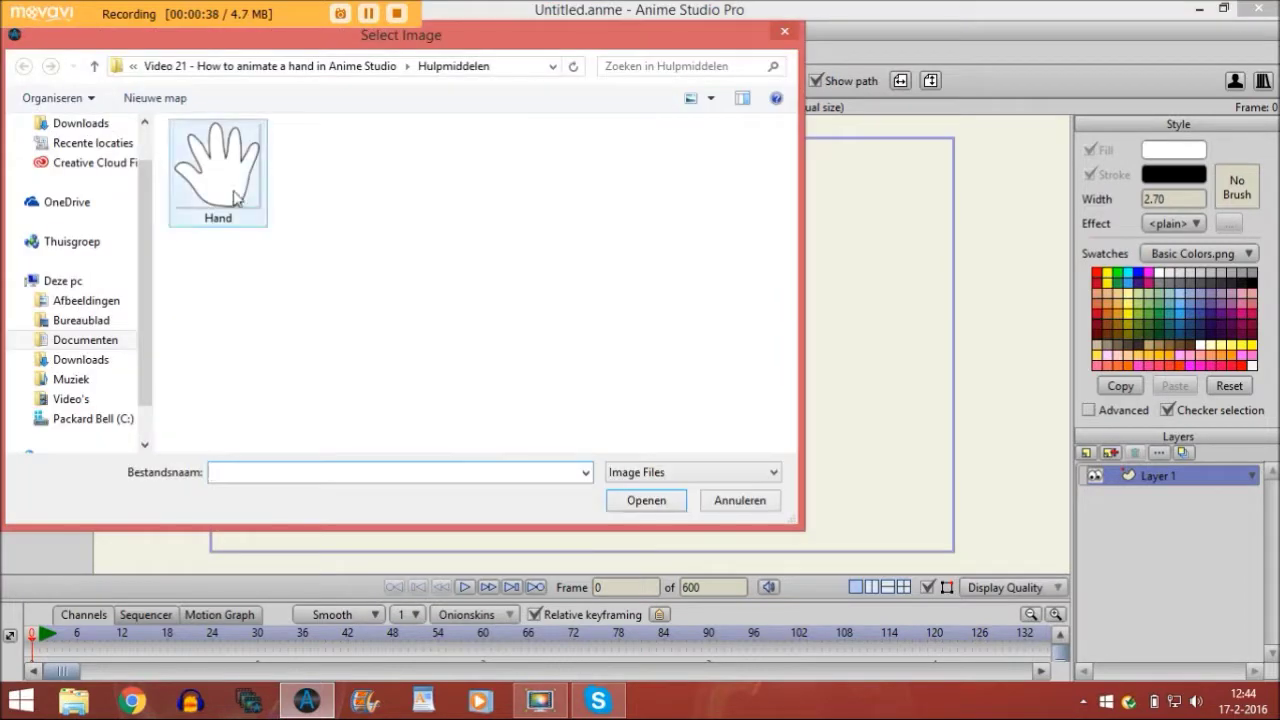
{"action": "double_click", "coordinate": [229, 194]}
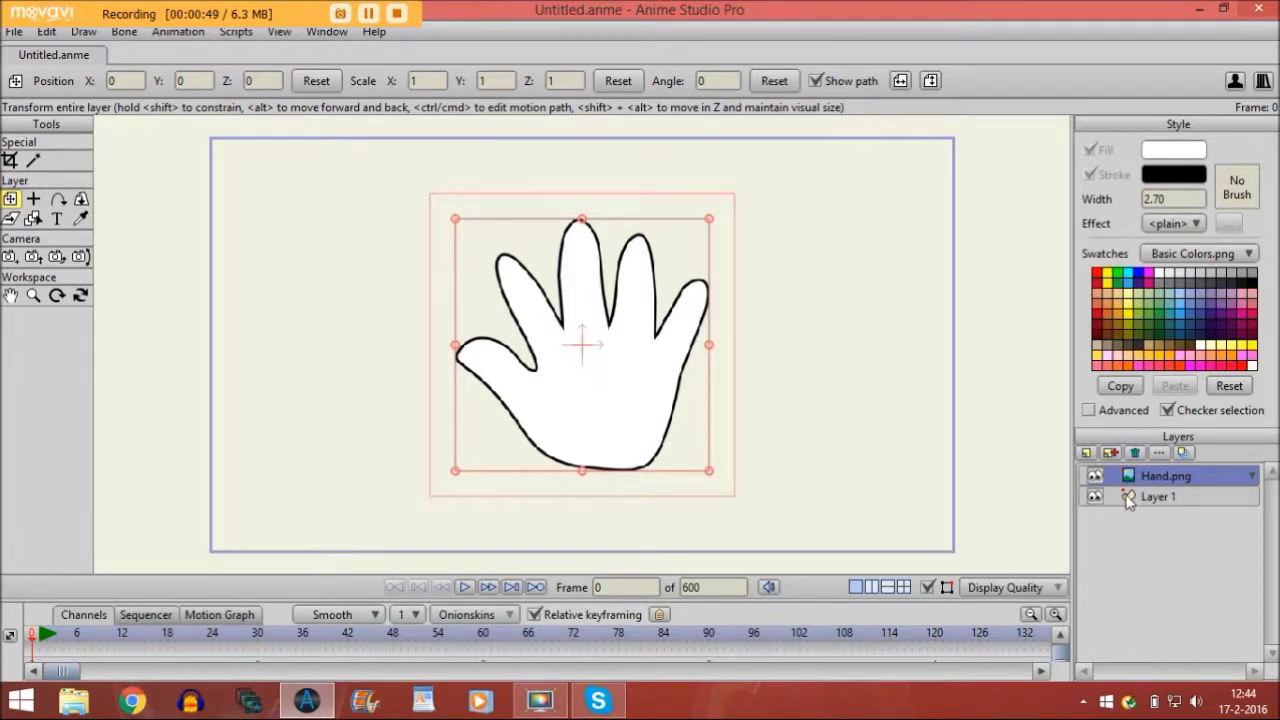
Step: Add a new bone layer above the hand image and name it Hand
{"action": "left_click", "coordinate": [1089, 452]}
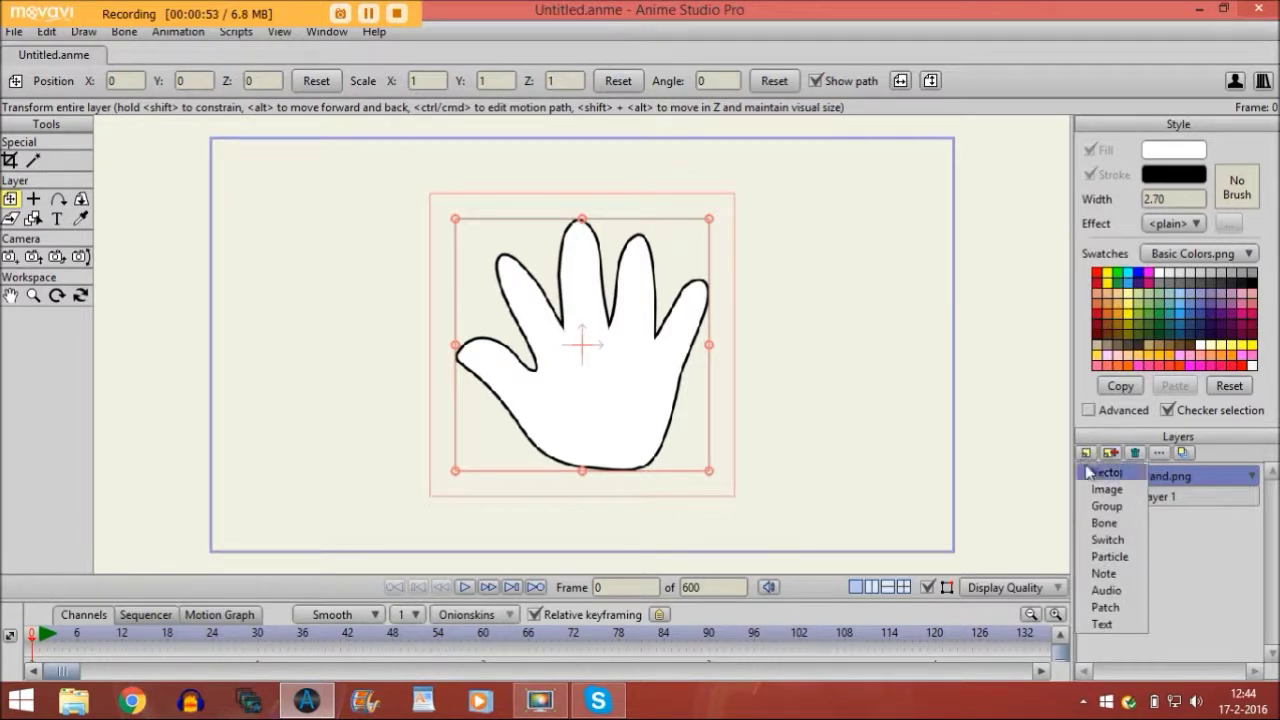
{"action": "key", "text": "Escape"}
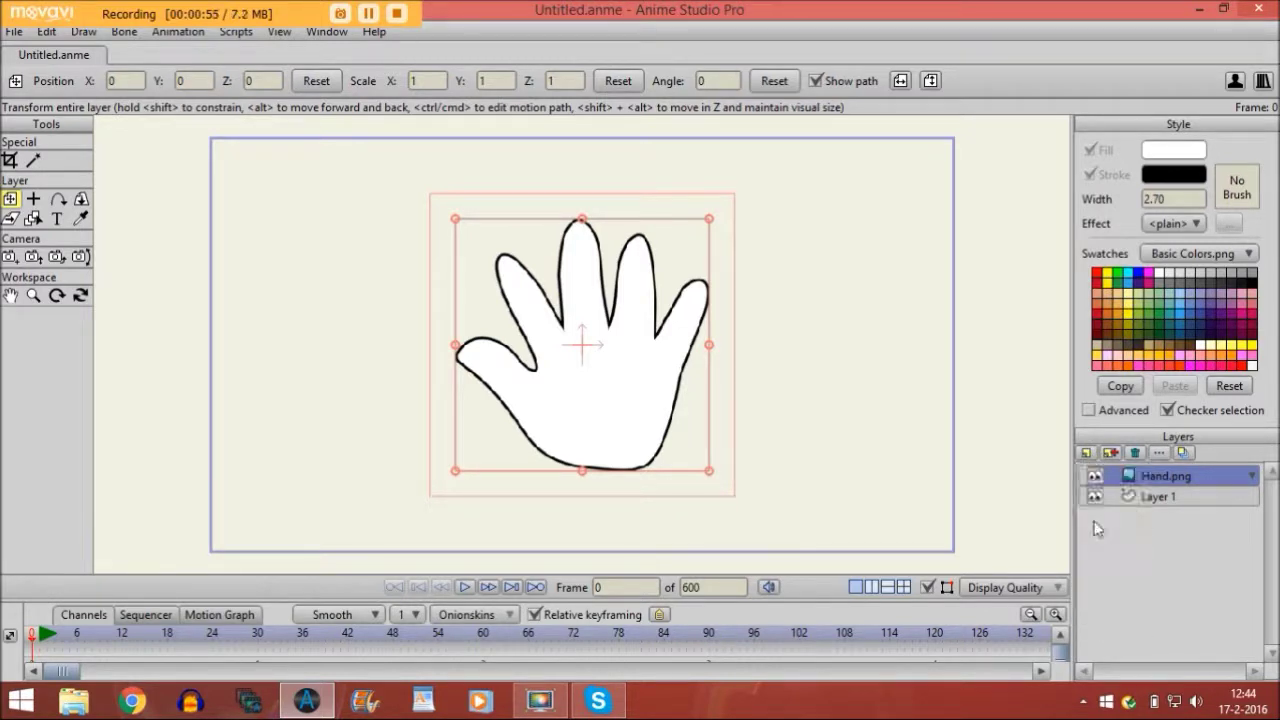
{"action": "type", "text": "Hand"}
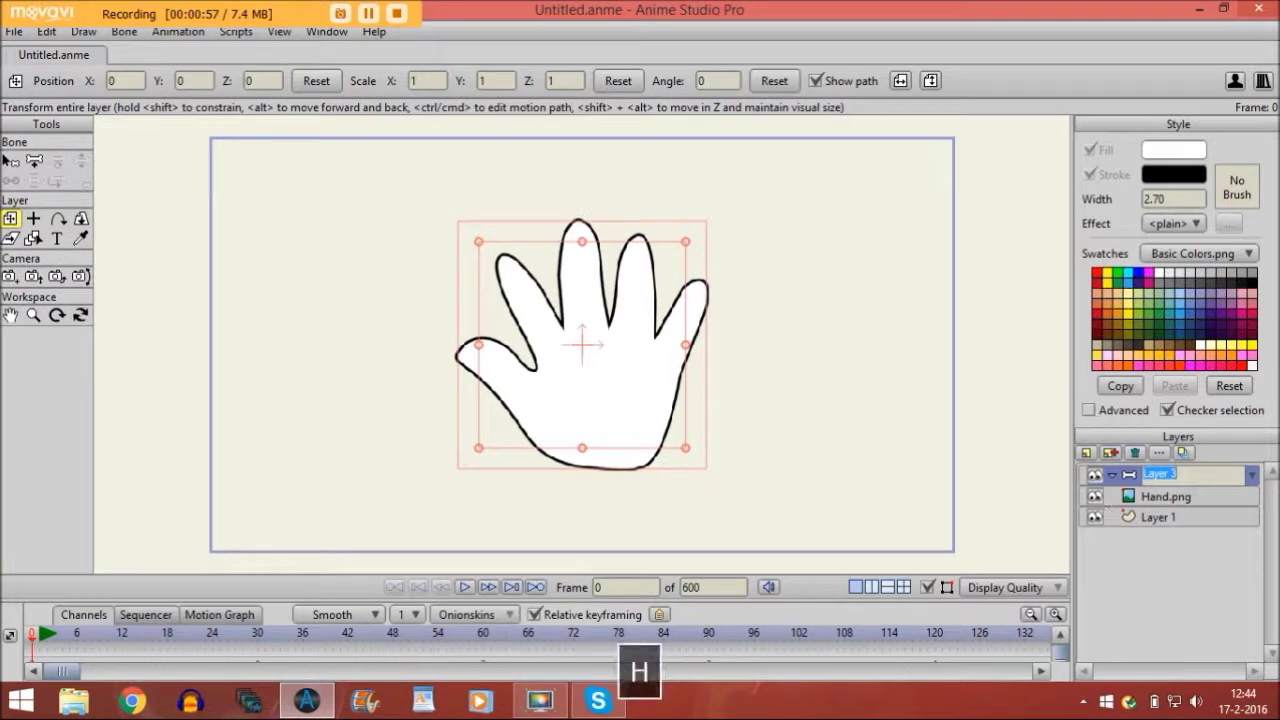
{"action": "key", "text": "Return"}
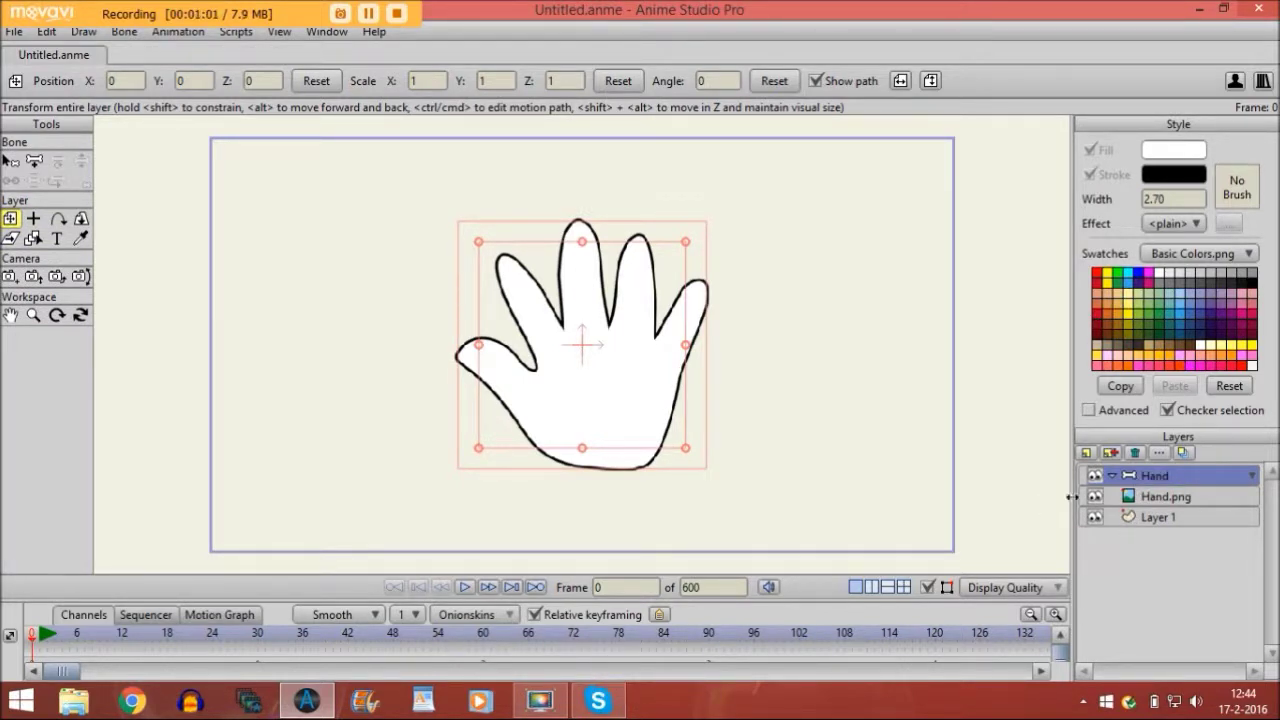
Step: Nest the vector layer Layer 1 inside the Hand bone layer and rename it Palm
{"action": "left_click", "coordinate": [1132, 517]}
{"action": "left_click_drag", "start_coordinate": [1141, 507], "coordinate": [1148, 478]}
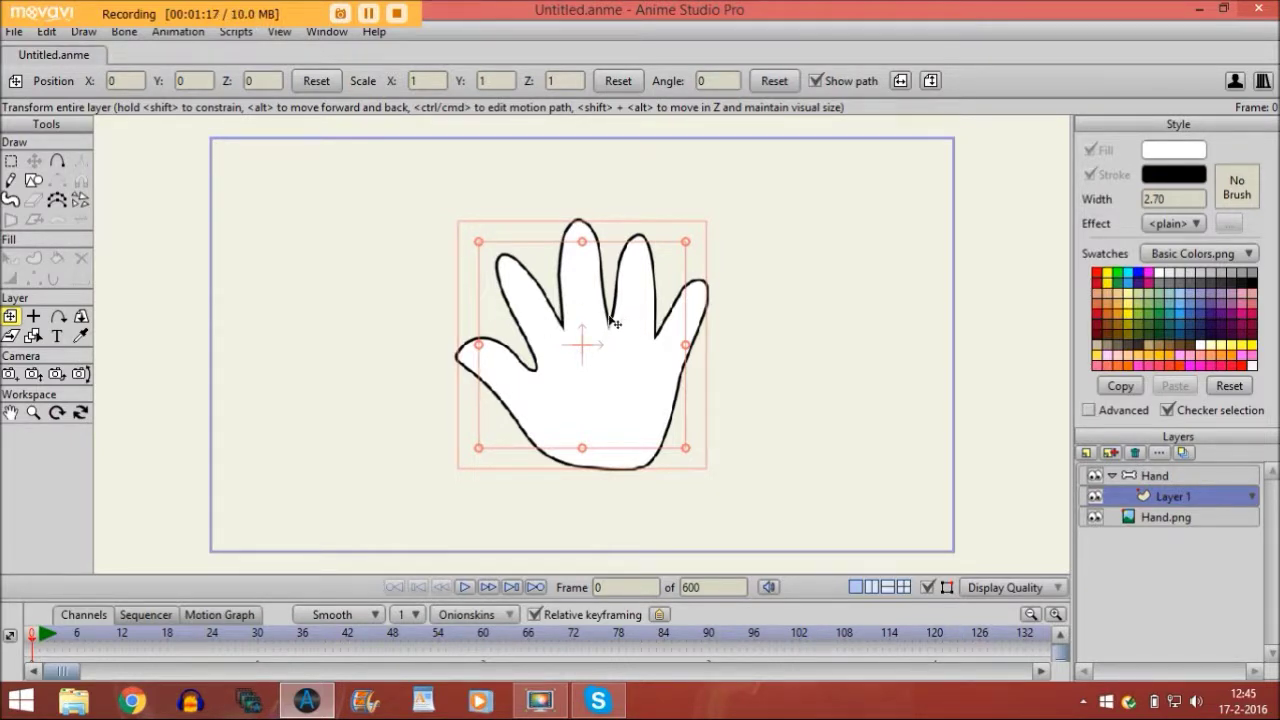
{"action": "double_click", "coordinate": [1163, 497]}
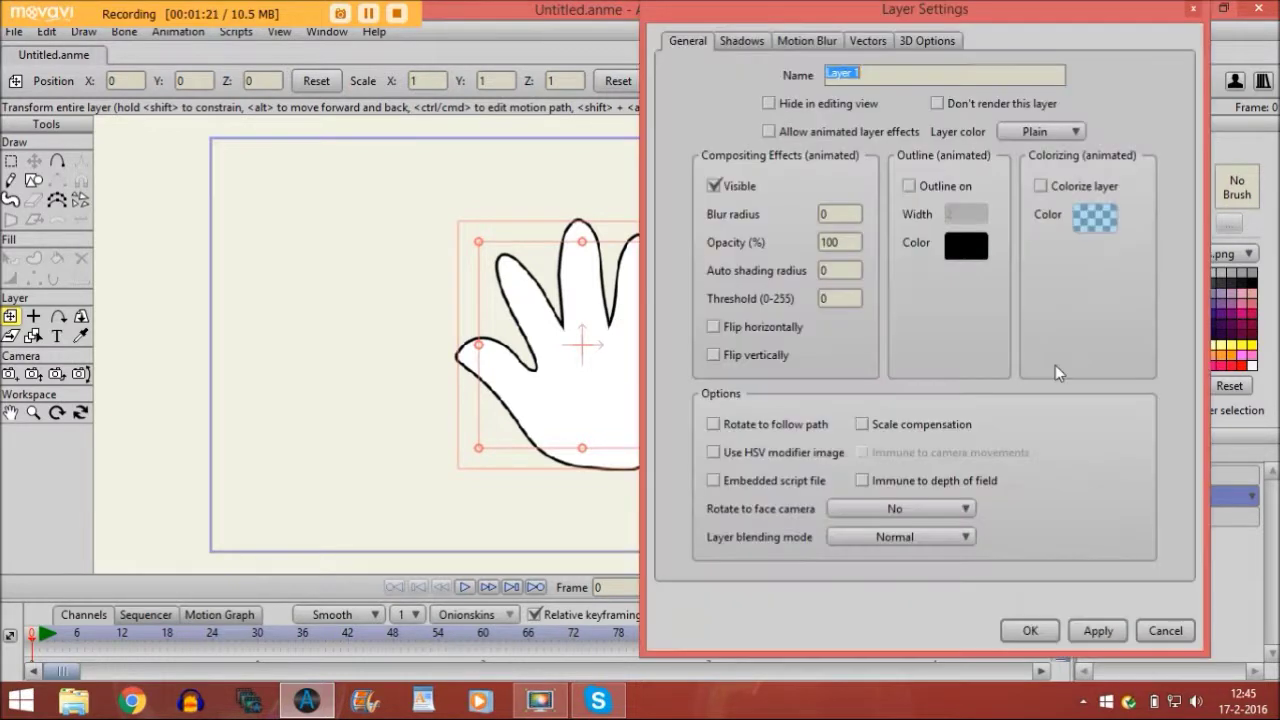
{"action": "type", "text": "Palm"}
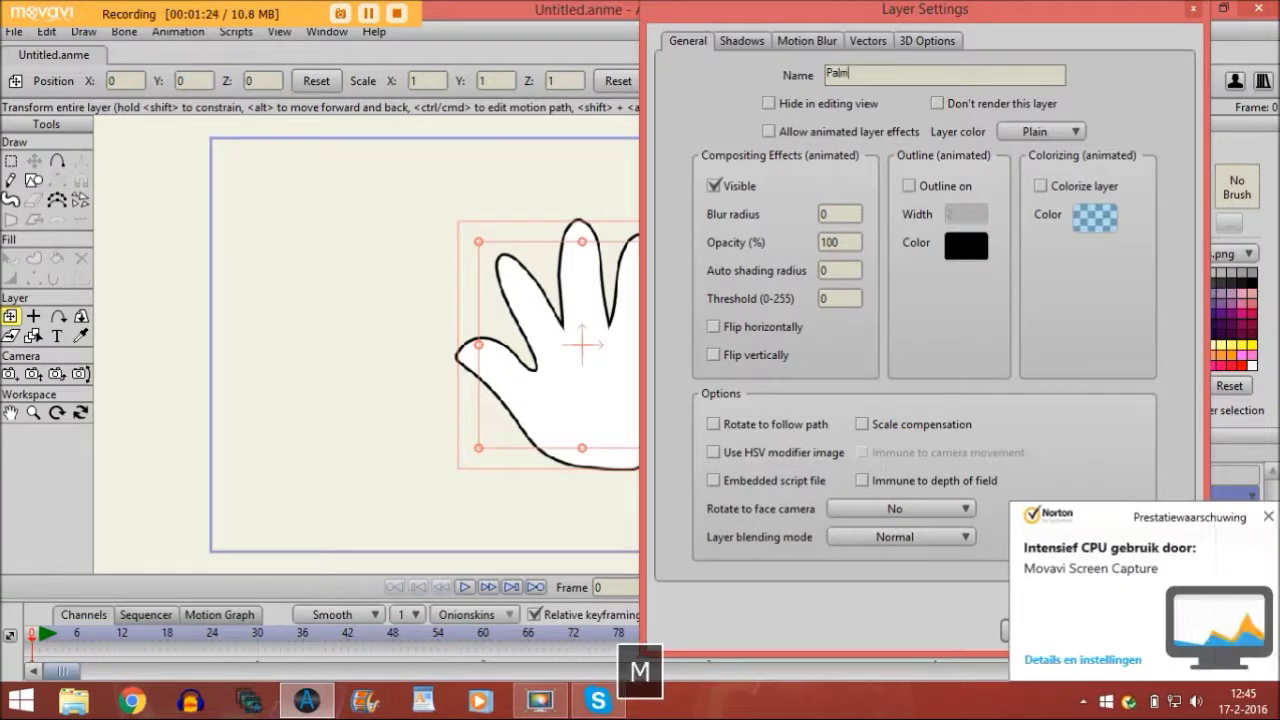
{"action": "key", "text": "Return"}
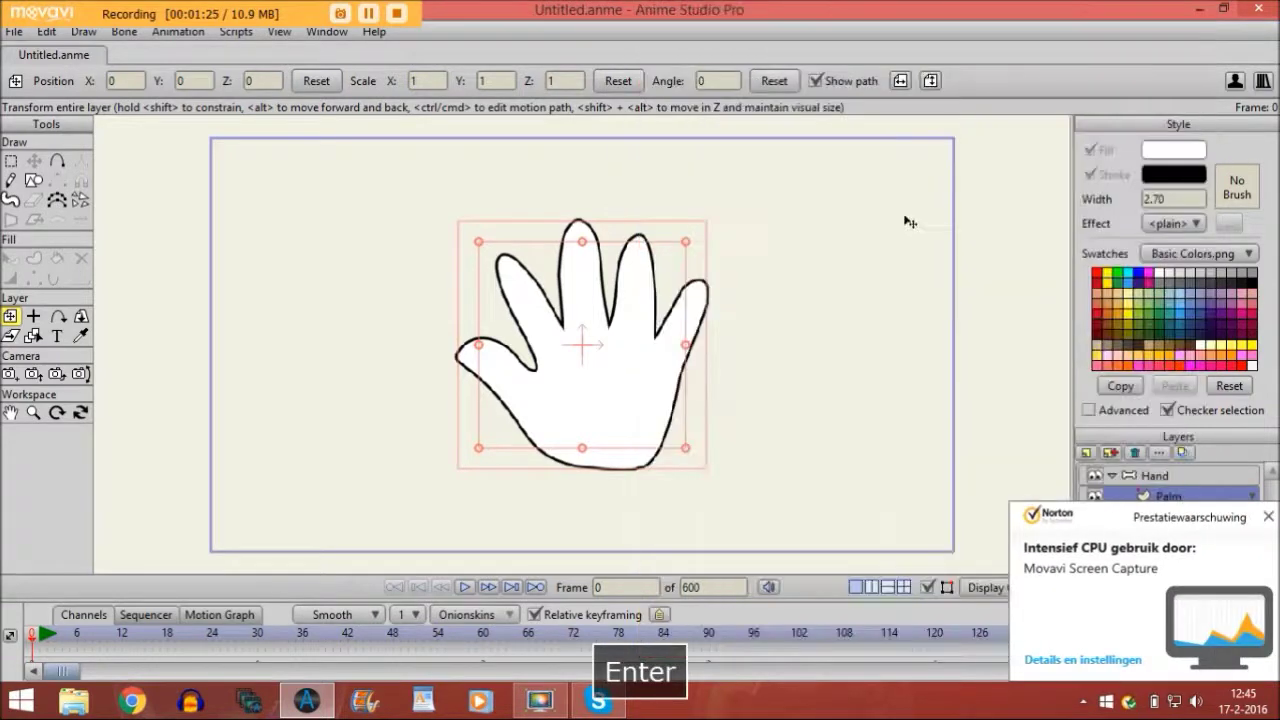
{"action": "left_click", "coordinate": [1268, 516]}
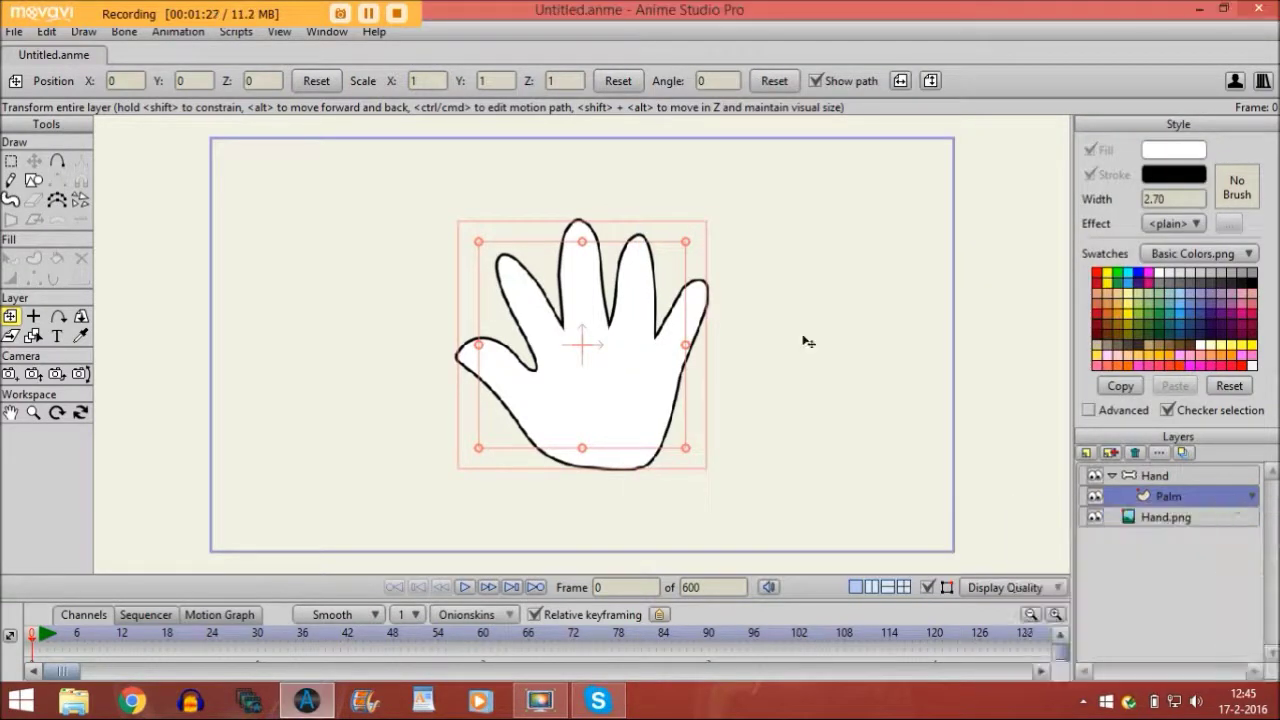
Step: Set the drawing style to a light orange skin-tone fill and a line width of 1.5
{"action": "left_click", "coordinate": [1133, 358]}
{"action": "double_click", "coordinate": [1167, 200]}
{"action": "key", "text": "BackSpace"}
{"action": "type", "text": "1.5"}
{"action": "key", "text": "Return"}
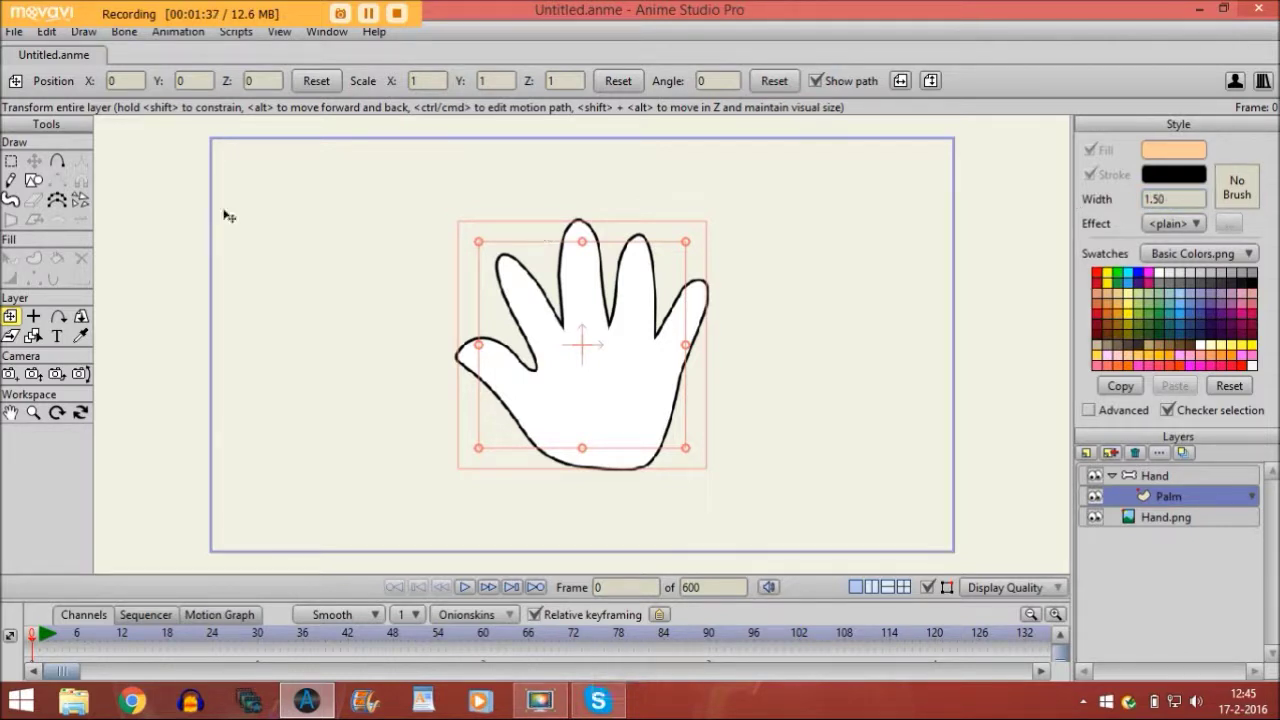
Step: Trace the palm of the reference hand with Add Point as a closed filled shape, leaving out the fingers and thumb
{"action": "left_click", "coordinate": [33, 413]}
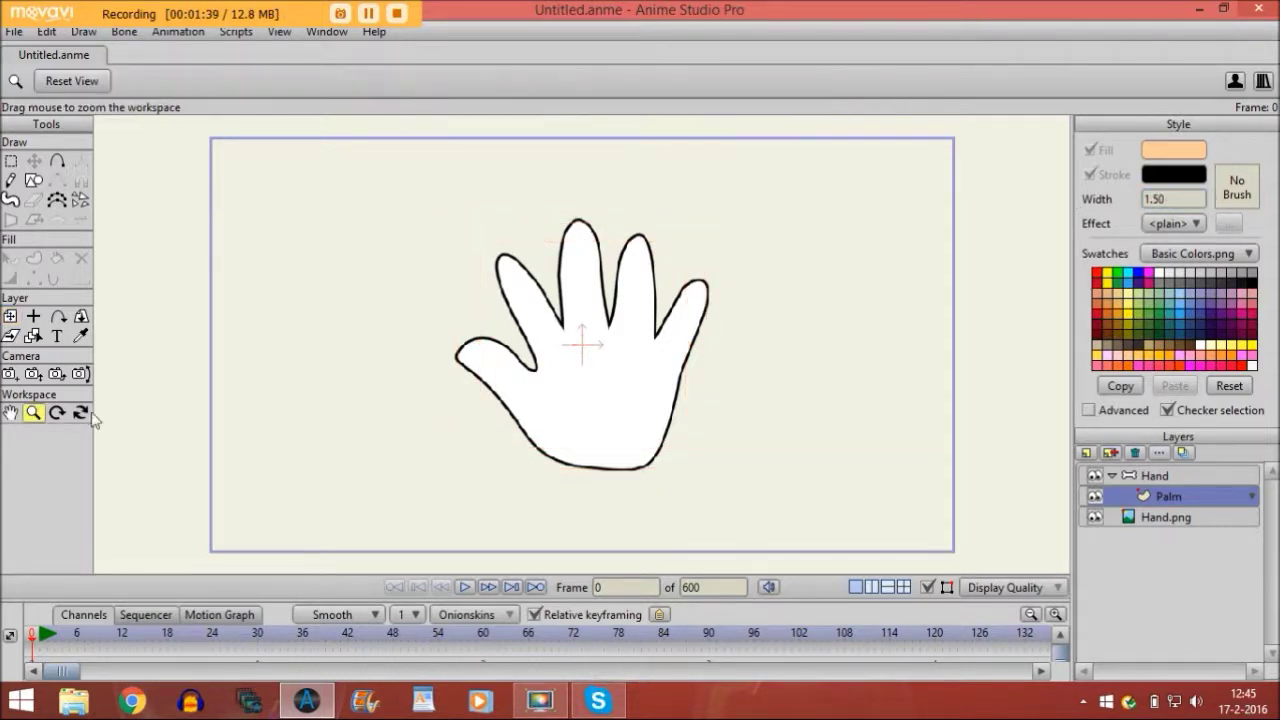
{"action": "scroll", "coordinate": [720, 400], "scroll_direction": "up", "scroll_amount": 3}
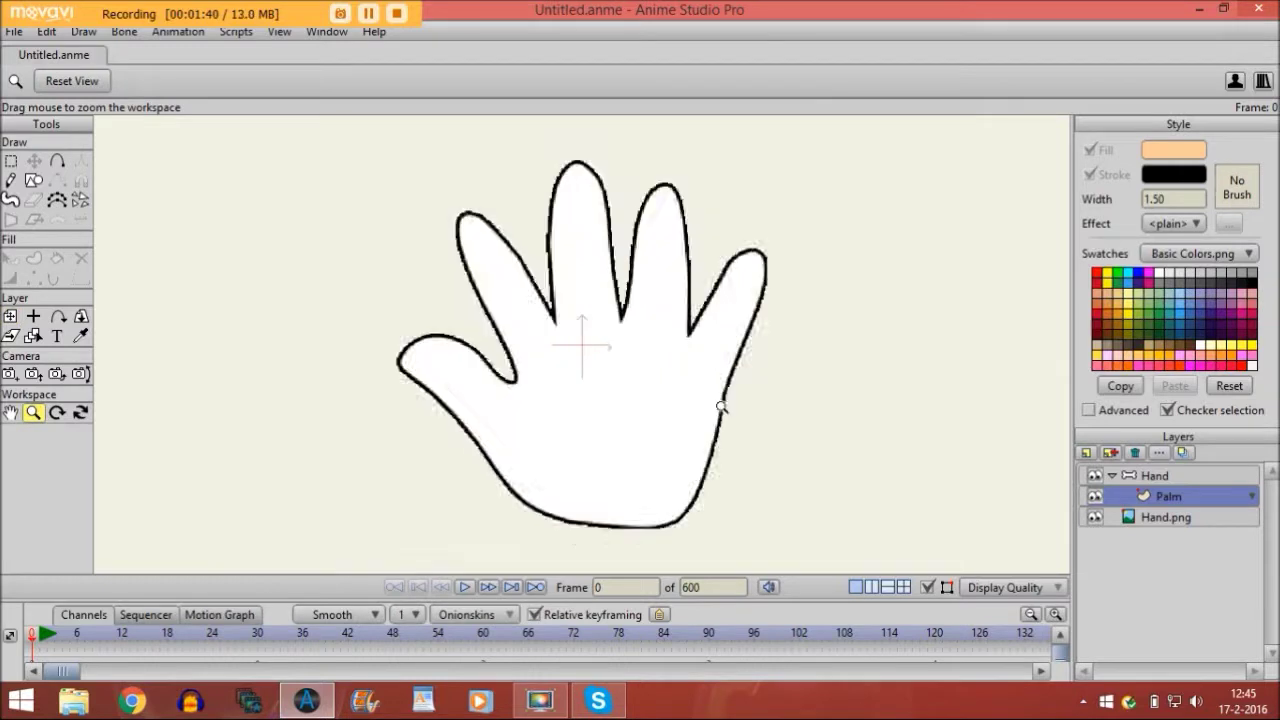
{"action": "left_click", "coordinate": [10, 413]}
{"action": "left_click_drag", "start_coordinate": [488, 358], "coordinate": [482, 342]}
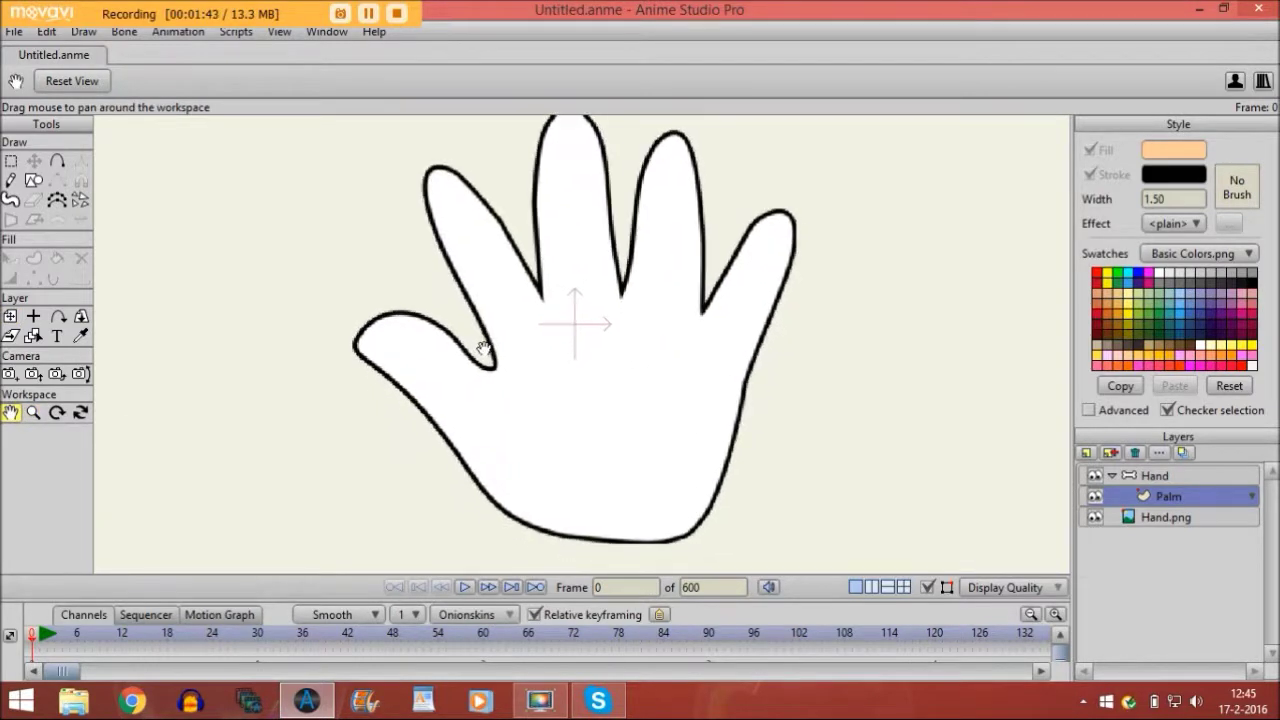
{"action": "left_click", "coordinate": [57, 162]}
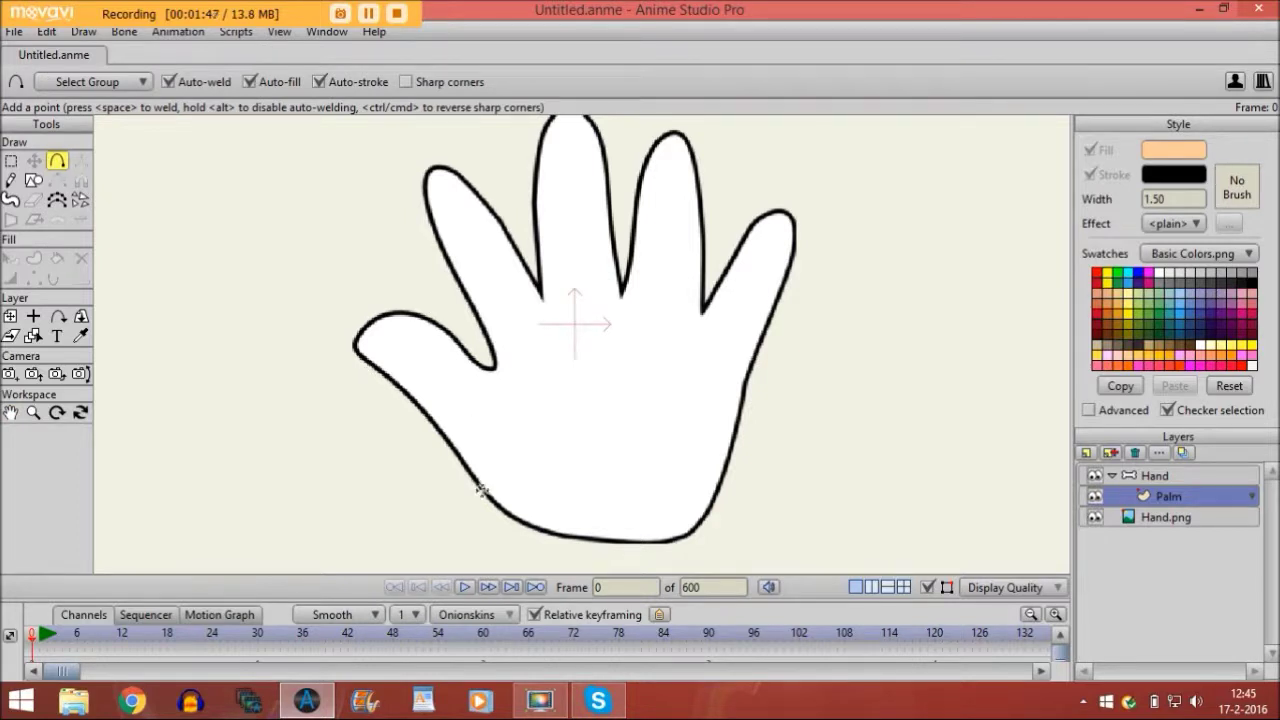
{"action": "left_click_drag", "start_coordinate": [482, 490], "coordinate": [690, 531]}
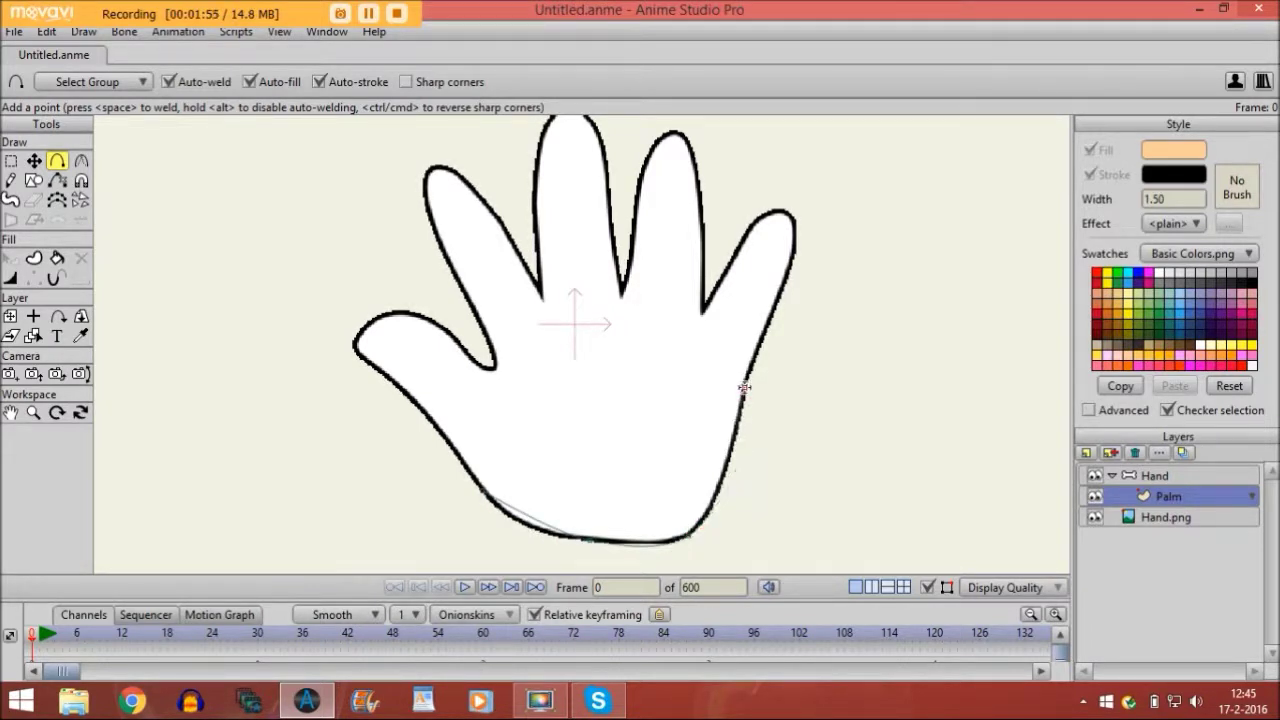
{"action": "left_click_drag", "start_coordinate": [743, 384], "coordinate": [604, 314]}
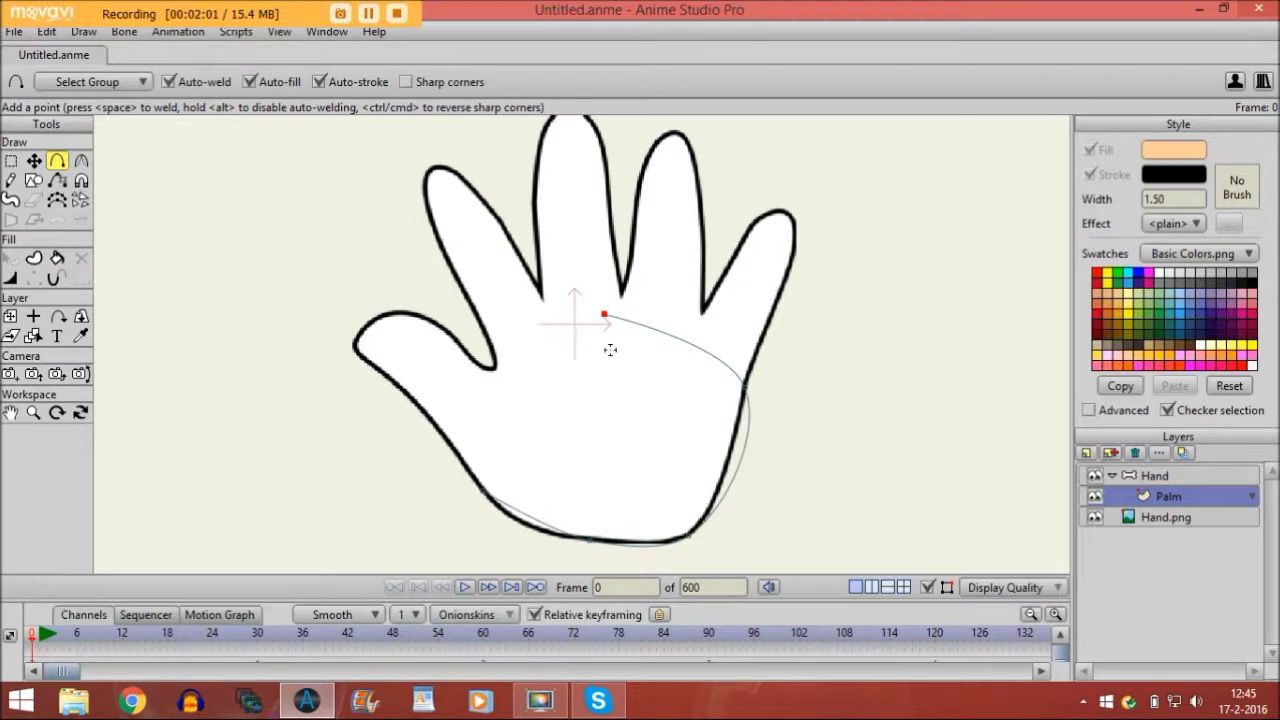
{"action": "left_click_drag", "start_coordinate": [604, 314], "coordinate": [480, 489]}
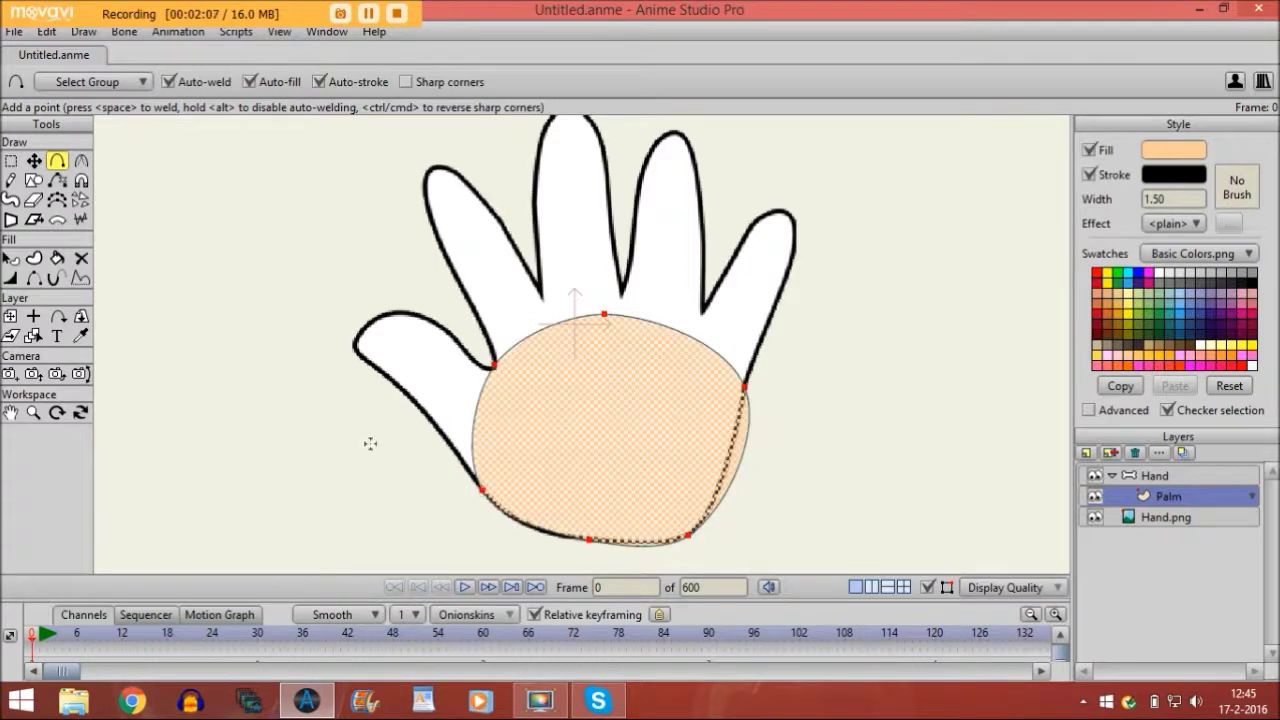
Step: Nudge the palm's point at the outer base of the little finger slightly upward and reduce its curvature to about 0.12
{"action": "left_click", "coordinate": [34, 160]}
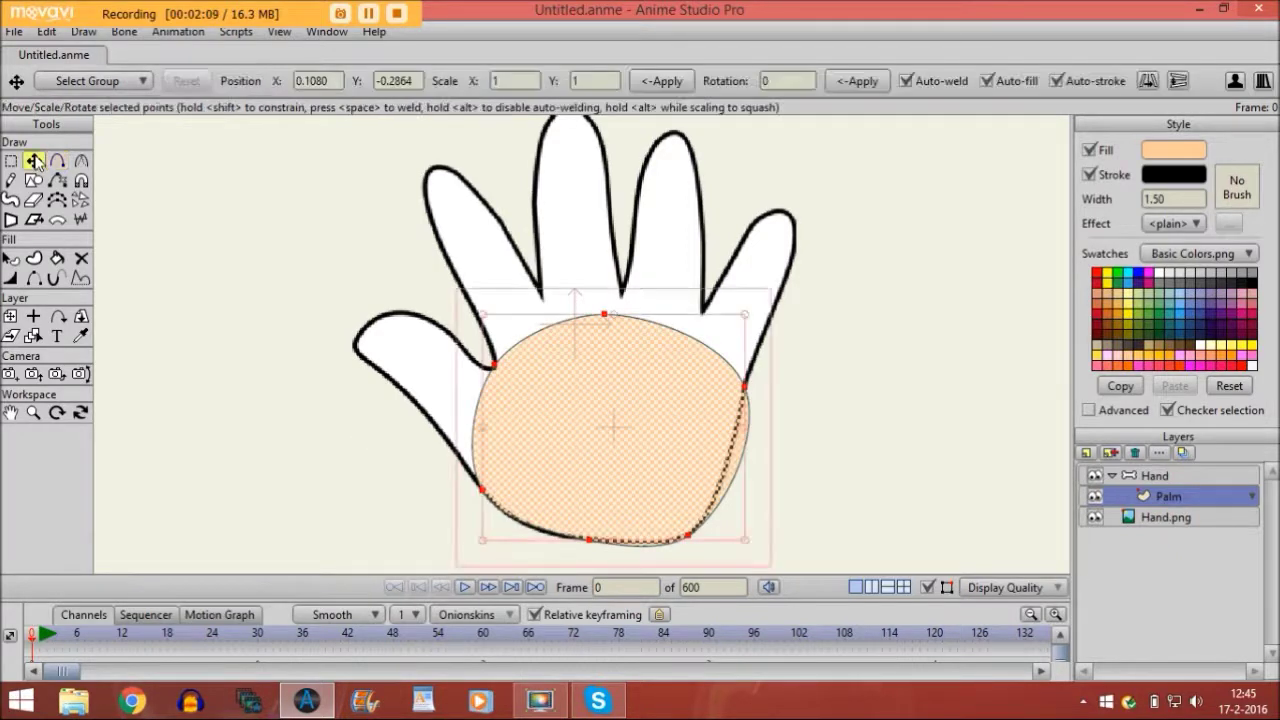
{"action": "left_click", "coordinate": [741, 379]}
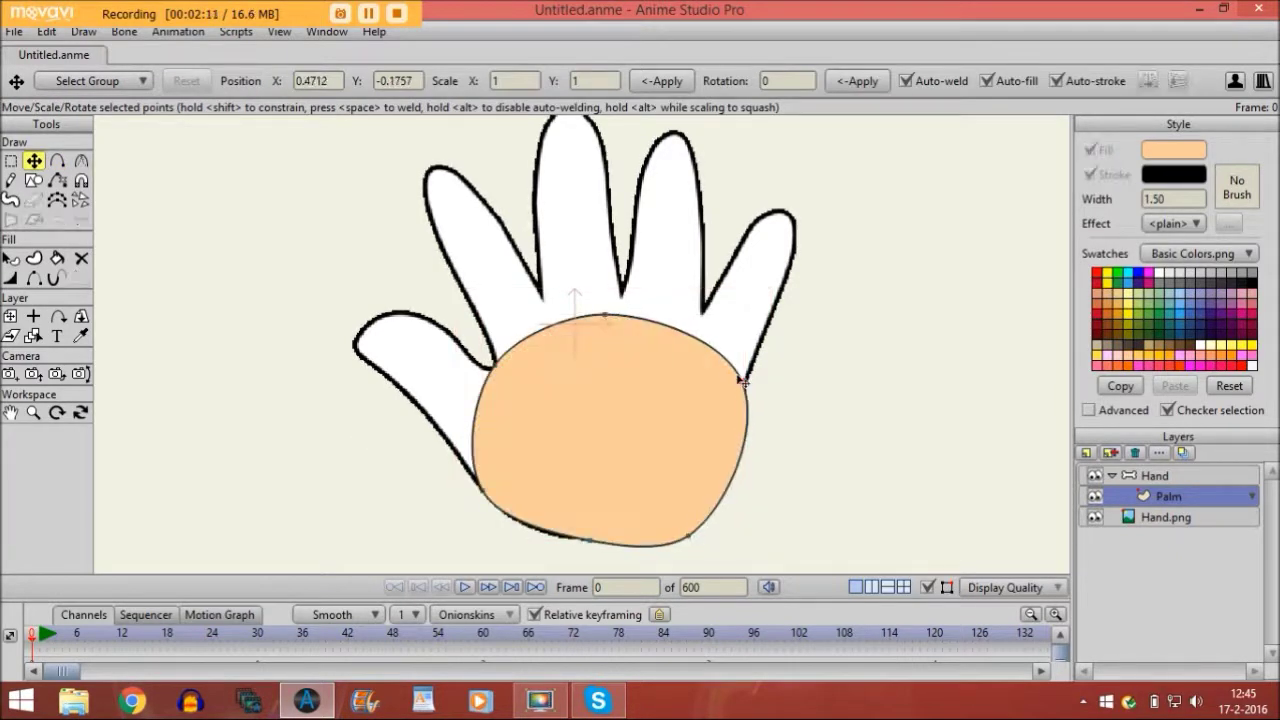
{"action": "left_click_drag", "start_coordinate": [745, 379], "coordinate": [742, 373]}
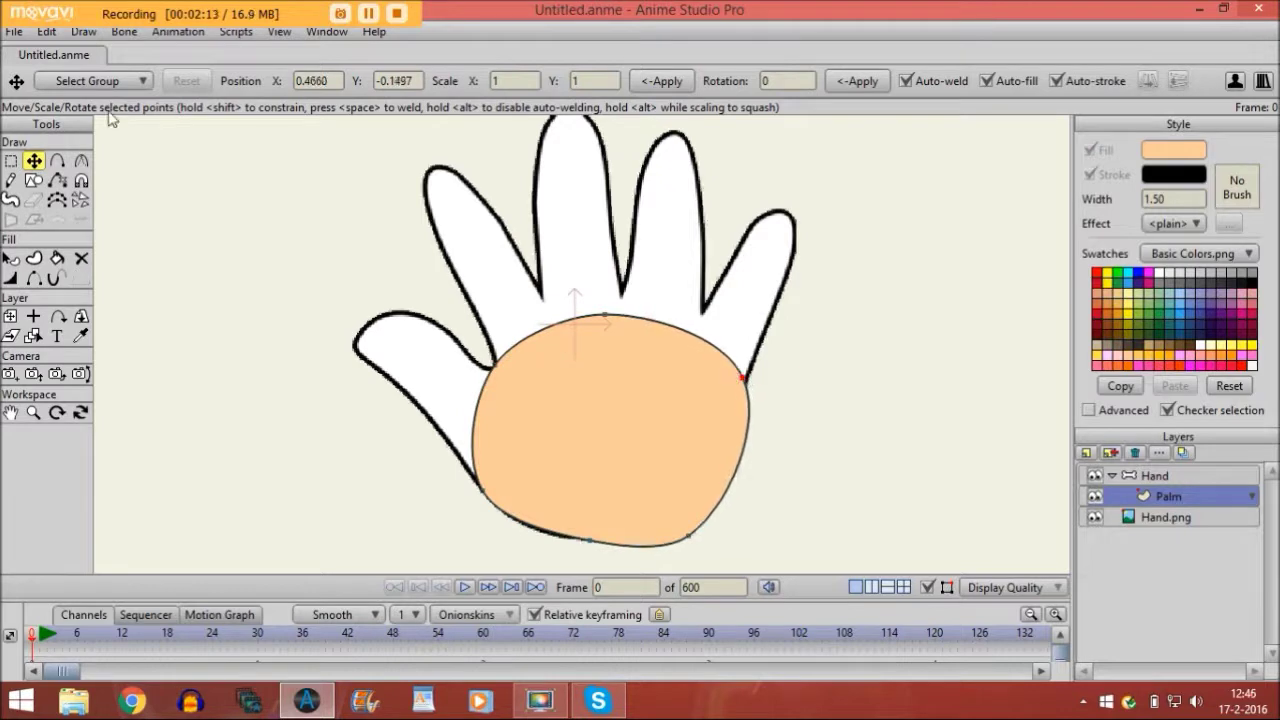
{"action": "left_click", "coordinate": [81, 160]}
{"action": "left_click_drag", "start_coordinate": [760, 384], "coordinate": [580, 396]}
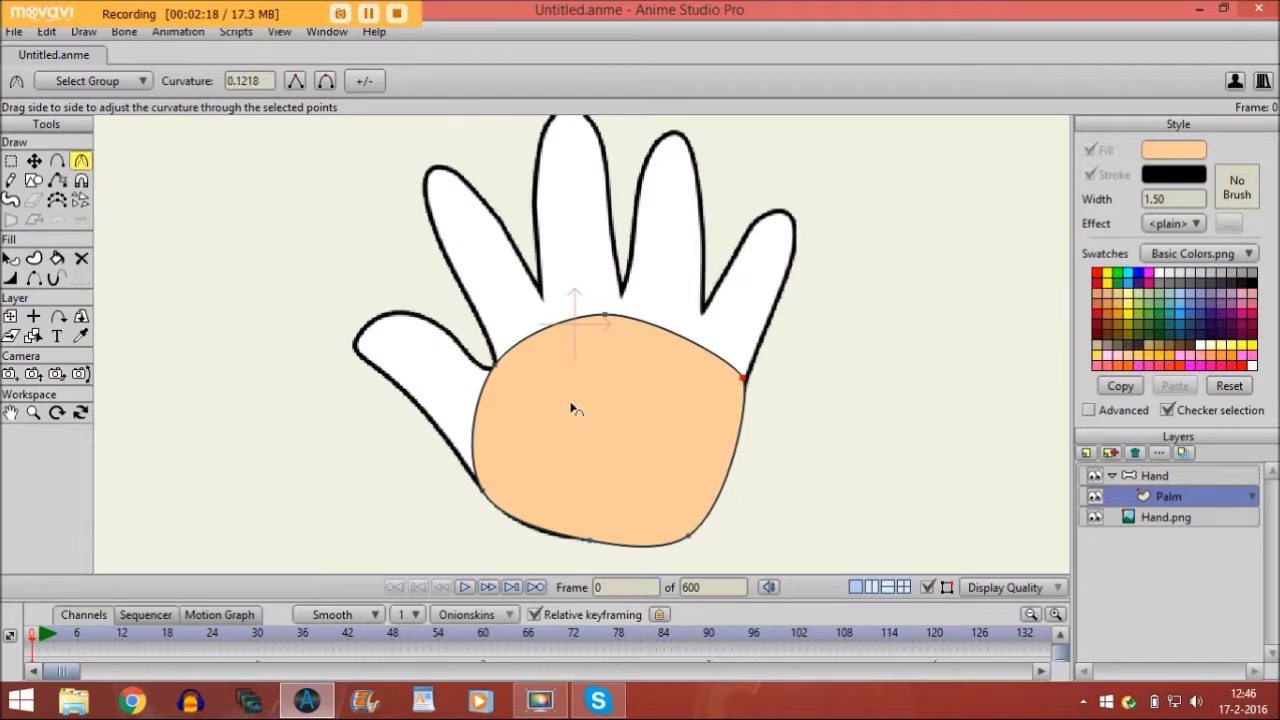
{"action": "left_click", "coordinate": [35, 162]}
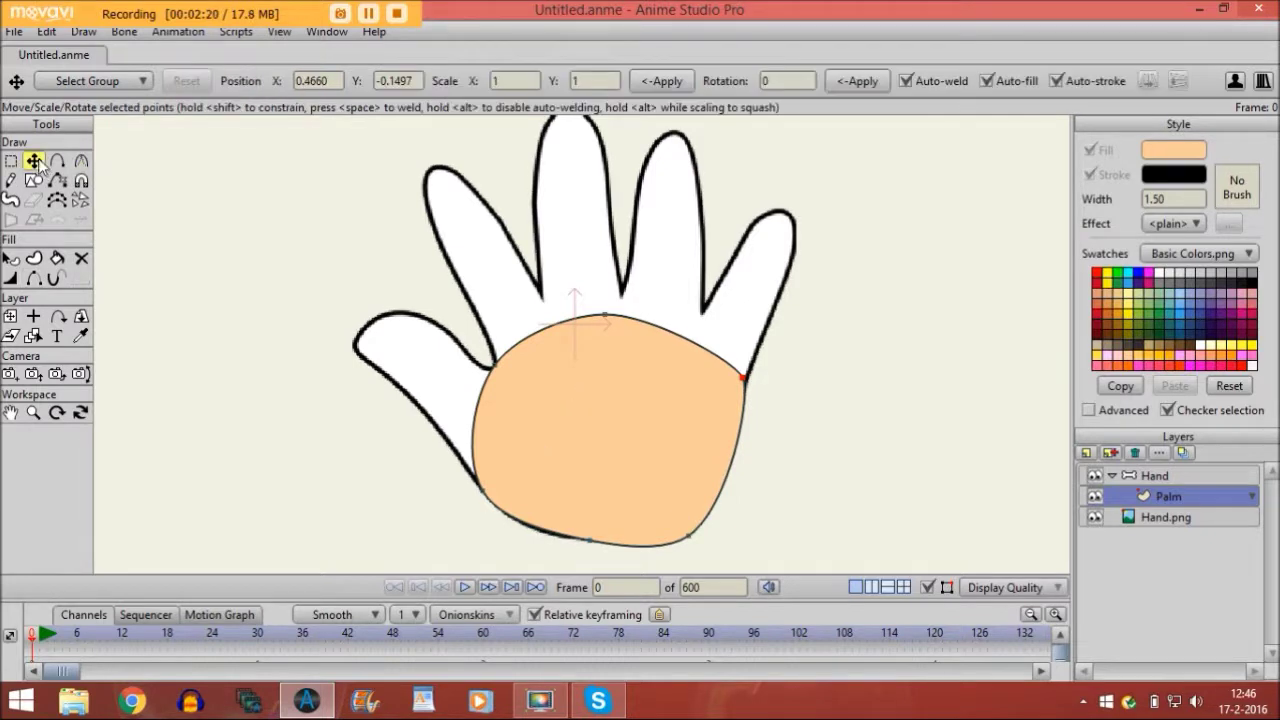
{"action": "left_click", "coordinate": [927, 588]}
{"action": "left_click", "coordinate": [928, 588]}
Step: Add a new vector layer above Palm inside the Hand bone layer and name it Thumb
{"action": "left_click", "coordinate": [1087, 456]}
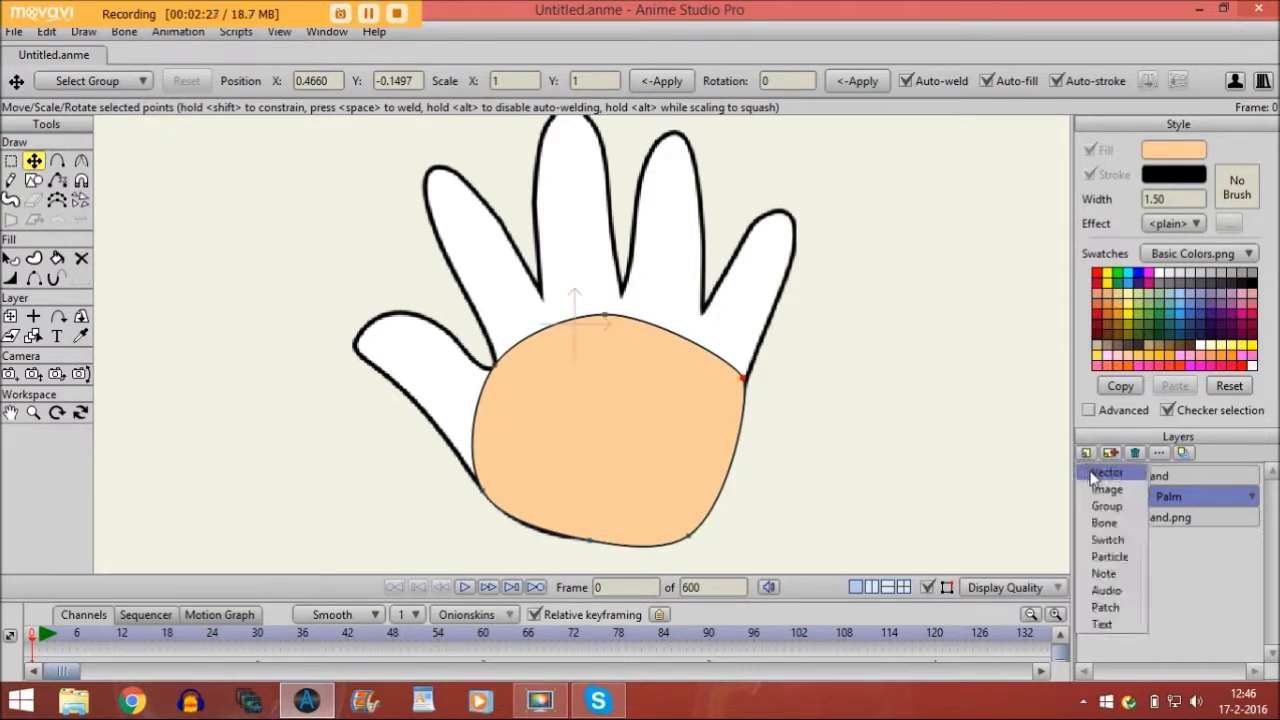
{"action": "left_click", "coordinate": [1095, 470]}
{"action": "key", "text": "Caps_Lock"}
{"action": "type", "text": "T"}
{"action": "key", "text": "Caps_Lock"}
{"action": "type", "text": "hum"}
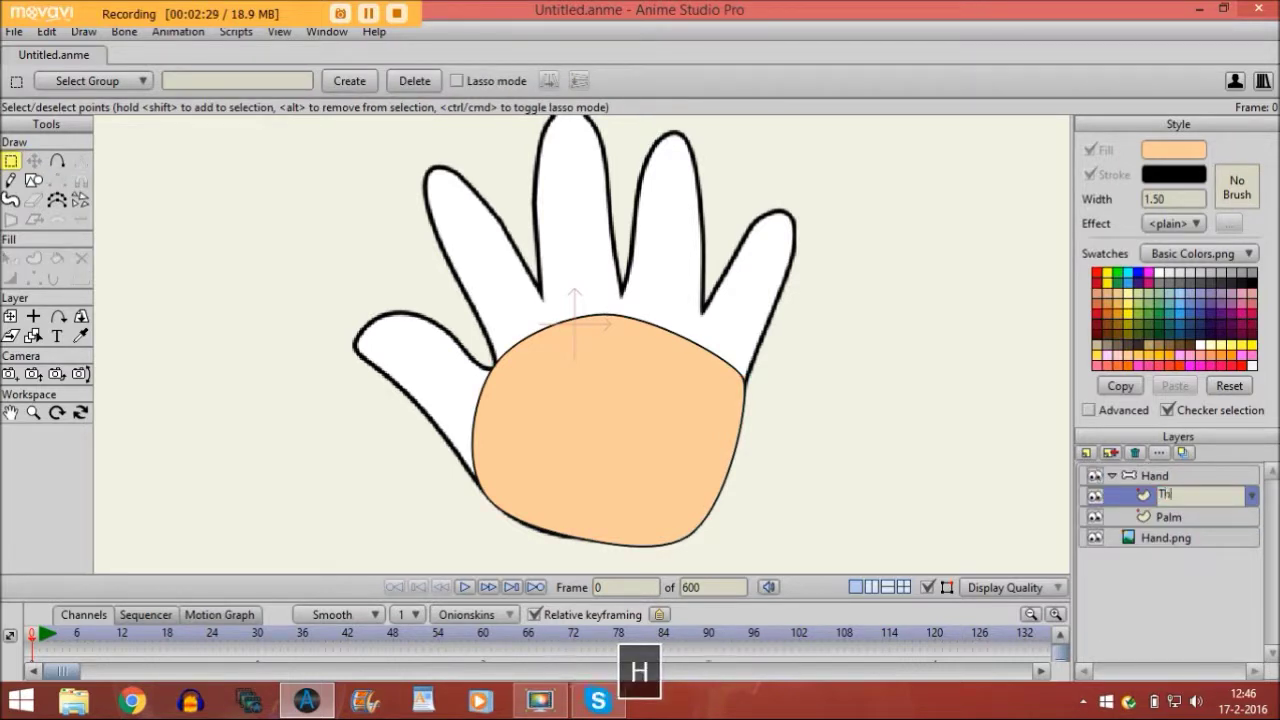
{"action": "type", "text": "b"}
{"action": "key", "text": "Return"}
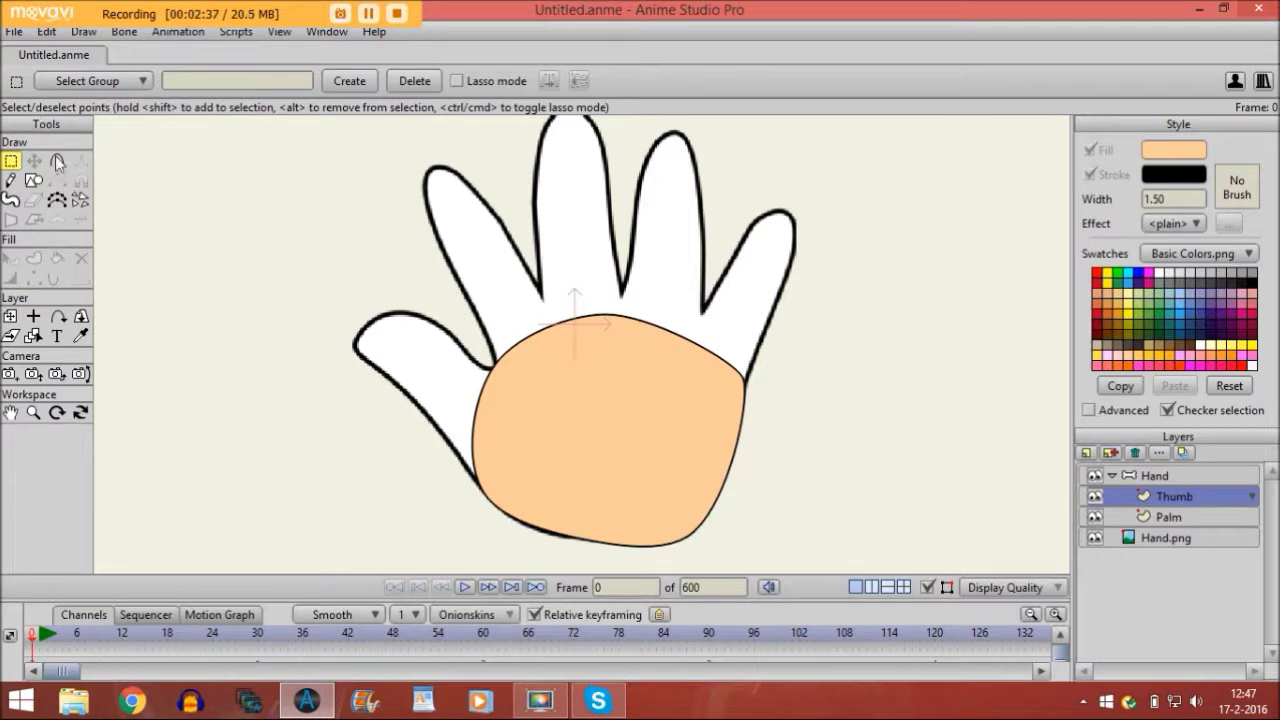
Step: Trace the thumb of the reference hand with Add Point as a closed filled shape that meets the palm
{"action": "left_click", "coordinate": [57, 162]}
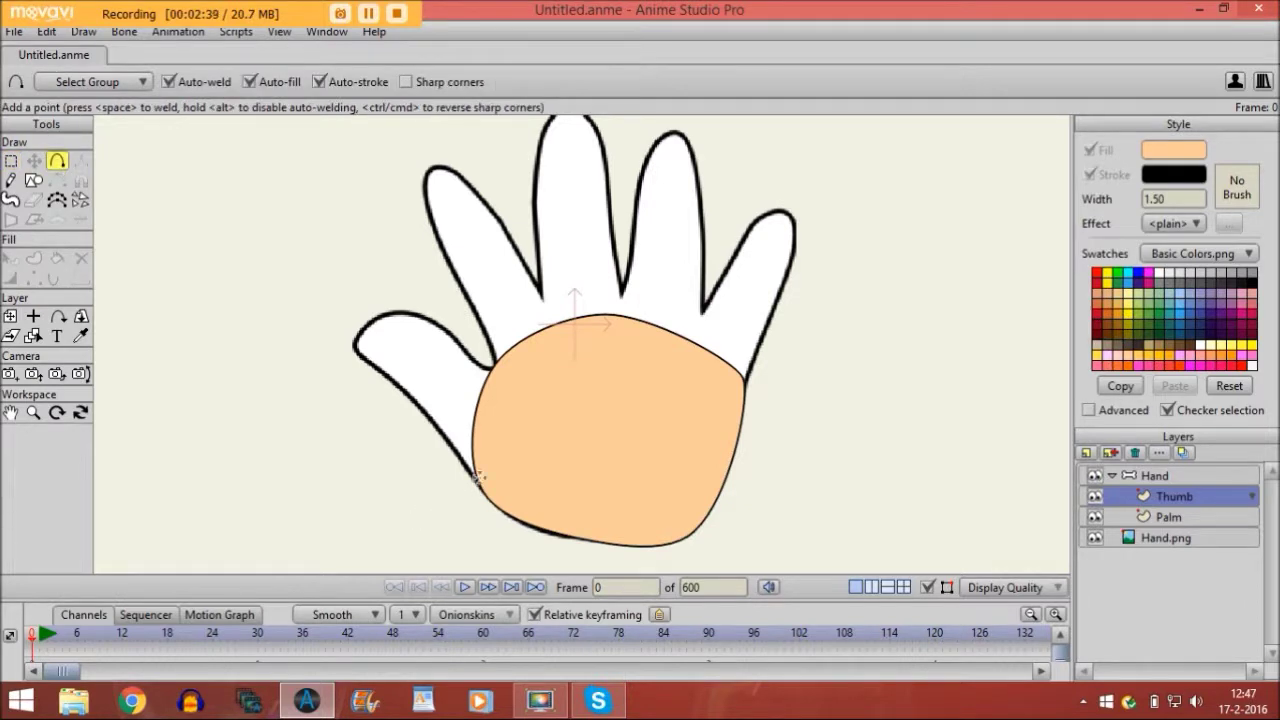
{"action": "mouse_move", "coordinate": [478, 481]}
{"action": "left_mouse_down"}
{"action": "mouse_move", "coordinate": [371, 349]}
{"action": "mouse_move", "coordinate": [346, 343]}
{"action": "mouse_move", "coordinate": [405, 306]}
{"action": "mouse_move", "coordinate": [492, 368]}
{"action": "left_mouse_up"}
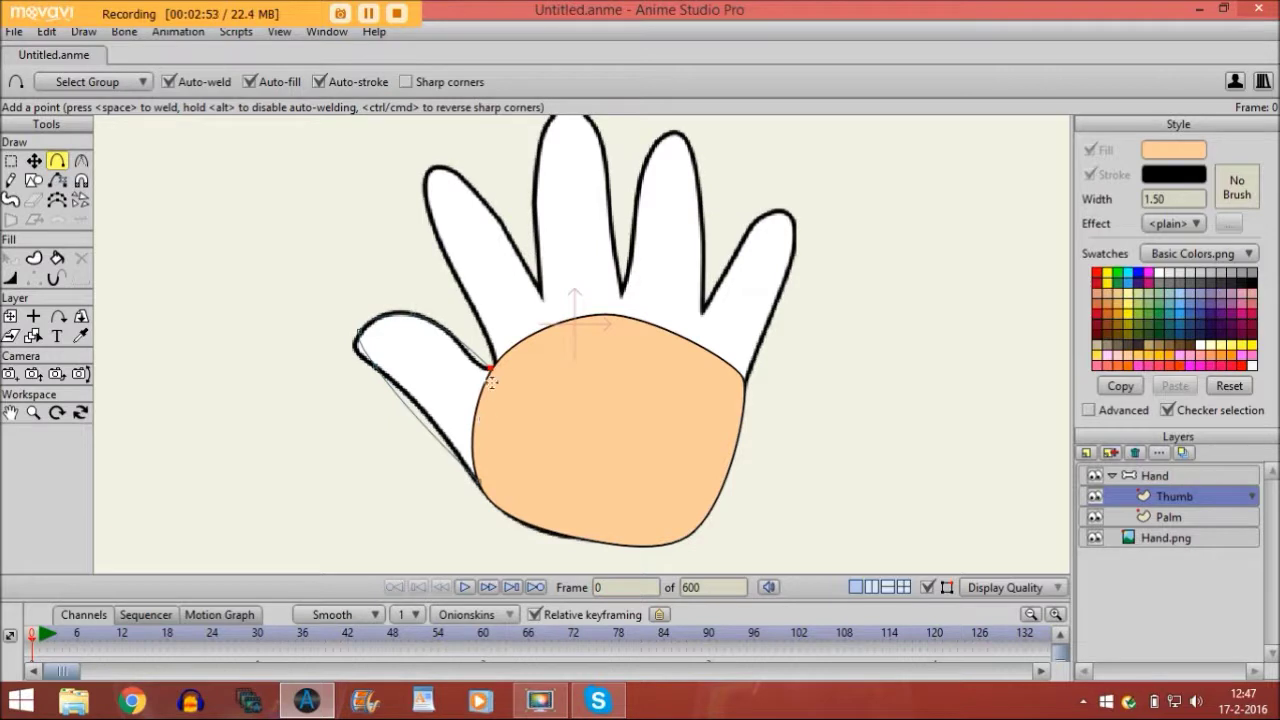
{"action": "left_click_drag", "start_coordinate": [492, 368], "coordinate": [478, 483]}
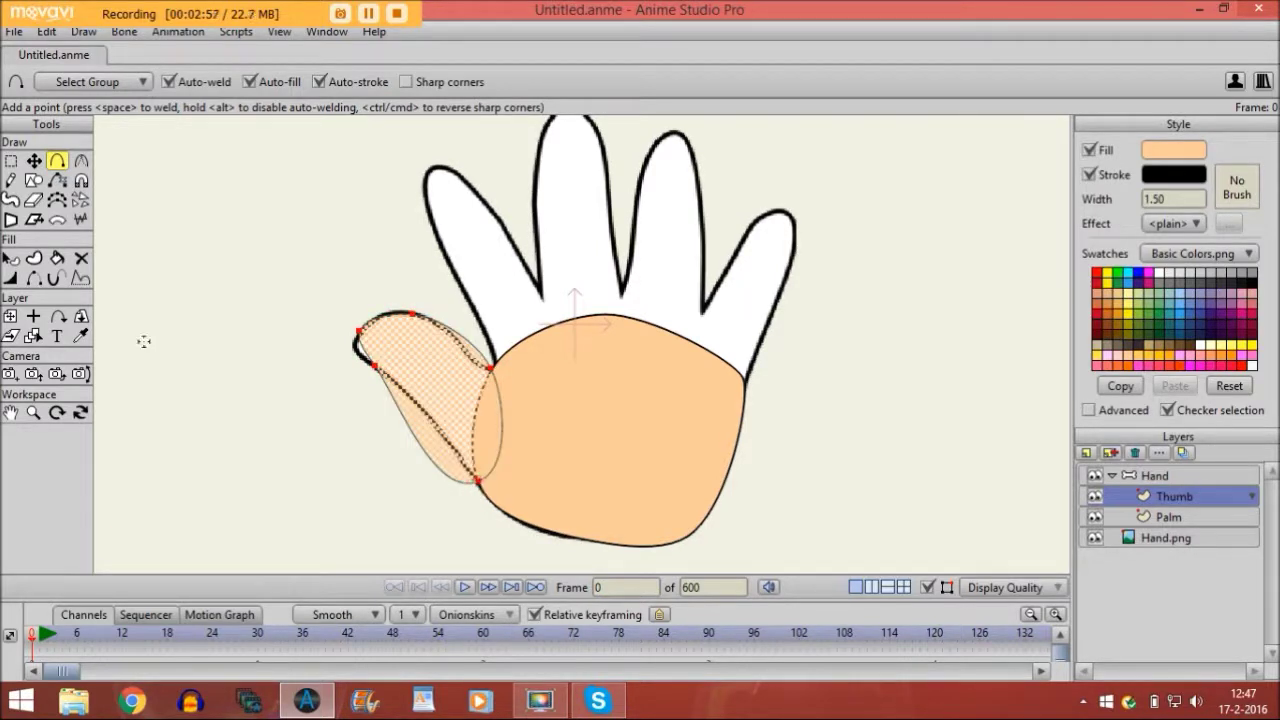
Step: Sharpen the thumb shape's lower and upper base points by reducing the curvature of both to 0
{"action": "left_click", "coordinate": [35, 161]}
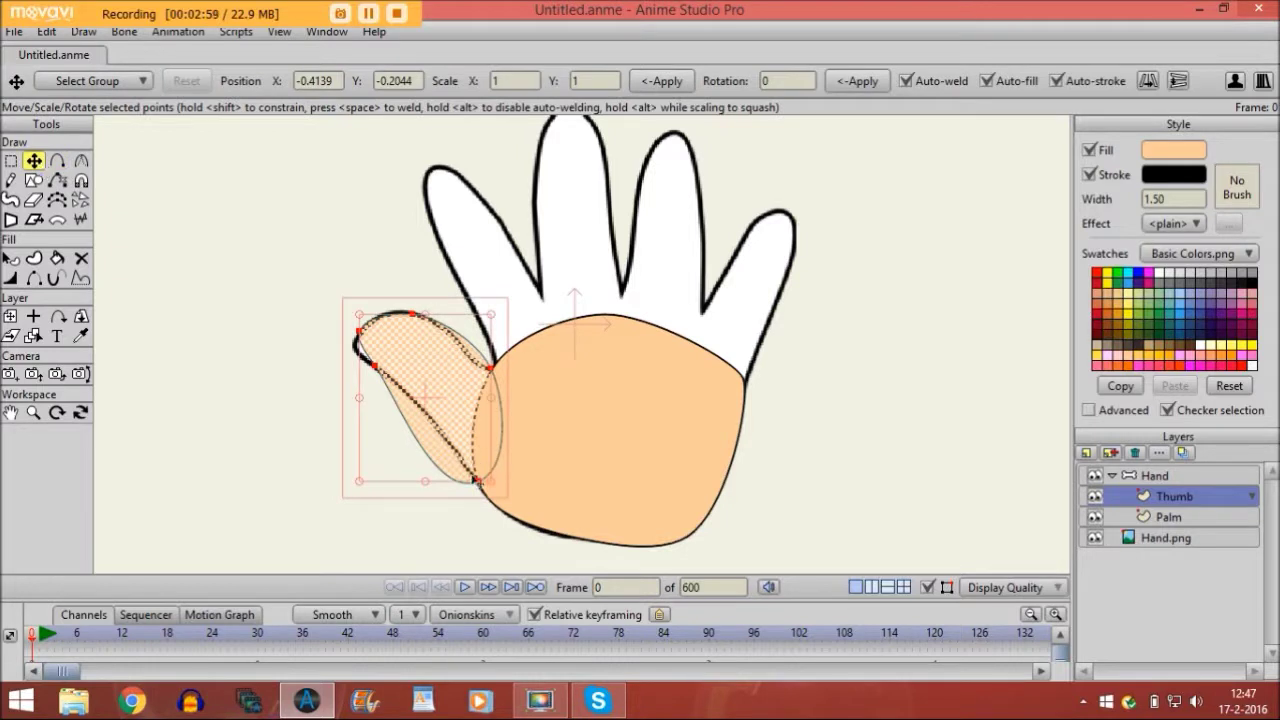
{"action": "left_click", "coordinate": [482, 485]}
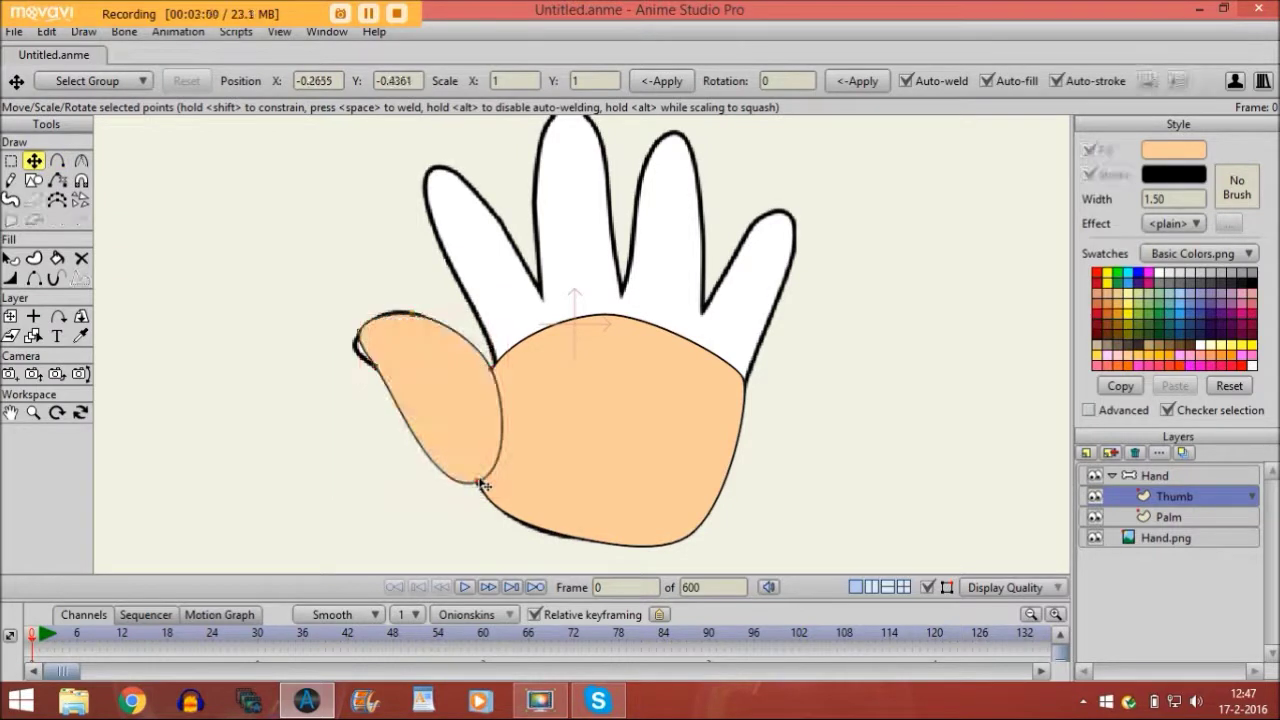
{"action": "left_click", "coordinate": [81, 161]}
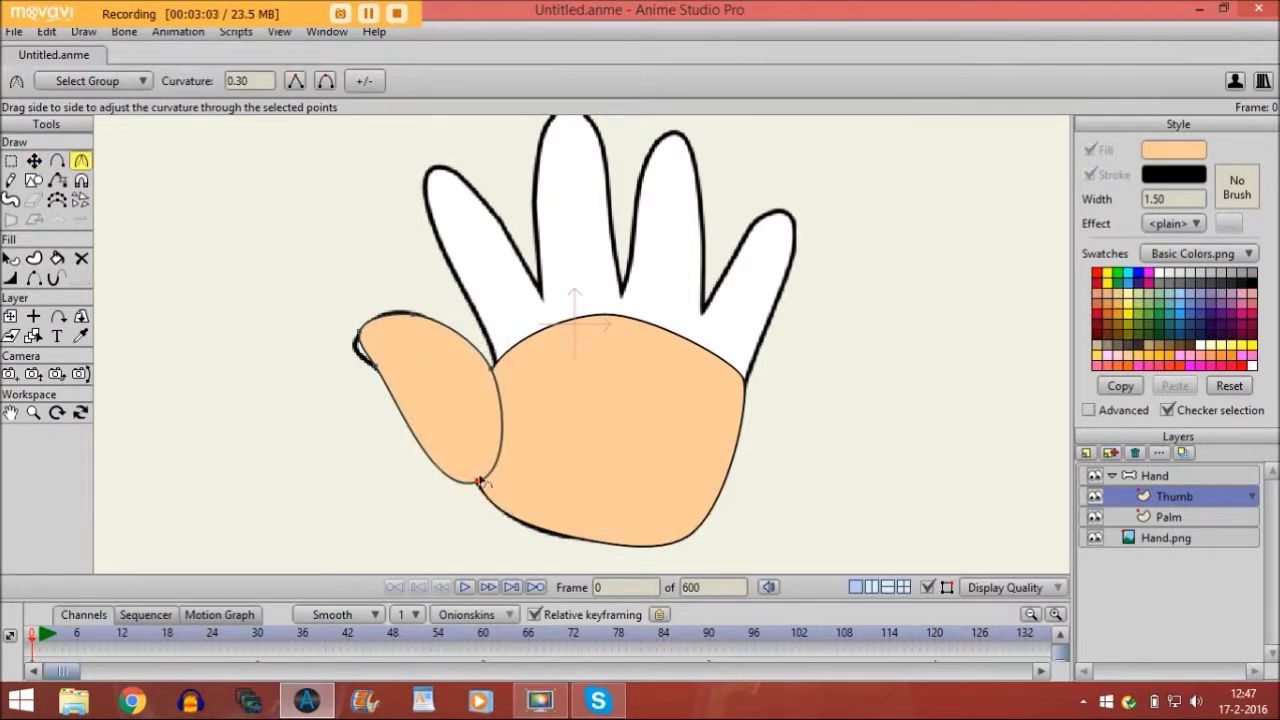
{"action": "left_click_drag", "start_coordinate": [140, 449], "coordinate": [6, 412]}
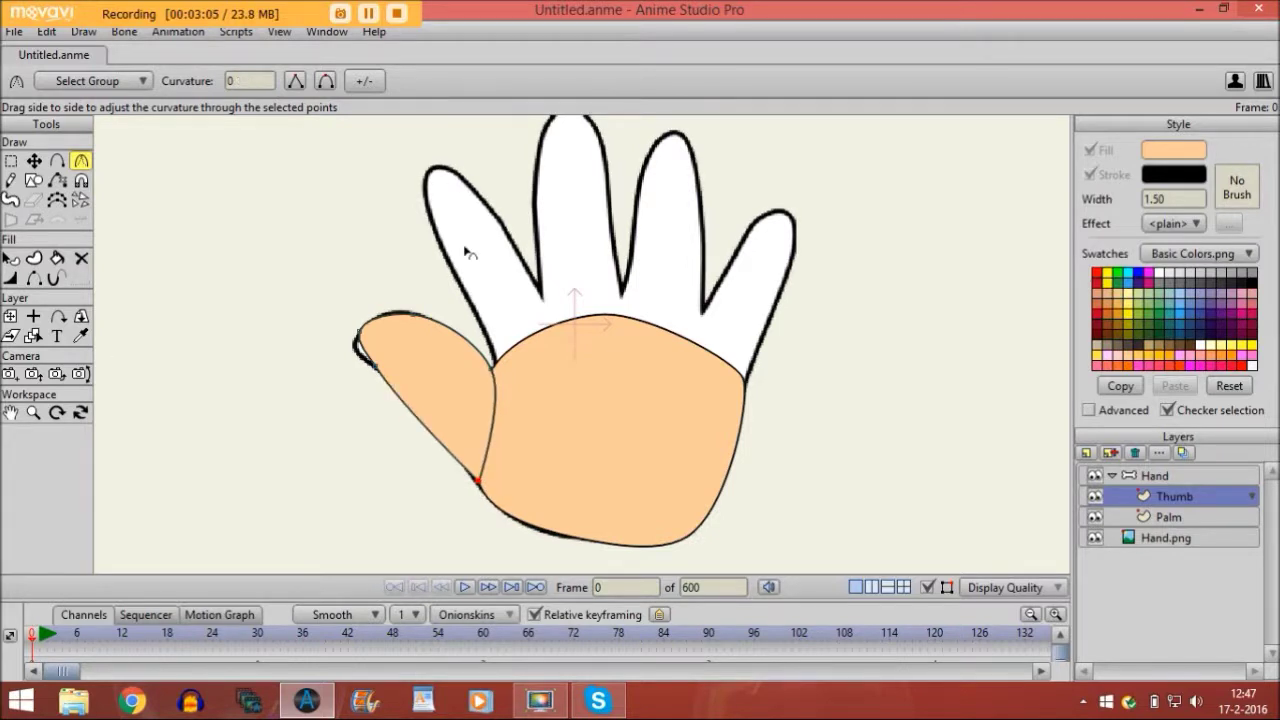
{"action": "left_click", "coordinate": [492, 370]}
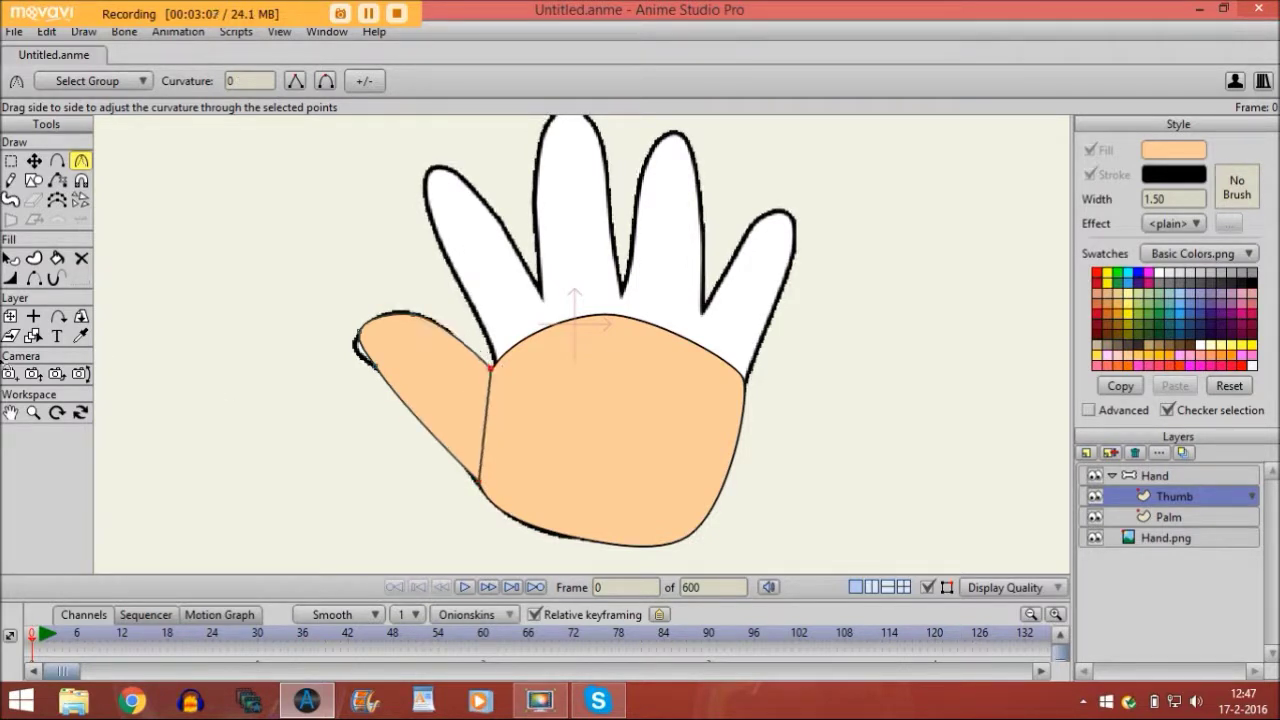
Step: Nudge the thumb's upper base point slightly down and its lower base point slightly up to line up with the palm's outline
{"action": "left_click", "coordinate": [14, 416]}
{"action": "left_click", "coordinate": [33, 412]}
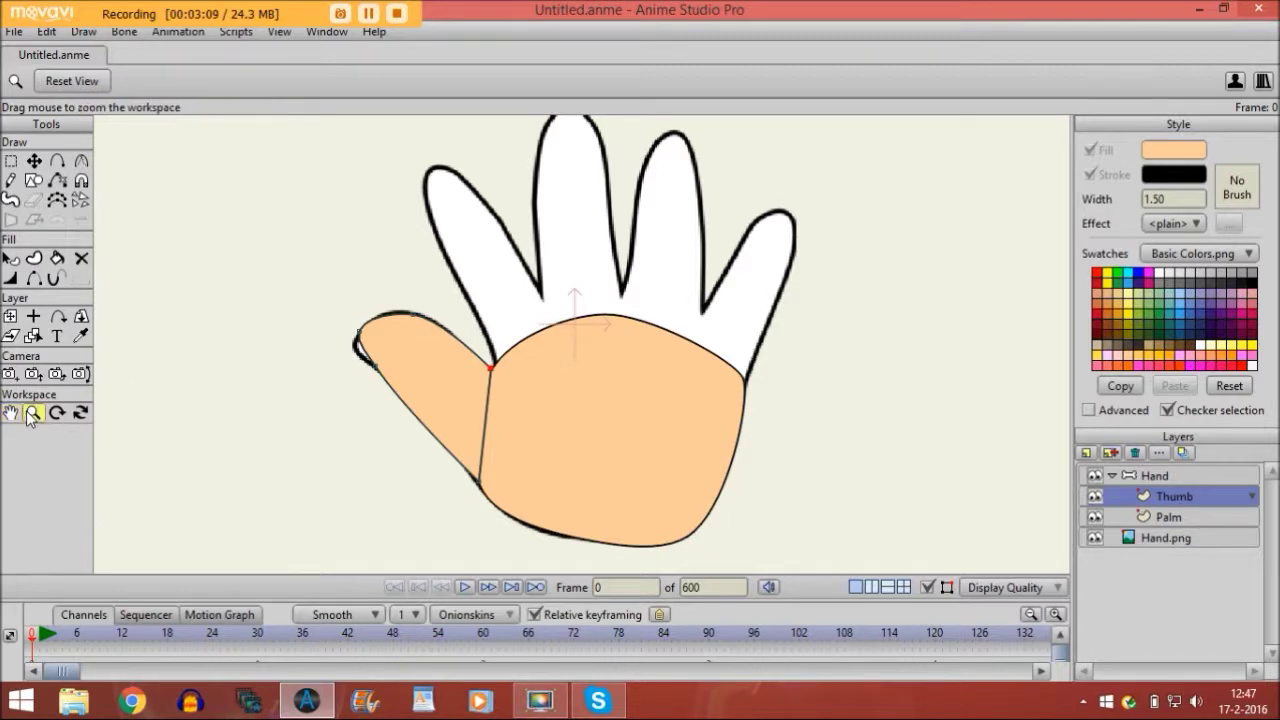
{"action": "left_click_drag", "start_coordinate": [356, 392], "coordinate": [690, 366]}
{"action": "left_click", "coordinate": [12, 413]}
{"action": "left_click_drag", "start_coordinate": [326, 417], "coordinate": [363, 277]}
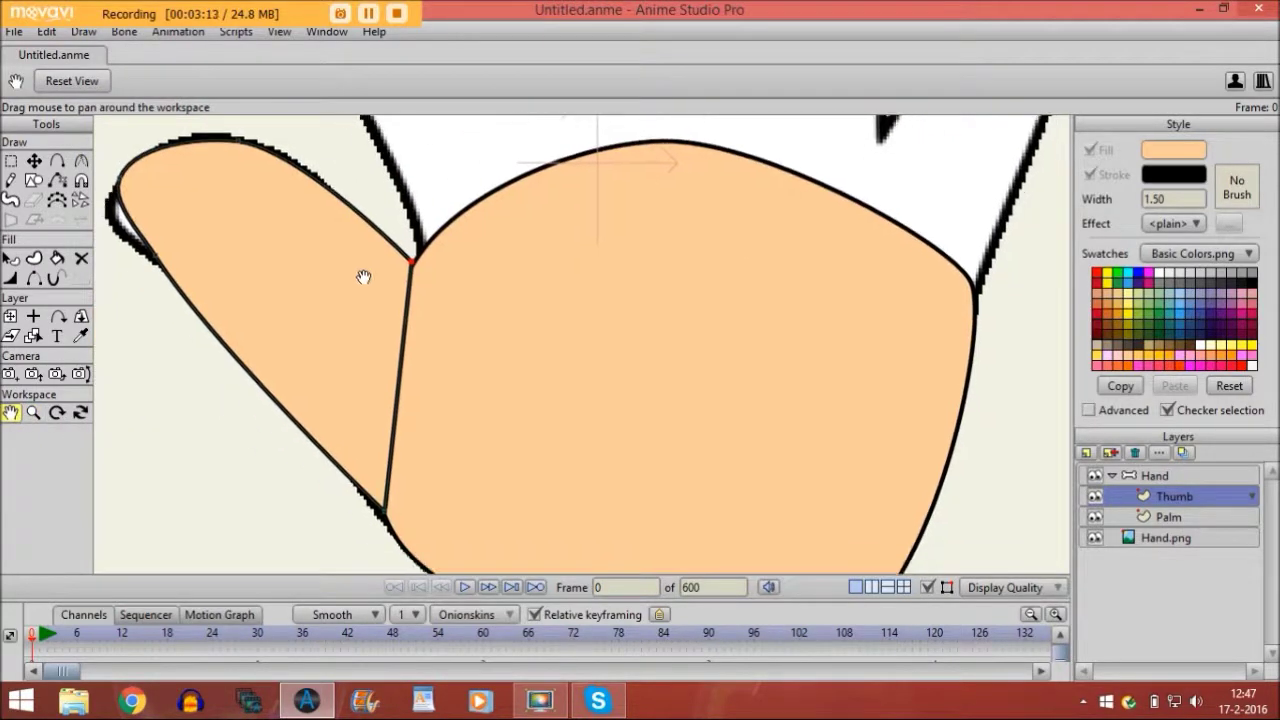
{"action": "left_click", "coordinate": [38, 164]}
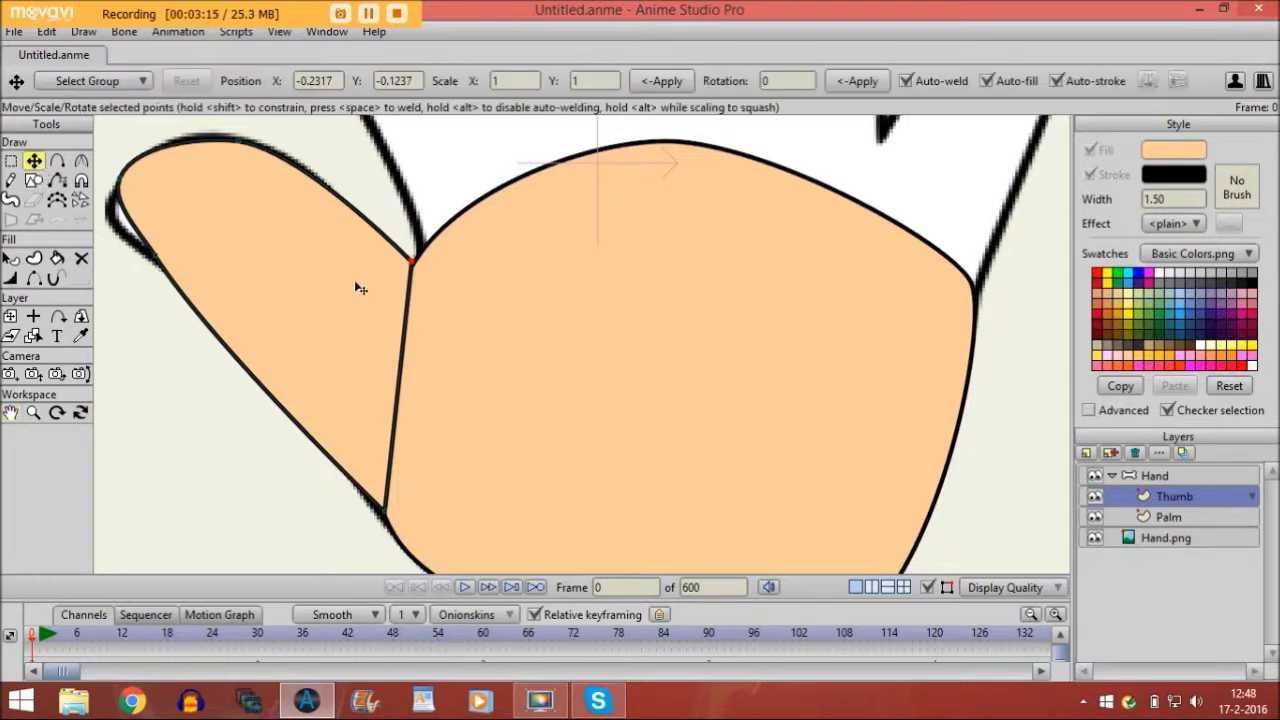
{"action": "left_click_drag", "start_coordinate": [405, 270], "coordinate": [410, 266]}
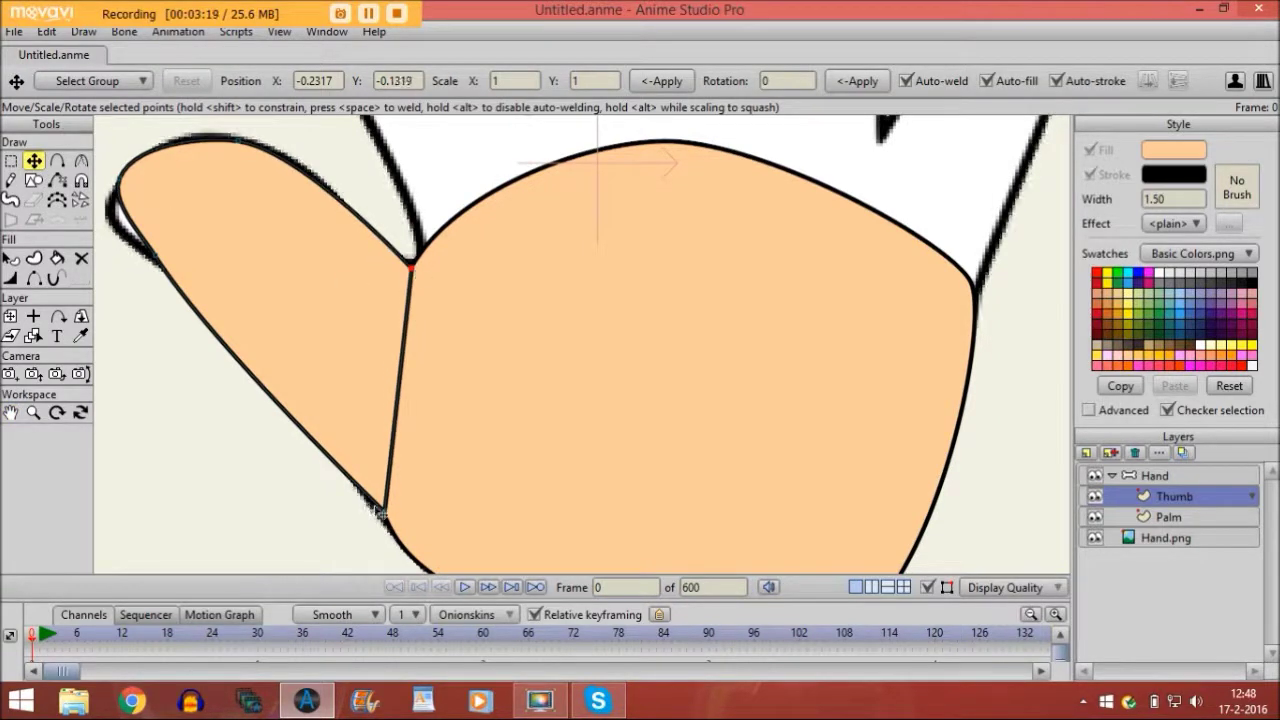
{"action": "left_click", "coordinate": [380, 506]}
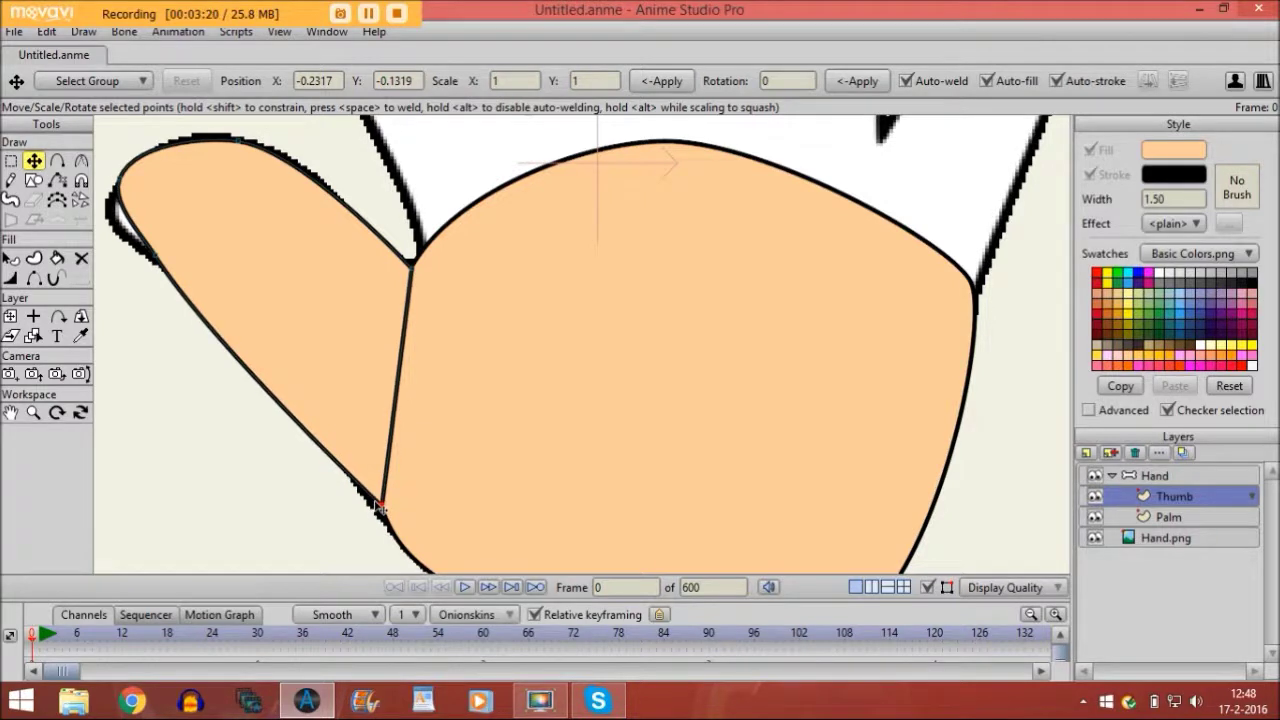
Step: Hide the thumb's edge where it meets the palm and move its tip point outward and down to the reference outline
{"action": "left_click", "coordinate": [35, 280]}
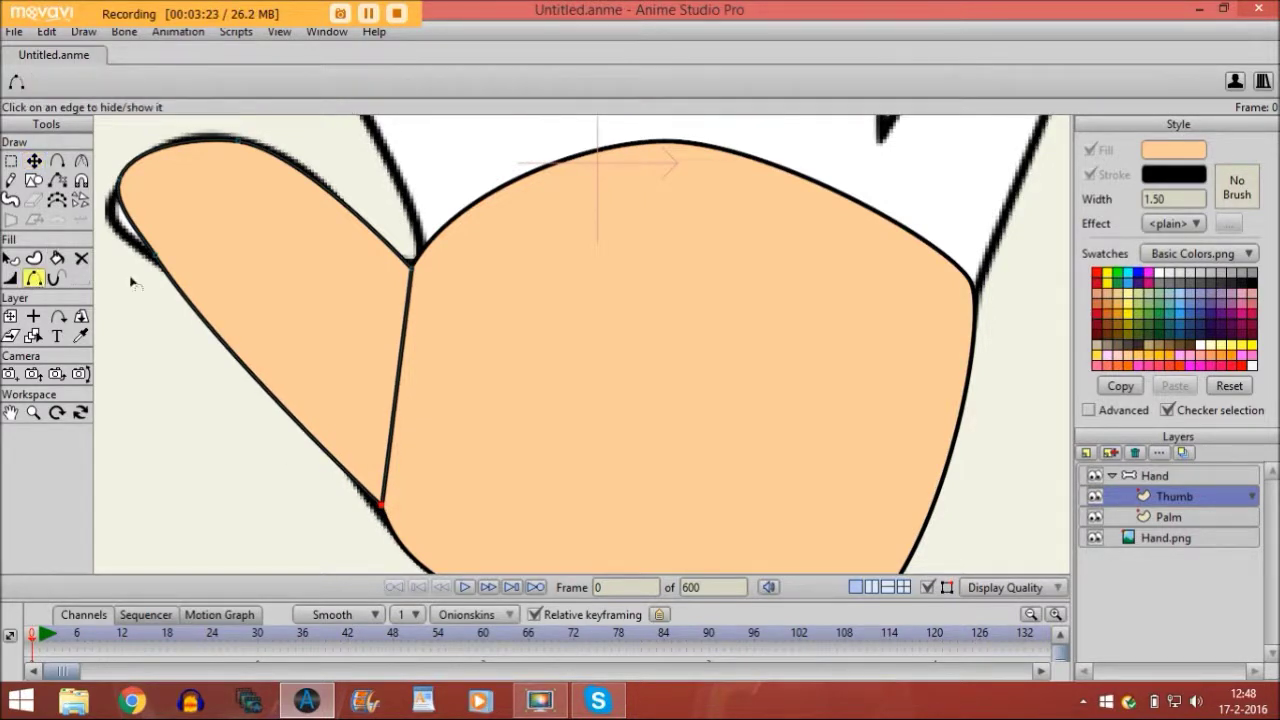
{"action": "left_click", "coordinate": [404, 342]}
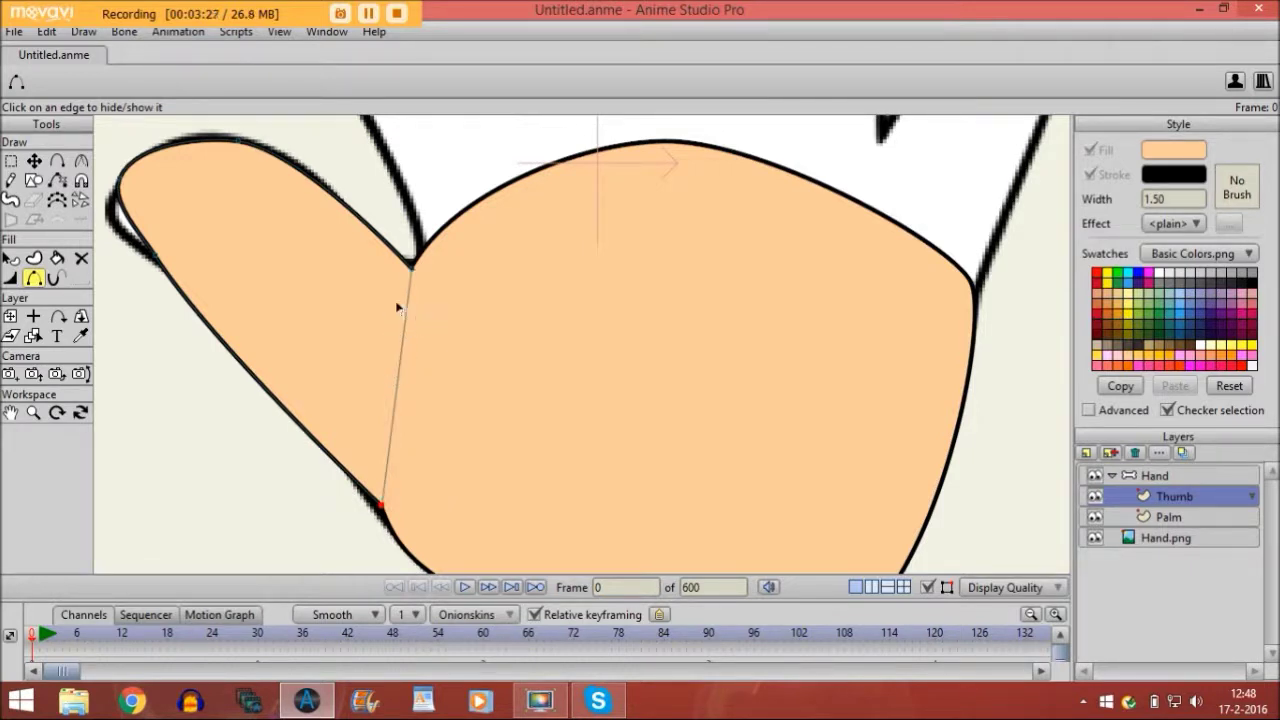
{"action": "left_click", "coordinate": [33, 161]}
{"action": "left_click_drag", "start_coordinate": [112, 198], "coordinate": [105, 212]}
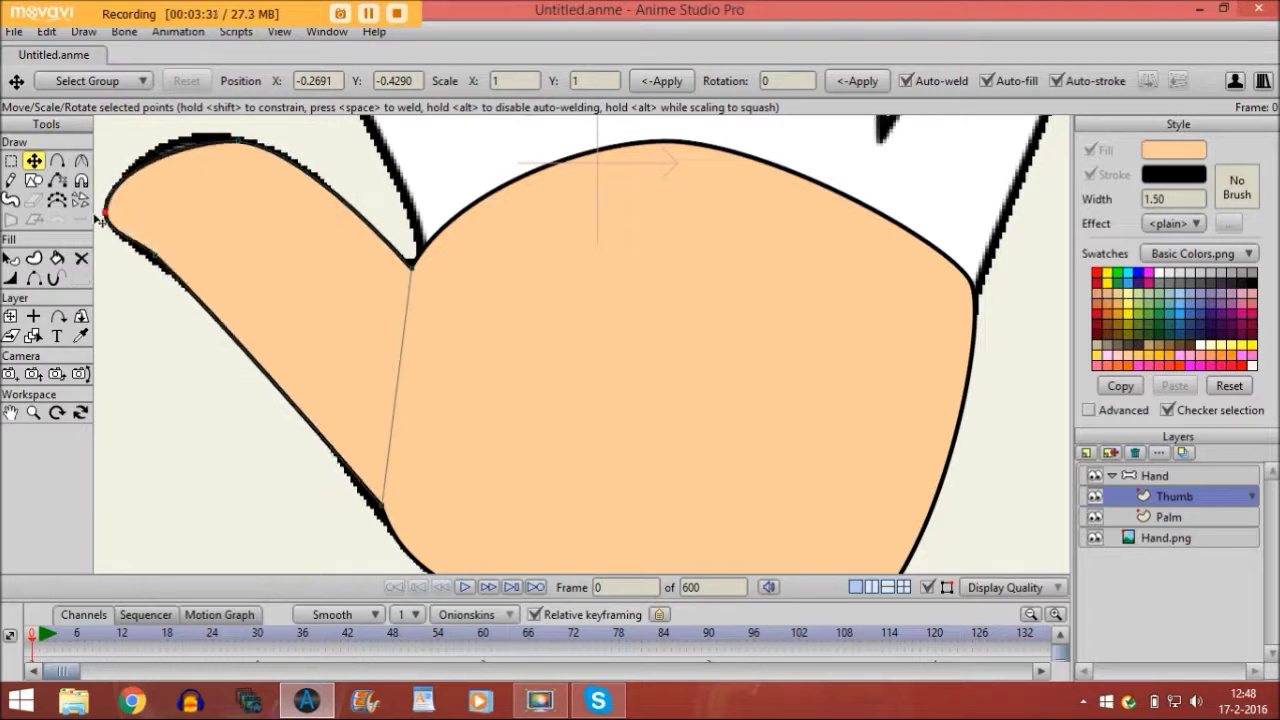
{"action": "left_click", "coordinate": [929, 588]}
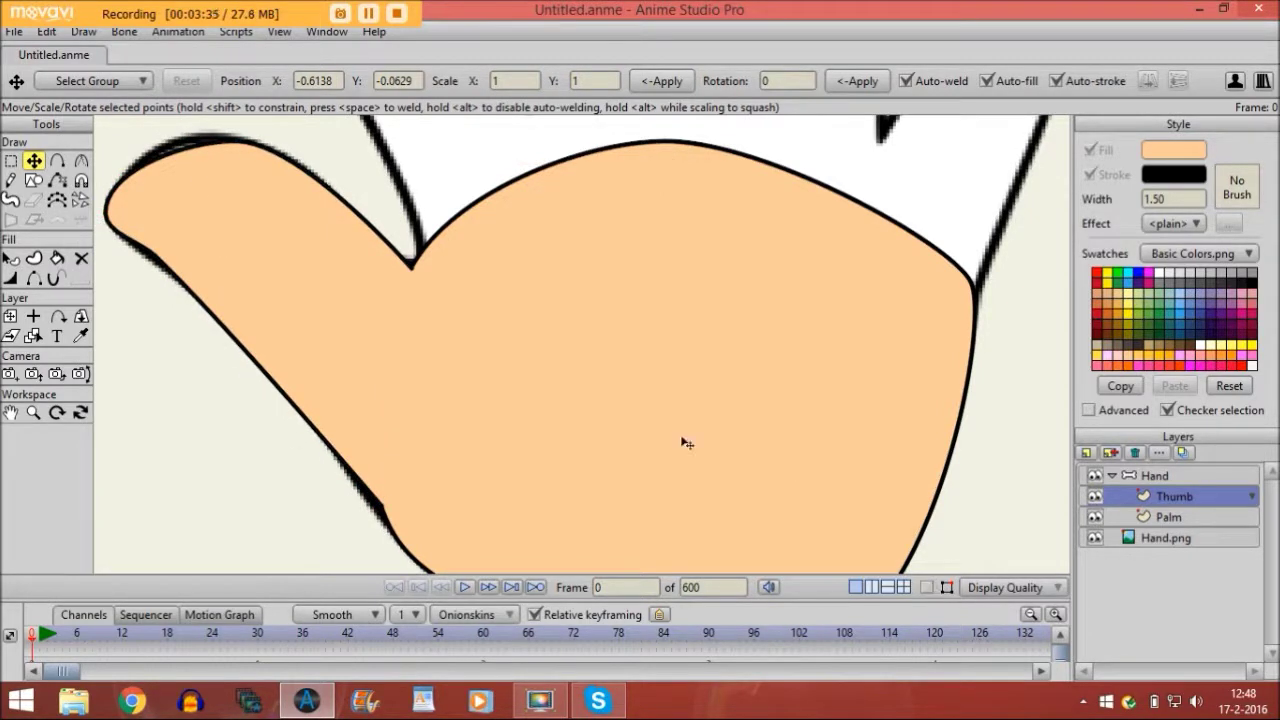
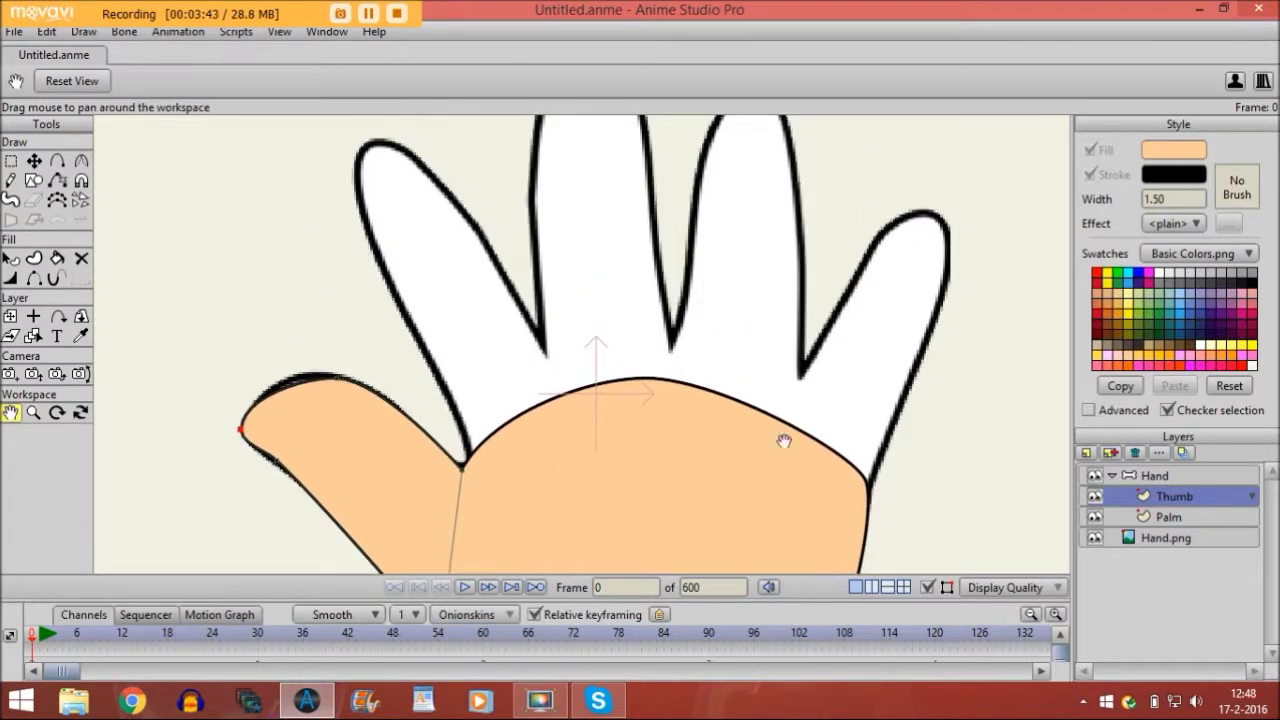
Step: Add a new vector layer above Thumb inside the Hand bone layer and name it Forefinger
{"action": "left_click", "coordinate": [1087, 453]}
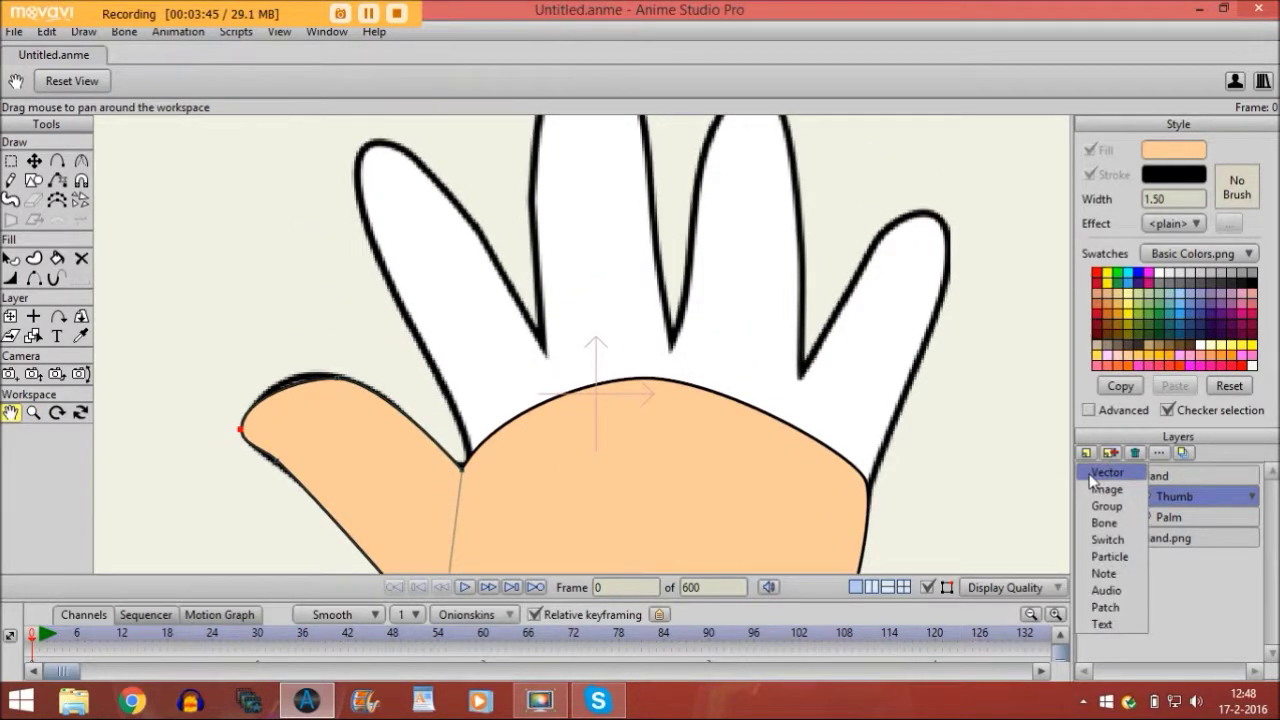
{"action": "left_click", "coordinate": [1100, 472]}
{"action": "key", "text": "Caps_Lock"}
{"action": "type", "text": "Forefinger"}
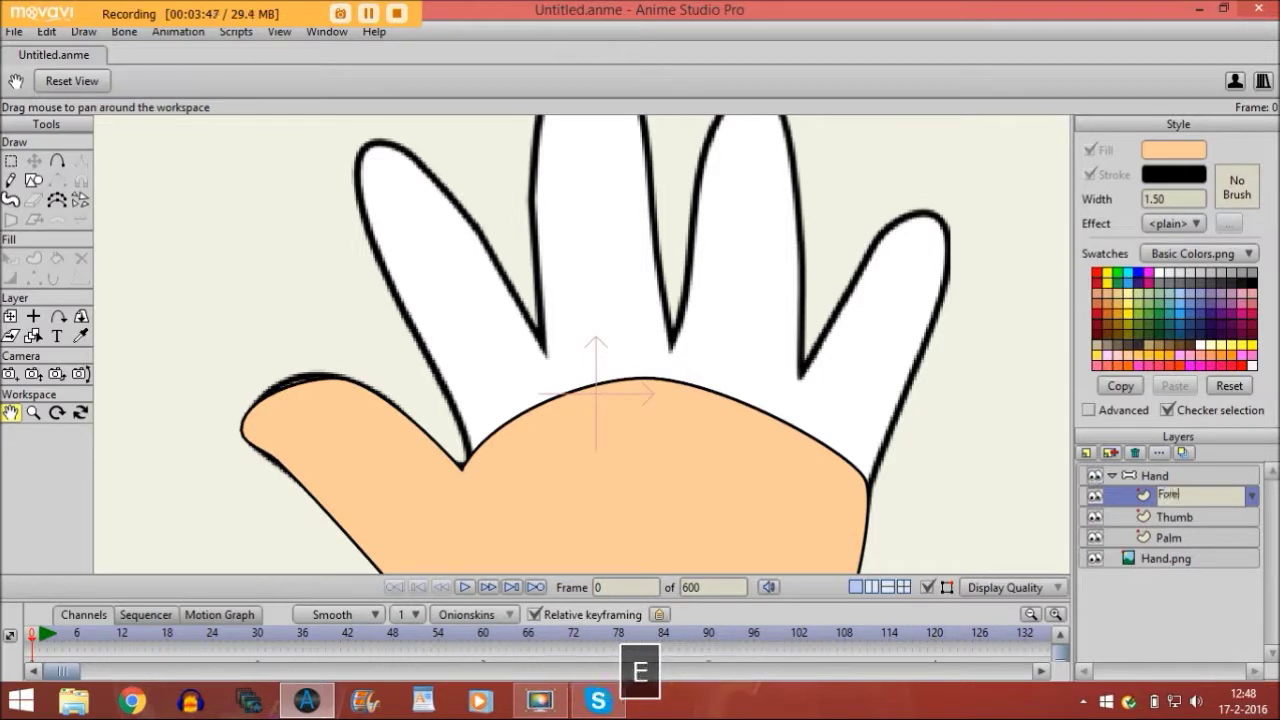
{"action": "key", "text": "Return"}
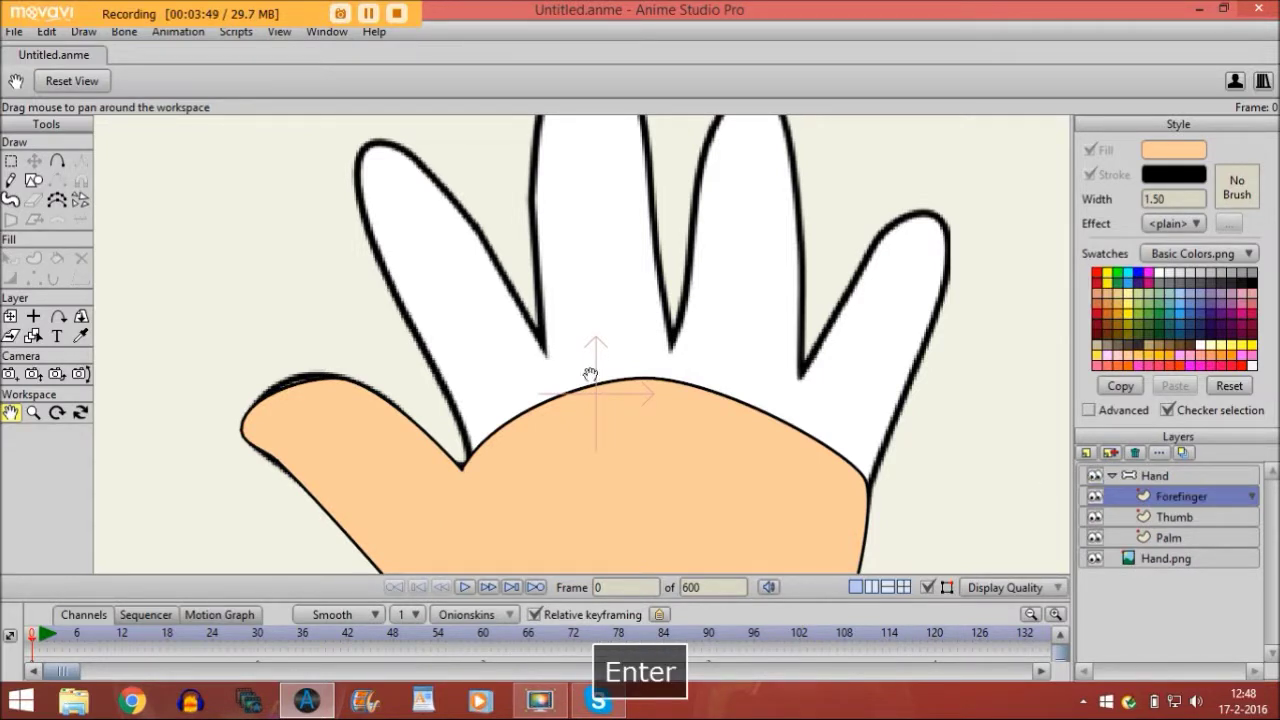
Step: Trace the forefinger of the reference hand with Add Point as a closed filled shape starting and ending where the thumb meets the palm
{"action": "left_click", "coordinate": [57, 160]}
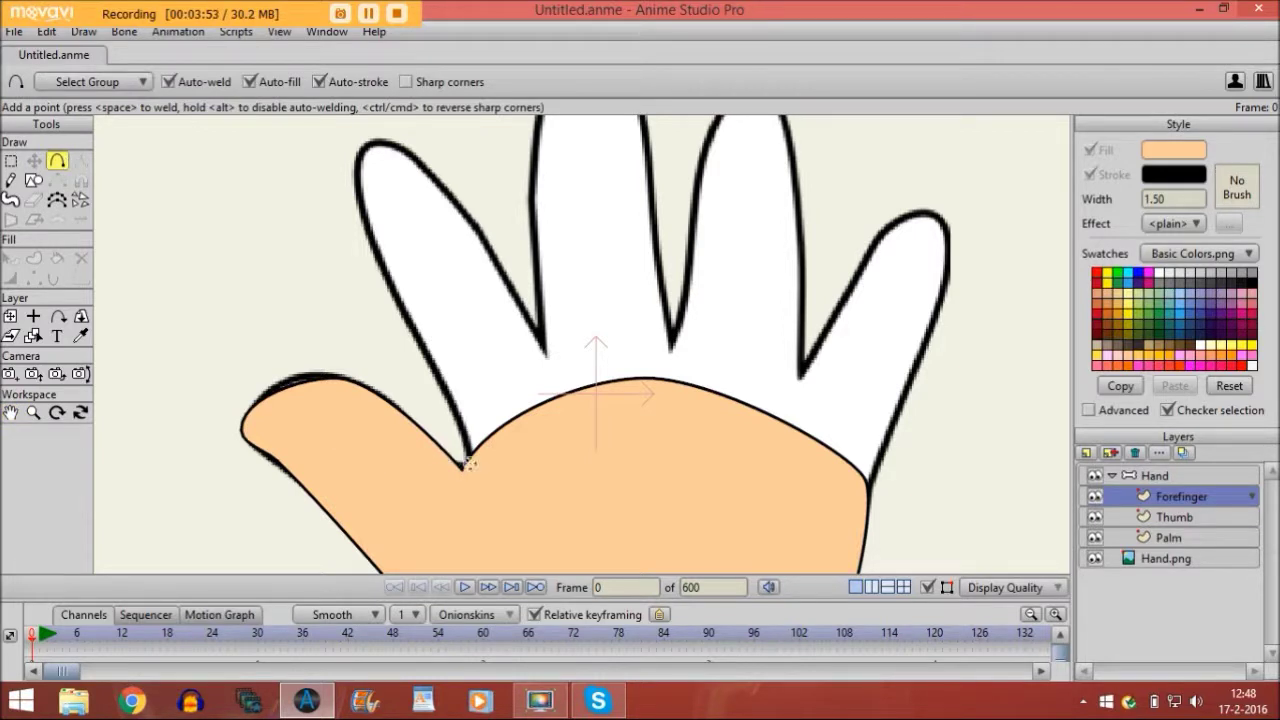
{"action": "left_click_drag", "start_coordinate": [461, 467], "coordinate": [354, 197]}
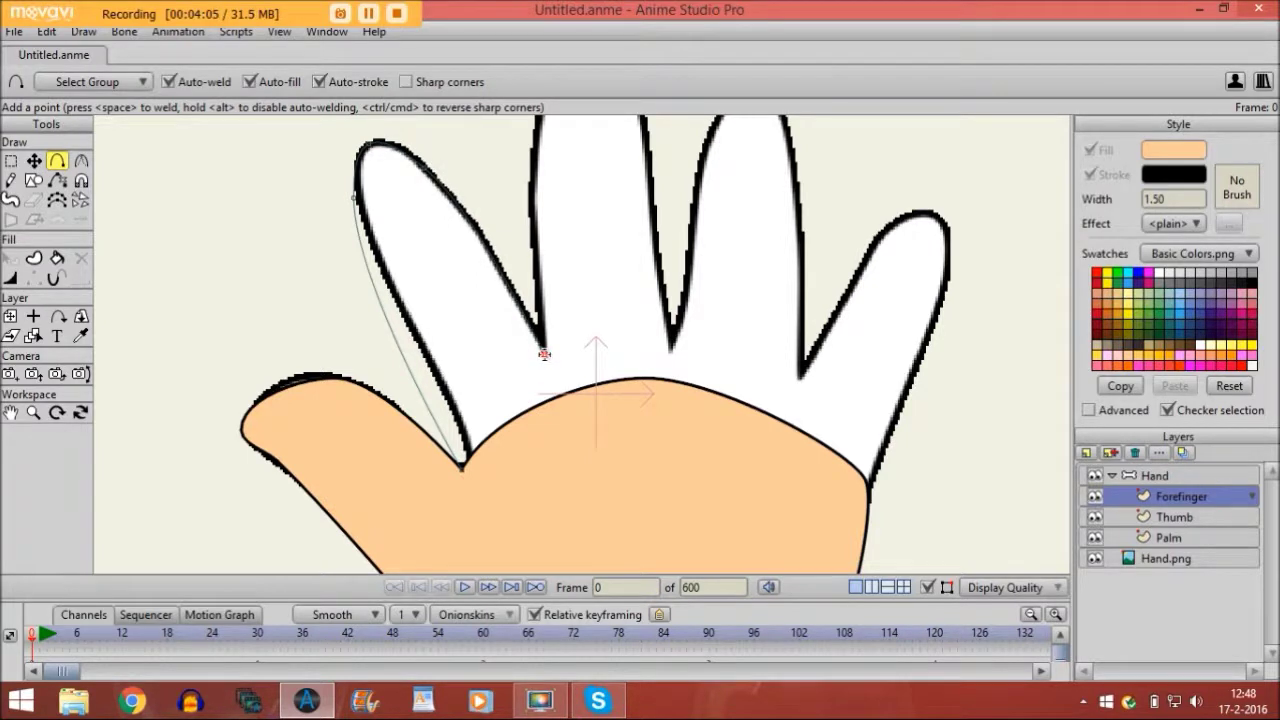
{"action": "left_click_drag", "start_coordinate": [544, 354], "coordinate": [464, 470]}
Step: Sharpen the forefinger's two base points, beside the thumb and beside the middle finger, by reducing their curvature to 0
{"action": "left_click", "coordinate": [33, 163]}
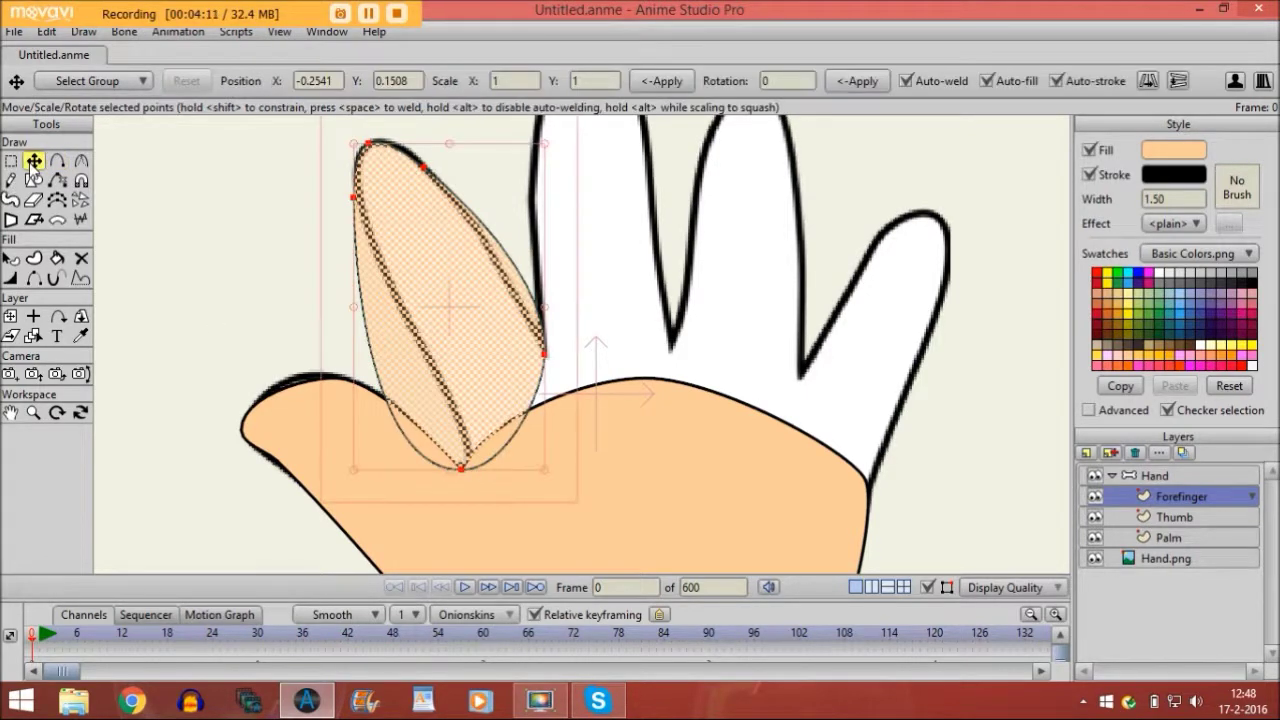
{"action": "left_click", "coordinate": [272, 404]}
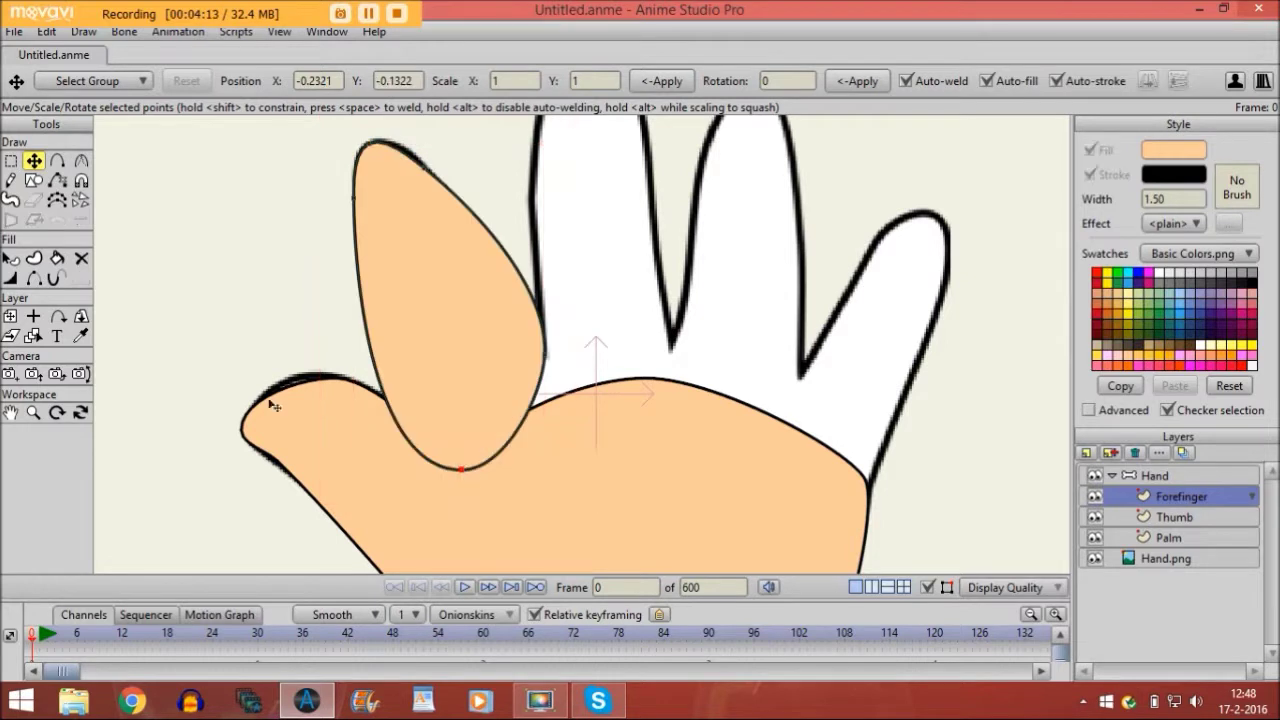
{"action": "left_click", "coordinate": [81, 161]}
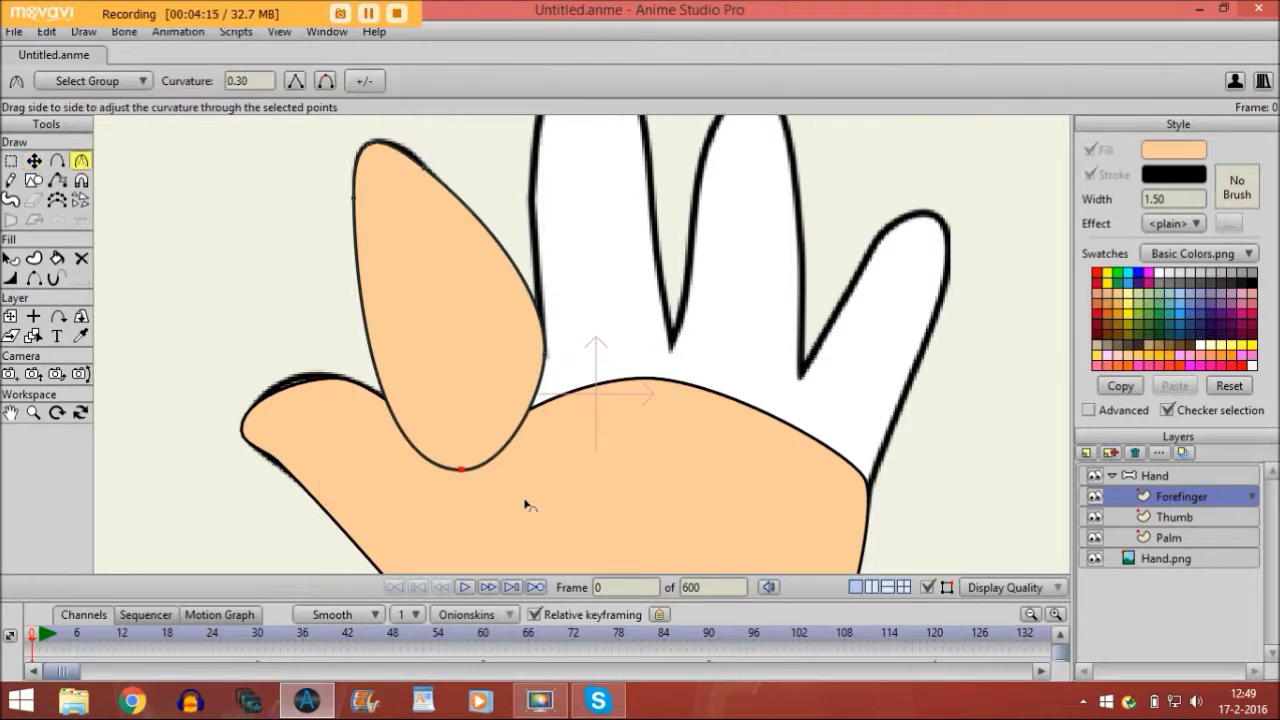
{"action": "left_click_drag", "start_coordinate": [467, 478], "coordinate": [146, 434]}
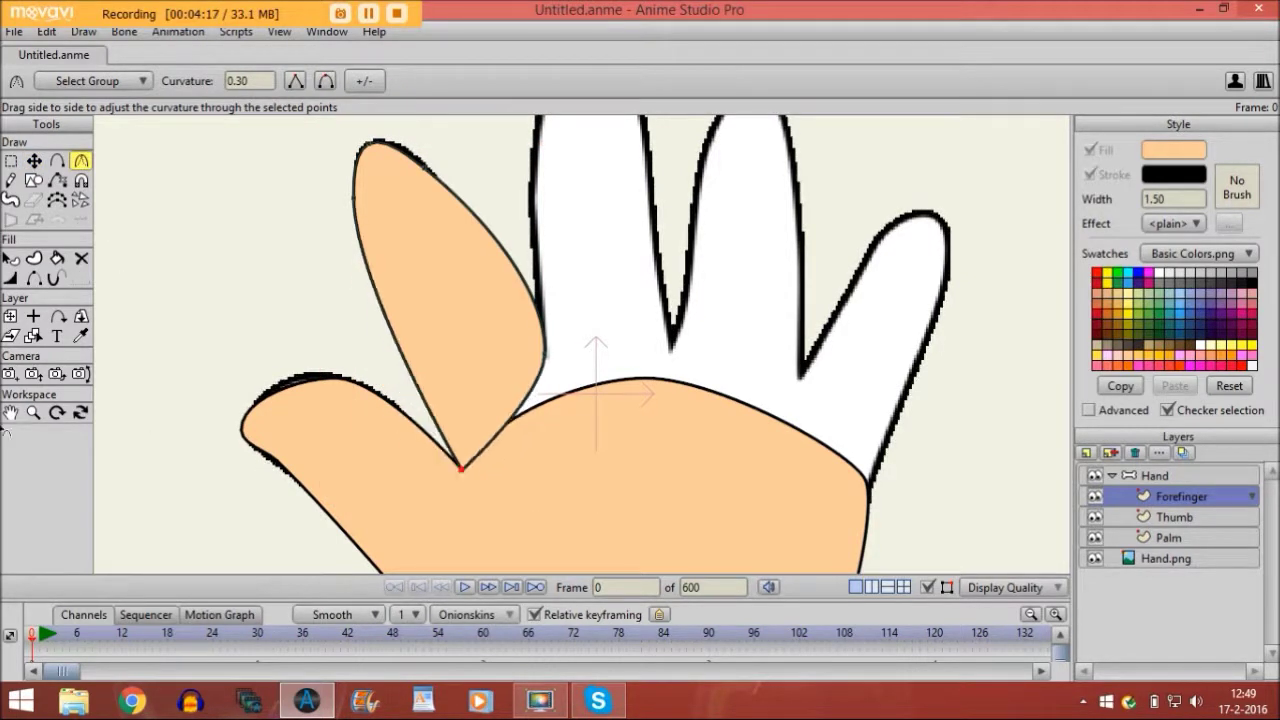
{"action": "left_click_drag", "start_coordinate": [546, 356], "coordinate": [4, 580]}
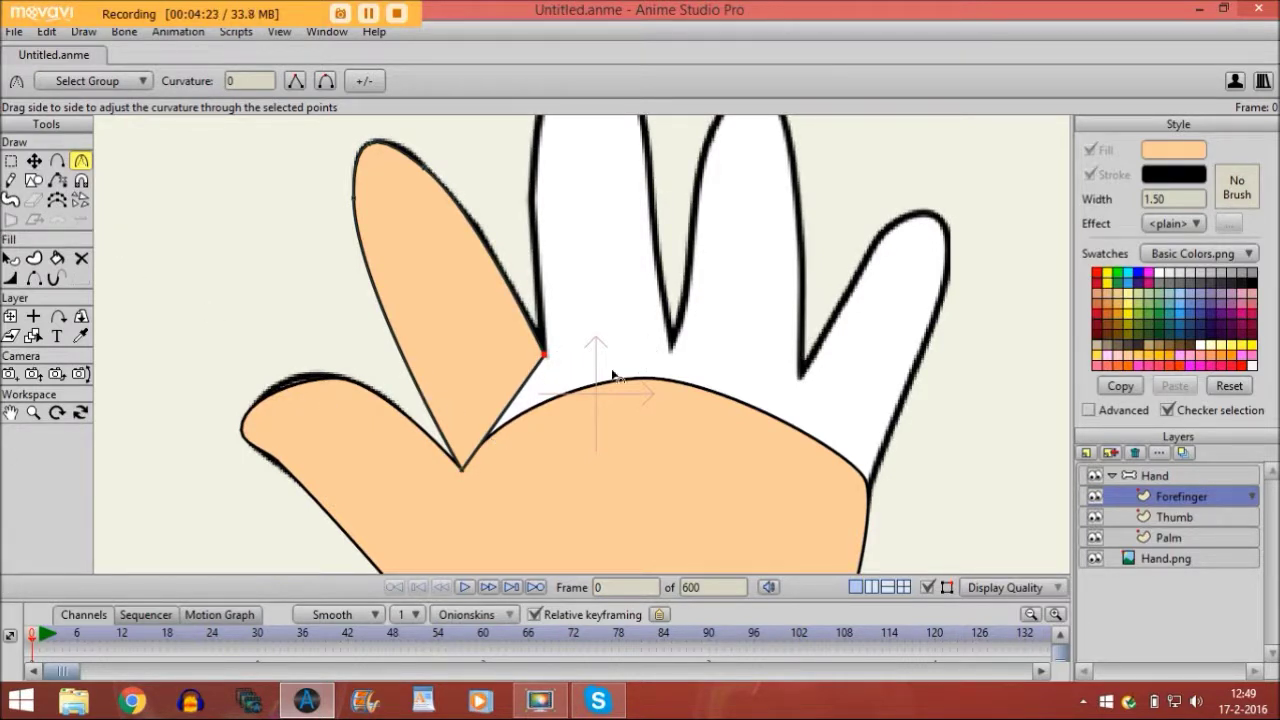
Step: Reshape the Palm layer's upper edge by moving its top point beside the forefinger's base and adding points, so it reaches the gaps between the fingers
{"action": "left_click", "coordinate": [1165, 535]}
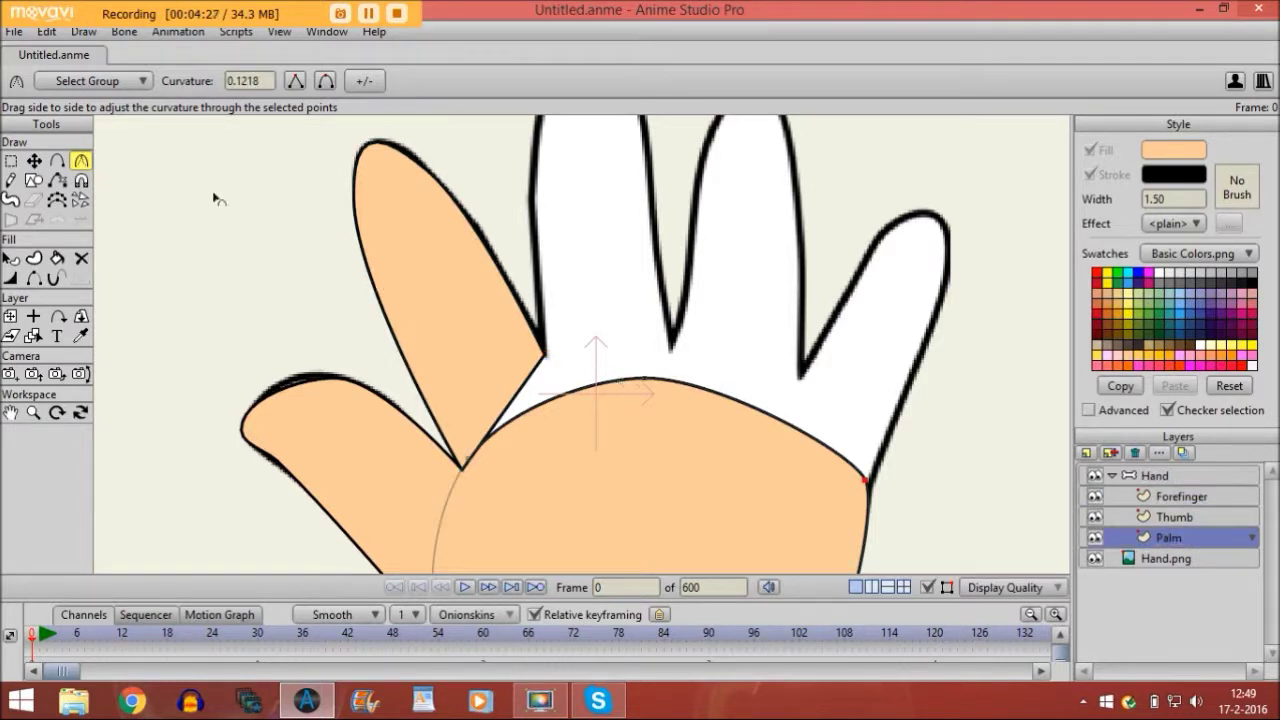
{"action": "left_click", "coordinate": [34, 161]}
{"action": "left_click_drag", "start_coordinate": [638, 378], "coordinate": [557, 354]}
{"action": "left_click", "coordinate": [57, 161]}
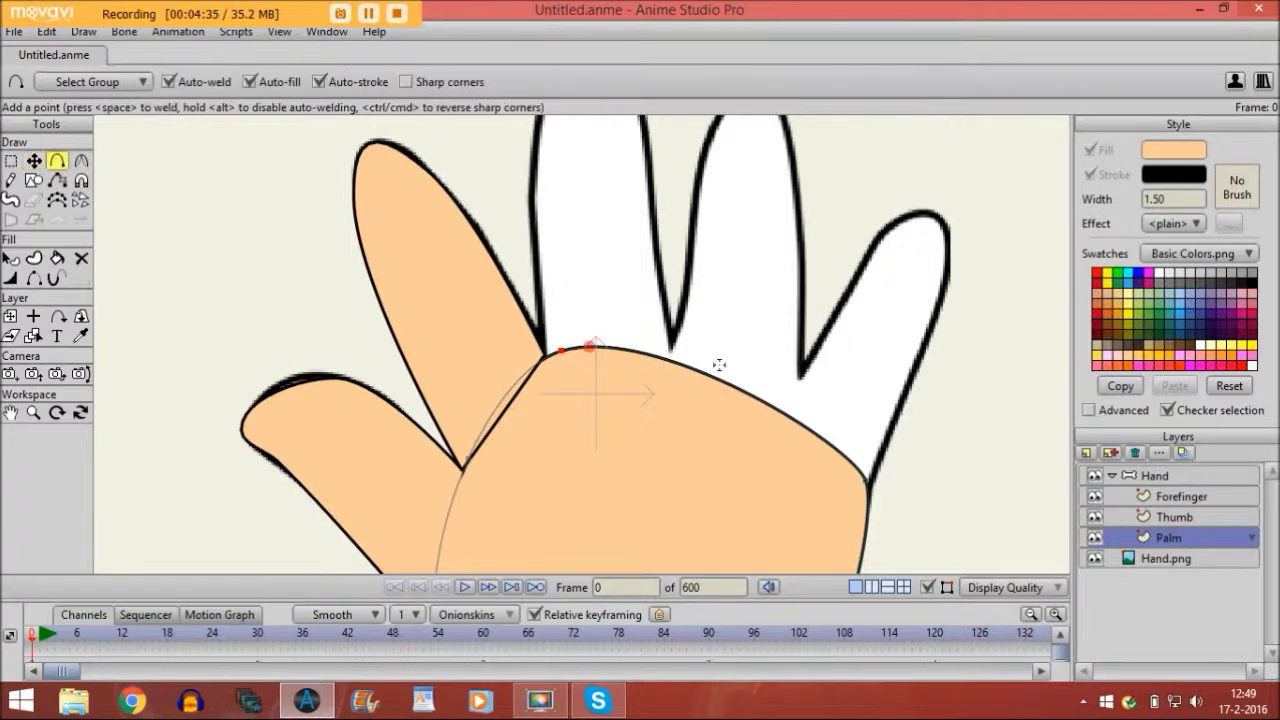
{"action": "left_click", "coordinate": [723, 381]}
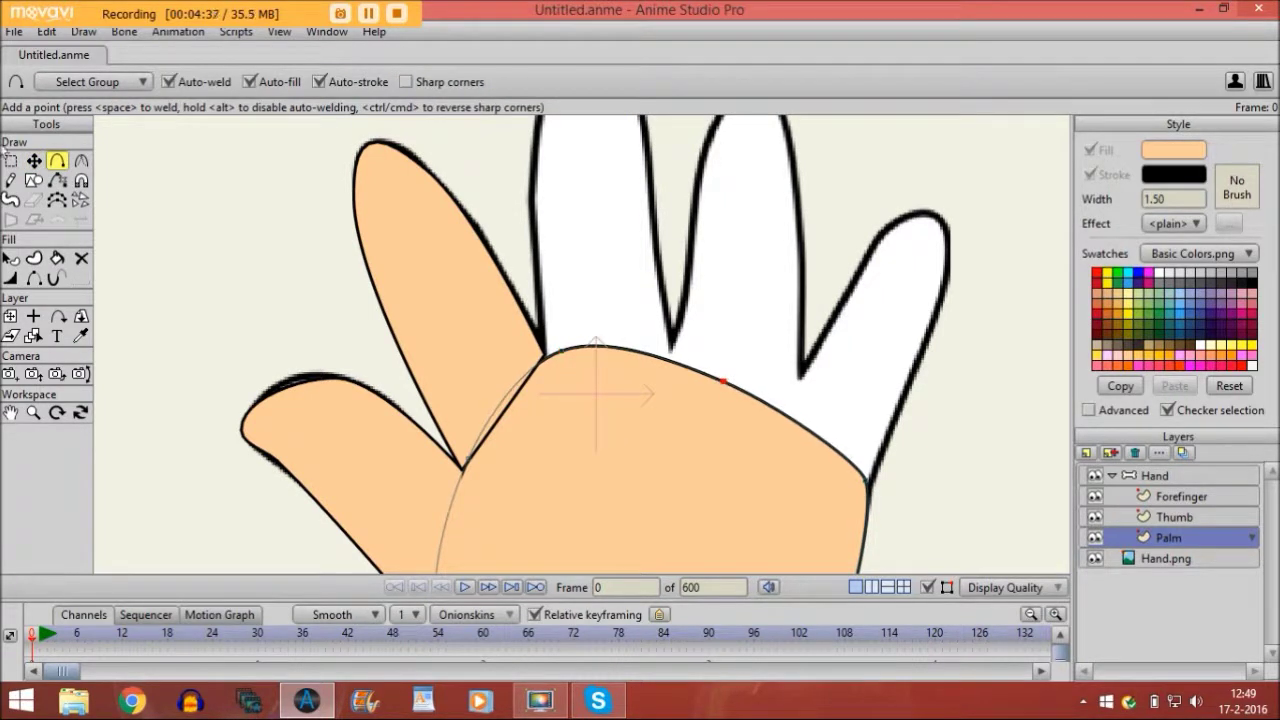
{"action": "left_click", "coordinate": [34, 161]}
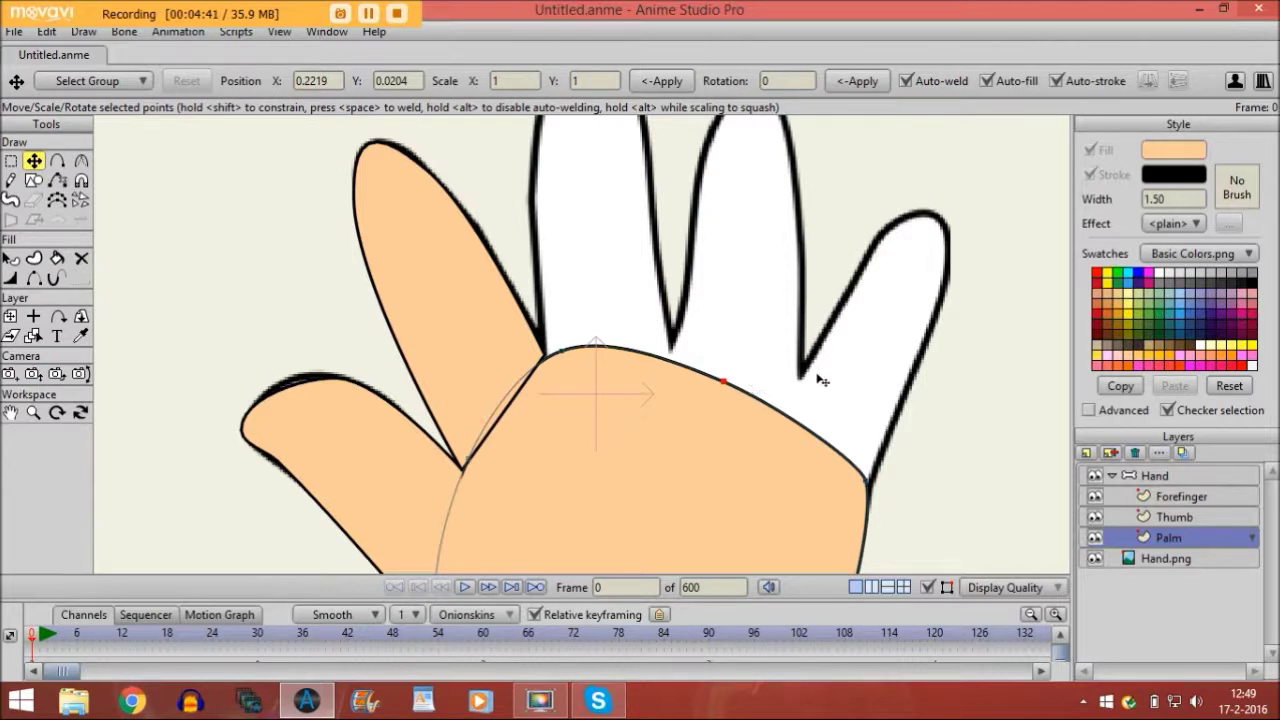
{"action": "left_click_drag", "start_coordinate": [701, 394], "coordinate": [795, 399]}
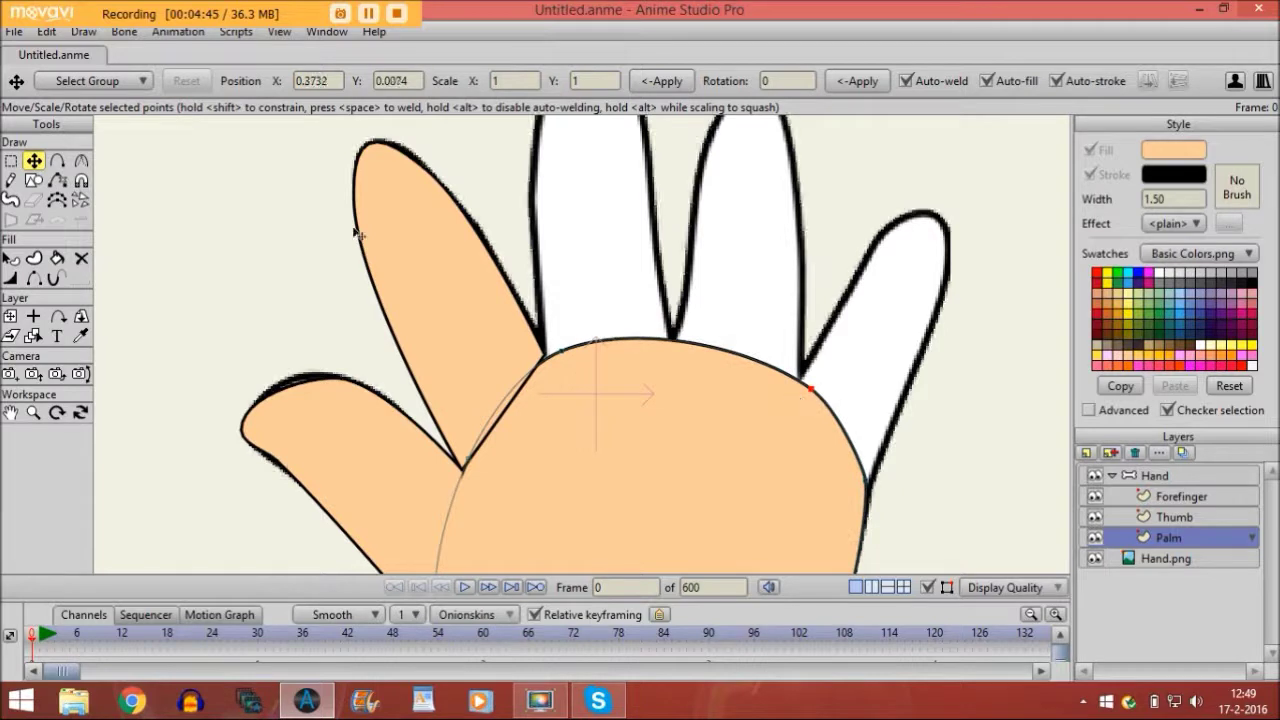
Step: Nudge the Forefinger shape's two base points slightly down onto the palm and hide the edge between them
{"action": "left_click", "coordinate": [1181, 497]}
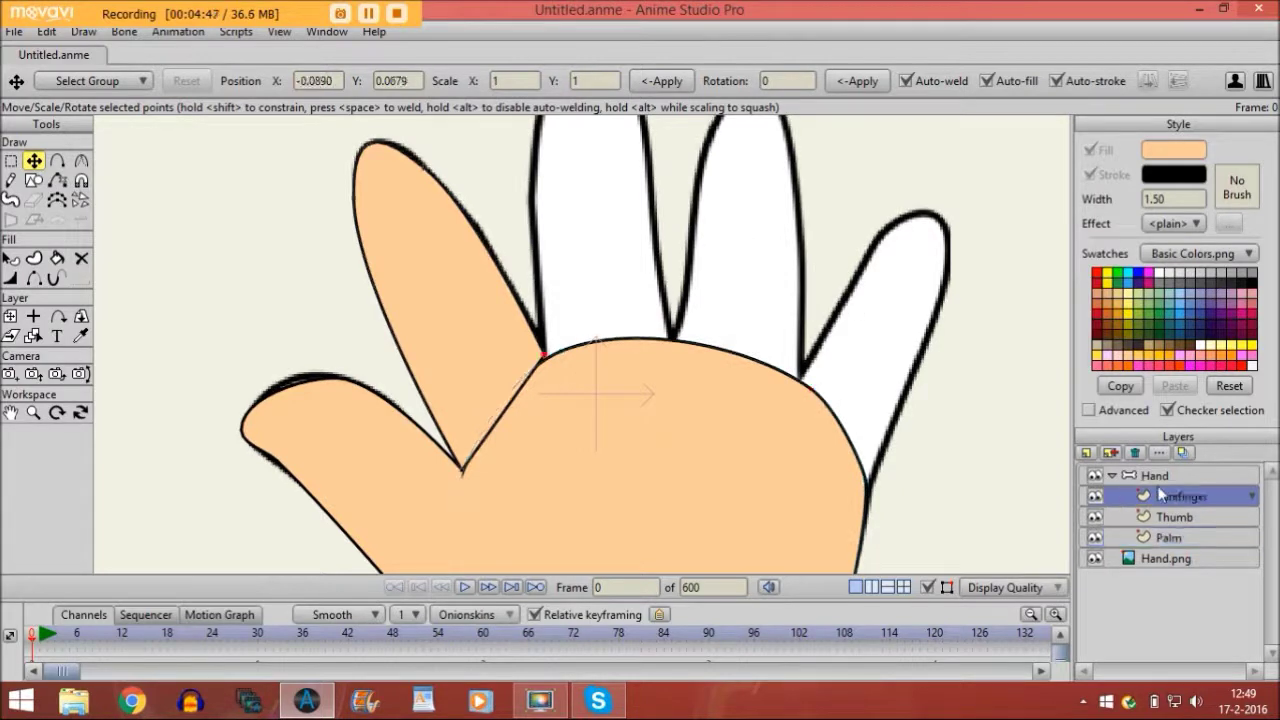
{"action": "left_click", "coordinate": [545, 356]}
{"action": "left_click_drag", "start_coordinate": [552, 359], "coordinate": [551, 362]}
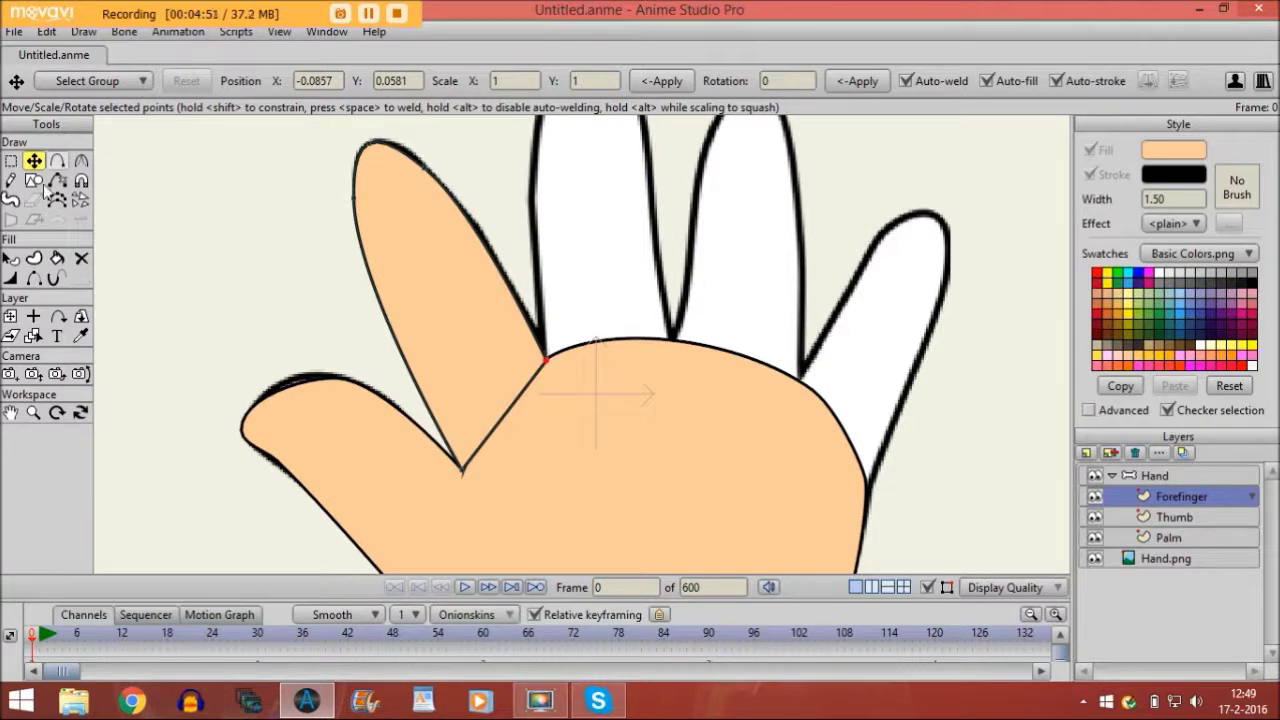
{"action": "left_click", "coordinate": [35, 279]}
{"action": "left_click", "coordinate": [507, 411]}
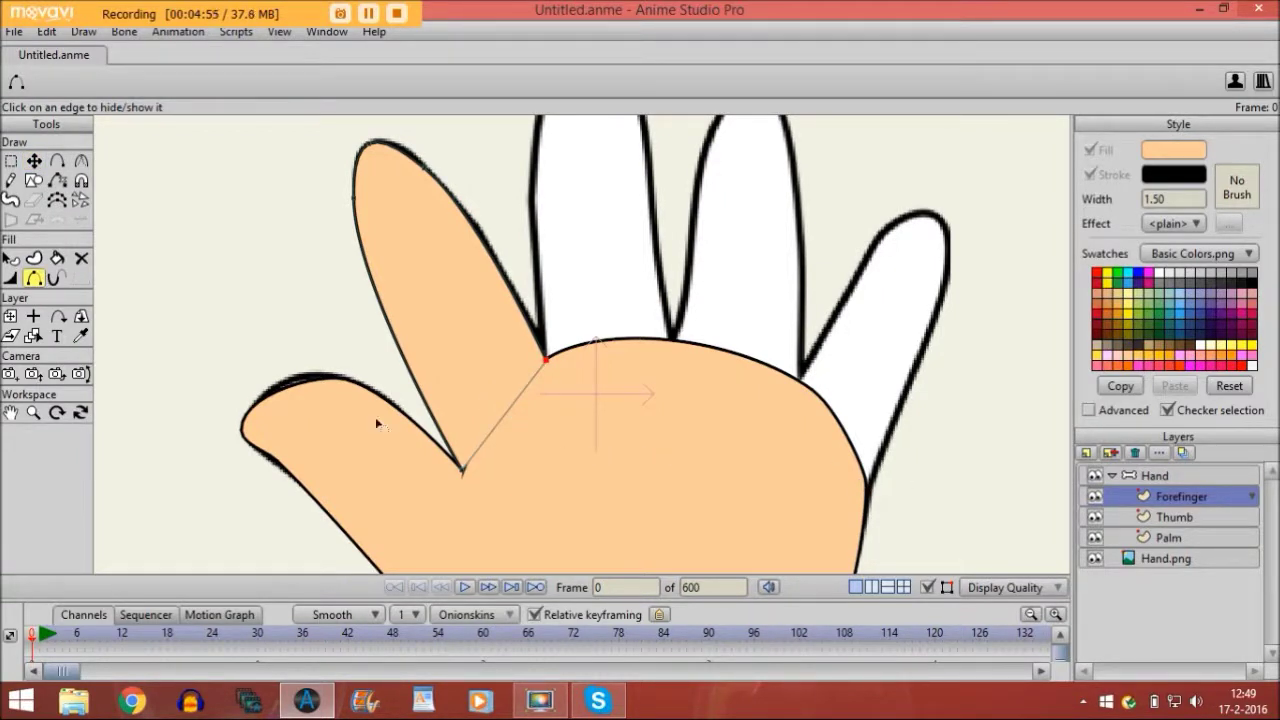
{"action": "left_click", "coordinate": [34, 161]}
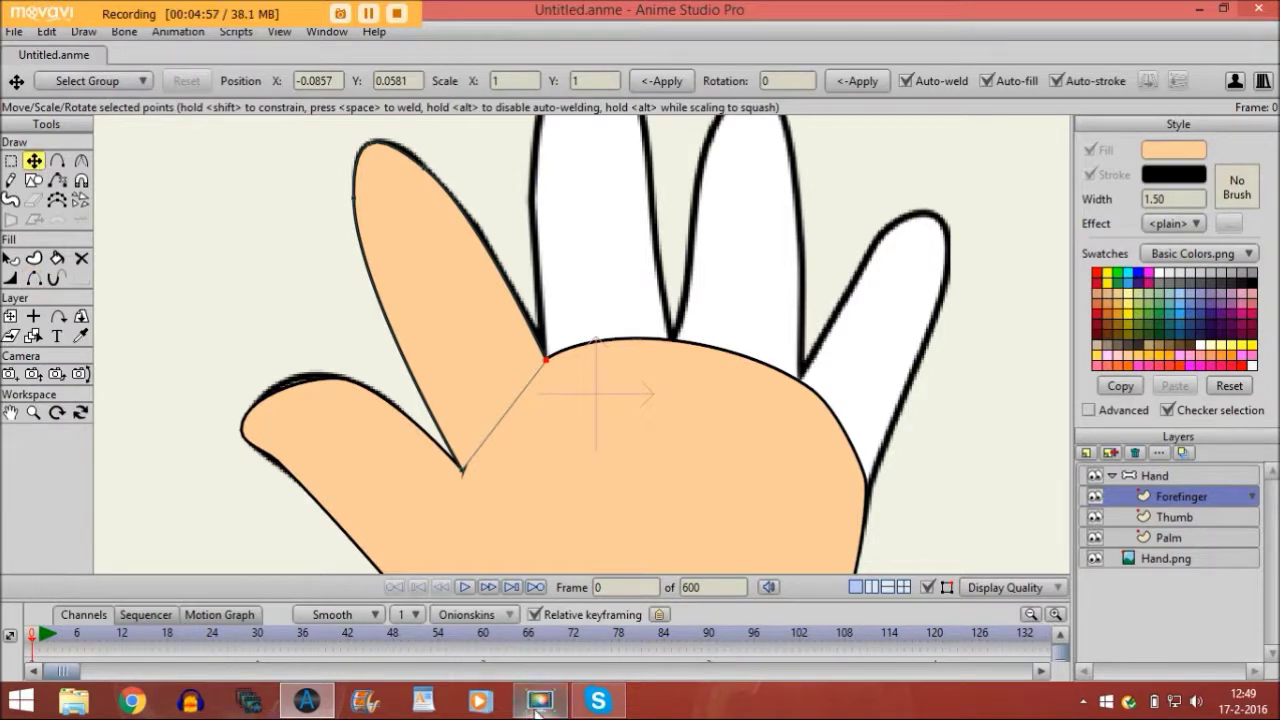
{"action": "left_click", "coordinate": [464, 474]}
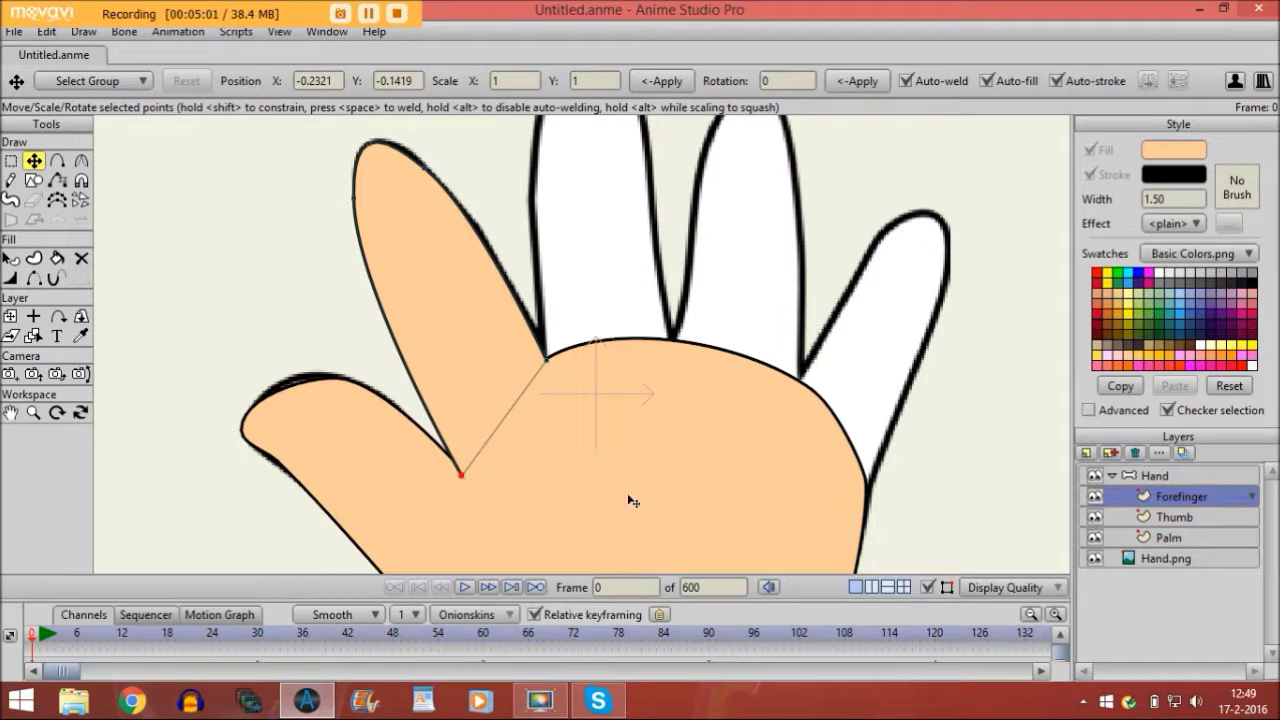
Step: Add a vector layer named "Middle finger" above the Forefinger layer in the Hand bone layer
{"action": "left_click", "coordinate": [1164, 474]}
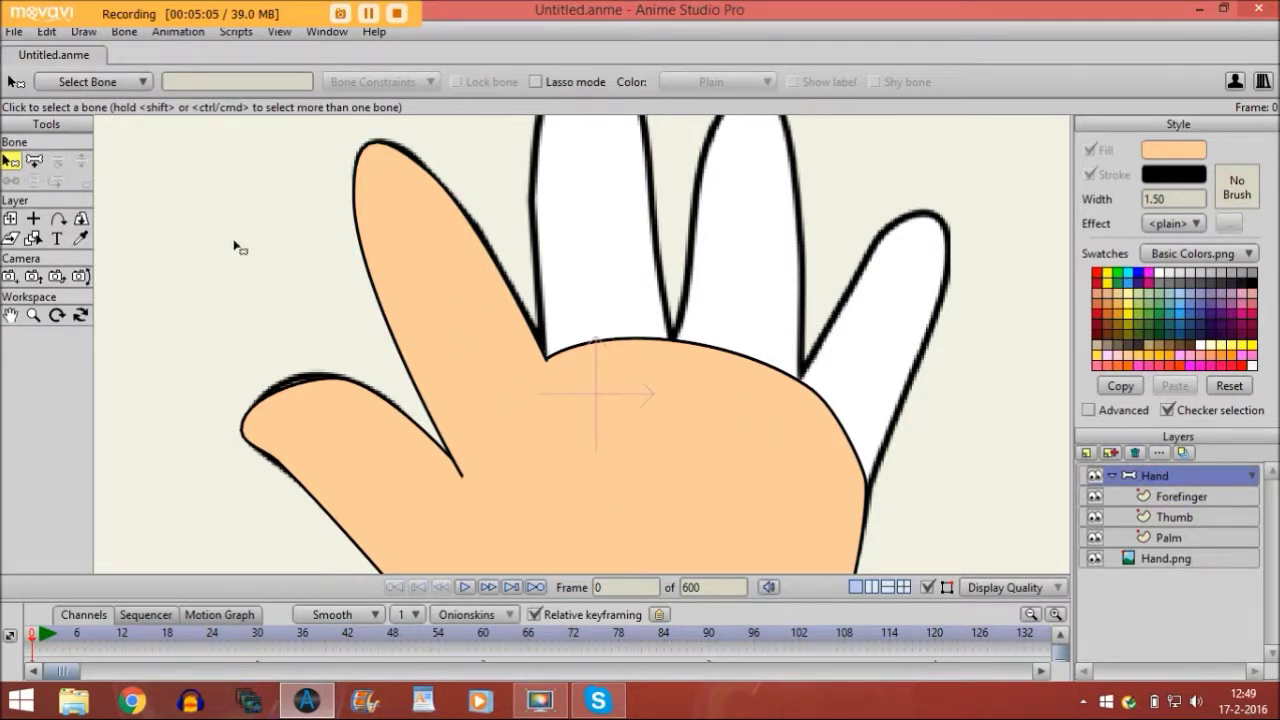
{"action": "left_click", "coordinate": [12, 318]}
{"action": "left_click_drag", "start_coordinate": [425, 380], "coordinate": [440, 452]}
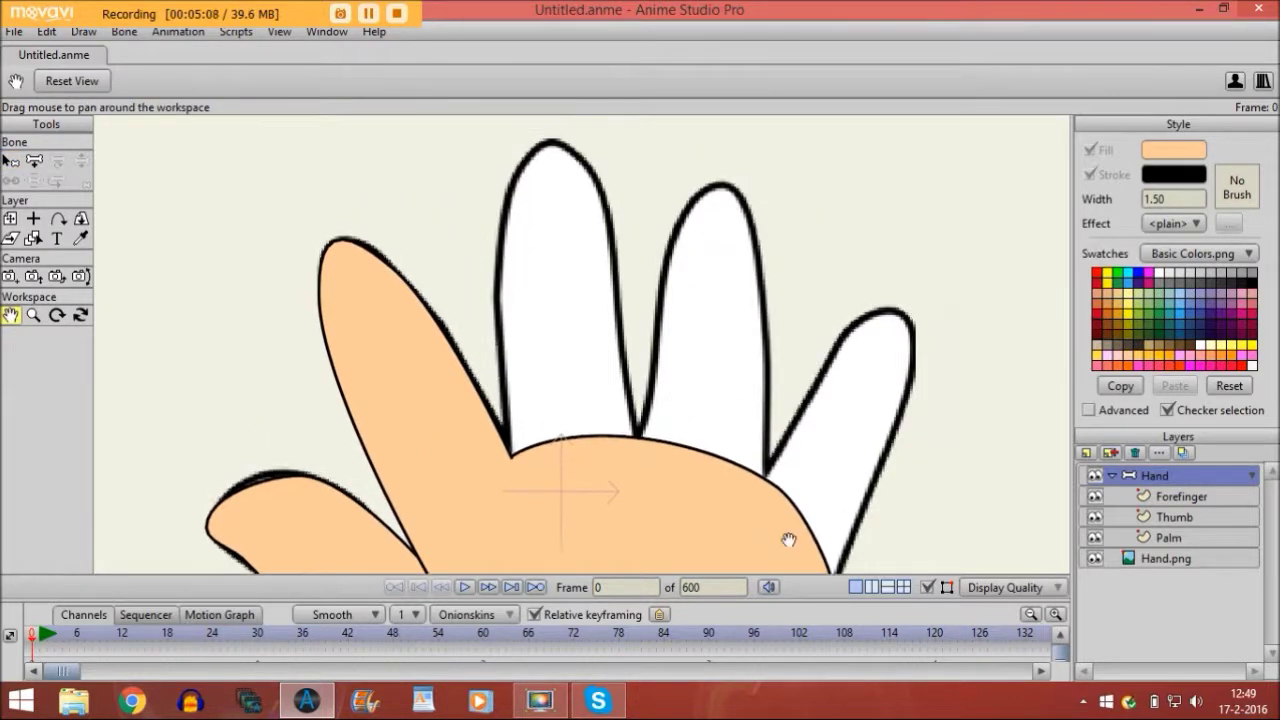
{"action": "left_click", "coordinate": [1160, 496]}
{"action": "left_click", "coordinate": [1100, 457]}
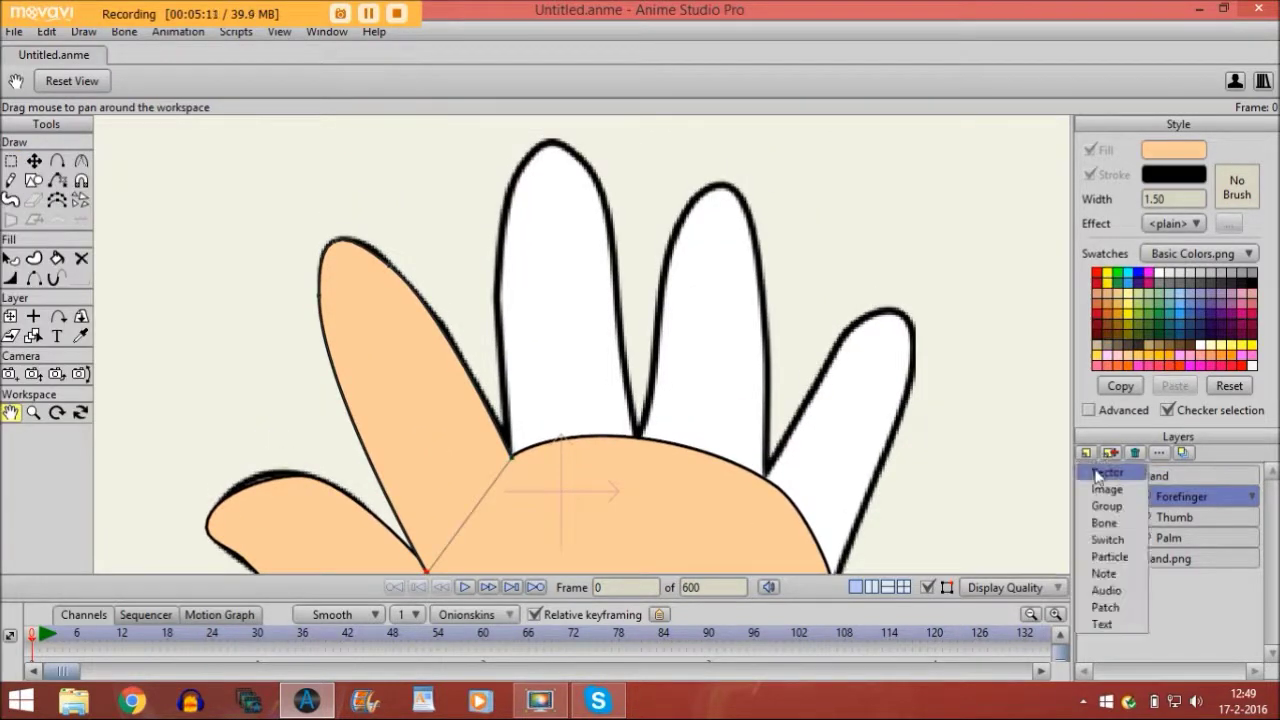
{"action": "left_click", "coordinate": [1106, 475]}
{"action": "type", "text": "Middle finger"}
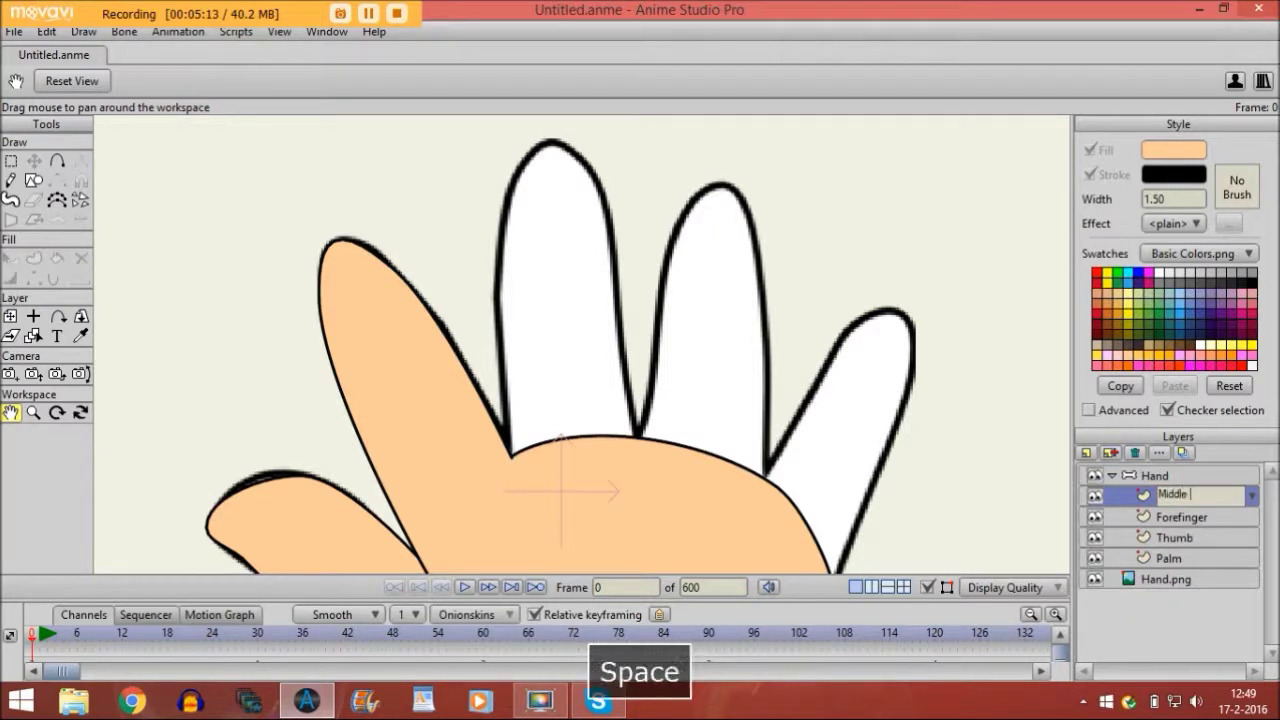
{"action": "key", "text": "Return"}
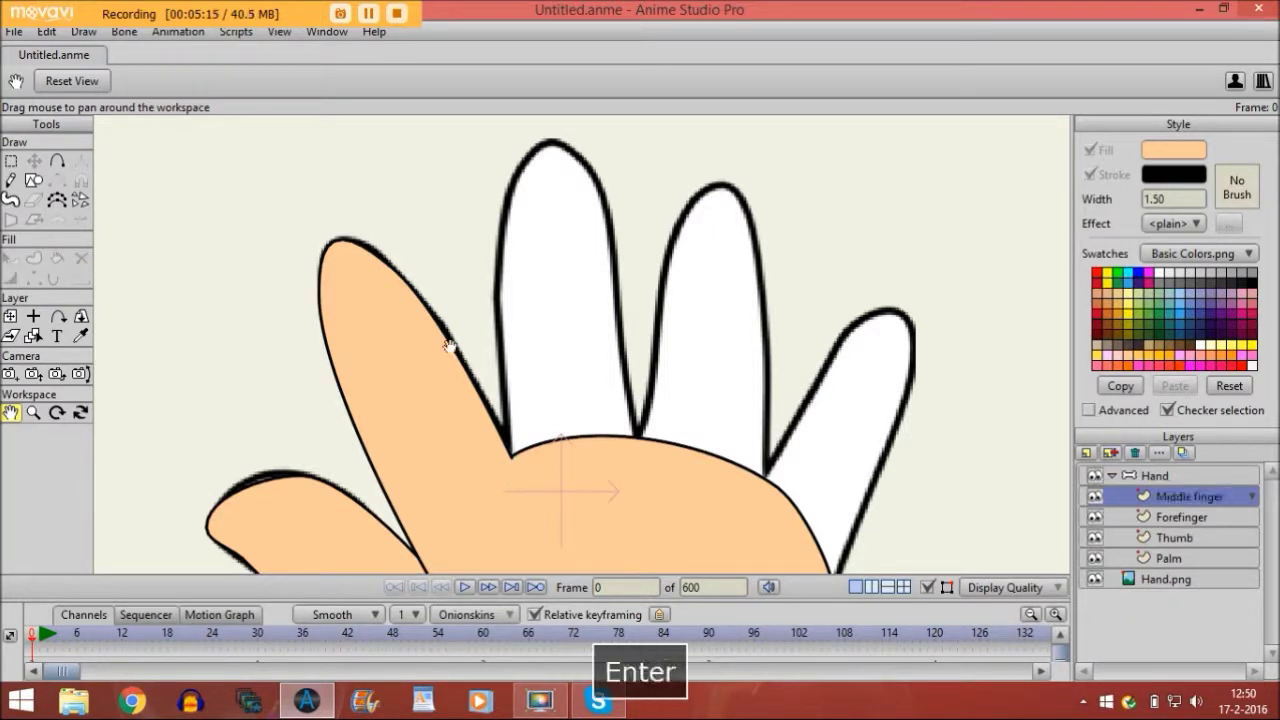
Step: Trace the middle finger of the reference hand with Add Point as a closed filled shape starting and ending beside the forefinger's base
{"action": "left_click", "coordinate": [58, 161]}
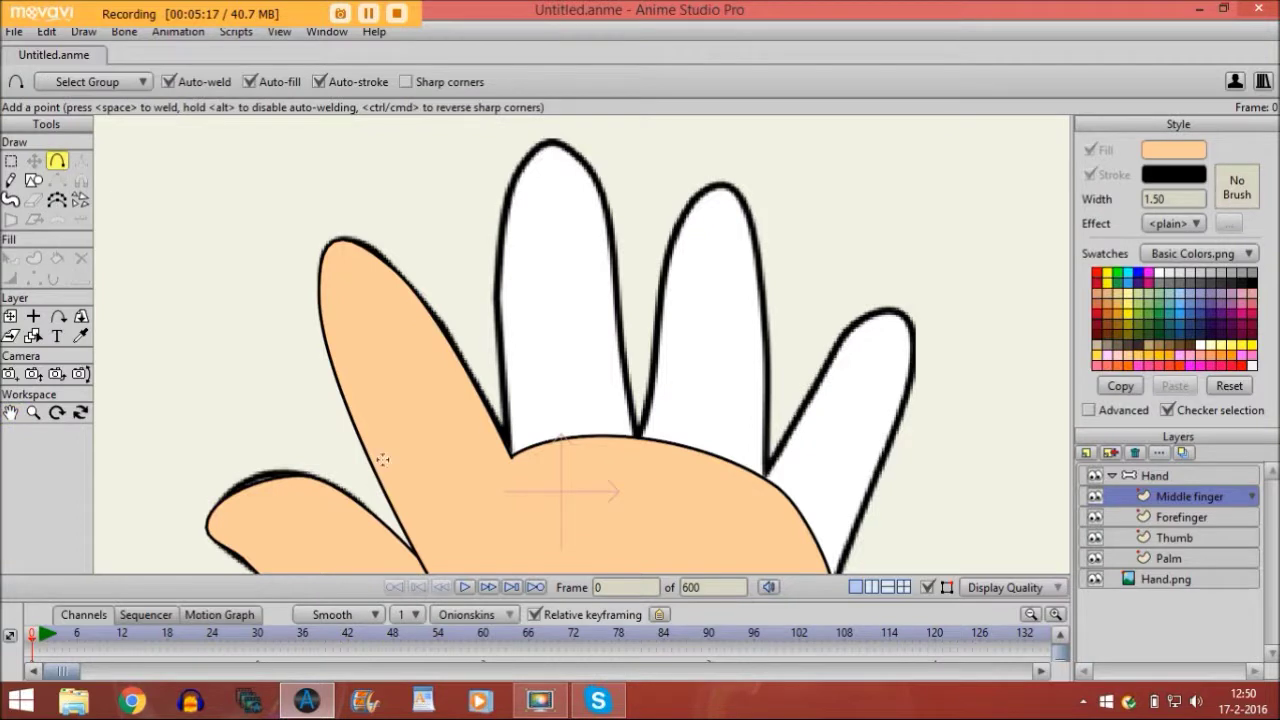
{"action": "left_click_drag", "start_coordinate": [507, 457], "coordinate": [499, 192]}
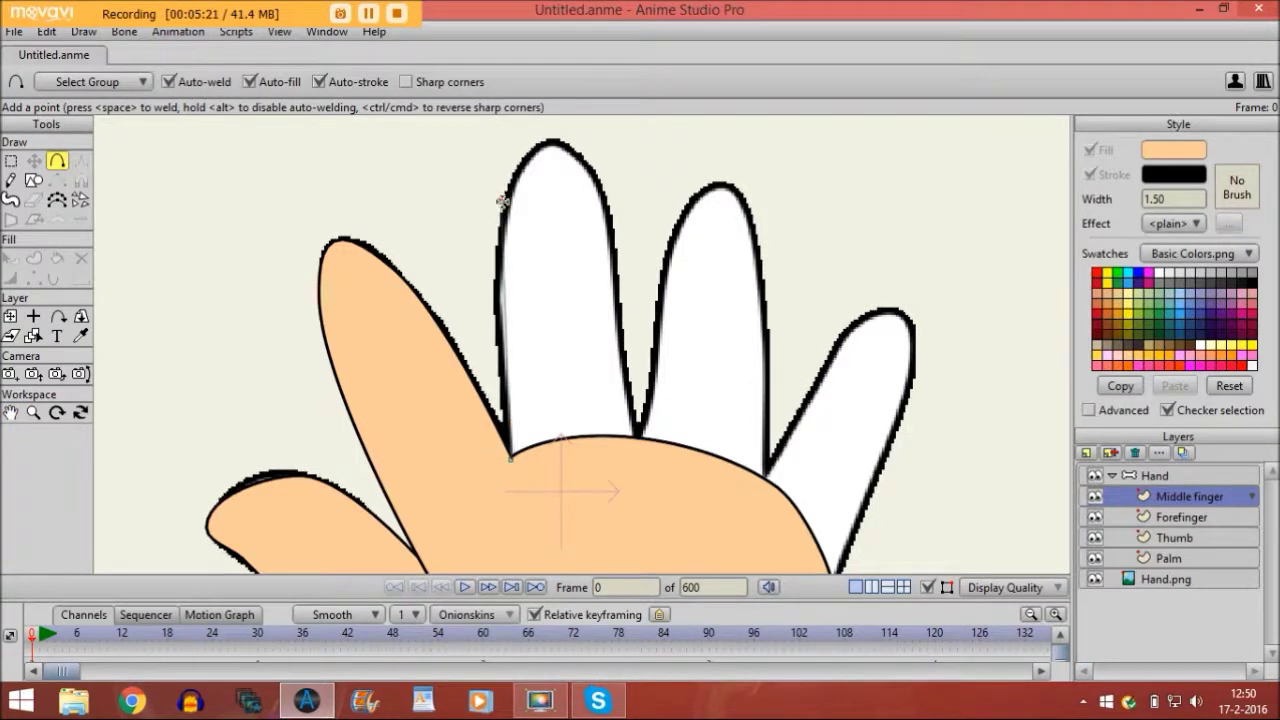
{"action": "left_click", "coordinate": [550, 140]}
{"action": "mouse_move", "coordinate": [550, 140]}
{"action": "left_mouse_down"}
{"action": "mouse_move", "coordinate": [594, 157]}
{"action": "mouse_move", "coordinate": [622, 428]}
{"action": "mouse_move", "coordinate": [638, 440]}
{"action": "mouse_move", "coordinate": [449, 457]}
{"action": "mouse_move", "coordinate": [511, 460]}
{"action": "left_mouse_up"}
Step: Sharpen the middle finger's two base points, beside the forefinger and beside the ring finger, by reducing their curvature to 0
{"action": "key", "text": "t"}
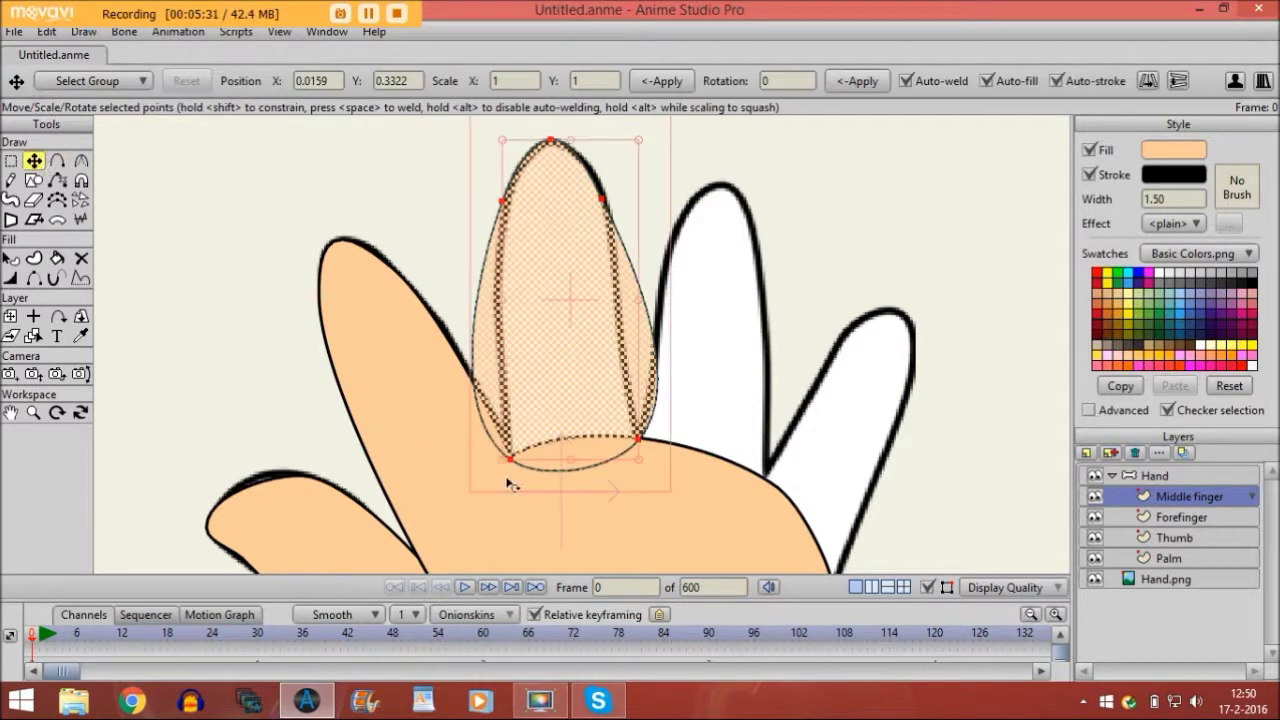
{"action": "left_click", "coordinate": [511, 460]}
{"action": "left_click", "coordinate": [81, 160]}
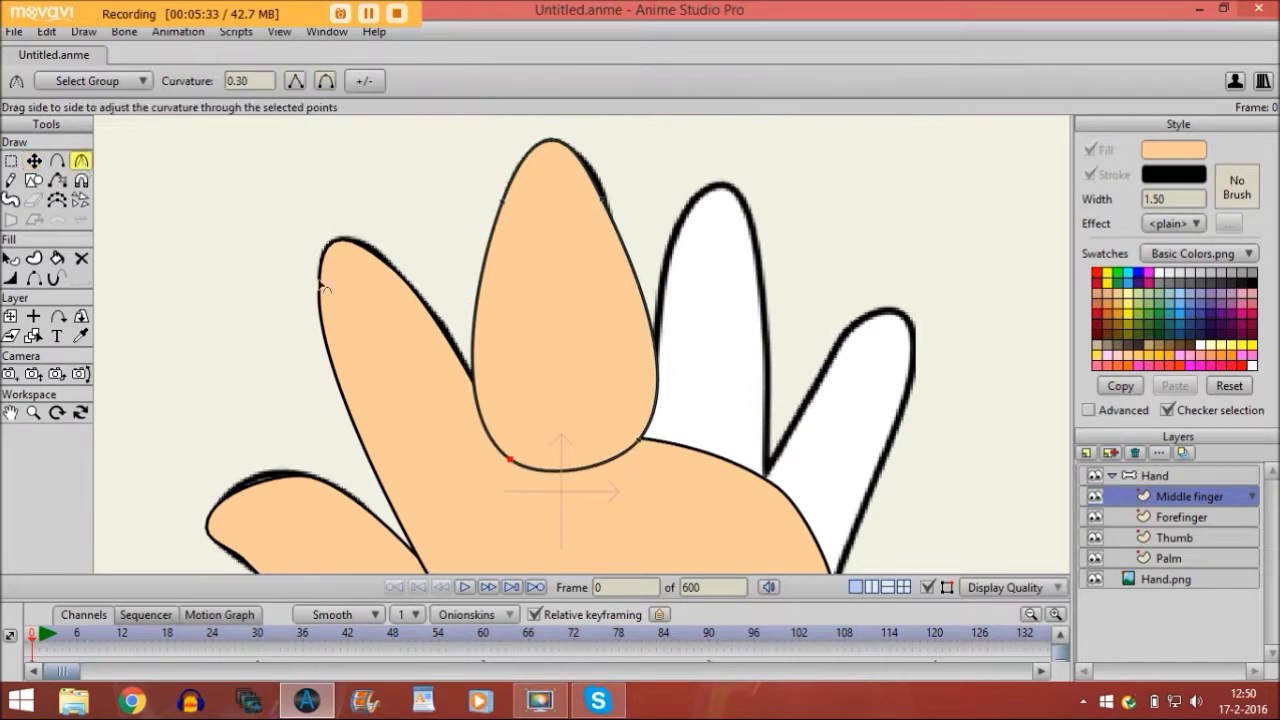
{"action": "left_click_drag", "start_coordinate": [457, 451], "coordinate": [206, 394]}
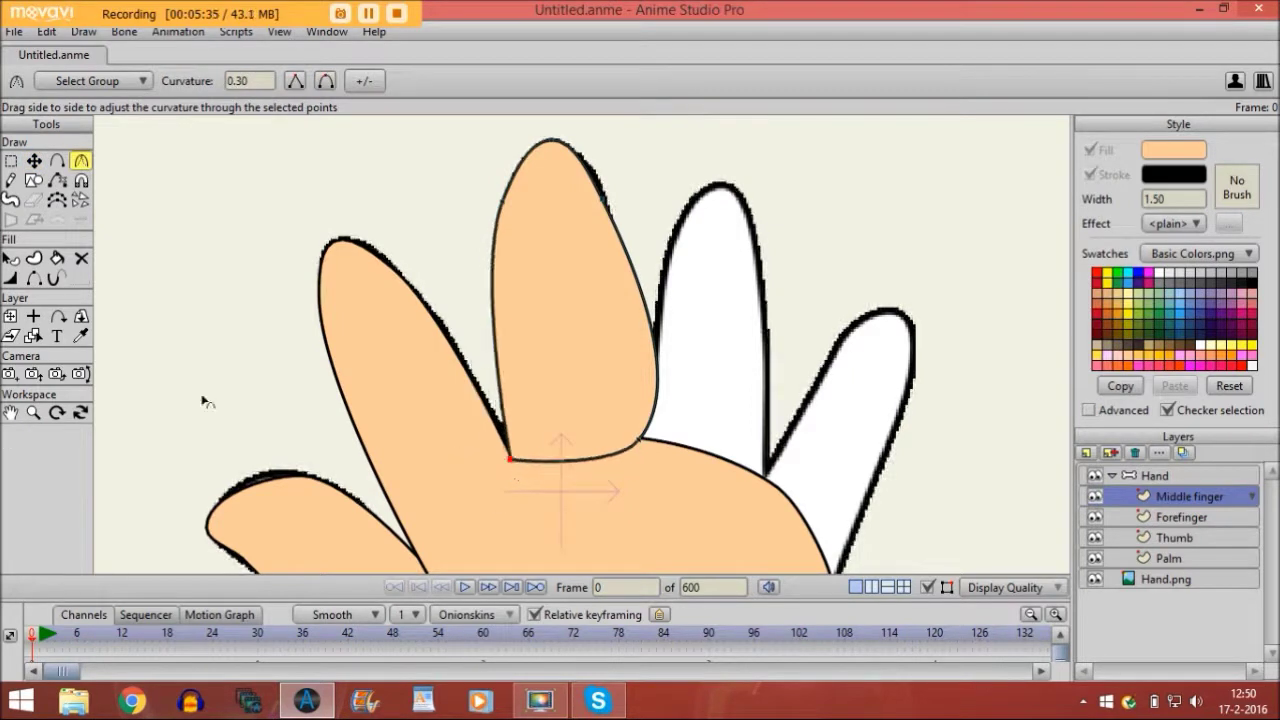
{"action": "left_click", "coordinate": [622, 440]}
{"action": "left_click_drag", "start_coordinate": [622, 440], "coordinate": [177, 440]}
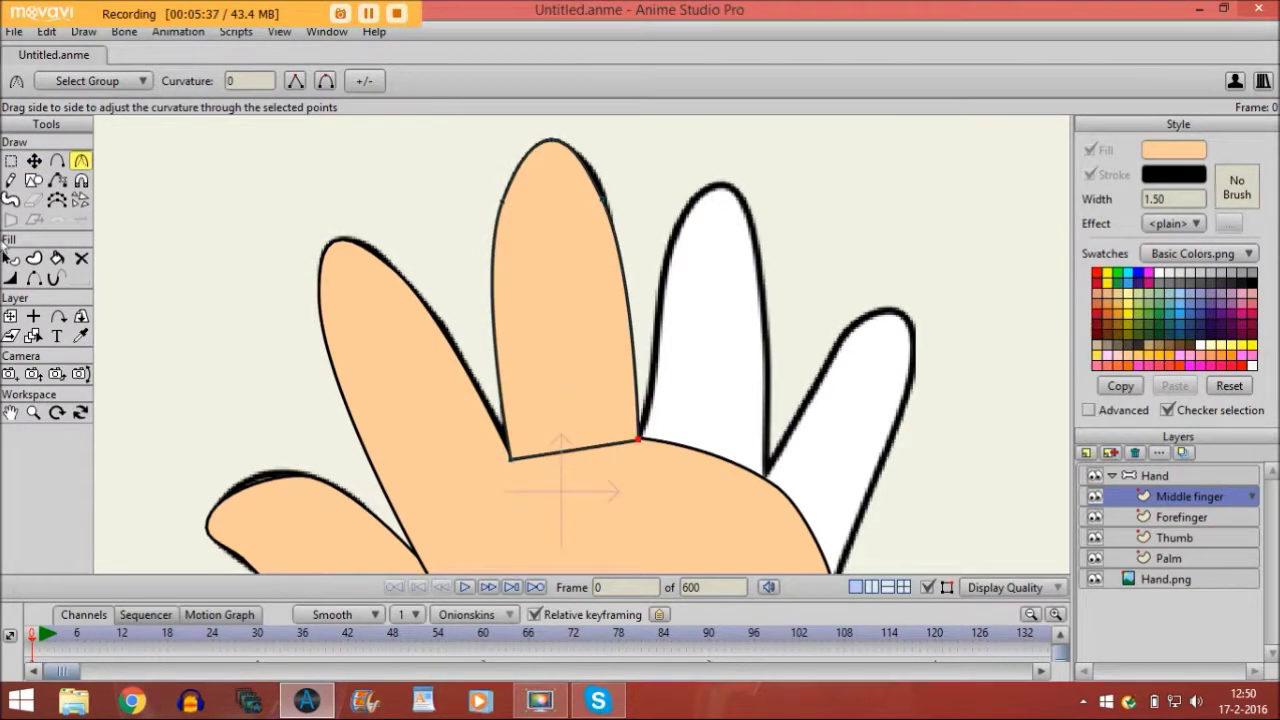
Step: Nudge the middle finger's base point beside the ring finger slightly inward and hide the edge between the two base points
{"action": "left_click", "coordinate": [36, 164]}
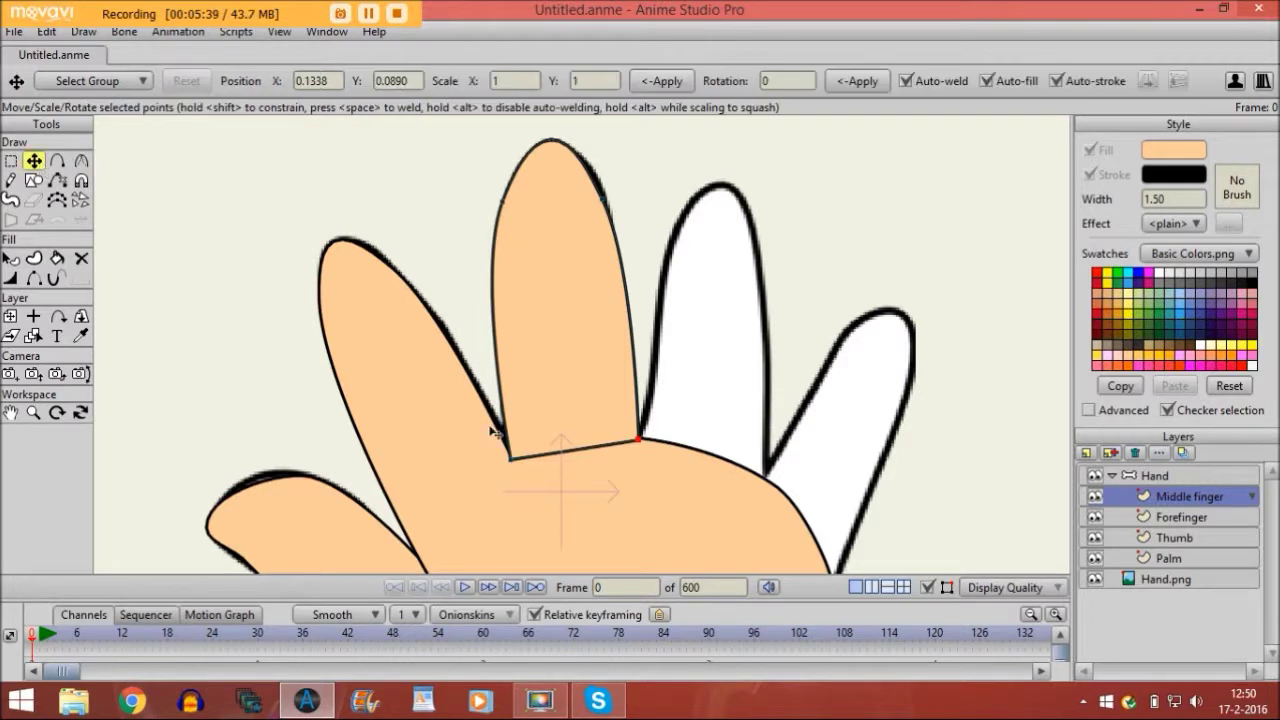
{"action": "left_click_drag", "start_coordinate": [640, 441], "coordinate": [633, 440]}
{"action": "left_click", "coordinate": [34, 279]}
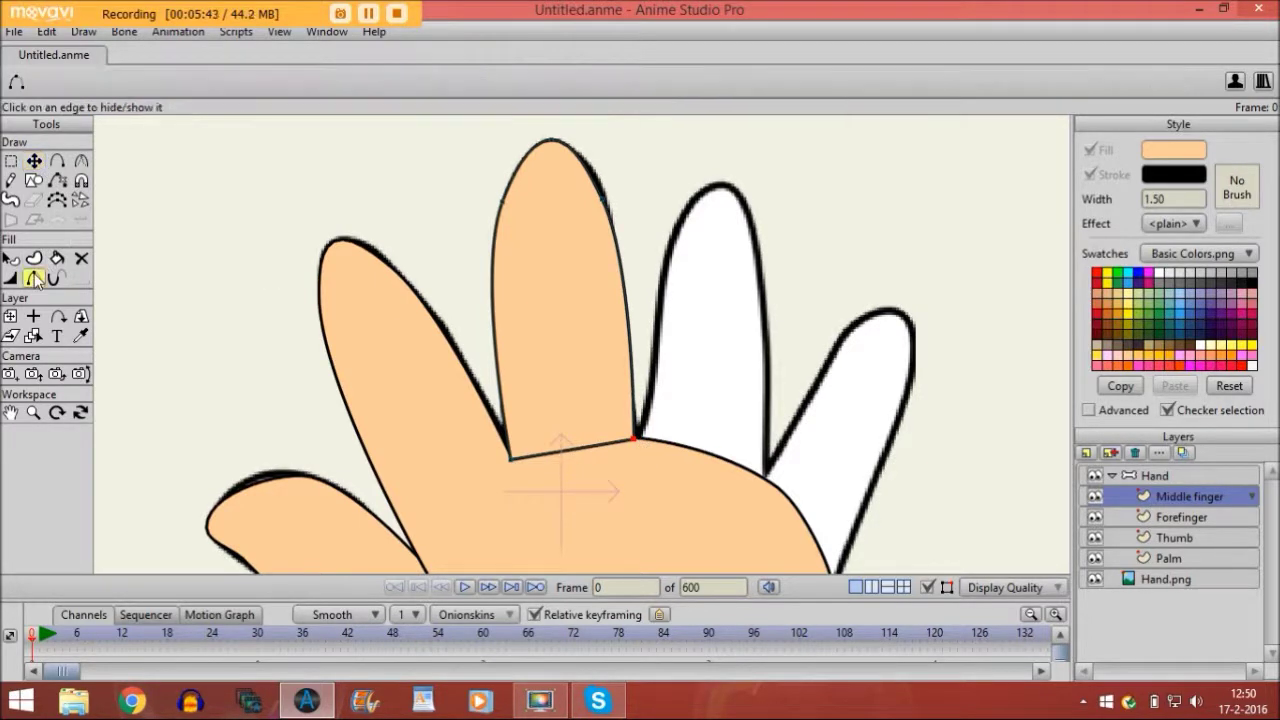
{"action": "left_click", "coordinate": [558, 456]}
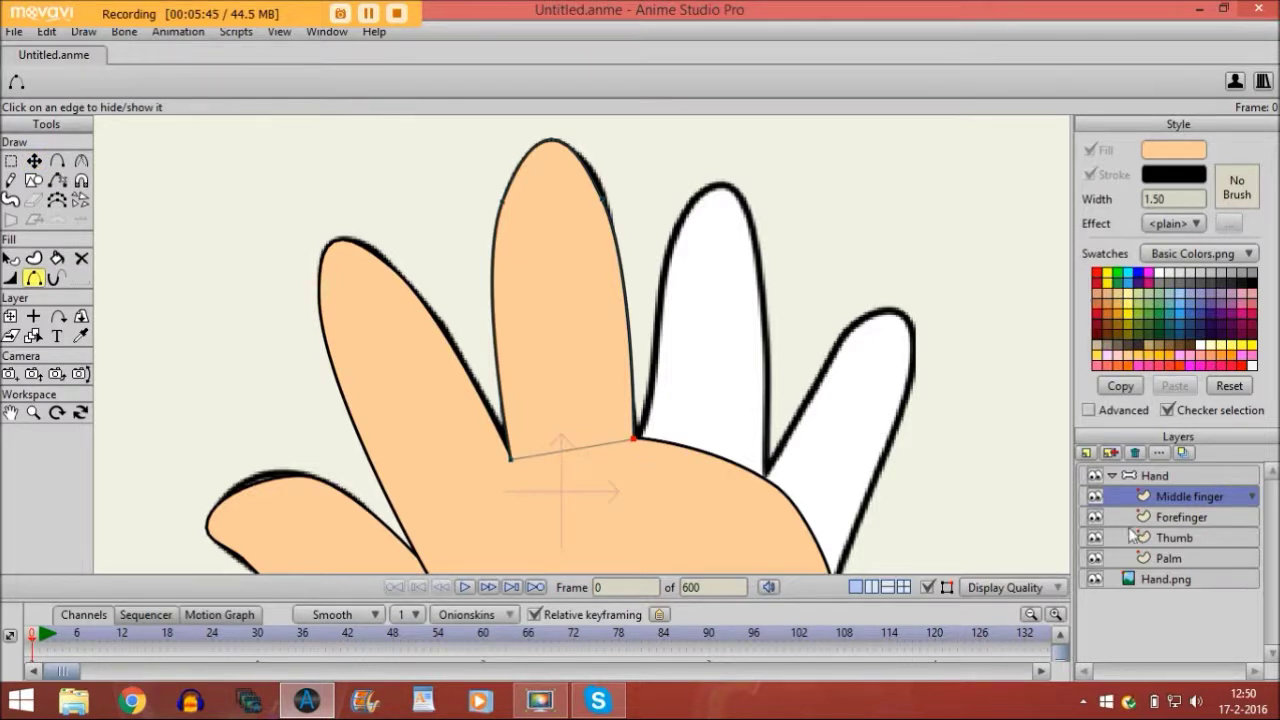
{"action": "left_click", "coordinate": [1136, 479]}
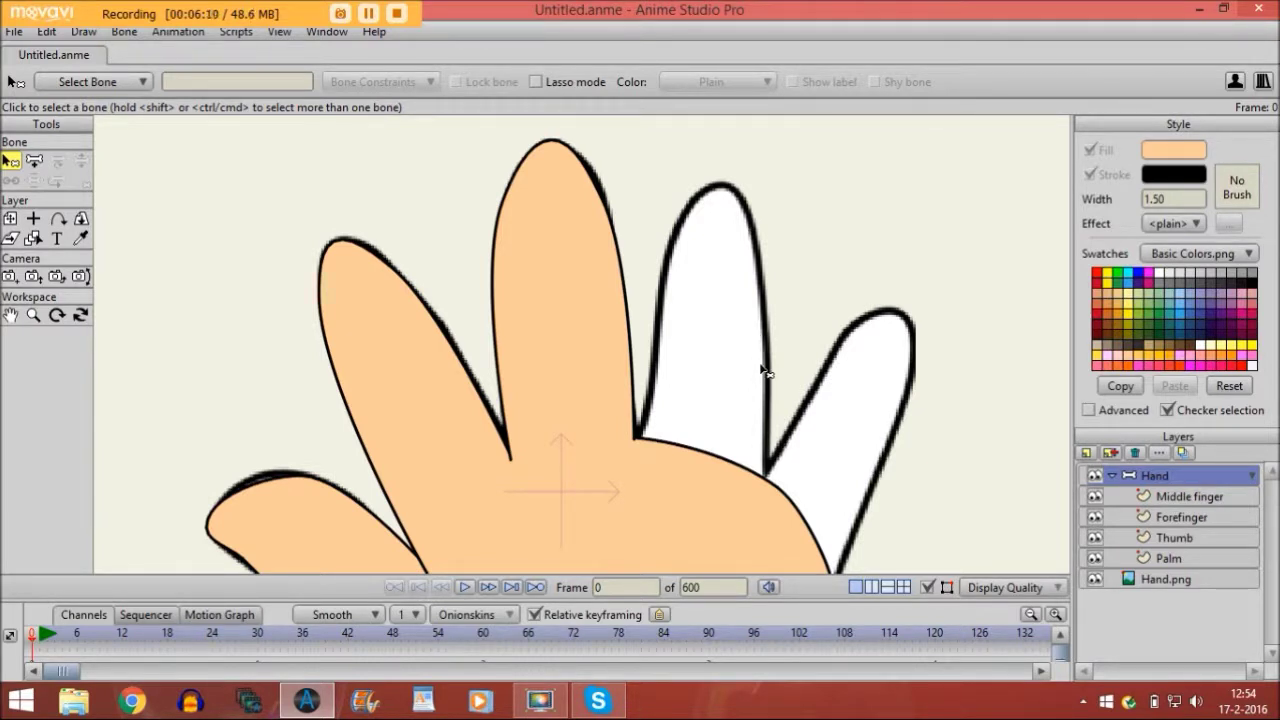
Step: Delete the Hand.png reference image layer so only the traced Hand layers remain
{"action": "key", "text": "F9"}
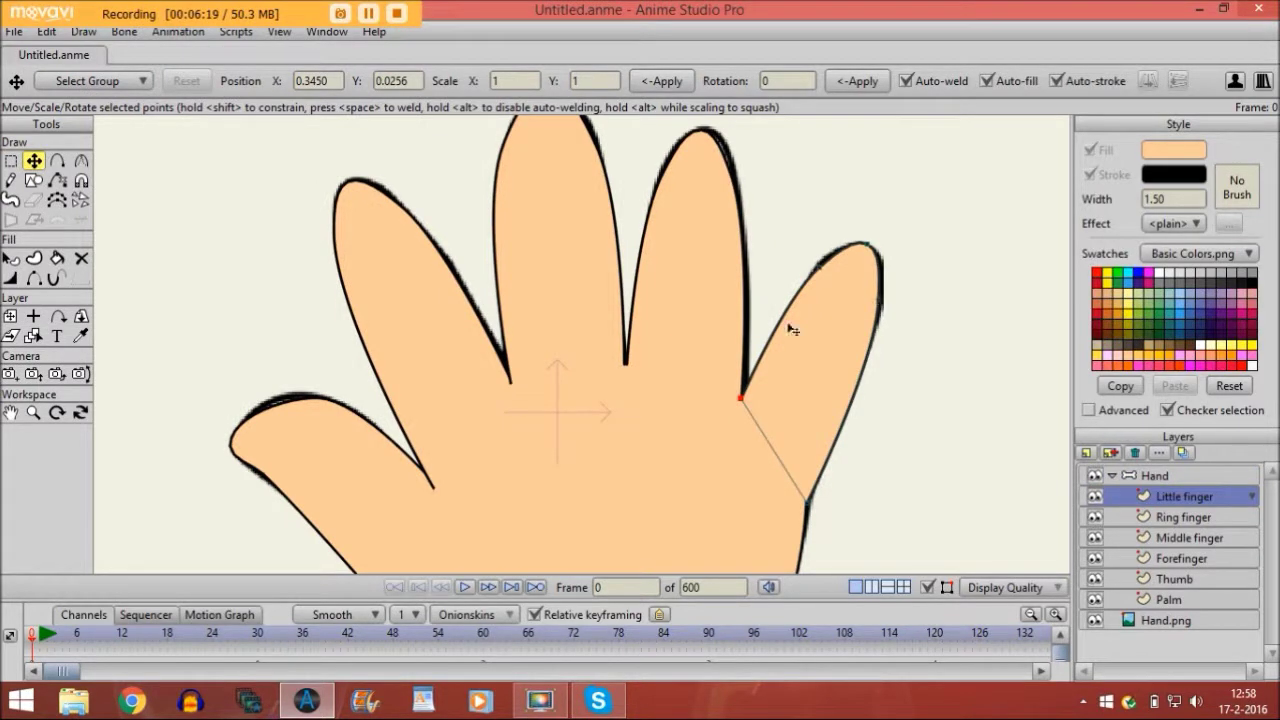
{"action": "left_click", "coordinate": [1149, 516]}
{"action": "left_click", "coordinate": [1150, 495]}
{"action": "left_click", "coordinate": [1170, 620]}
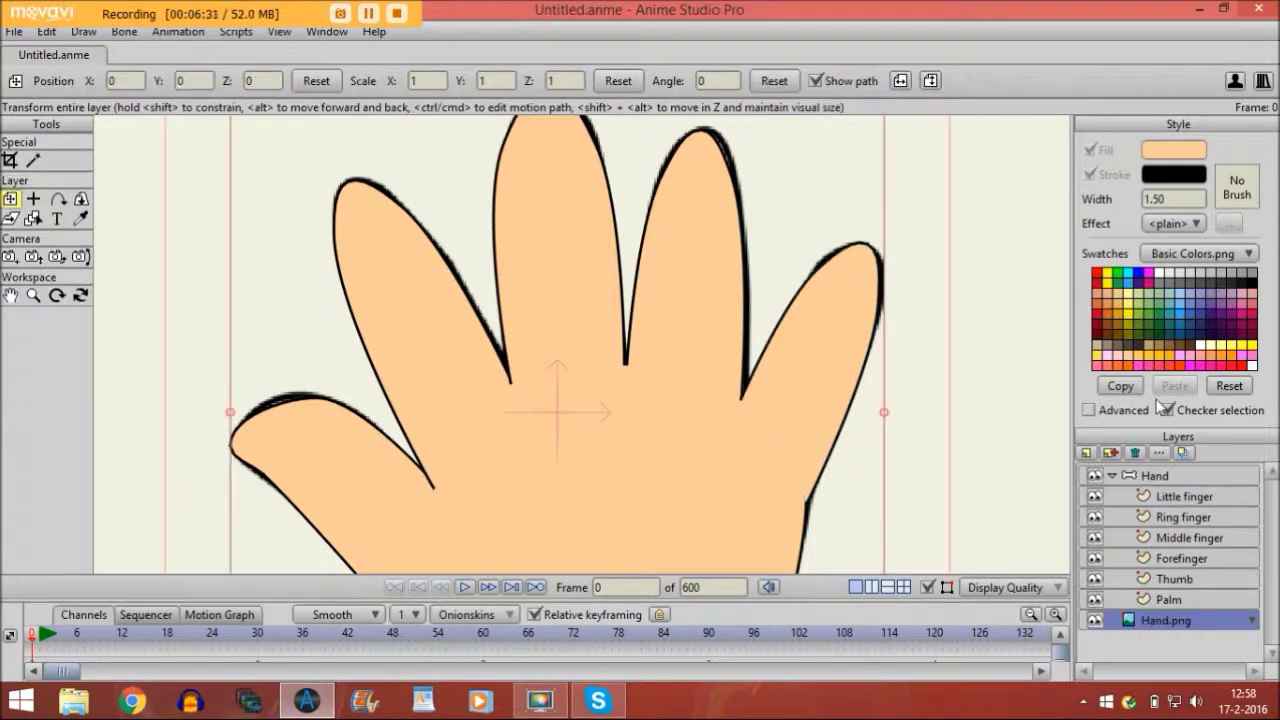
{"action": "left_click", "coordinate": [1134, 473]}
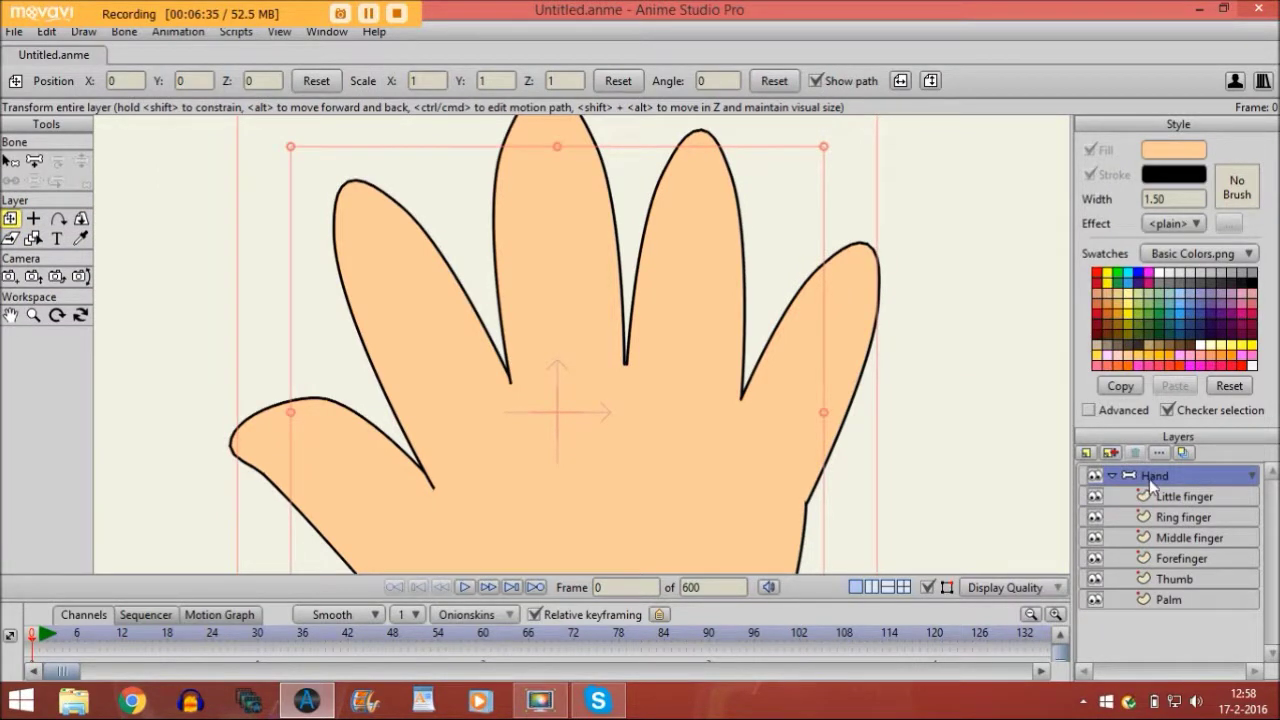
Step: Enable animated layer order in the Hand bone layer's depth sort settings
{"action": "double_click", "coordinate": [1152, 475]}
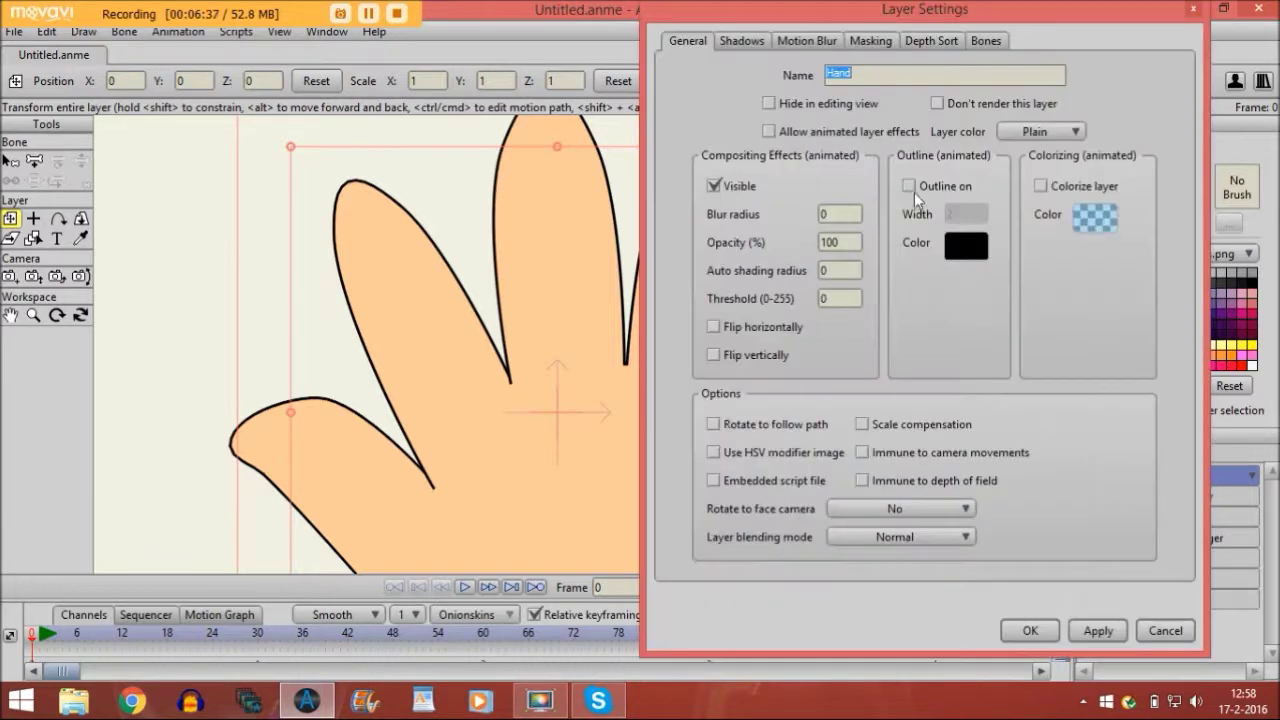
{"action": "left_click", "coordinate": [922, 42]}
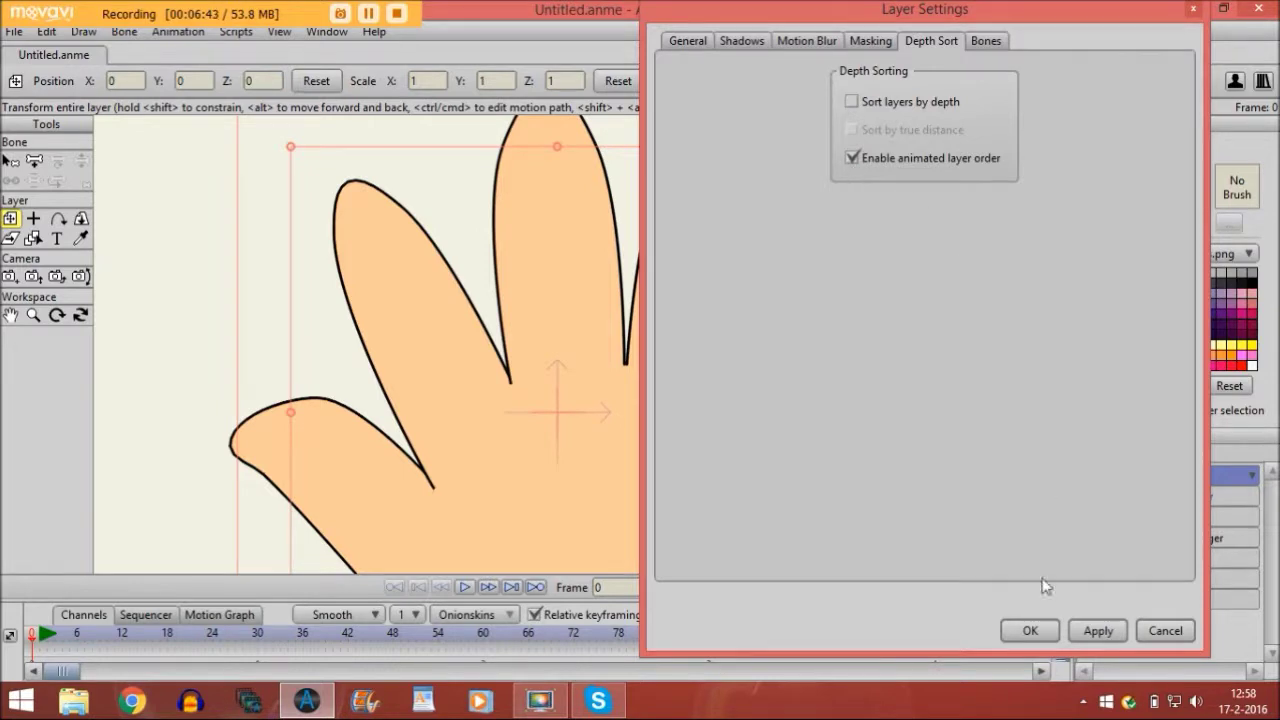
{"action": "left_click", "coordinate": [1031, 630]}
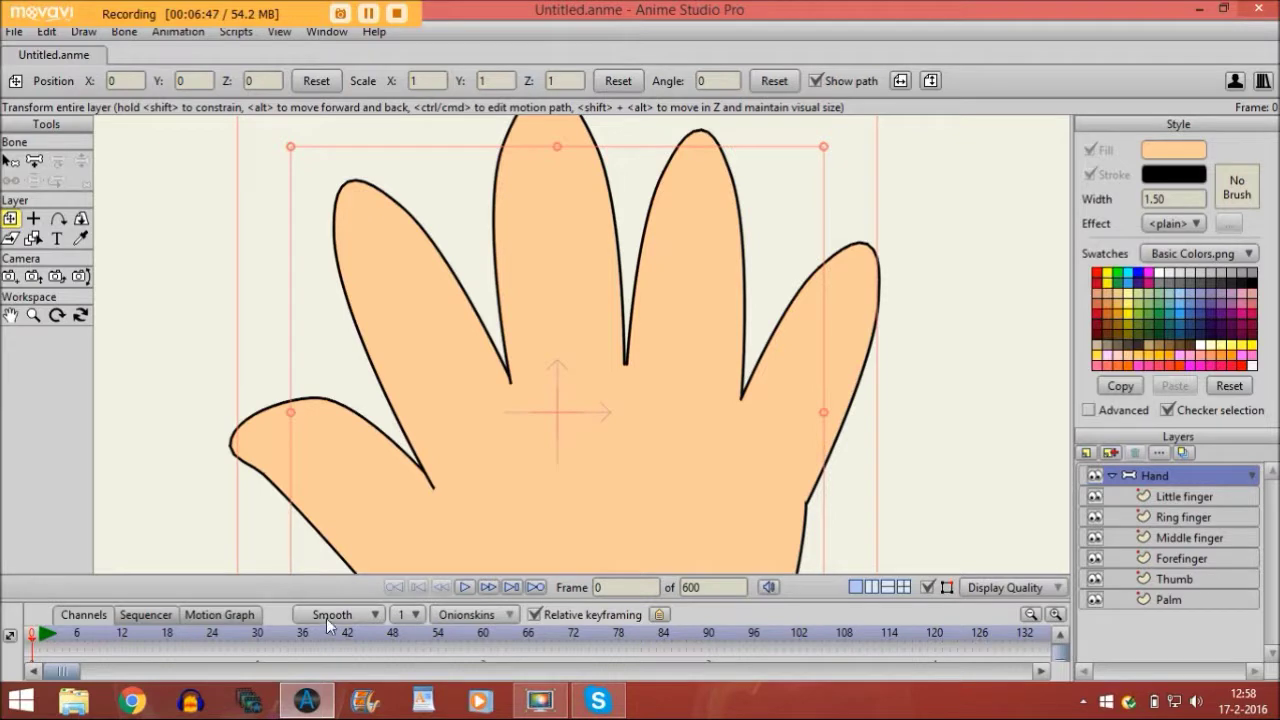
Step: Enlarge the timeline and, at frame 30, move the Little finger layer below the Ring finger layer as an animated order change
{"action": "left_click_drag", "start_coordinate": [324, 600], "coordinate": [324, 548]}
{"action": "left_click", "coordinate": [262, 596]}
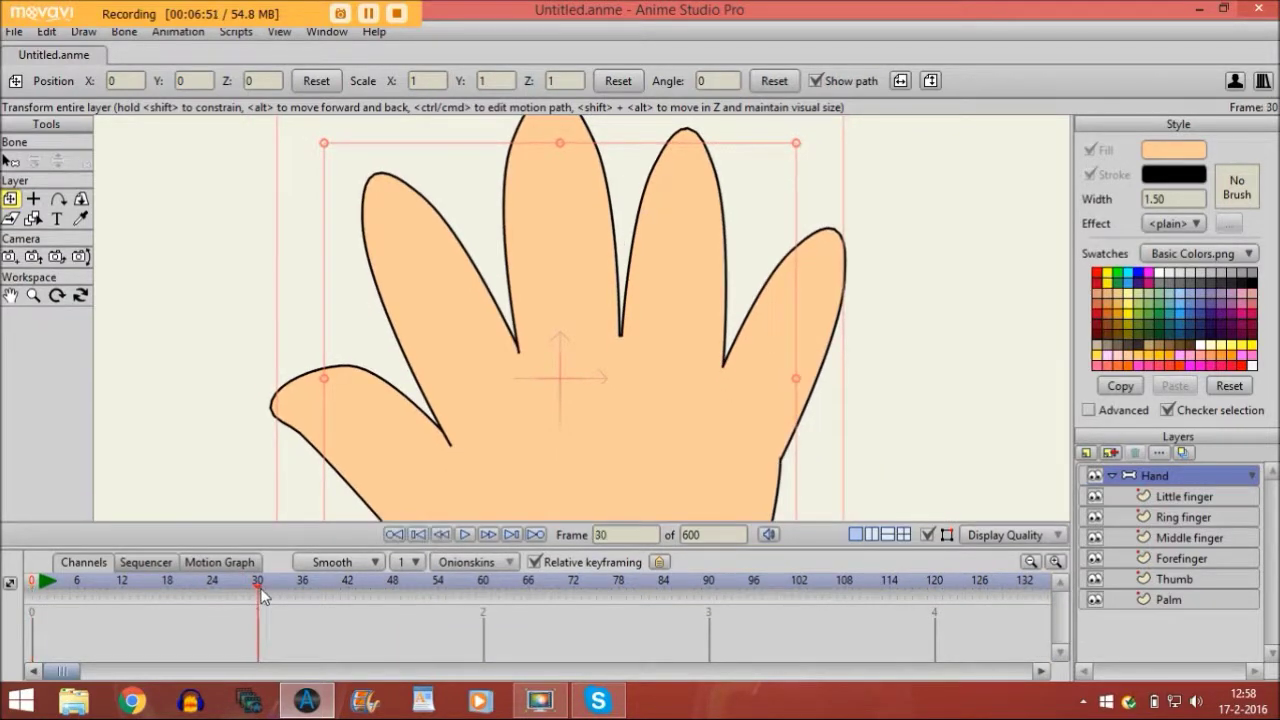
{"action": "left_click_drag", "start_coordinate": [289, 546], "coordinate": [294, 470]}
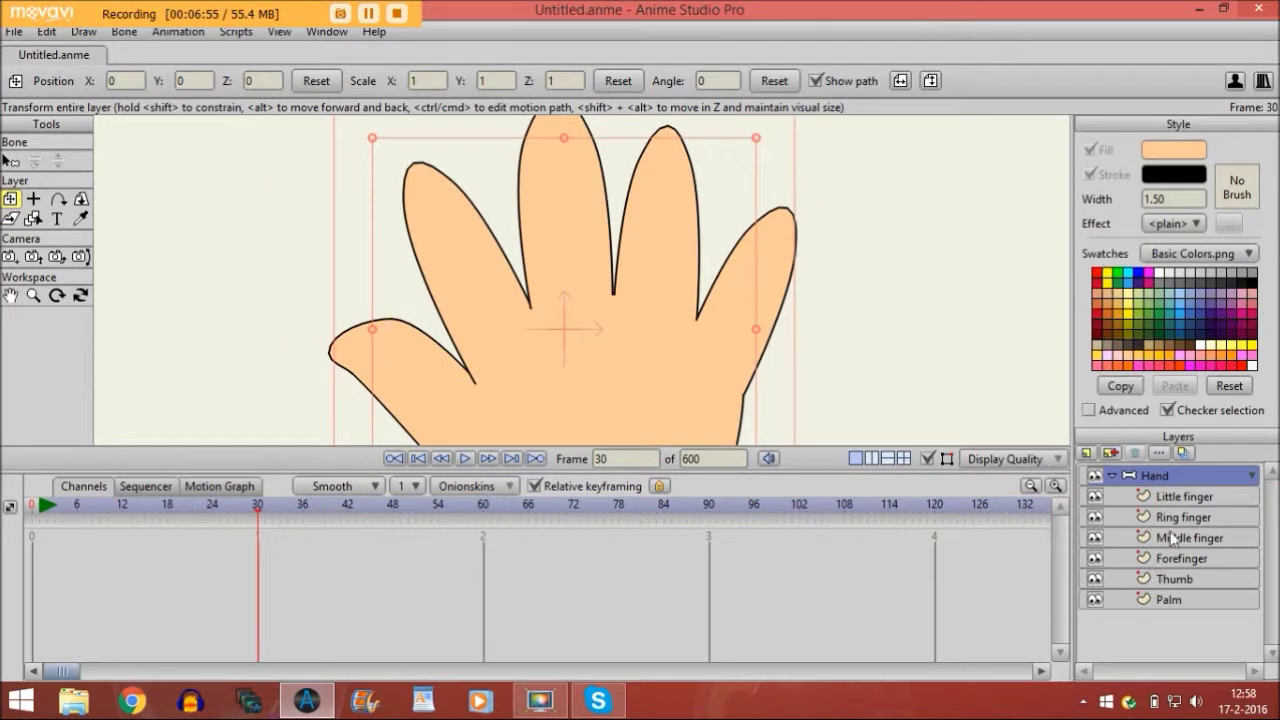
{"action": "left_click", "coordinate": [1188, 500]}
{"action": "left_click_drag", "start_coordinate": [1189, 505], "coordinate": [1185, 532]}
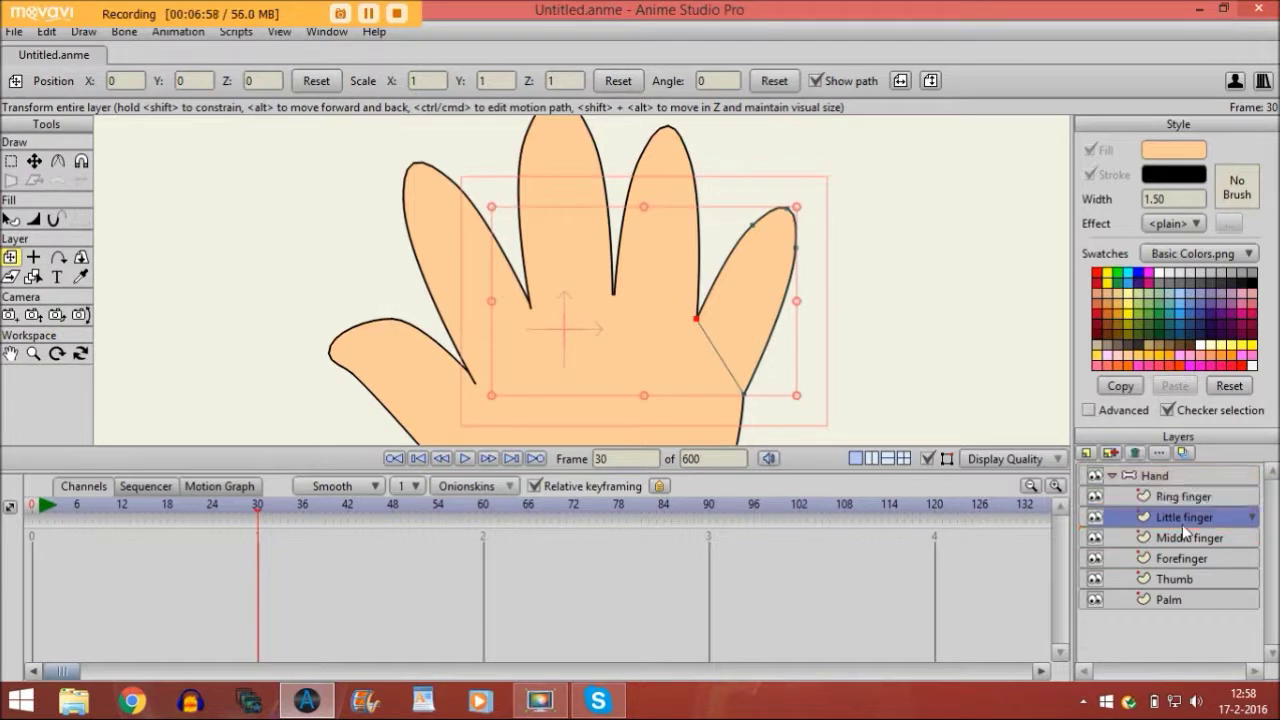
{"action": "left_click", "coordinate": [1134, 478]}
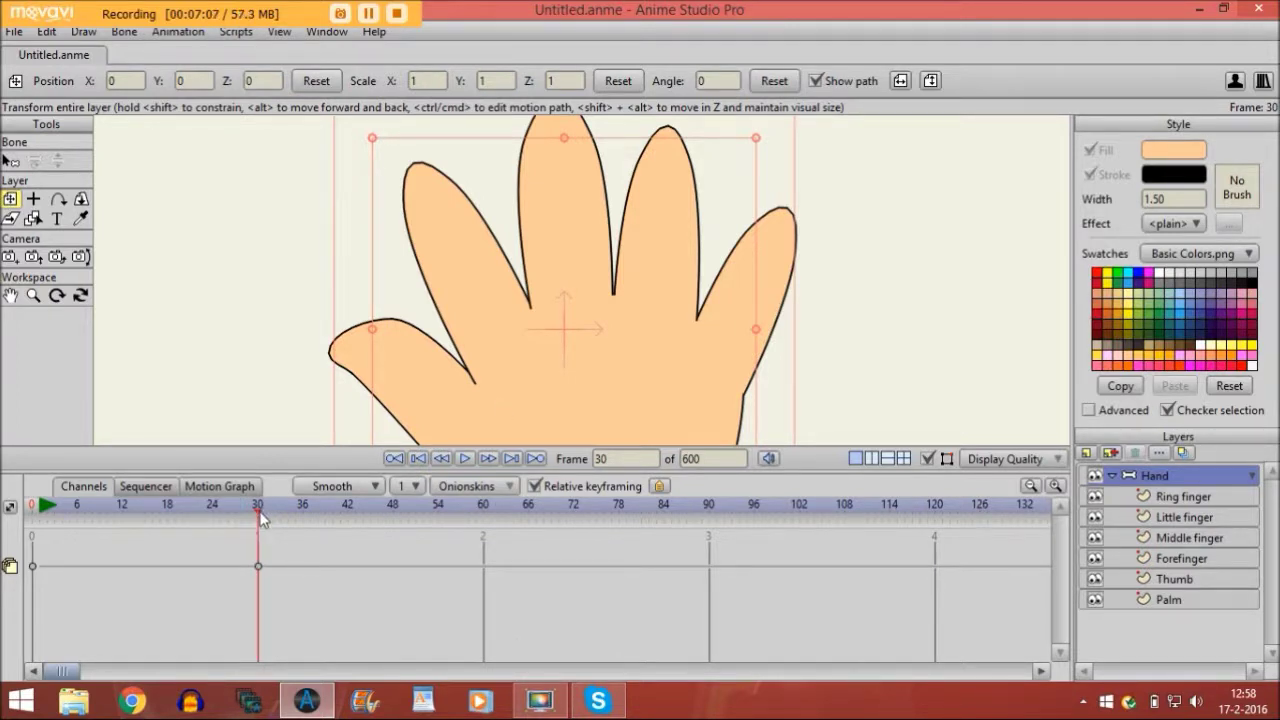
Step: Scrub and step through the frames around frame 30 to examine when the finger layers swap order
{"action": "left_click_drag", "start_coordinate": [260, 515], "coordinate": [177, 518]}
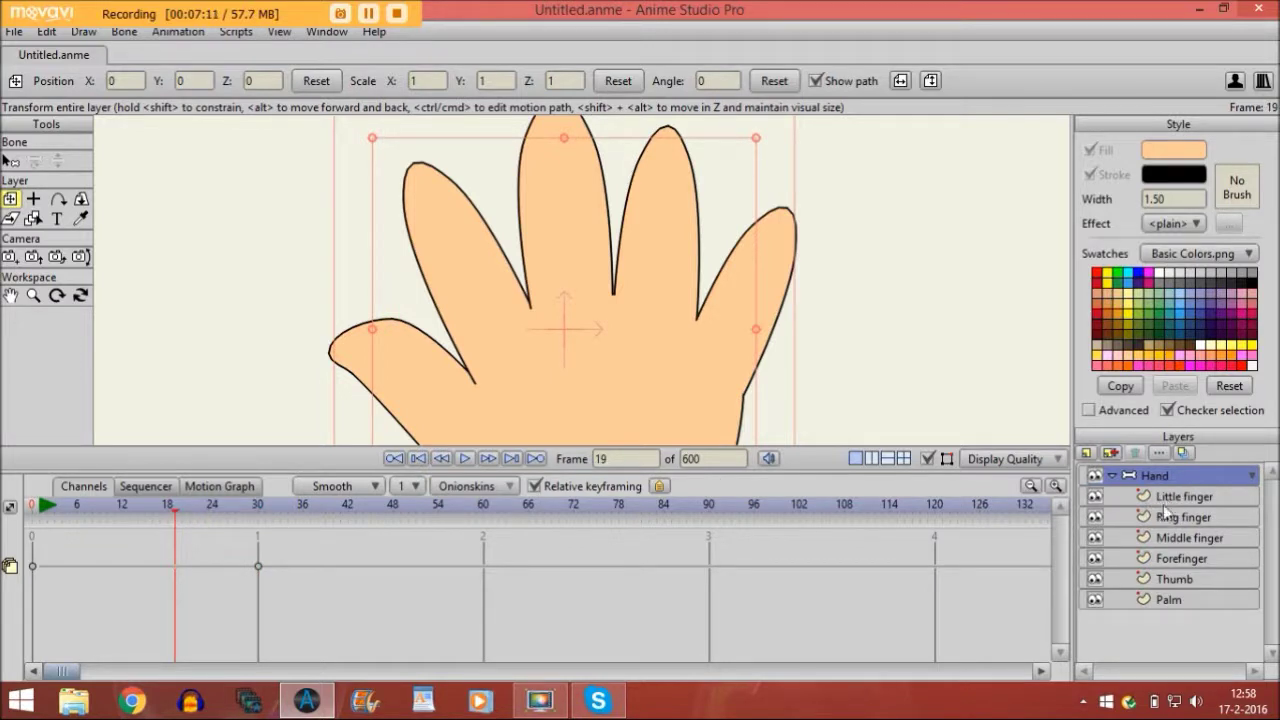
{"action": "key", "text": "Right"}
{"action": "key", "text": "Right"}
{"action": "key", "text": "Right"}
{"action": "key", "text": "Right"}
{"action": "key", "text": "Right"}
{"action": "key", "text": "Right"}
{"action": "key", "text": "Right"}
{"action": "key", "text": "Right"}
{"action": "key", "text": "Right"}
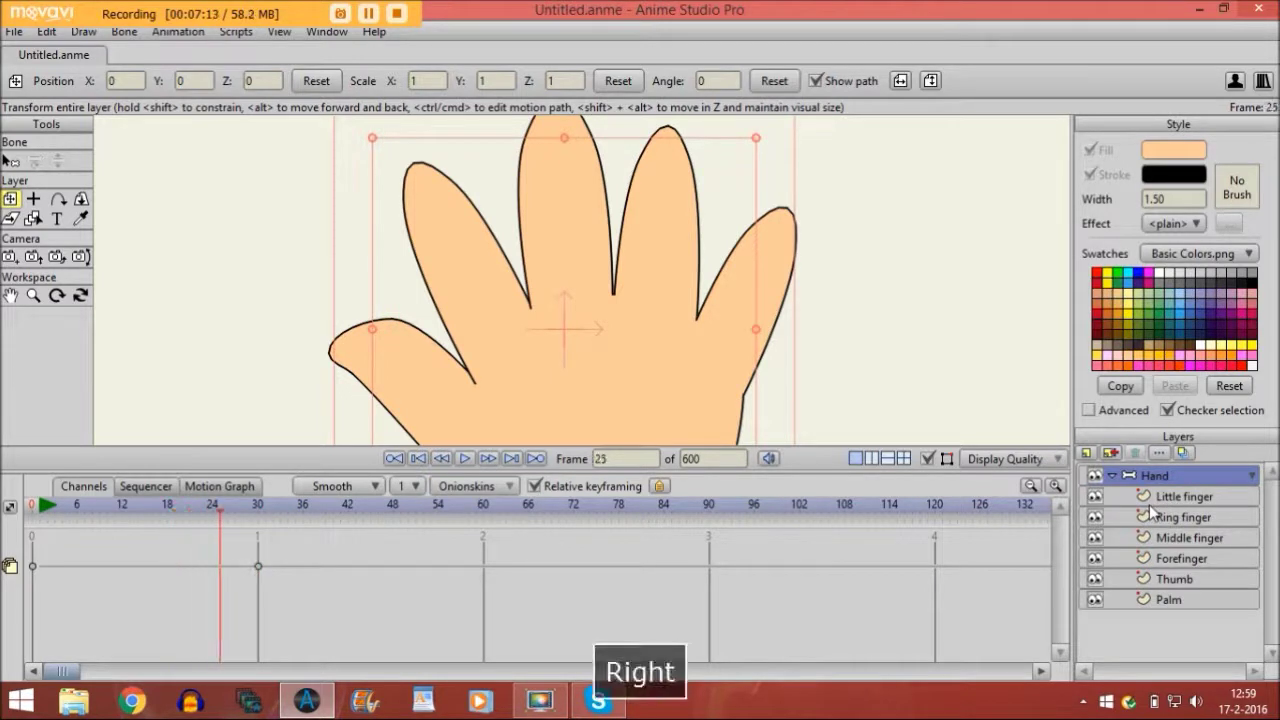
{"action": "key", "text": "Right"}
{"action": "key", "text": "Right"}
{"action": "key", "text": "Right"}
{"action": "key", "text": "Right"}
{"action": "key", "text": "Right"}
{"action": "key", "text": "Right"}
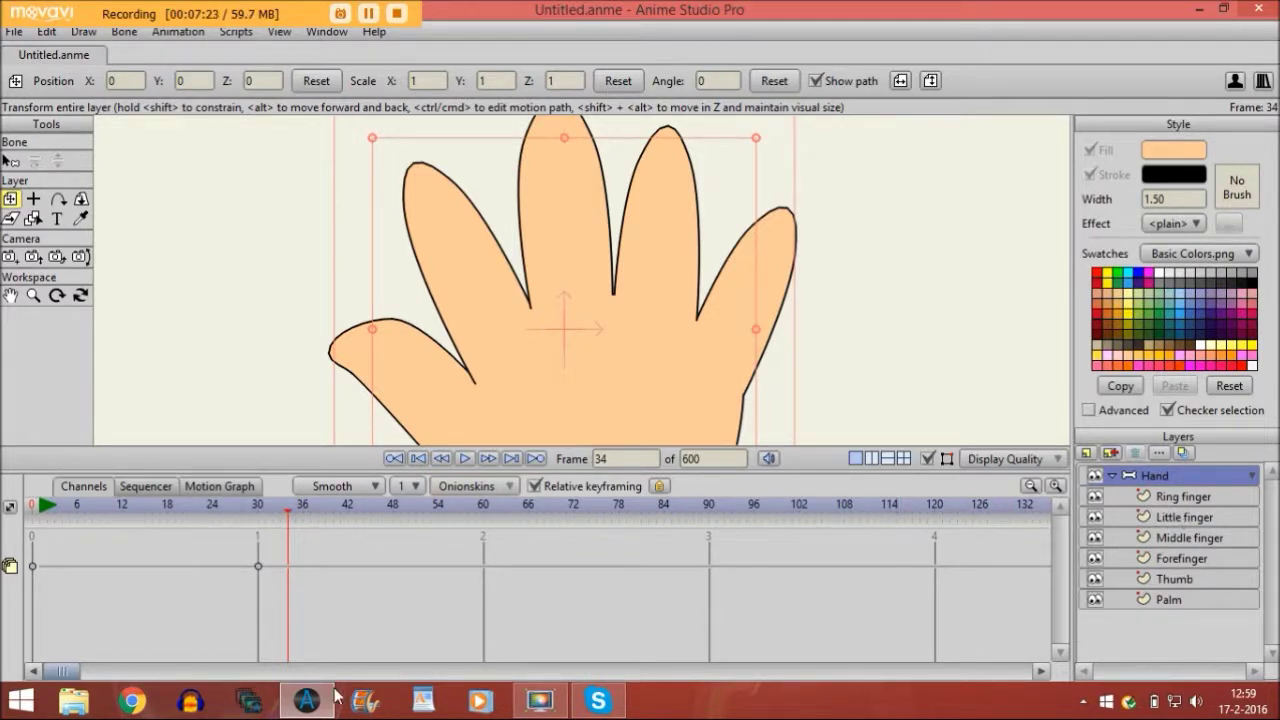
Step: Delete the Hand layer's layer-order keyframes and return to frame 0
{"action": "left_click_drag", "start_coordinate": [278, 546], "coordinate": [279, 547]}
{"action": "key", "text": "Delete"}
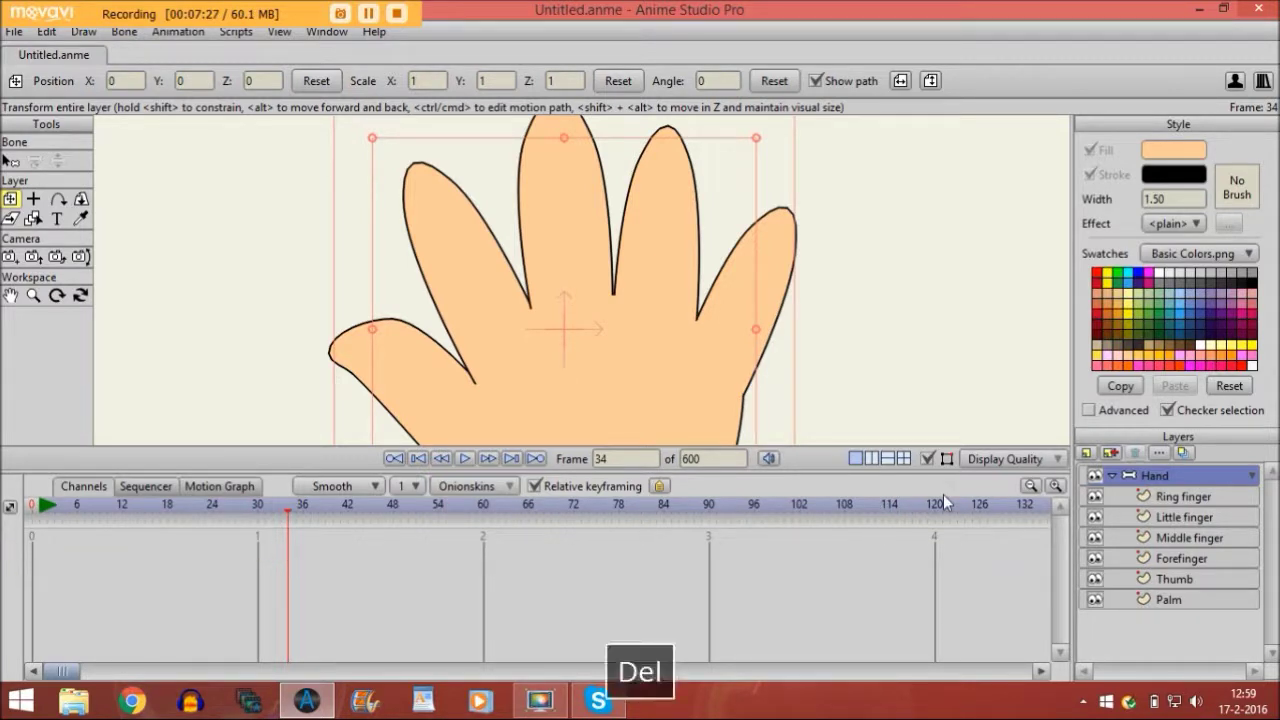
{"action": "left_click", "coordinate": [32, 506]}
Step: Draw an upright bone in the empty space beside the little finger with Add Bone and show its strength area
{"action": "left_click", "coordinate": [33, 316]}
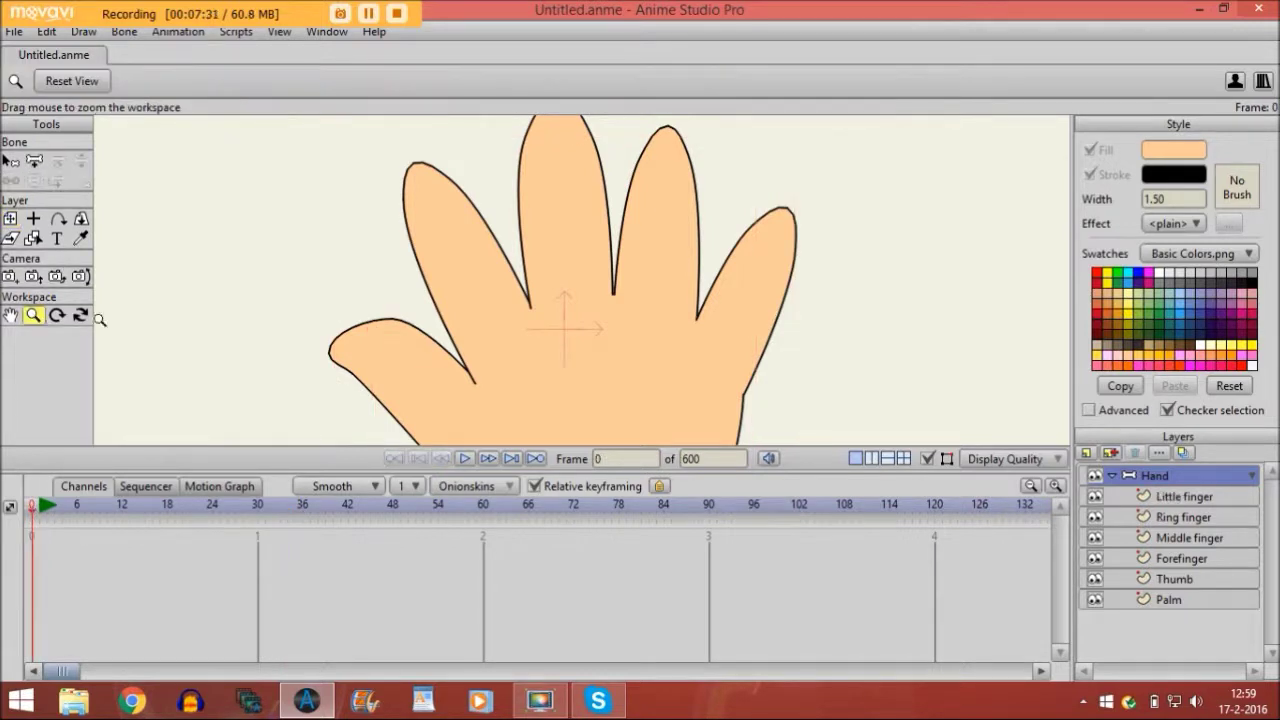
{"action": "left_click_drag", "start_coordinate": [351, 316], "coordinate": [322, 343]}
{"action": "left_click", "coordinate": [10, 316]}
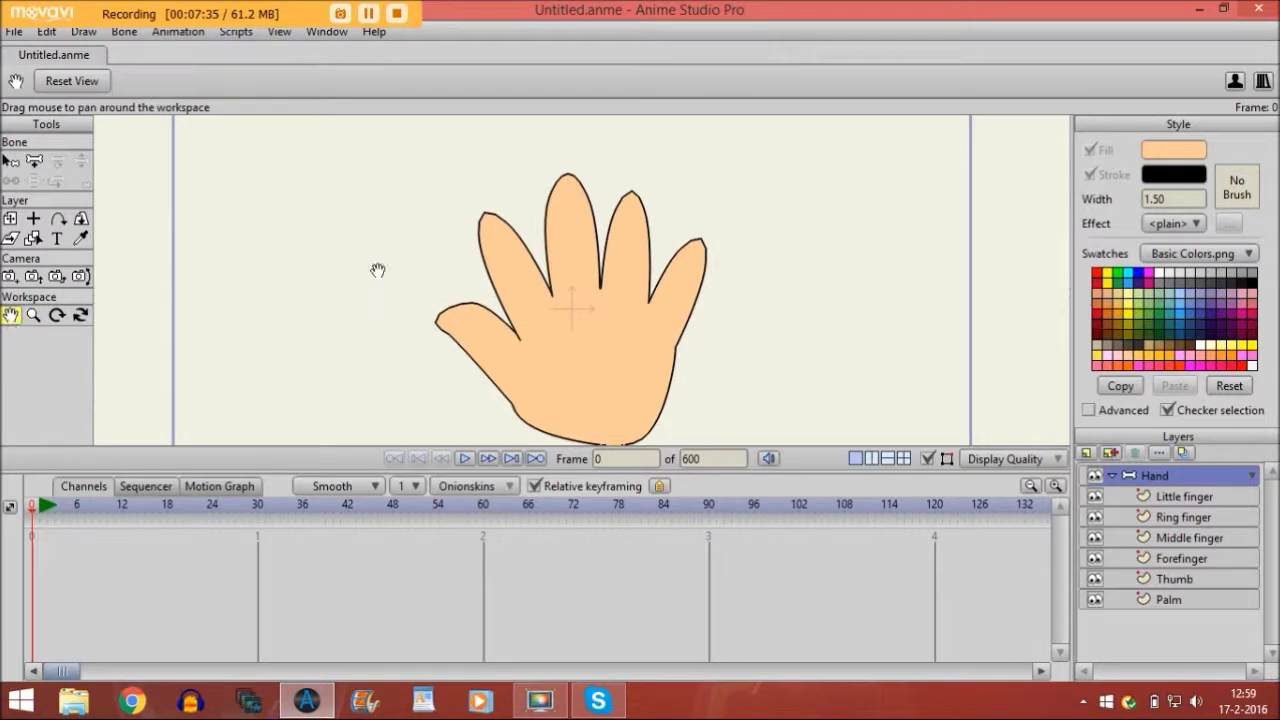
{"action": "left_click_drag", "start_coordinate": [477, 253], "coordinate": [455, 239]}
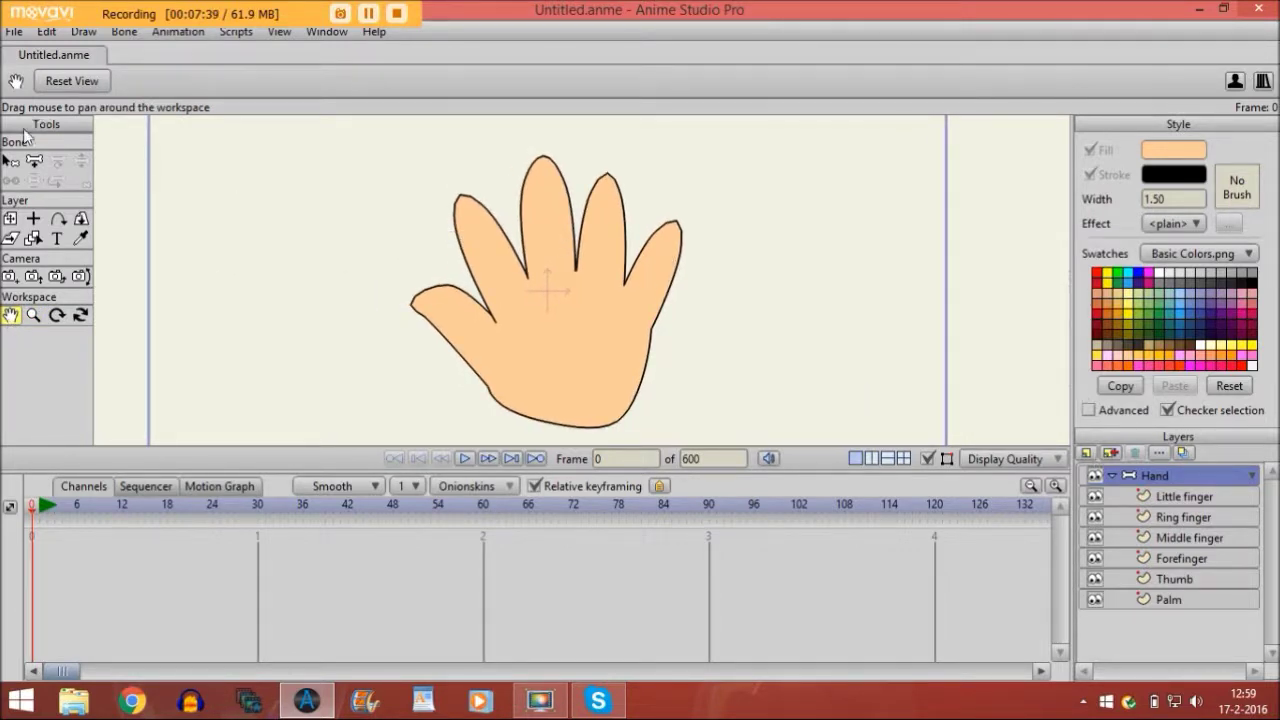
{"action": "left_click", "coordinate": [34, 160]}
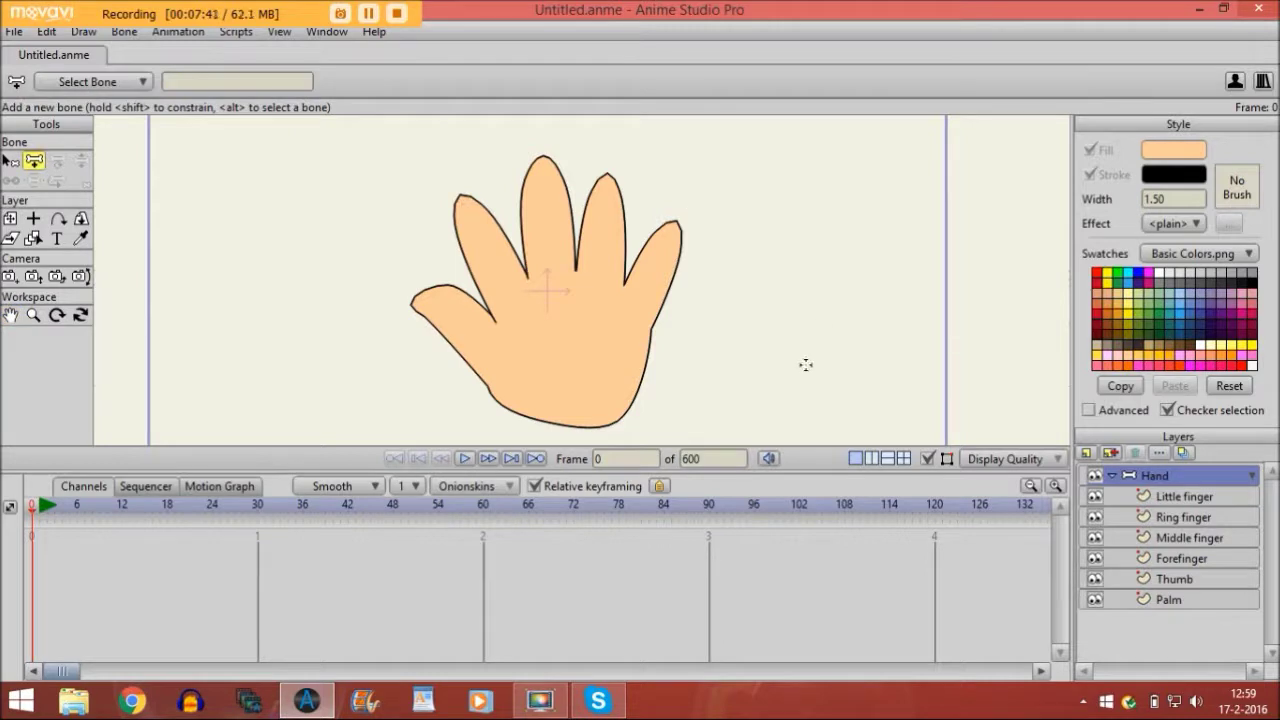
{"action": "left_click_drag", "start_coordinate": [811, 342], "coordinate": [810, 240]}
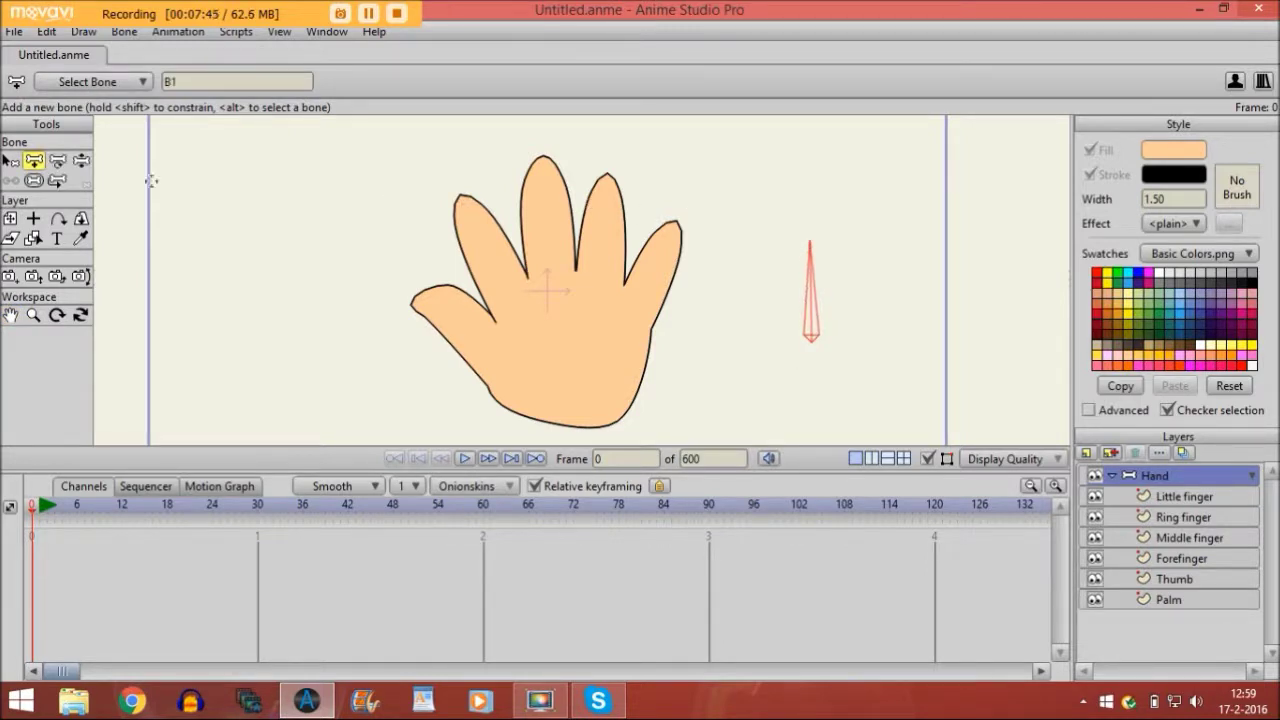
{"action": "left_click", "coordinate": [34, 181]}
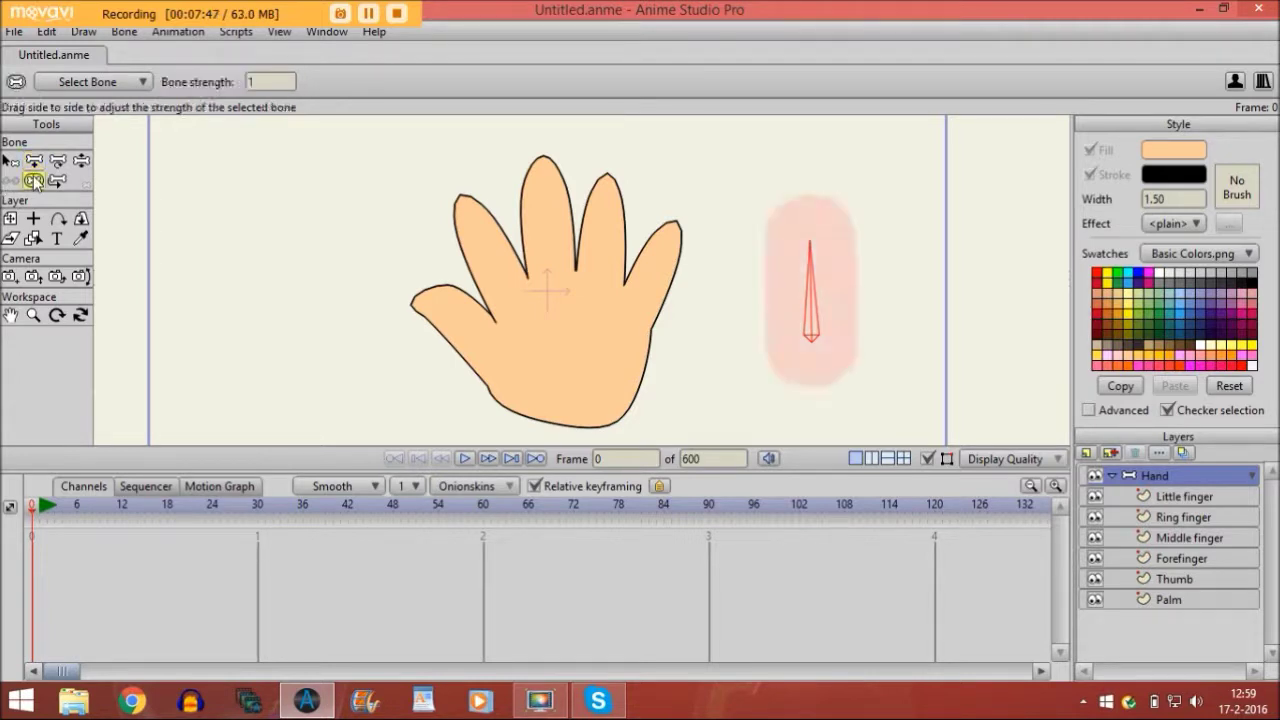
Step: Set the upright bone's strength to 0 and make it a smart bone dial named Left/right
{"action": "left_click_drag", "start_coordinate": [845, 313], "coordinate": [628, 318]}
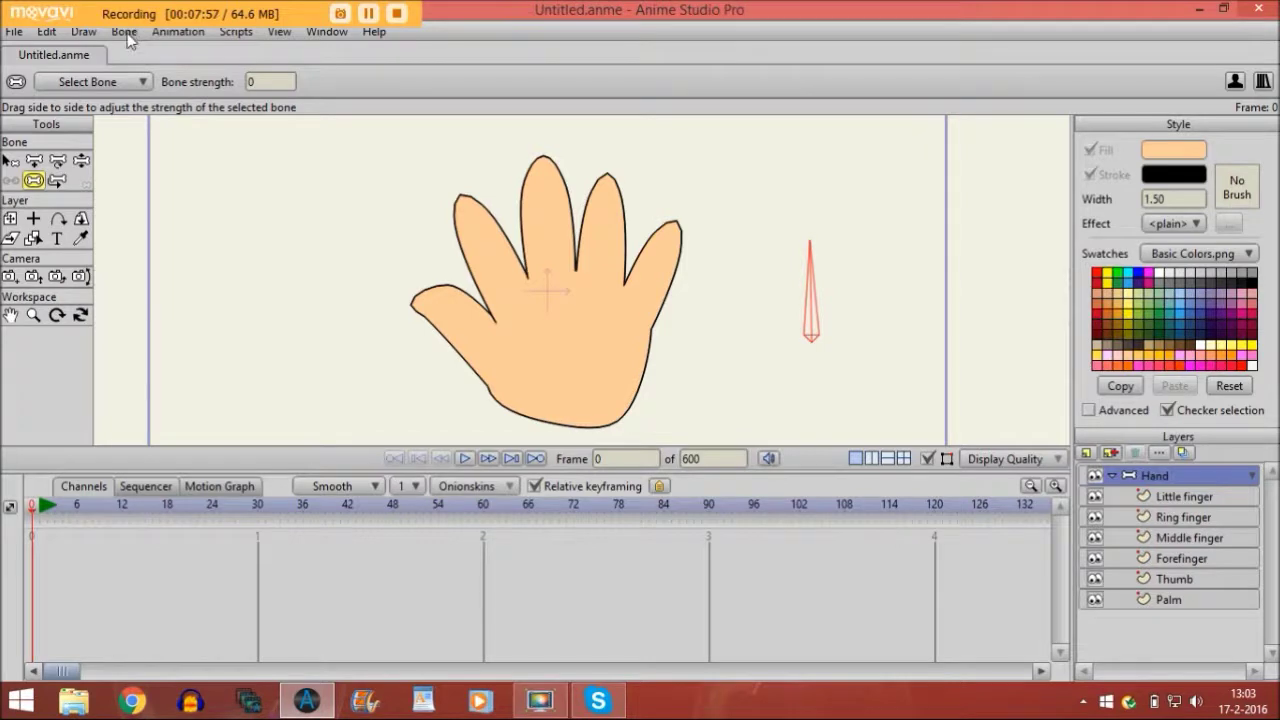
{"action": "left_click", "coordinate": [124, 32]}
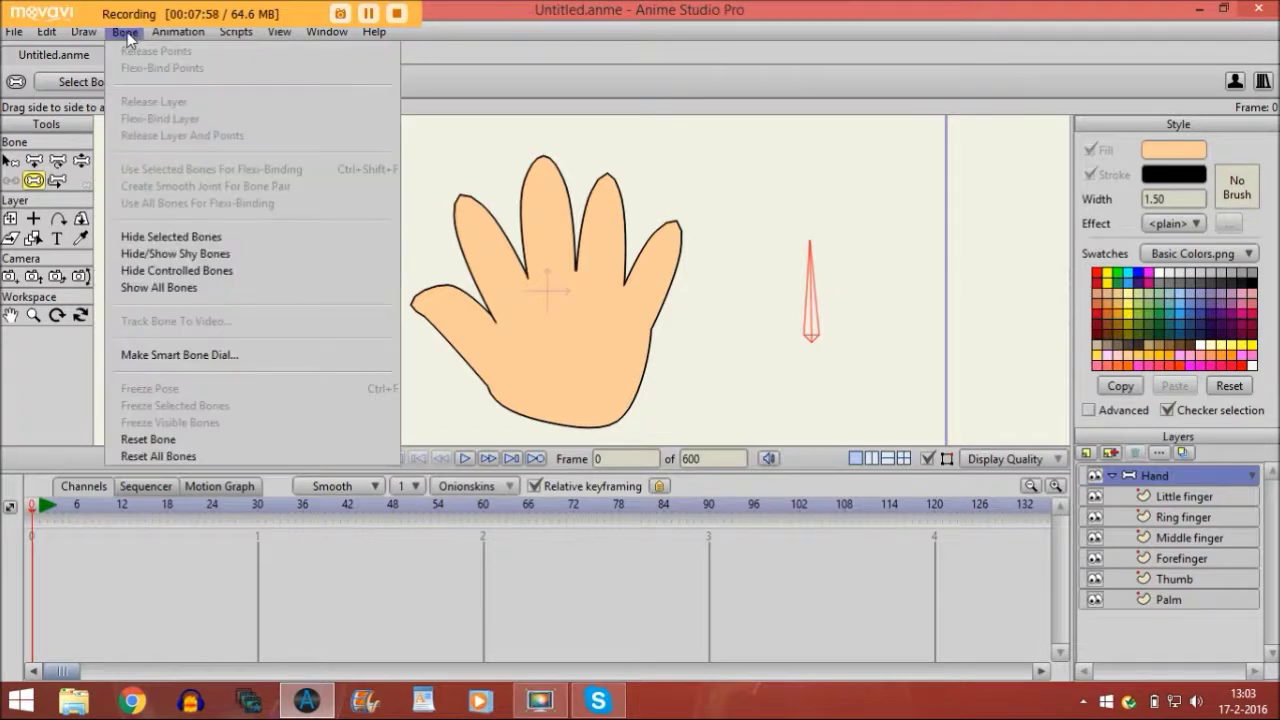
{"action": "left_click", "coordinate": [183, 355]}
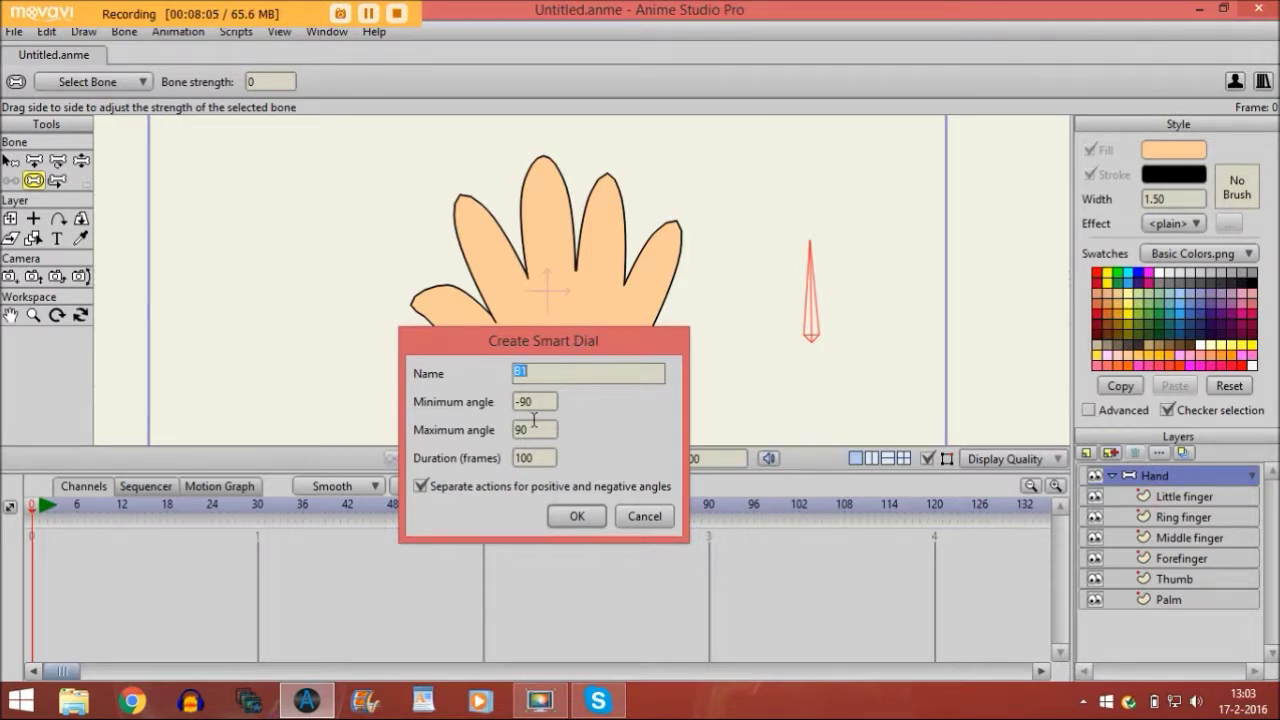
{"action": "key", "text": "Caps_Lock"}
{"action": "type", "text": "Left"}
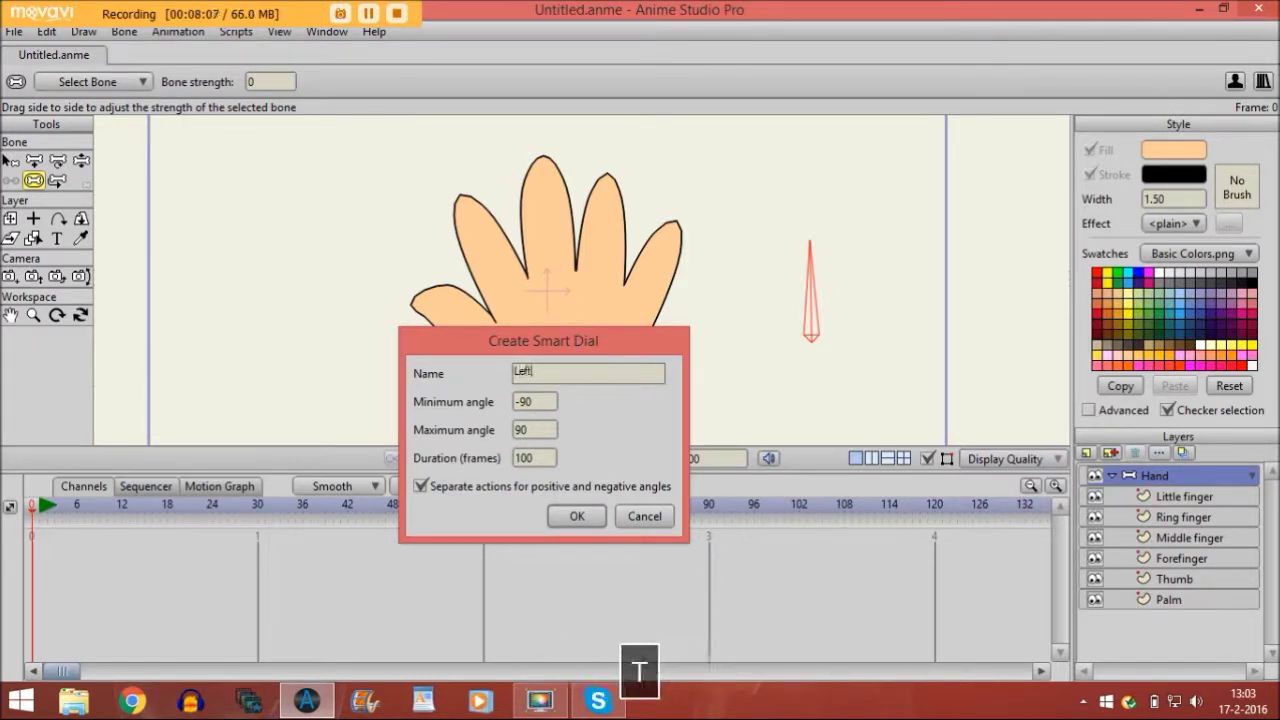
{"action": "type", "text": "/"}
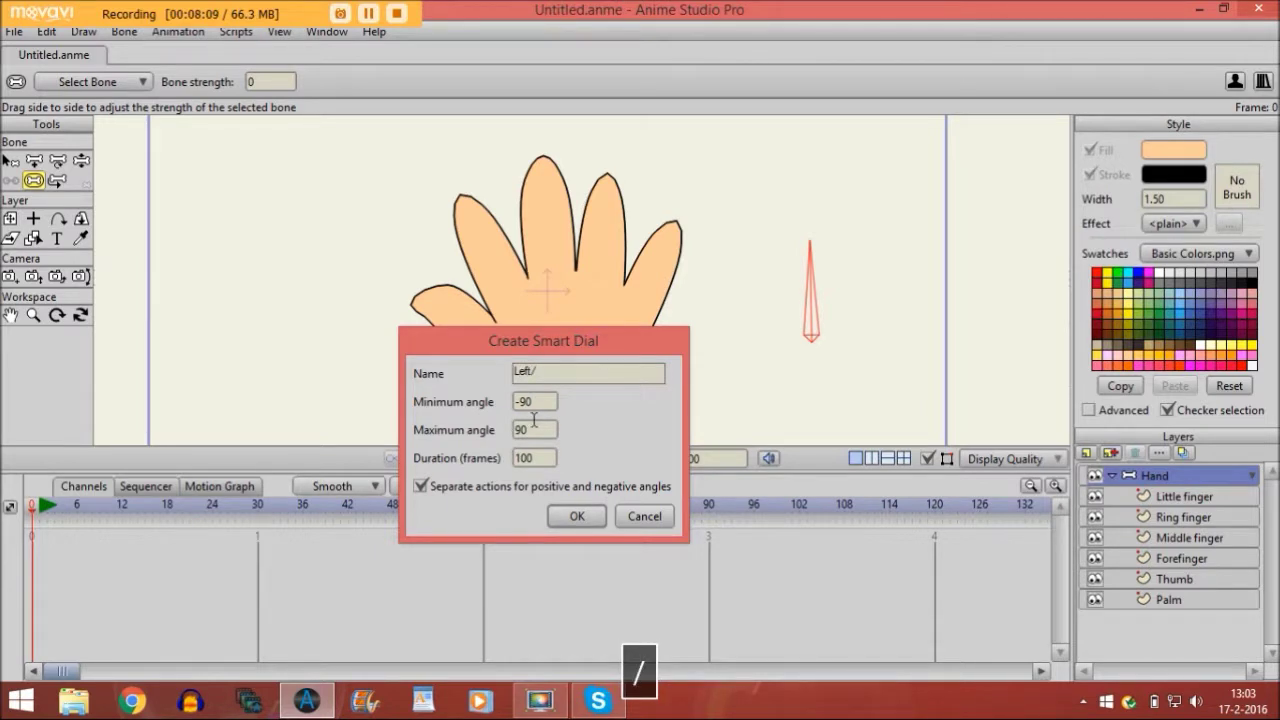
{"action": "type", "text": "right"}
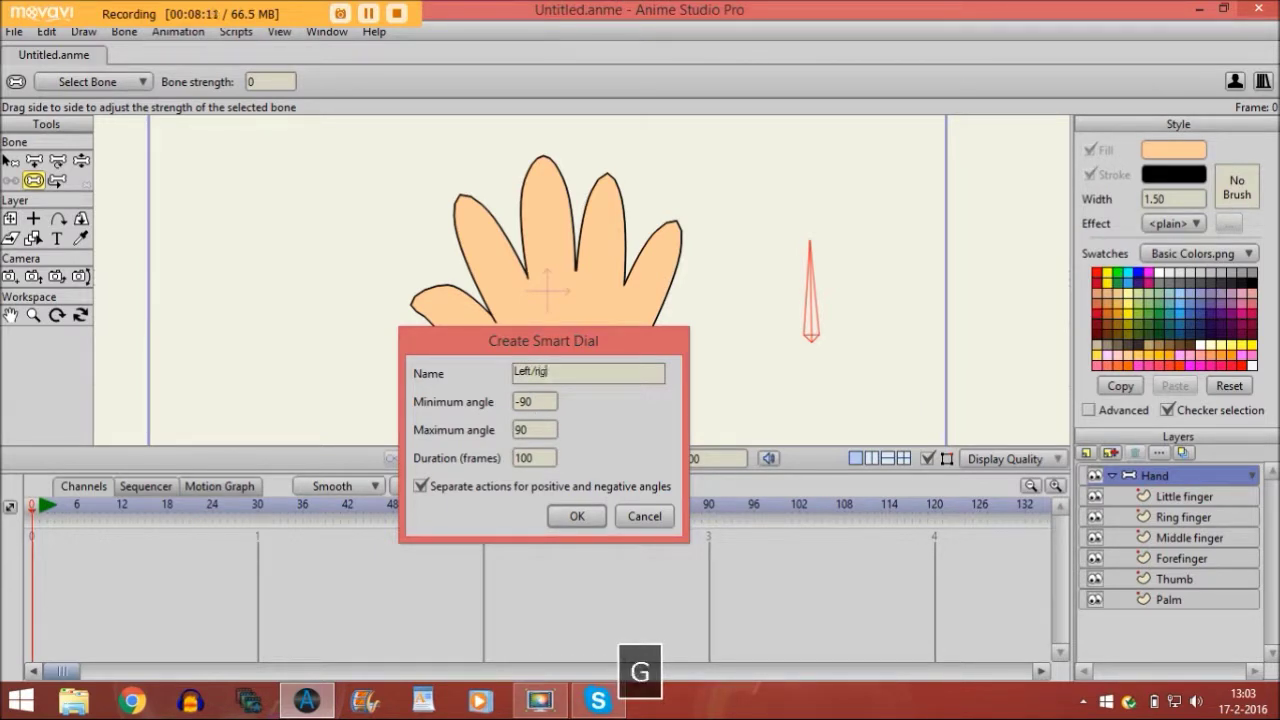
{"action": "left_click", "coordinate": [575, 516]}
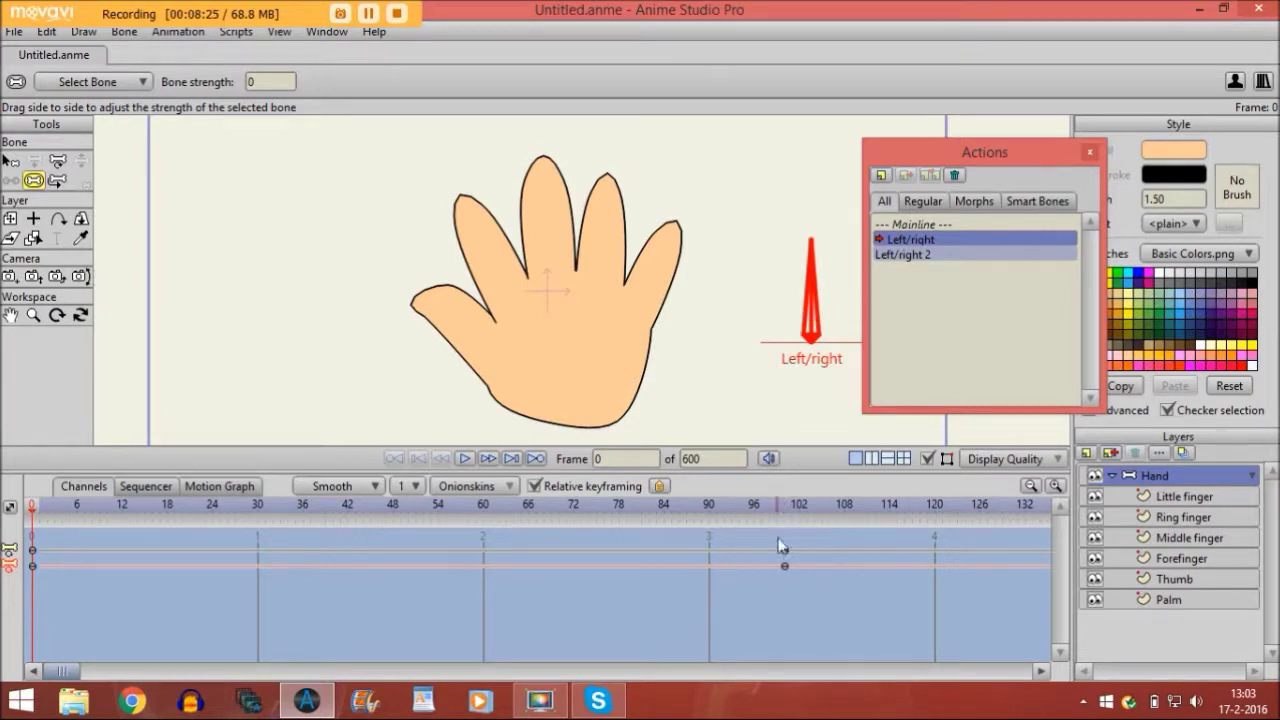
Step: In the Left/right action, move the dial bone's end keyframes to frame 120 and go to that frame
{"action": "mouse_move", "coordinate": [786, 512]}
{"action": "left_mouse_down"}
{"action": "mouse_move", "coordinate": [643, 501]}
{"action": "mouse_move", "coordinate": [785, 512]}
{"action": "left_mouse_up"}
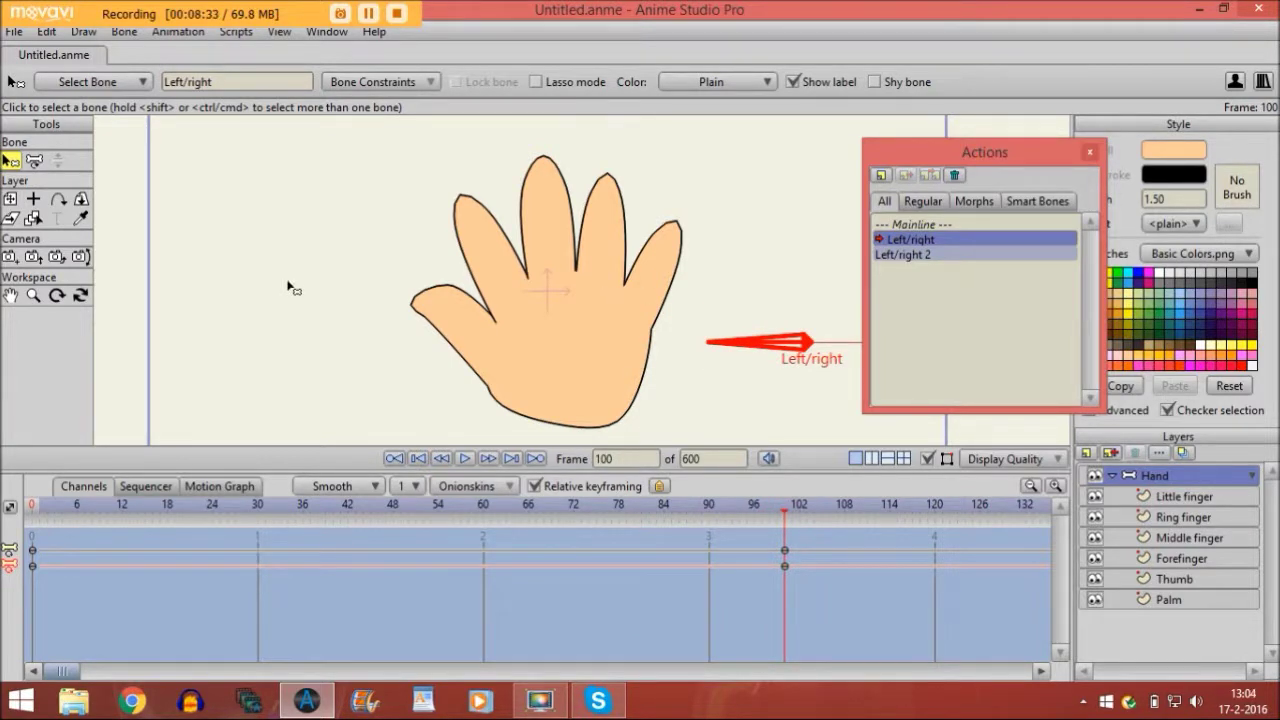
{"action": "left_click_drag", "start_coordinate": [786, 552], "coordinate": [935, 566]}
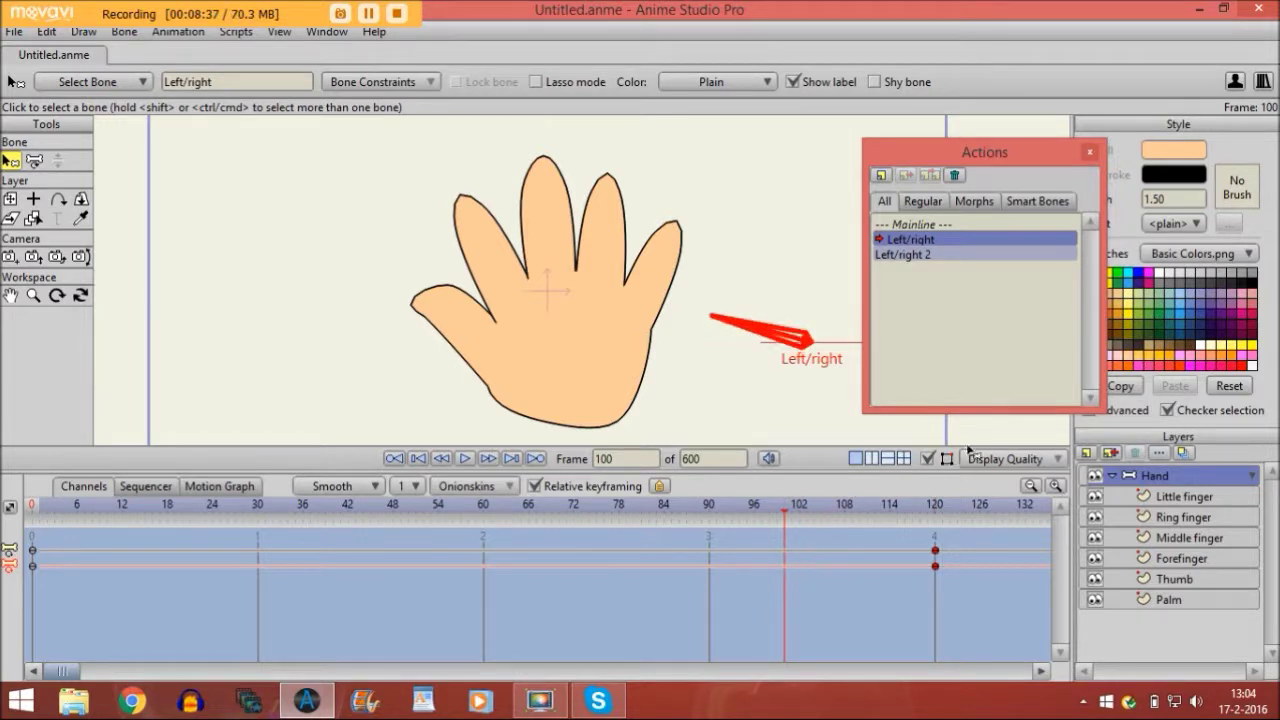
{"action": "left_click", "coordinate": [936, 511]}
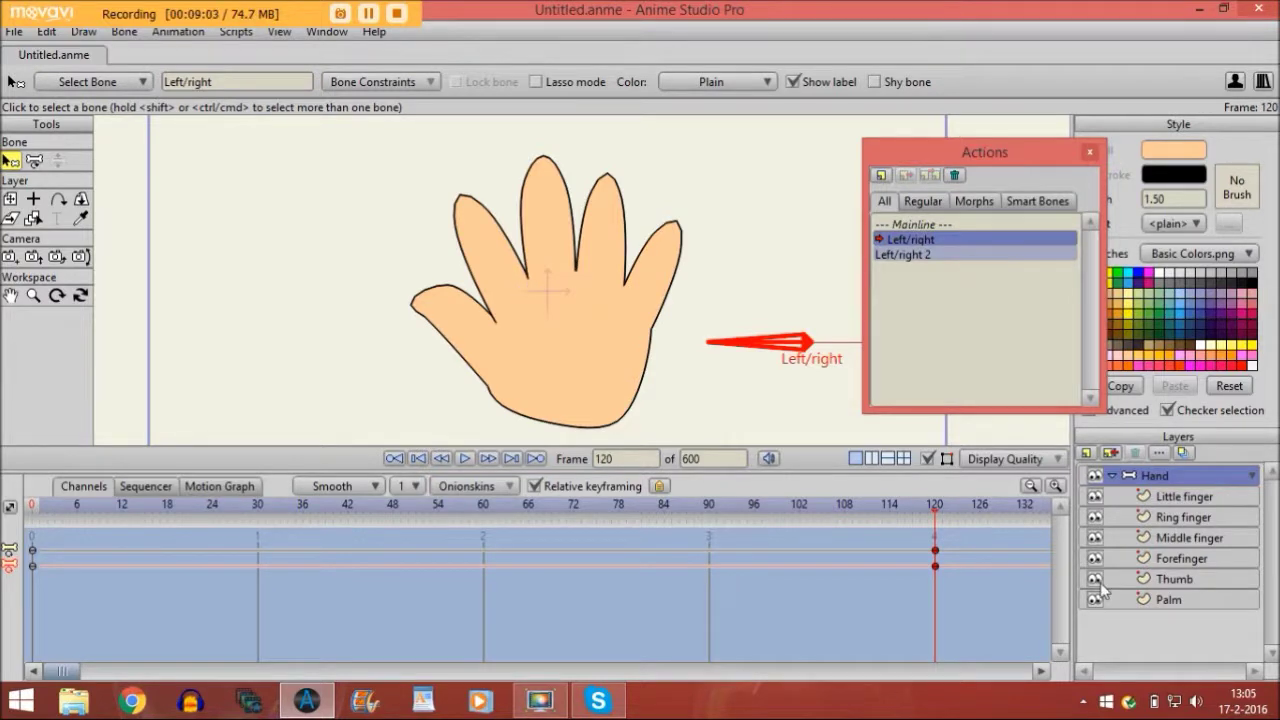
Step: At frame 120, squeeze all the Palm layer's points horizontally into a narrow side-view shape and fine-tune its edge points
{"action": "left_click", "coordinate": [1154, 604]}
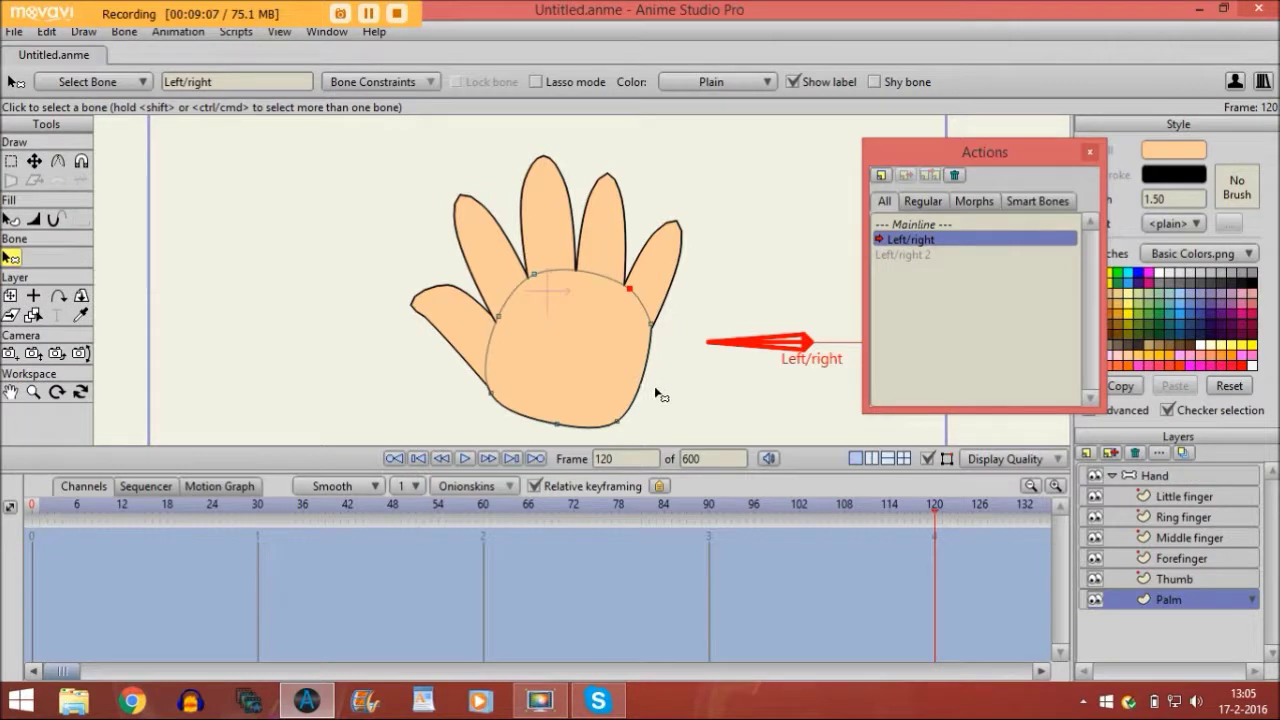
{"action": "left_click", "coordinate": [34, 160]}
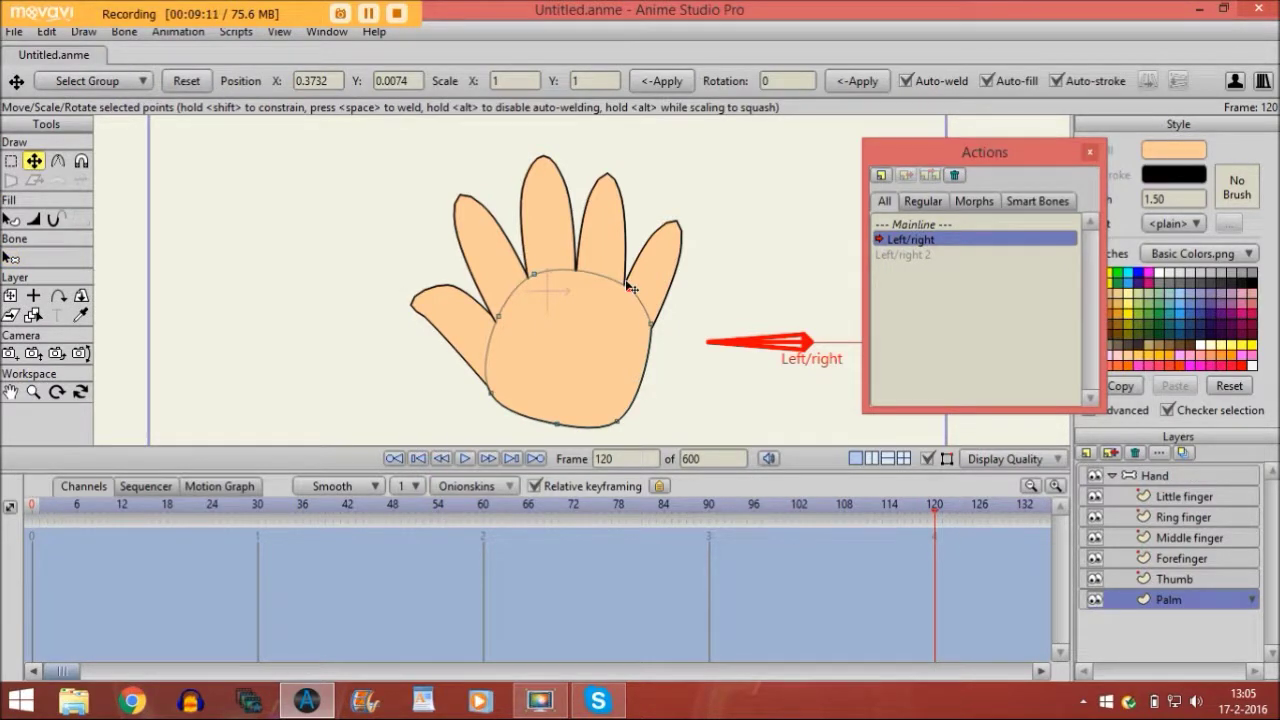
{"action": "left_click", "coordinate": [558, 347]}
{"action": "key", "text": "ctrl+a"}
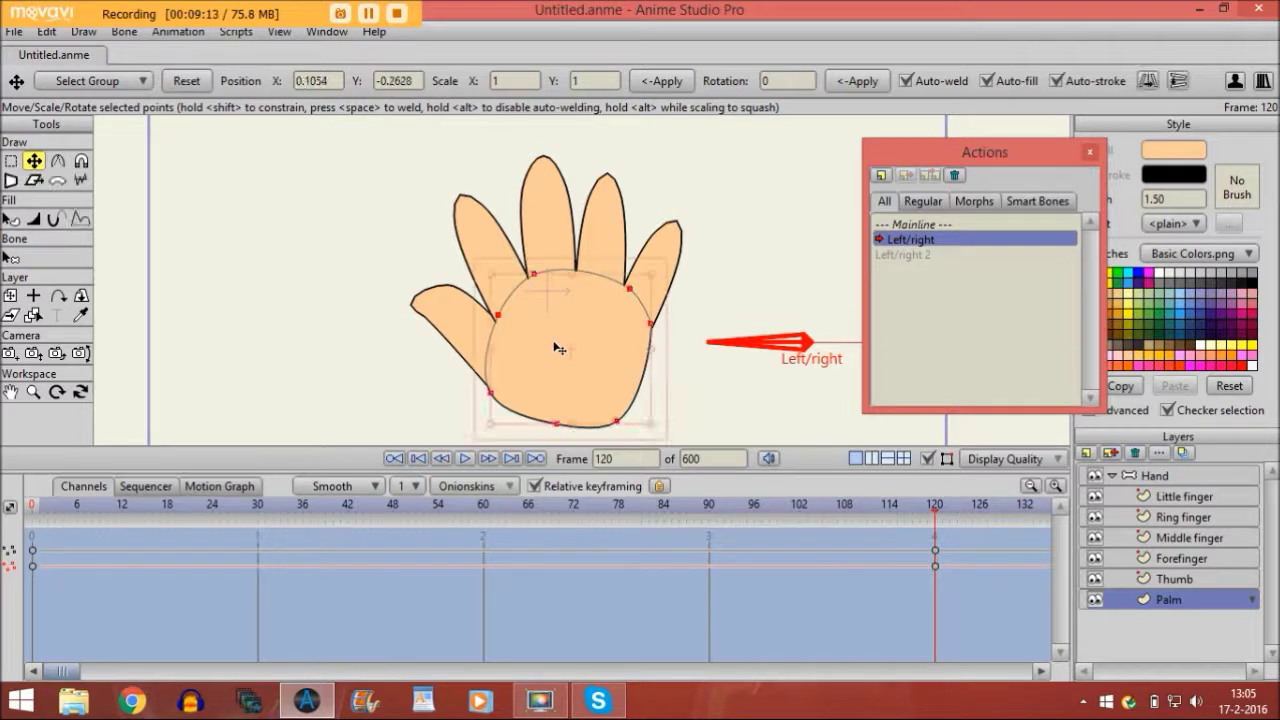
{"action": "left_click_drag", "start_coordinate": [493, 354], "coordinate": [562, 397]}
{"action": "left_click", "coordinate": [543, 318]}
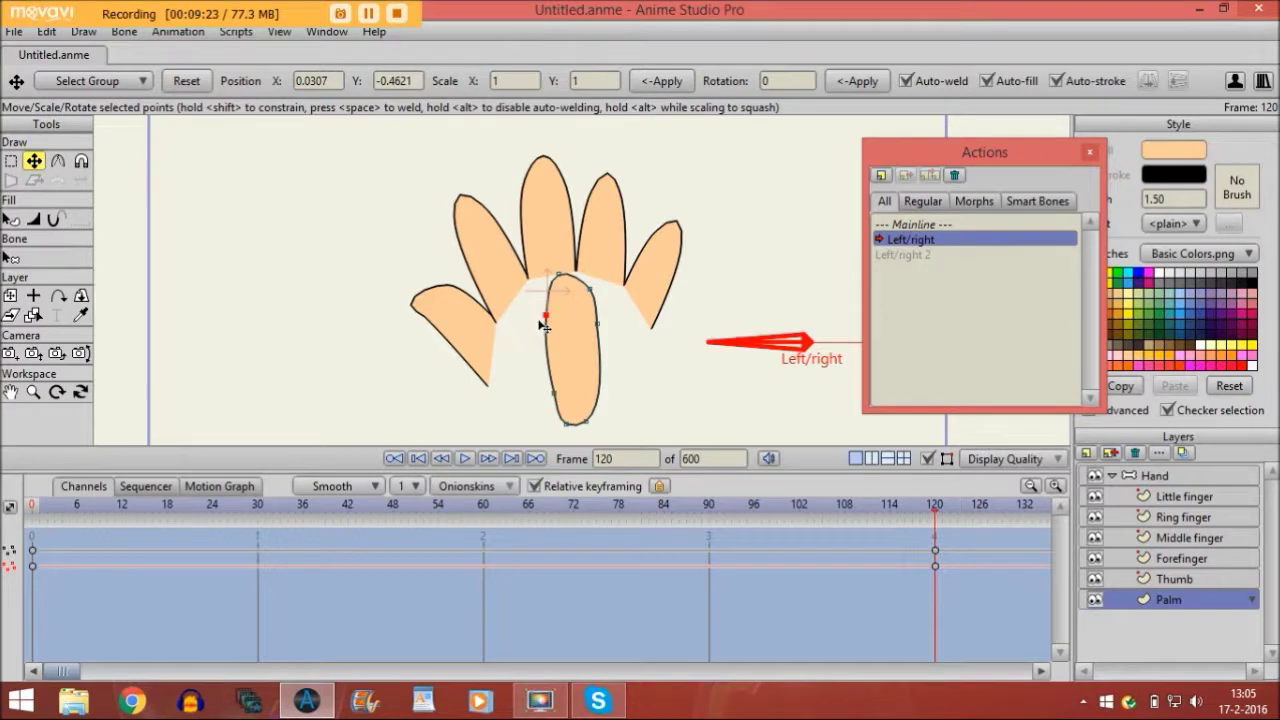
{"action": "left_click", "coordinate": [597, 323]}
{"action": "left_click", "coordinate": [551, 392]}
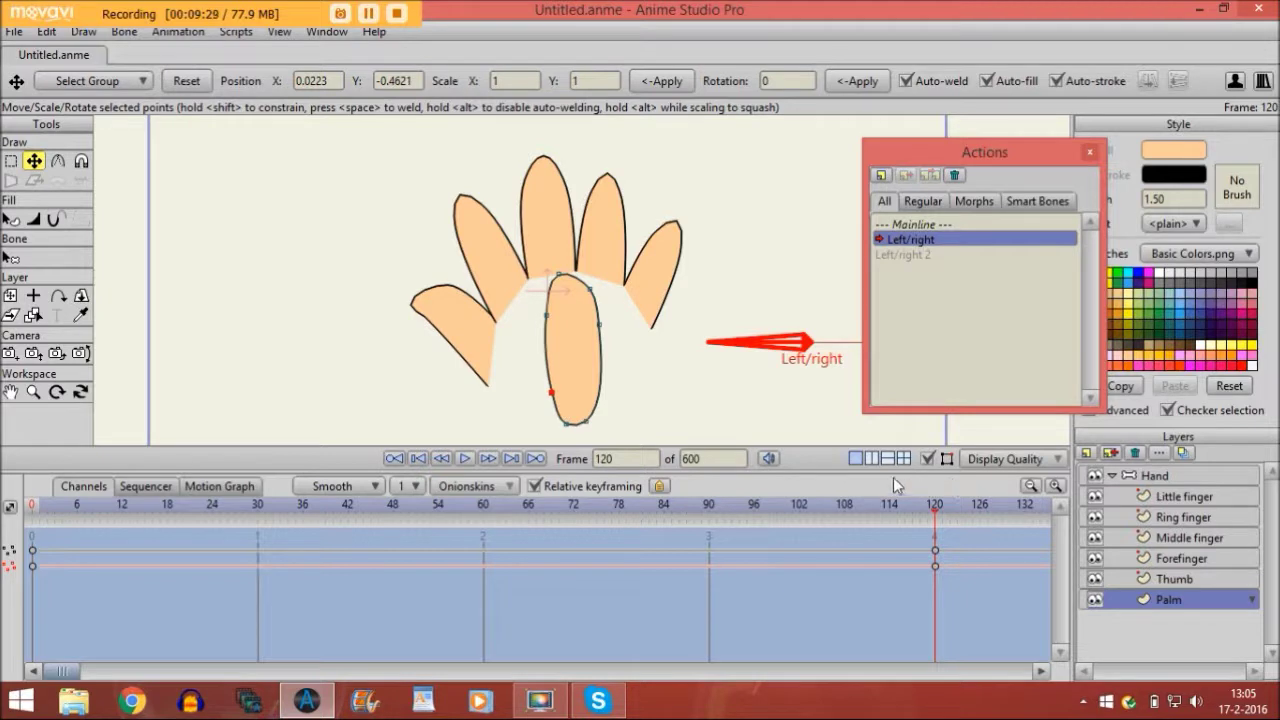
{"action": "left_click_drag", "start_coordinate": [937, 515], "coordinate": [938, 476]}
Step: Hide the Forefinger, Middle finger, Ring finger and Little finger layers
{"action": "left_click", "coordinate": [1095, 558]}
{"action": "left_click", "coordinate": [1095, 538]}
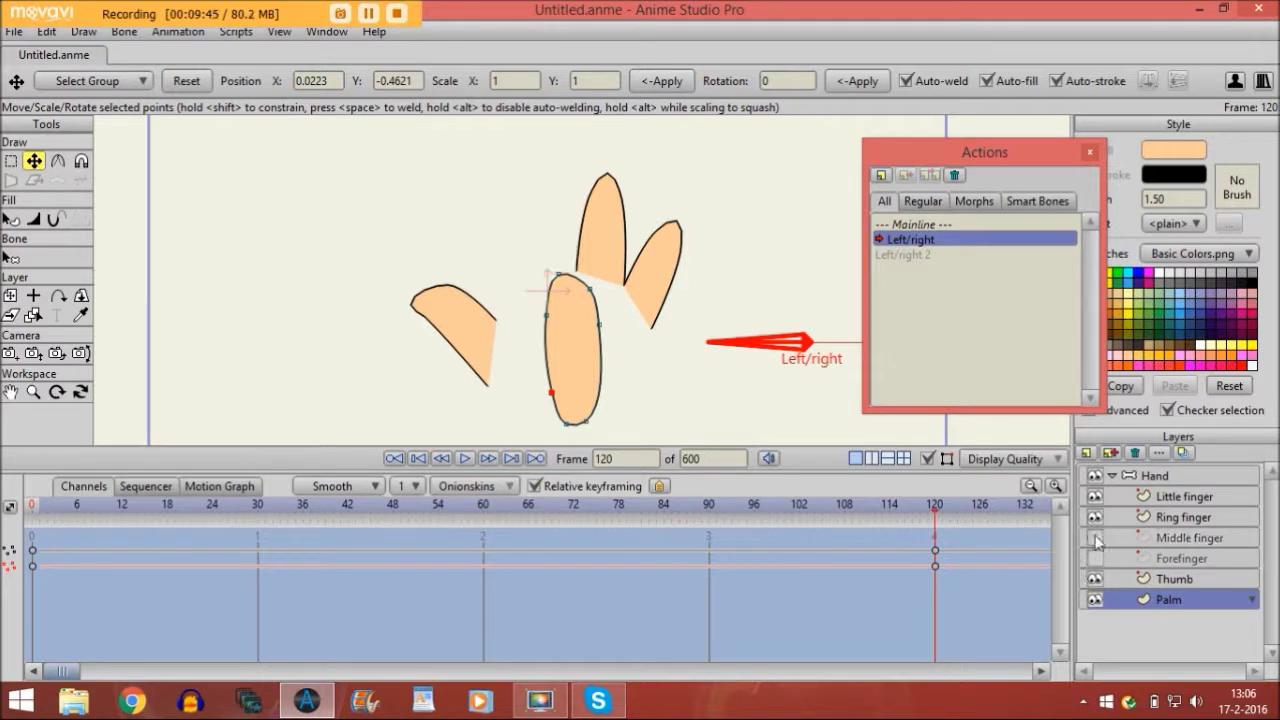
{"action": "left_click", "coordinate": [1095, 517]}
{"action": "left_click", "coordinate": [1095, 496]}
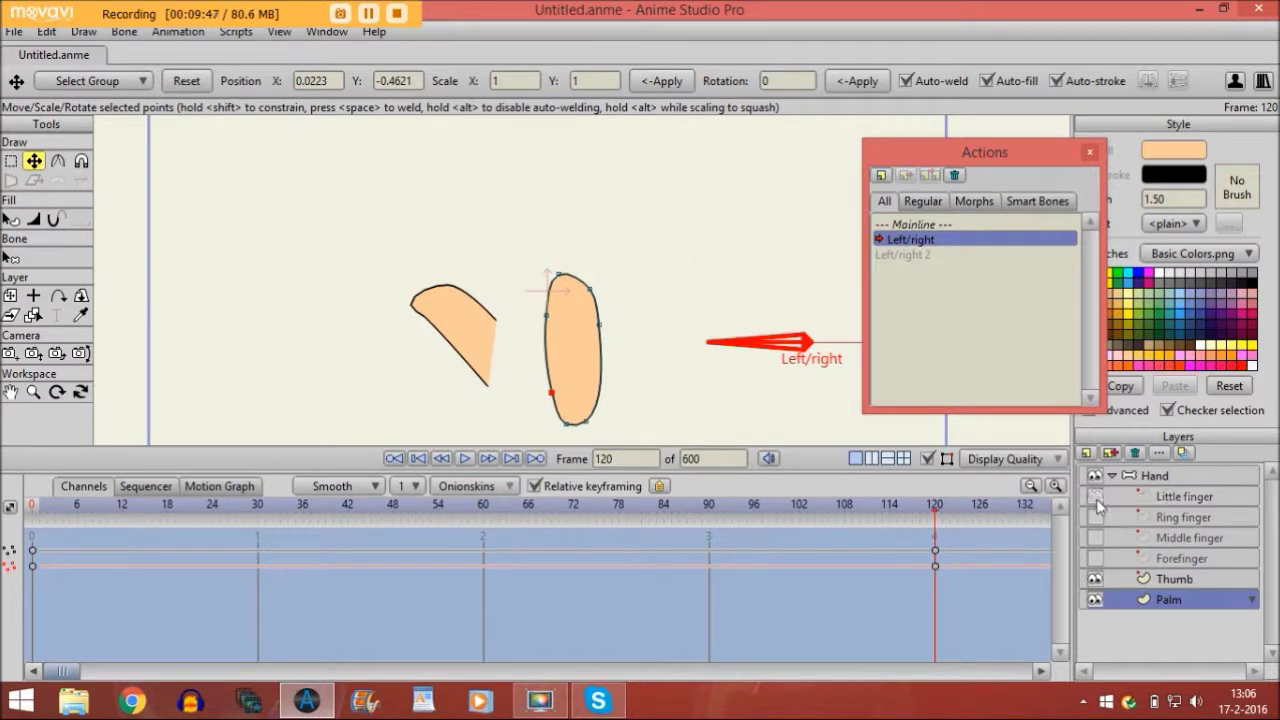
Step: At frame 60 of the Left/right action, move the whole thumb shape against the edge of the narrowed palm
{"action": "left_click", "coordinate": [1164, 579]}
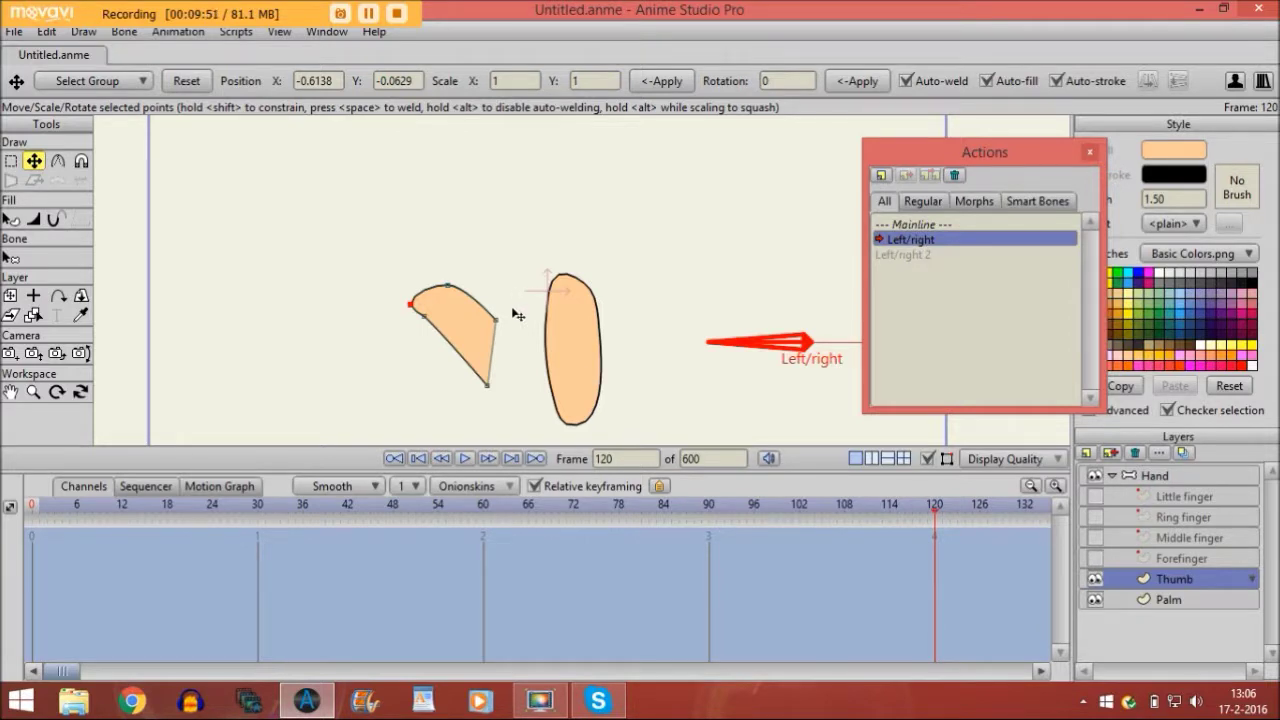
{"action": "left_click", "coordinate": [483, 508]}
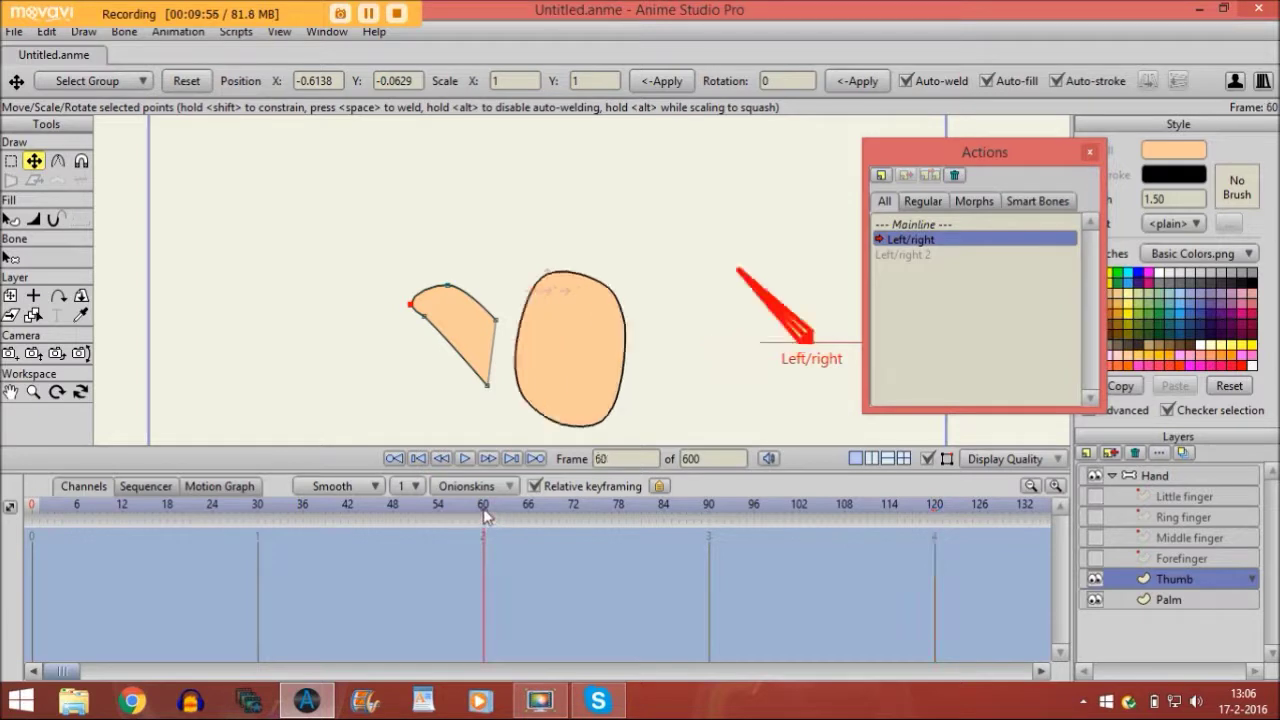
{"action": "left_click", "coordinate": [10, 391]}
{"action": "left_click_drag", "start_coordinate": [363, 365], "coordinate": [367, 303]}
{"action": "left_click", "coordinate": [33, 392]}
{"action": "left_click_drag", "start_coordinate": [564, 410], "coordinate": [833, 411]}
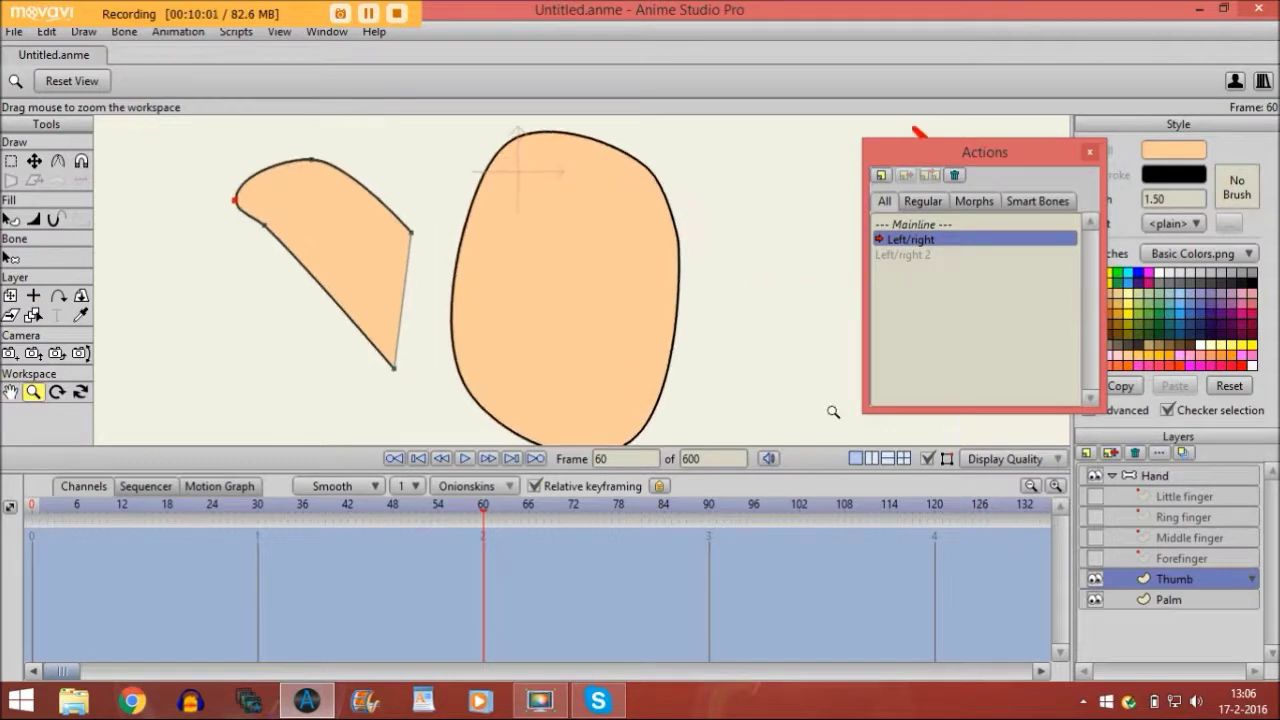
{"action": "left_click", "coordinate": [34, 162]}
{"action": "left_click", "coordinate": [396, 267]}
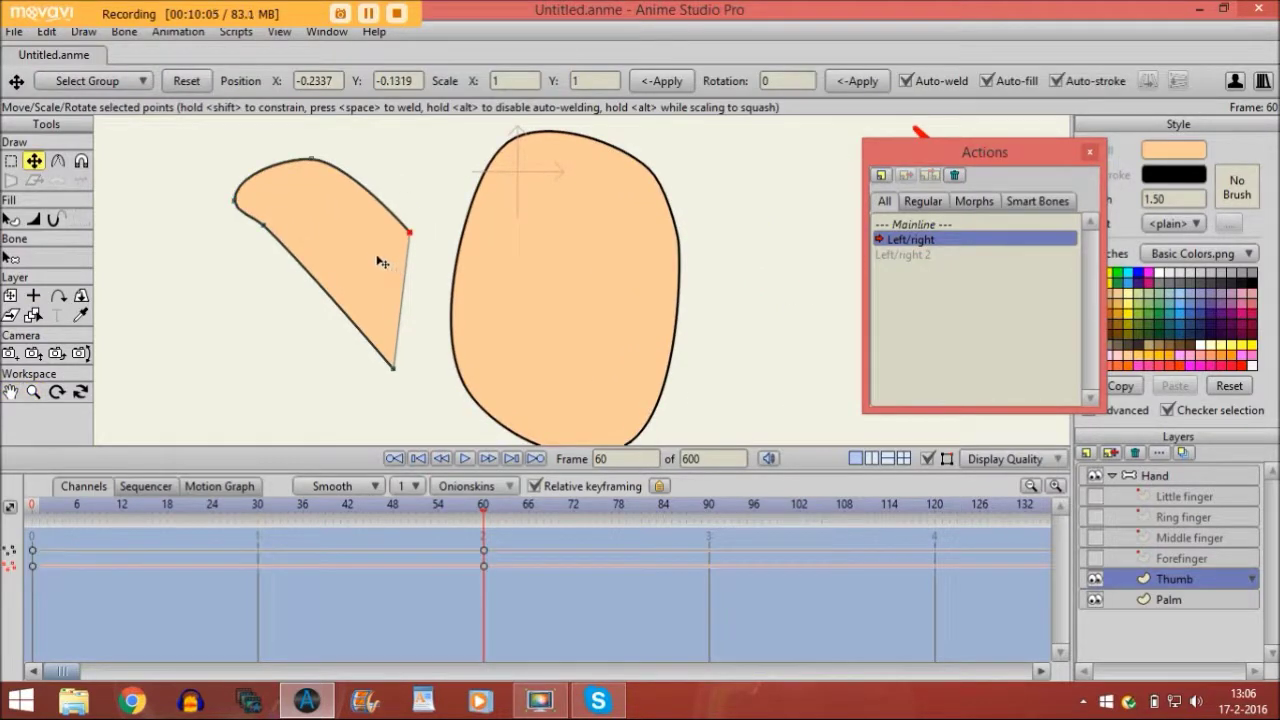
{"action": "key", "text": "ctrl+a"}
{"action": "left_click_drag", "start_coordinate": [380, 266], "coordinate": [428, 267]}
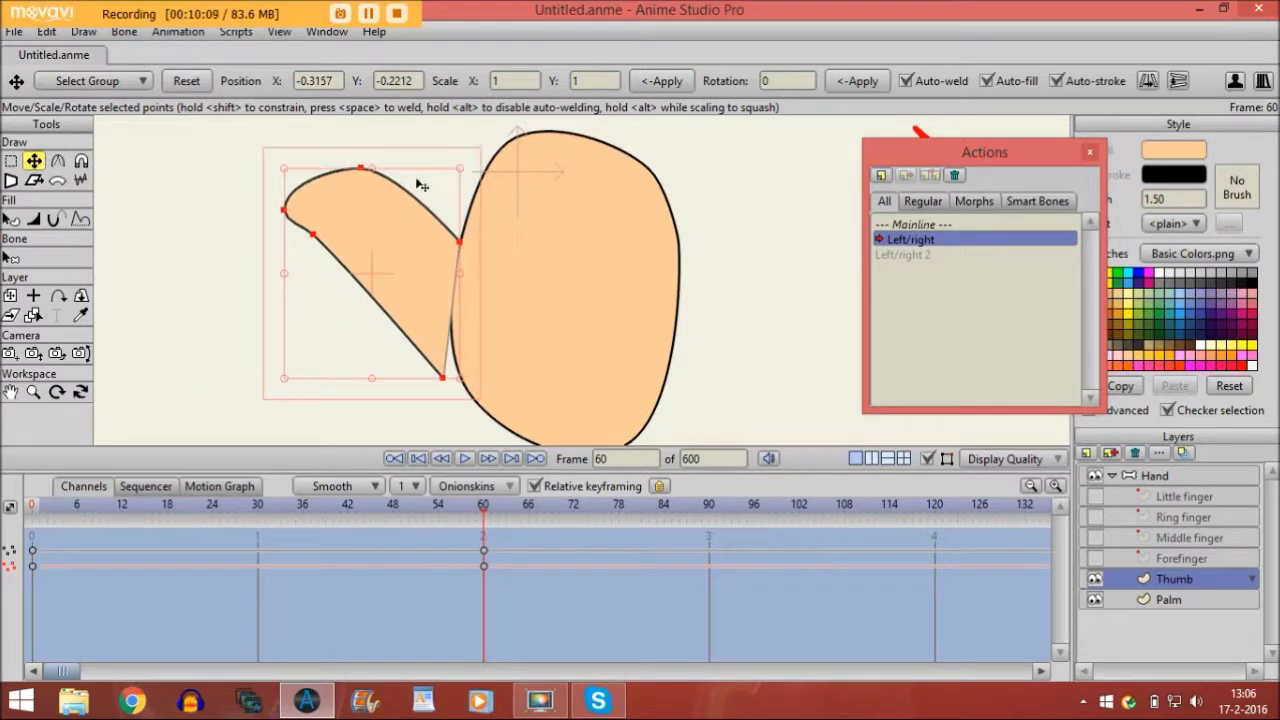
Step: Reduce the thumb's width and height at frame 60 and fit its lower base point onto the palm outline
{"action": "left_click_drag", "start_coordinate": [457, 274], "coordinate": [451, 276]}
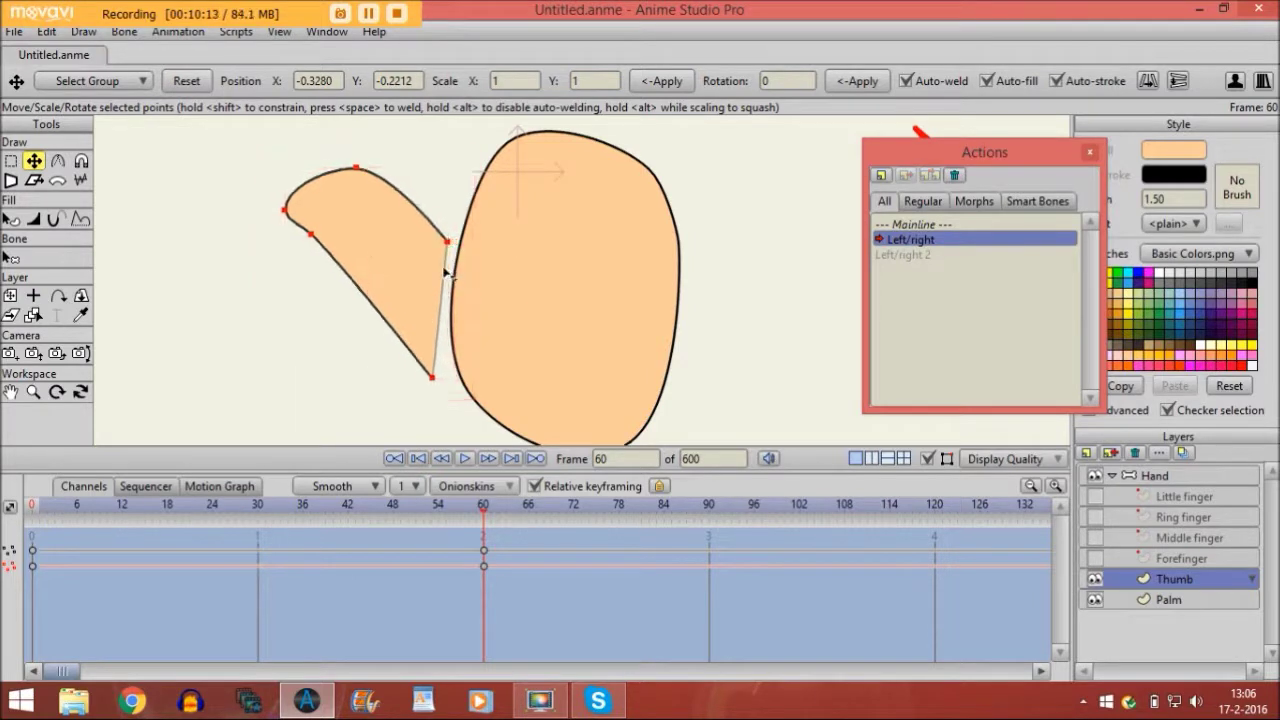
{"action": "left_click_drag", "start_coordinate": [362, 151], "coordinate": [370, 196]}
{"action": "left_click_drag", "start_coordinate": [362, 261], "coordinate": [371, 261]}
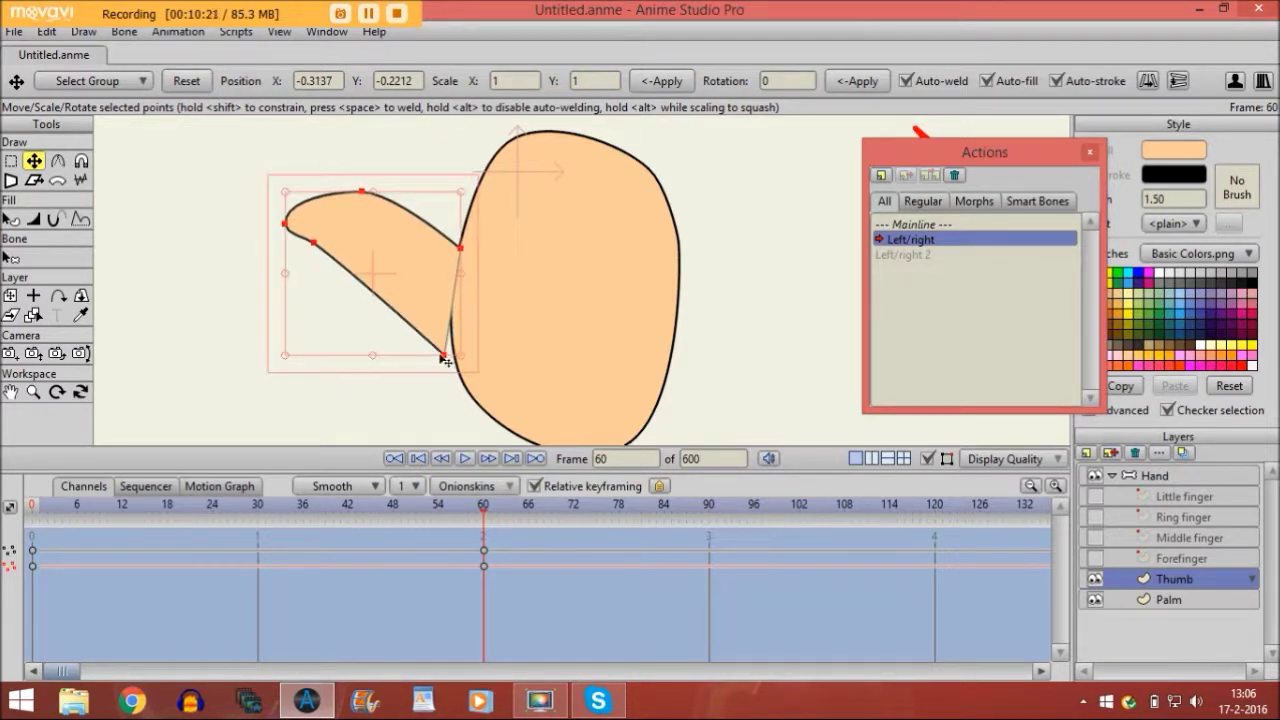
{"action": "left_click_drag", "start_coordinate": [444, 358], "coordinate": [461, 368]}
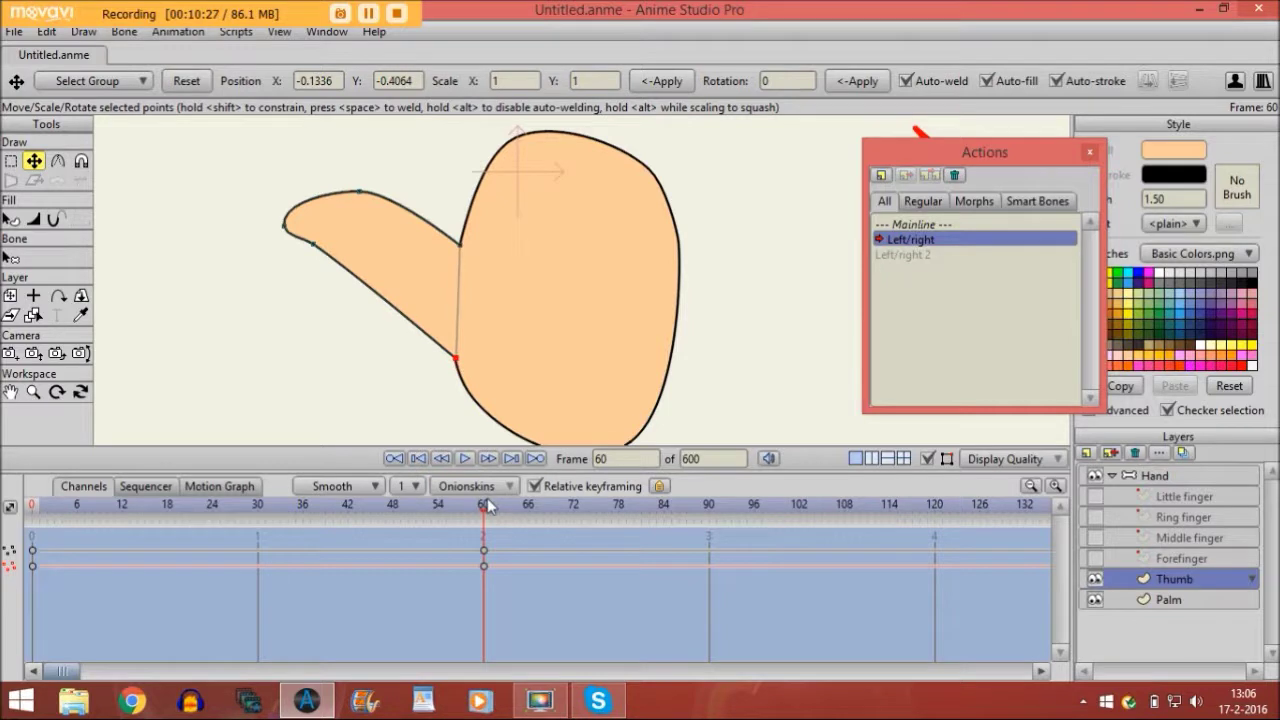
Step: Preview the motion and, at frame 30, realign the thumb's two base points with the palm outline
{"action": "left_click_drag", "start_coordinate": [485, 515], "coordinate": [423, 512]}
{"action": "left_click", "coordinate": [464, 458]}
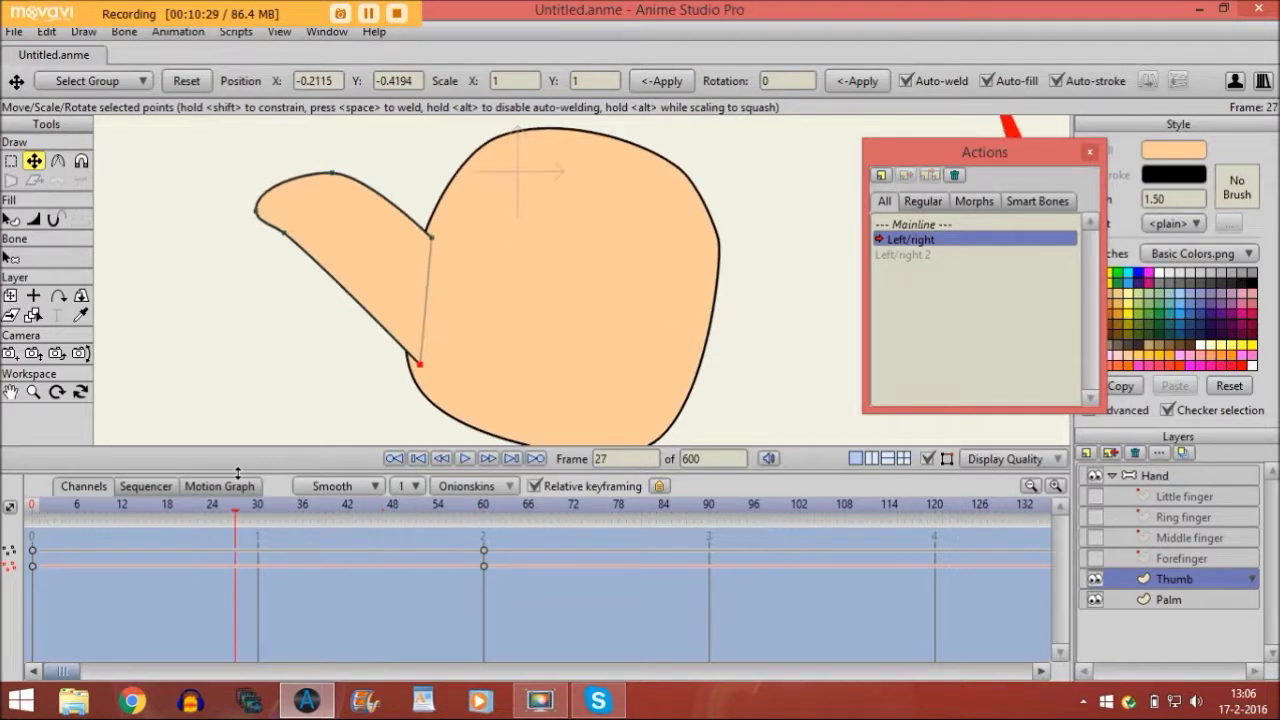
{"action": "left_click_drag", "start_coordinate": [84, 527], "coordinate": [257, 528]}
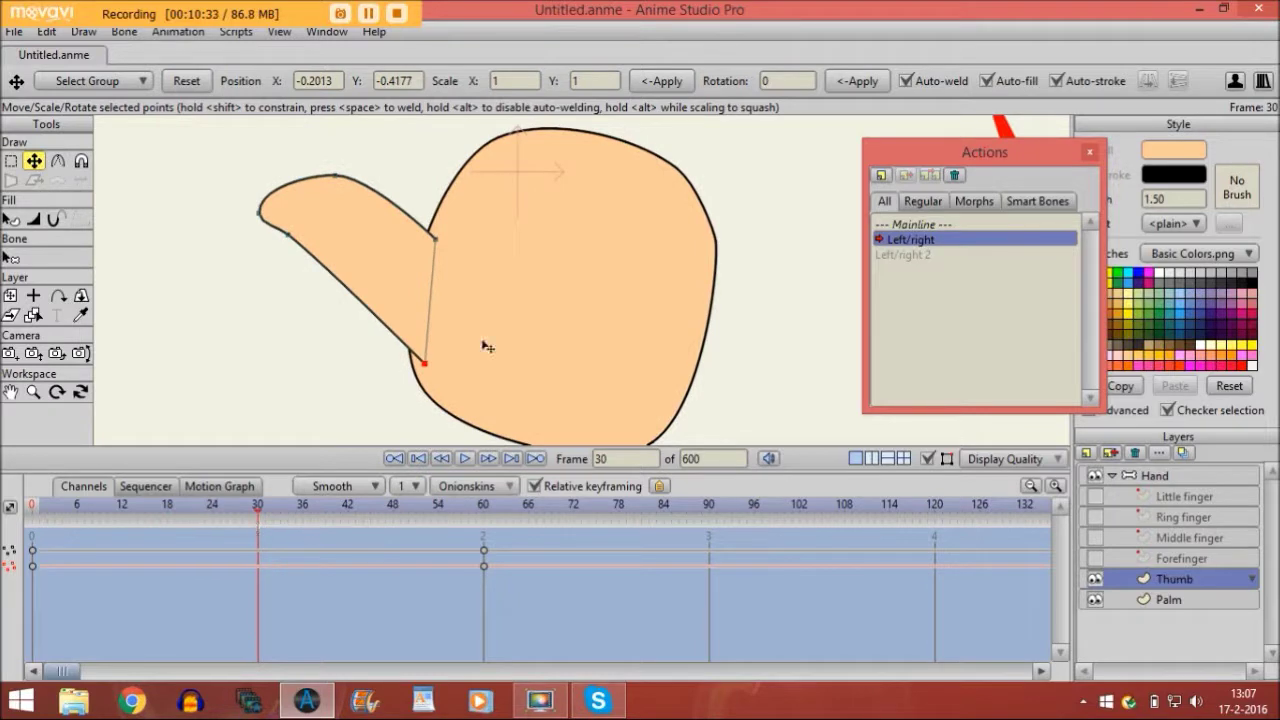
{"action": "left_click_drag", "start_coordinate": [429, 370], "coordinate": [415, 358]}
{"action": "left_click_drag", "start_coordinate": [444, 245], "coordinate": [434, 239]}
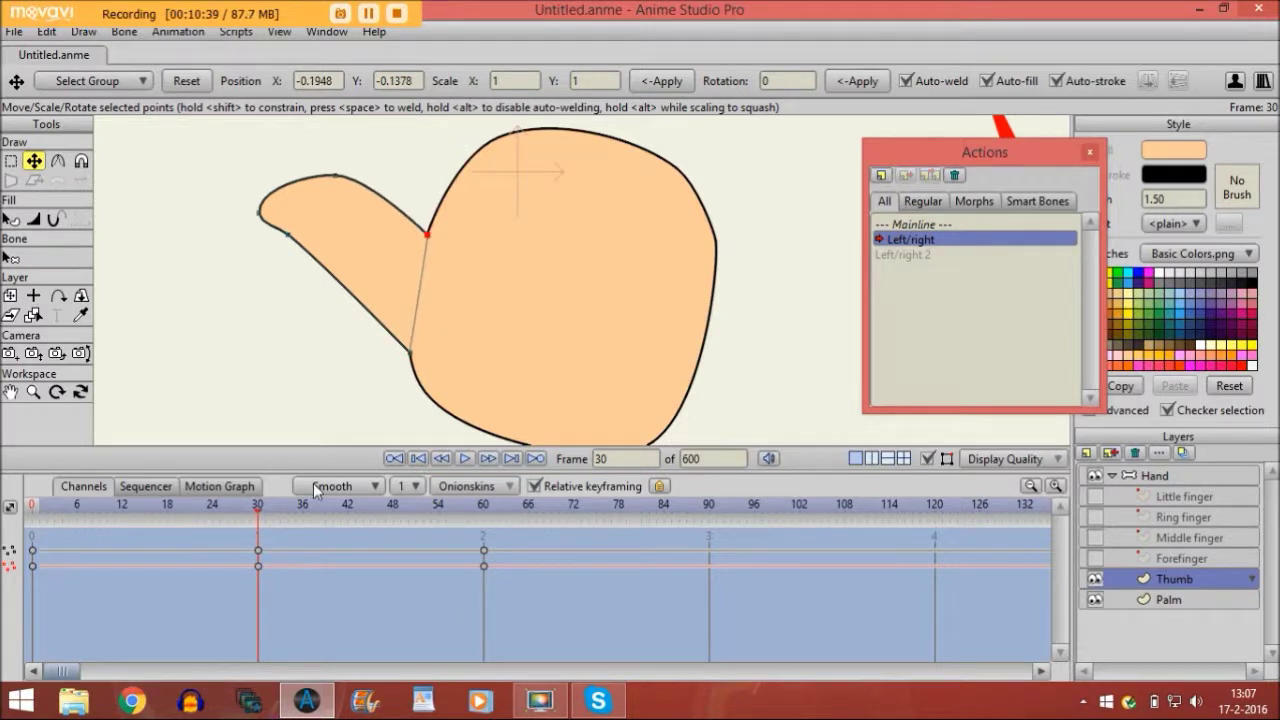
Step: At frame 48, adjust the thumb's lower and upper base points to sit on the palm outline
{"action": "left_click_drag", "start_coordinate": [259, 513], "coordinate": [288, 510]}
{"action": "mouse_move", "coordinate": [416, 530]}
{"action": "left_mouse_down"}
{"action": "mouse_move", "coordinate": [480, 531]}
{"action": "mouse_move", "coordinate": [312, 531]}
{"action": "mouse_move", "coordinate": [487, 545]}
{"action": "mouse_move", "coordinate": [172, 539]}
{"action": "mouse_move", "coordinate": [420, 550]}
{"action": "mouse_move", "coordinate": [391, 551]}
{"action": "left_mouse_up"}
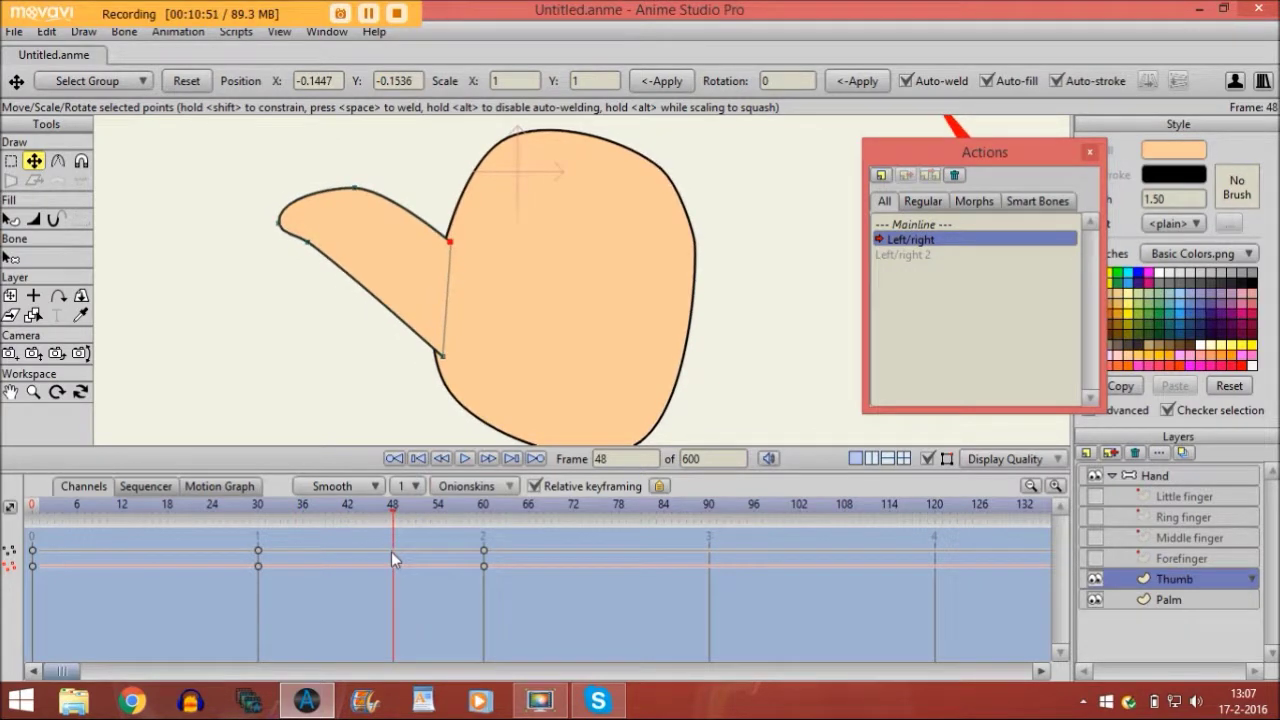
{"action": "left_click", "coordinate": [441, 353]}
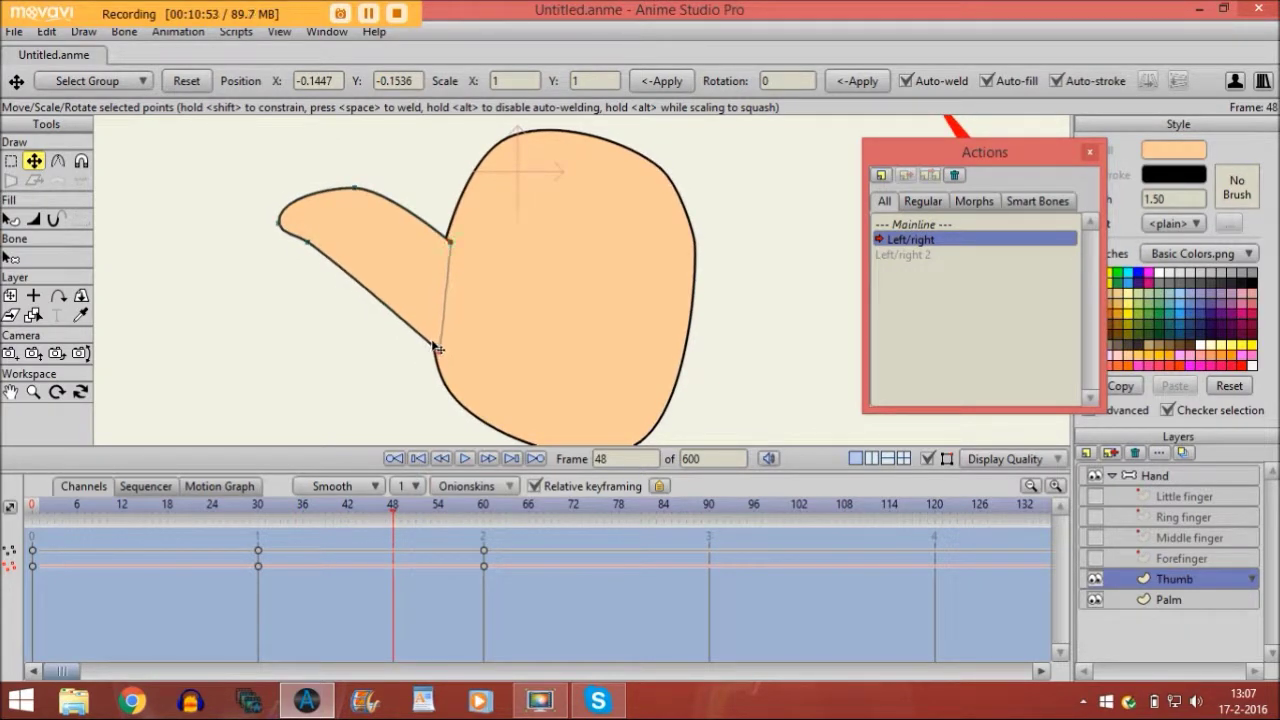
{"action": "left_click", "coordinate": [449, 241]}
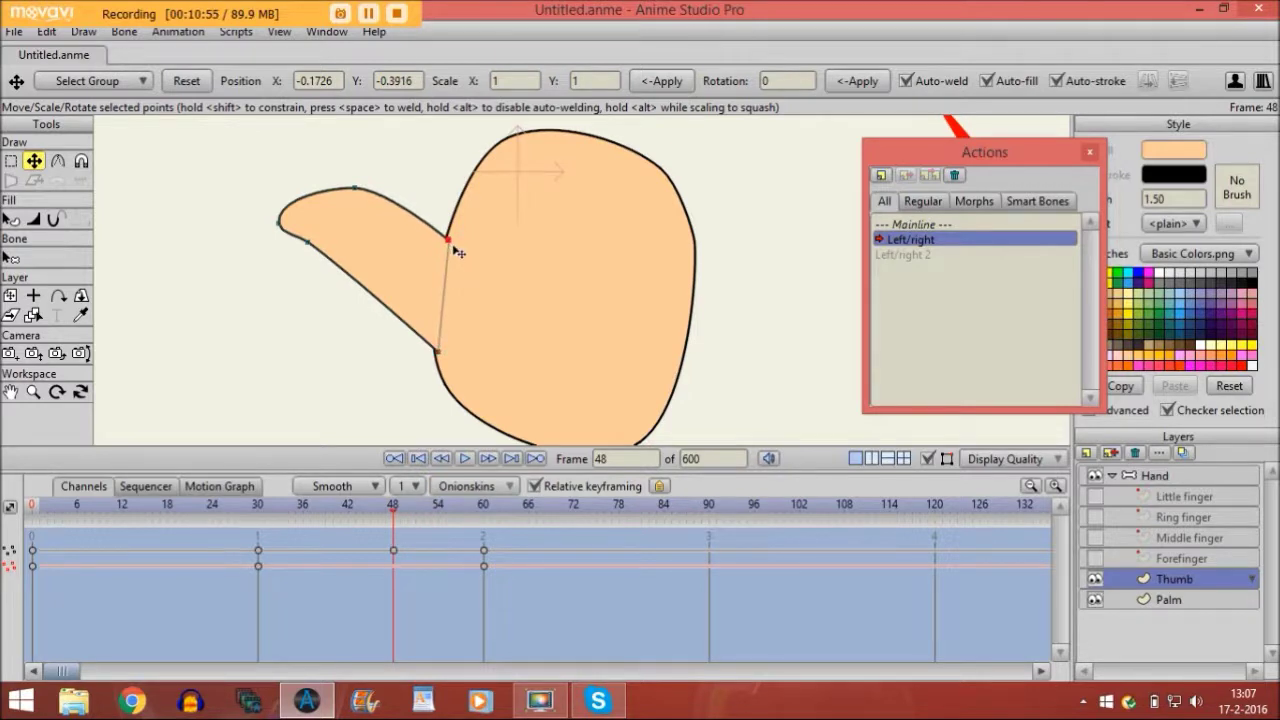
Step: At frame 60, move the Thumb layer below the Palm layer as an order change and select the Hand layer
{"action": "mouse_move", "coordinate": [402, 500]}
{"action": "left_mouse_down"}
{"action": "mouse_move", "coordinate": [482, 505]}
{"action": "mouse_move", "coordinate": [133, 478]}
{"action": "mouse_move", "coordinate": [268, 502]}
{"action": "mouse_move", "coordinate": [483, 512]}
{"action": "left_mouse_up"}
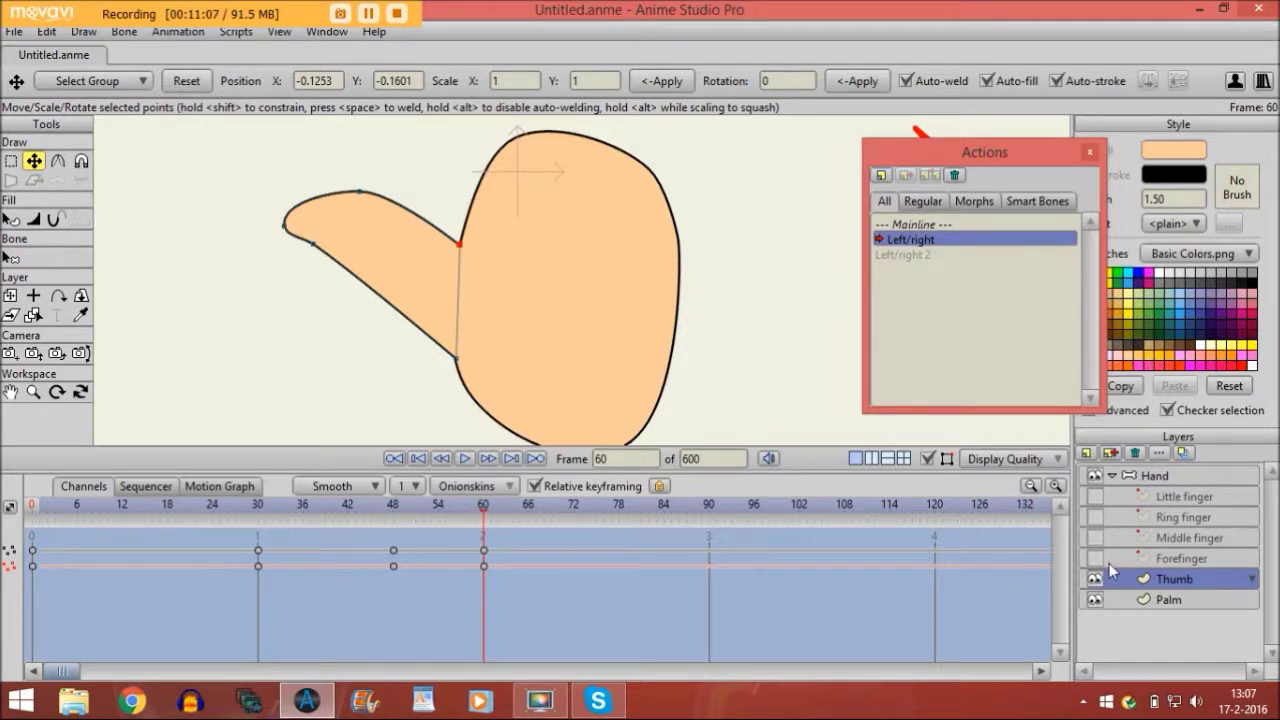
{"action": "left_click_drag", "start_coordinate": [1154, 579], "coordinate": [1149, 609]}
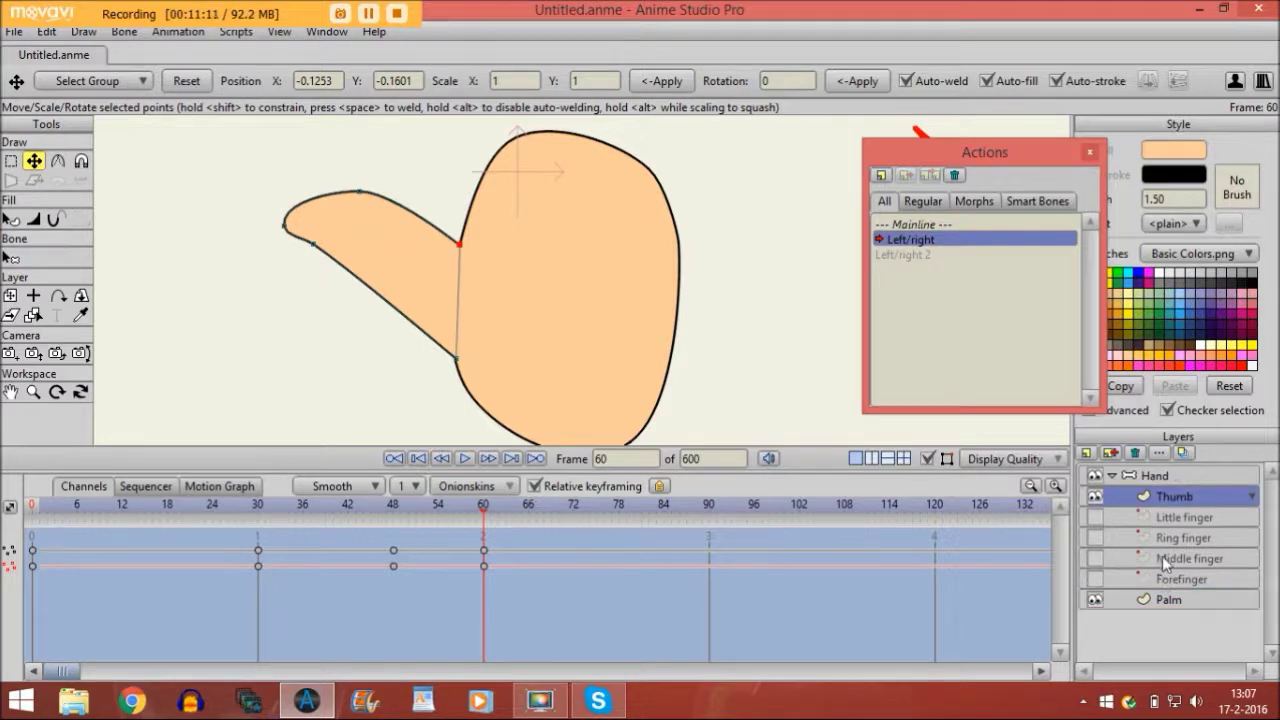
{"action": "left_click_drag", "start_coordinate": [1163, 503], "coordinate": [1150, 601]}
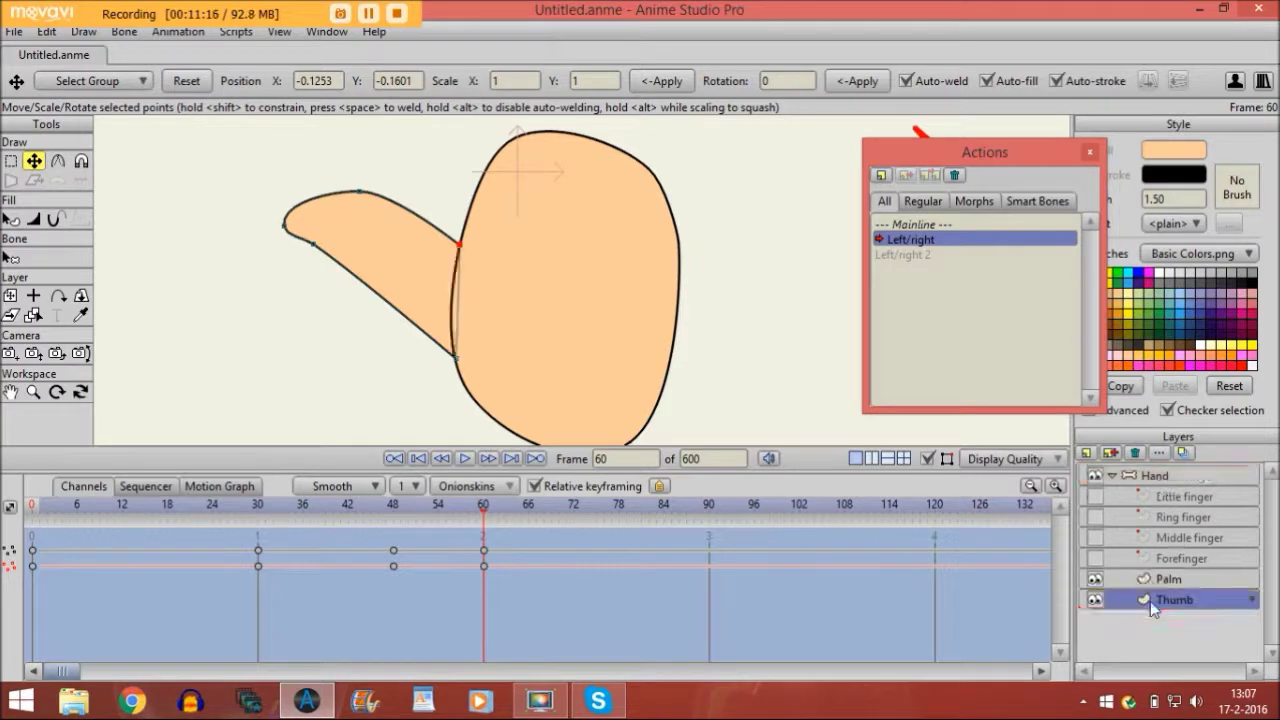
{"action": "left_click", "coordinate": [1153, 477]}
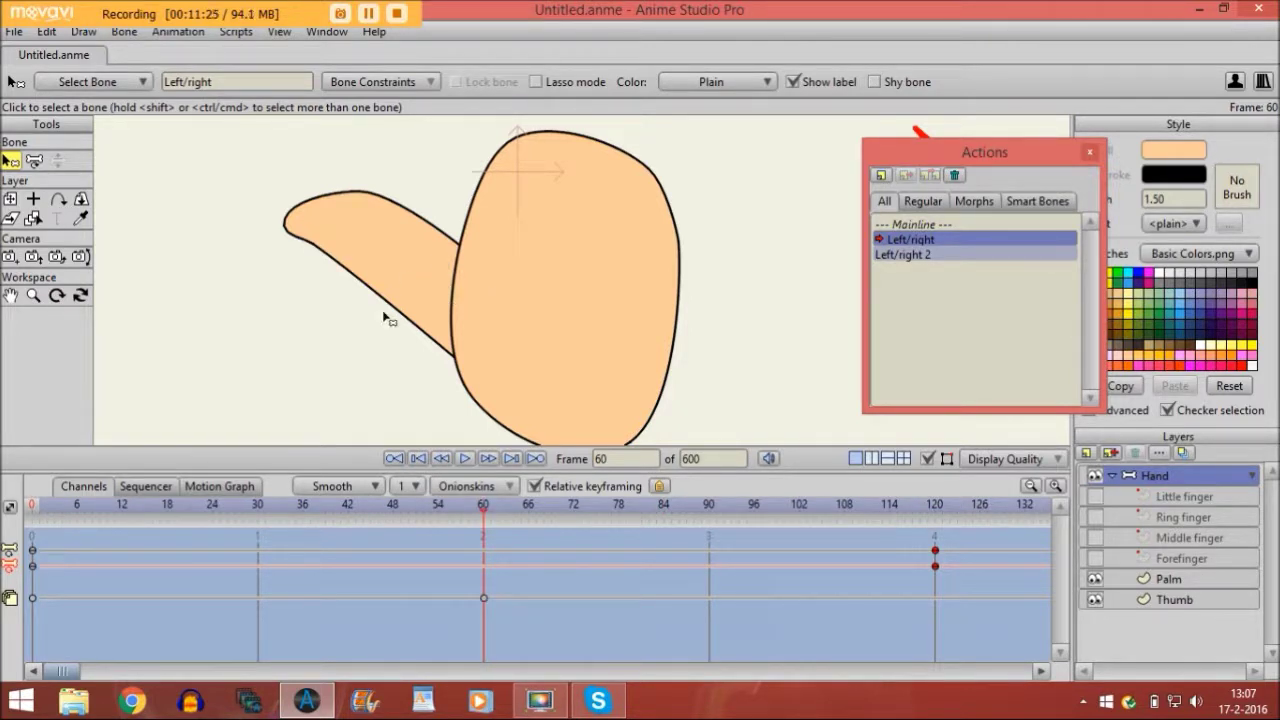
Step: At frame 120, rotate the thumb upright, slightly narrow it and place it fully behind the palm, checking the turn with construction curves hidden
{"action": "key", "text": "Left"}
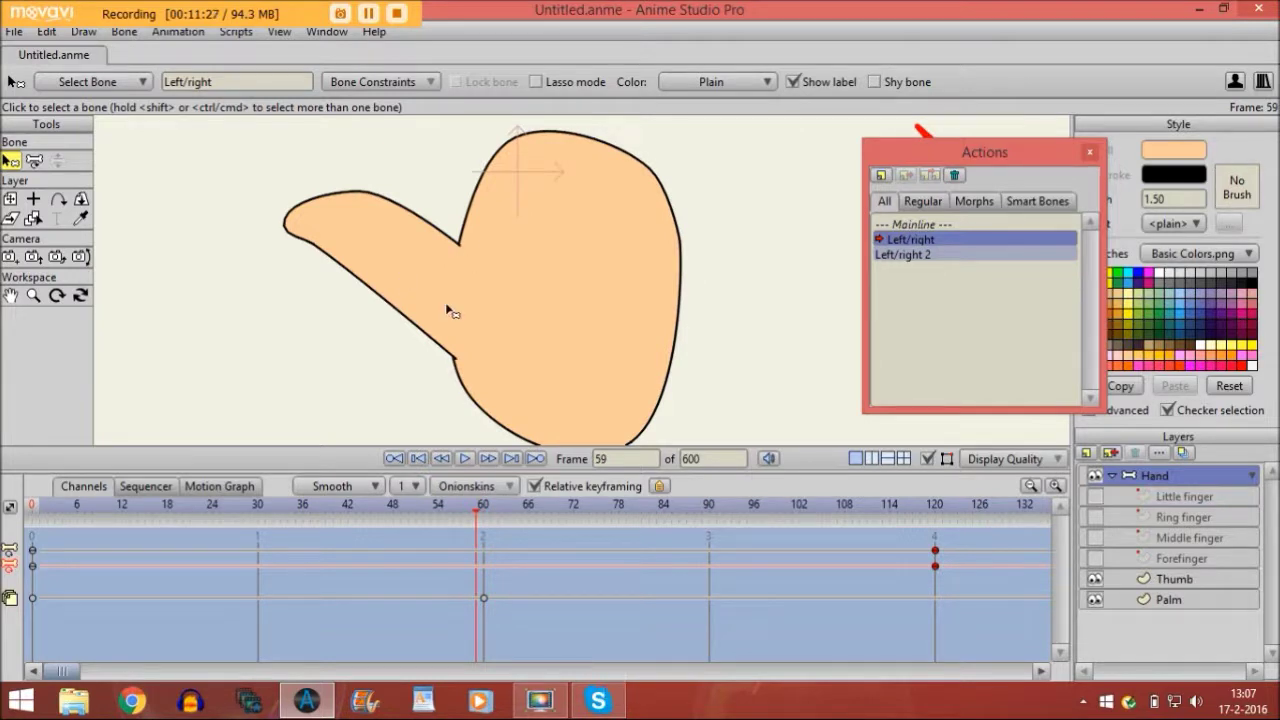
{"action": "key", "text": "Right"}
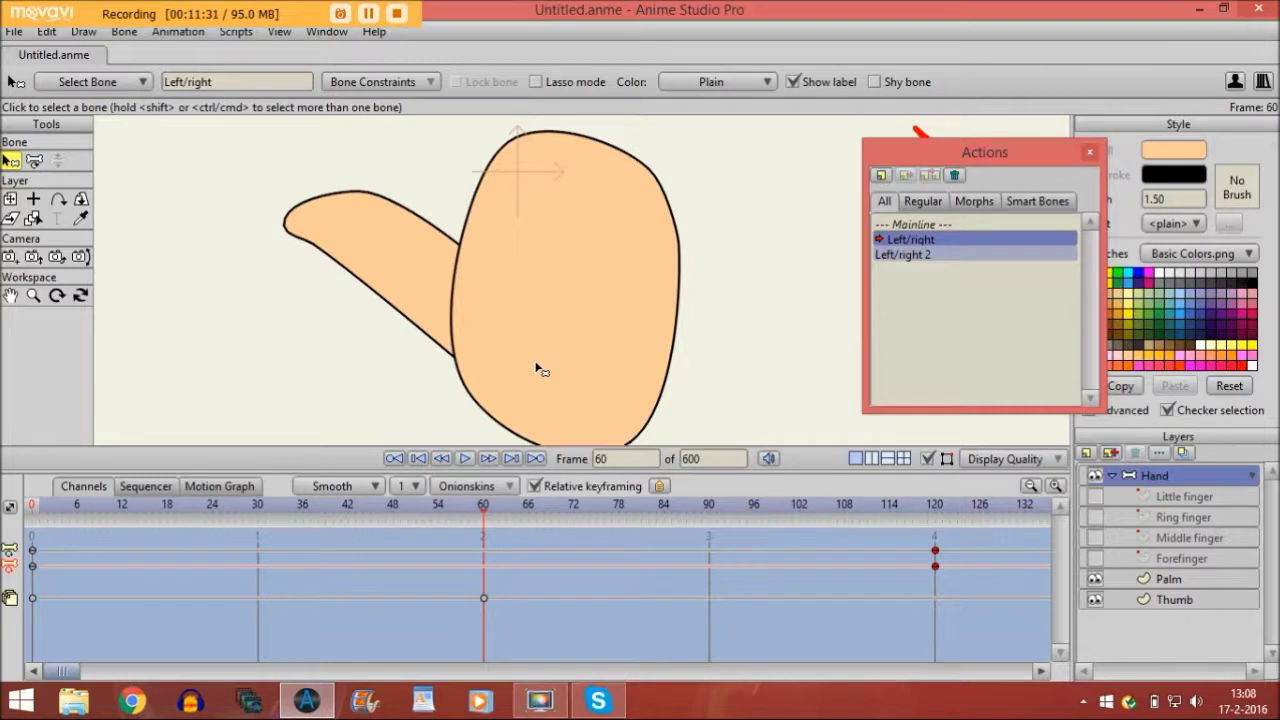
{"action": "left_click", "coordinate": [937, 510]}
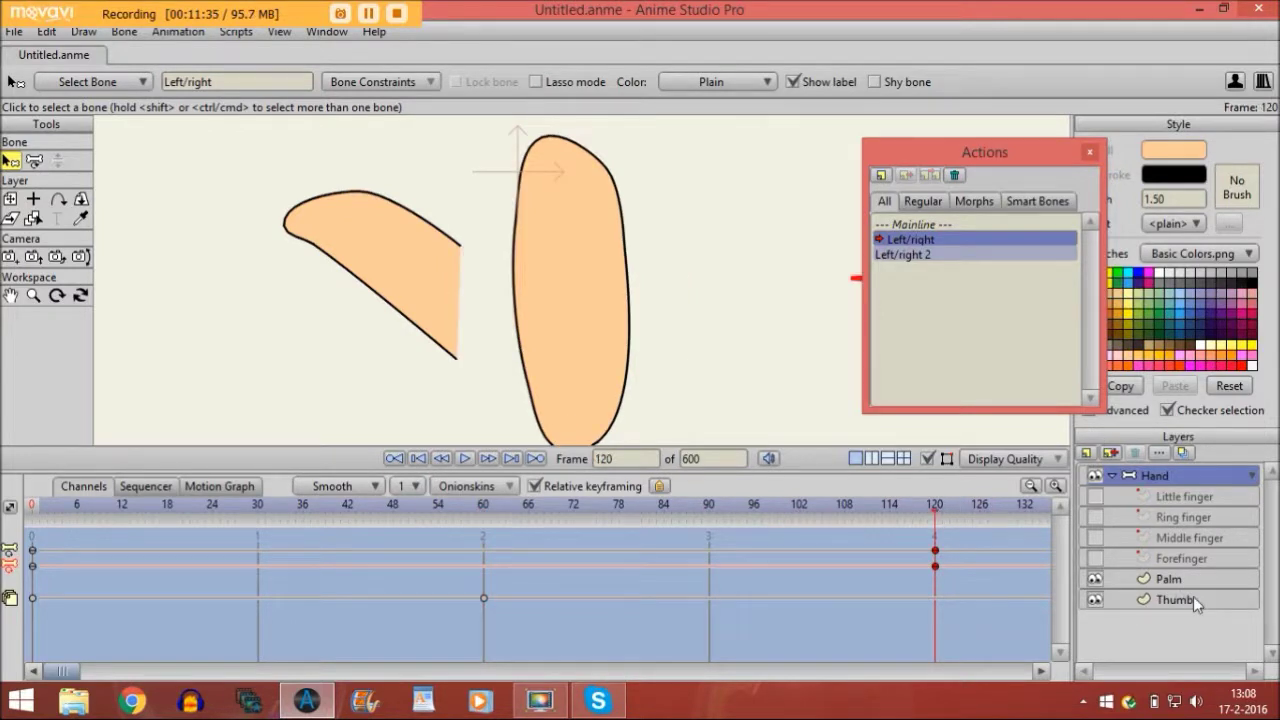
{"action": "left_click", "coordinate": [1161, 600]}
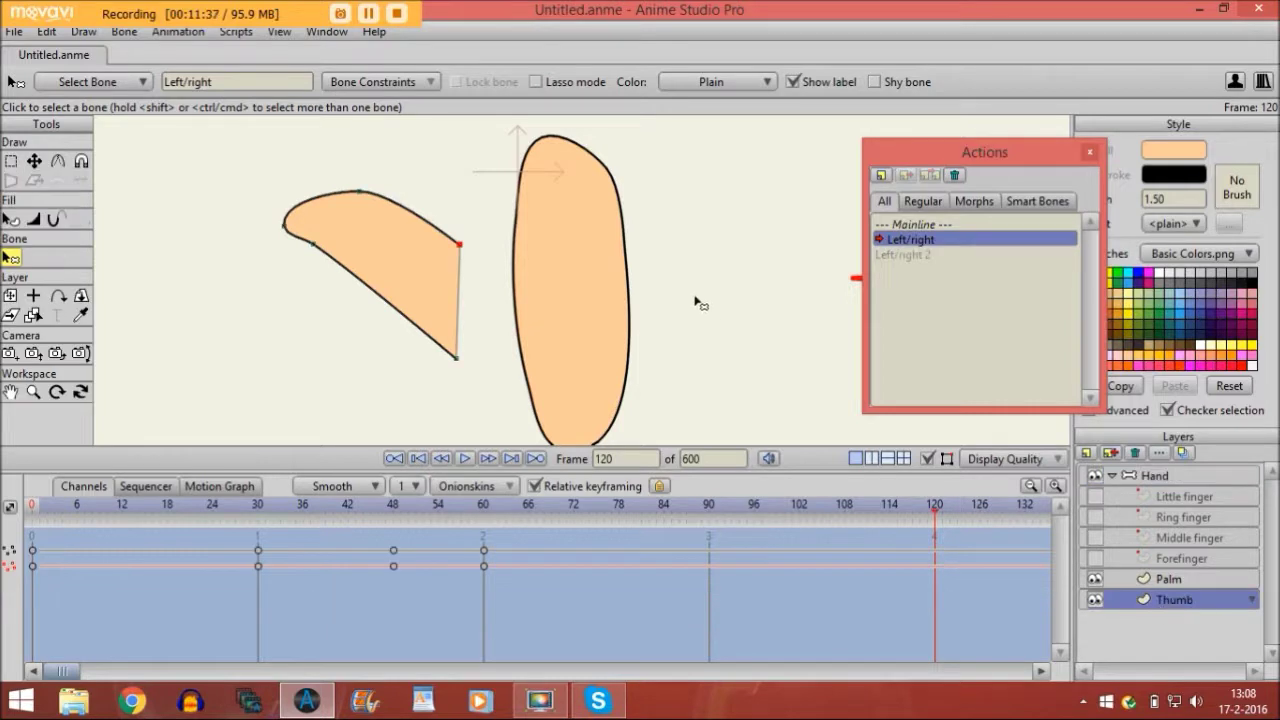
{"action": "left_click", "coordinate": [33, 161]}
{"action": "key", "text": "ctrl+a"}
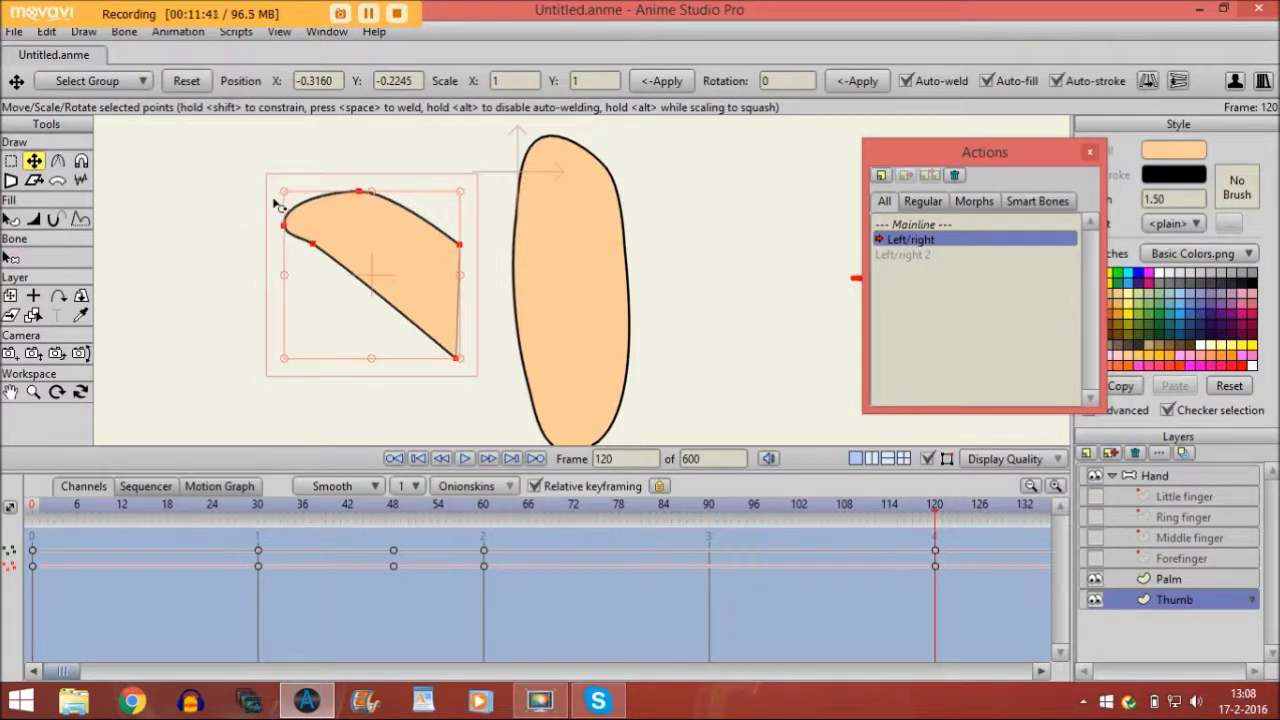
{"action": "left_click_drag", "start_coordinate": [279, 205], "coordinate": [334, 178]}
{"action": "left_click_drag", "start_coordinate": [430, 256], "coordinate": [478, 256]}
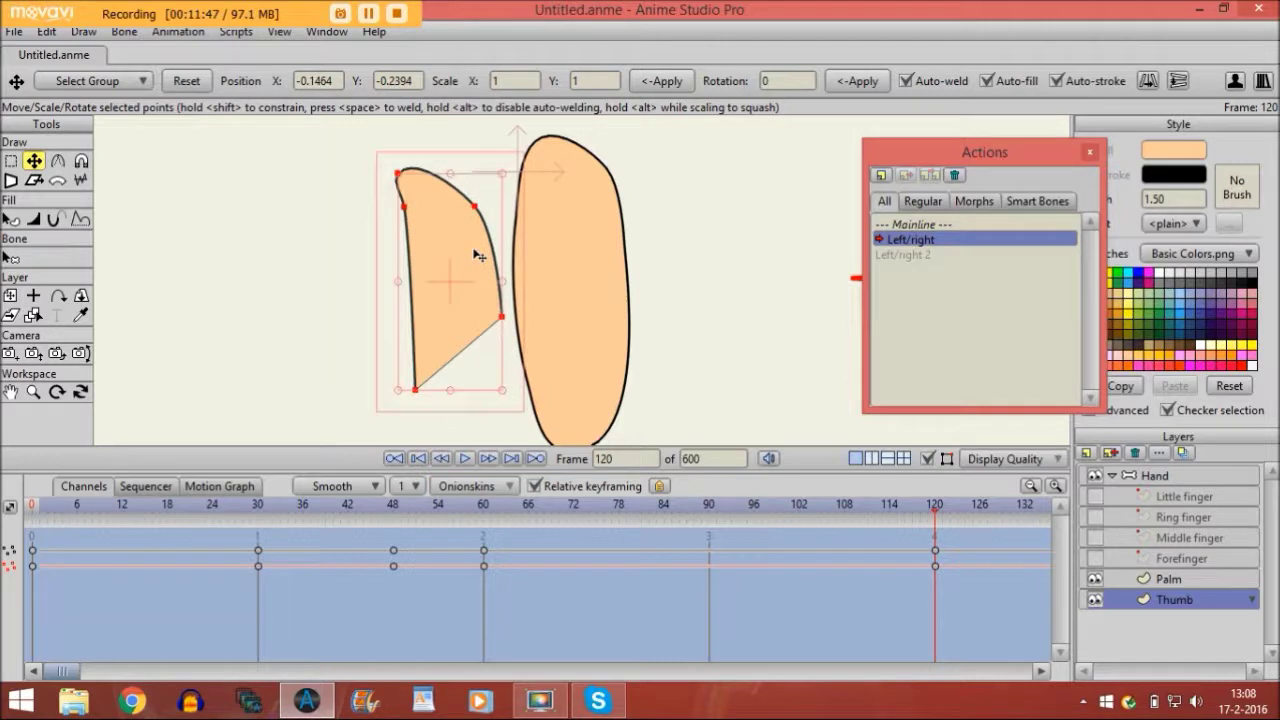
{"action": "left_click_drag", "start_coordinate": [400, 287], "coordinate": [577, 272]}
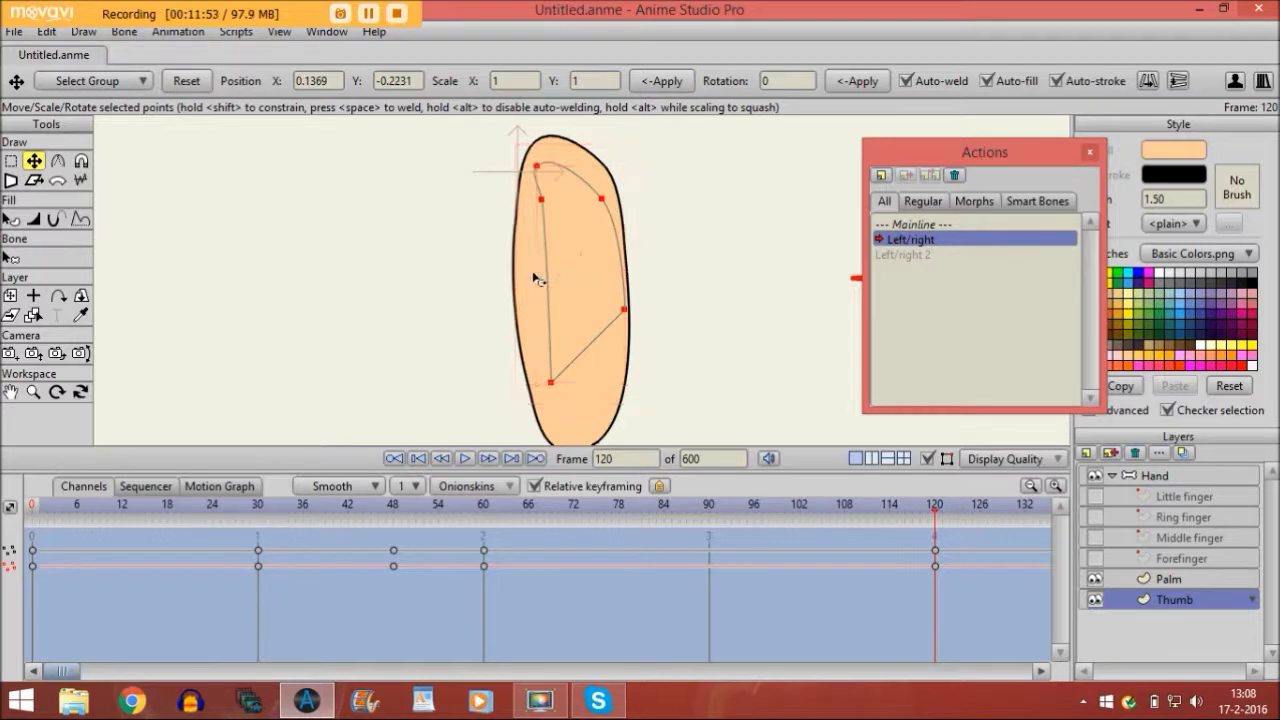
{"action": "left_click_drag", "start_coordinate": [577, 268], "coordinate": [571, 266]}
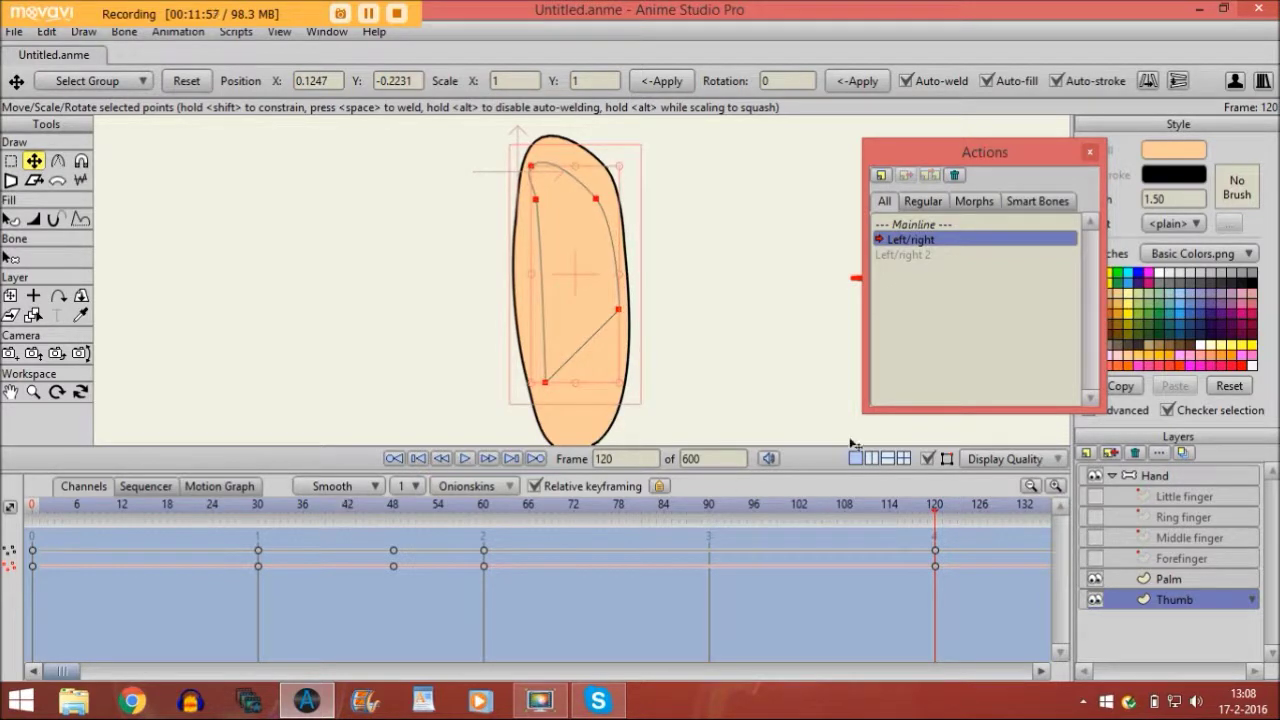
{"action": "left_click", "coordinate": [928, 458]}
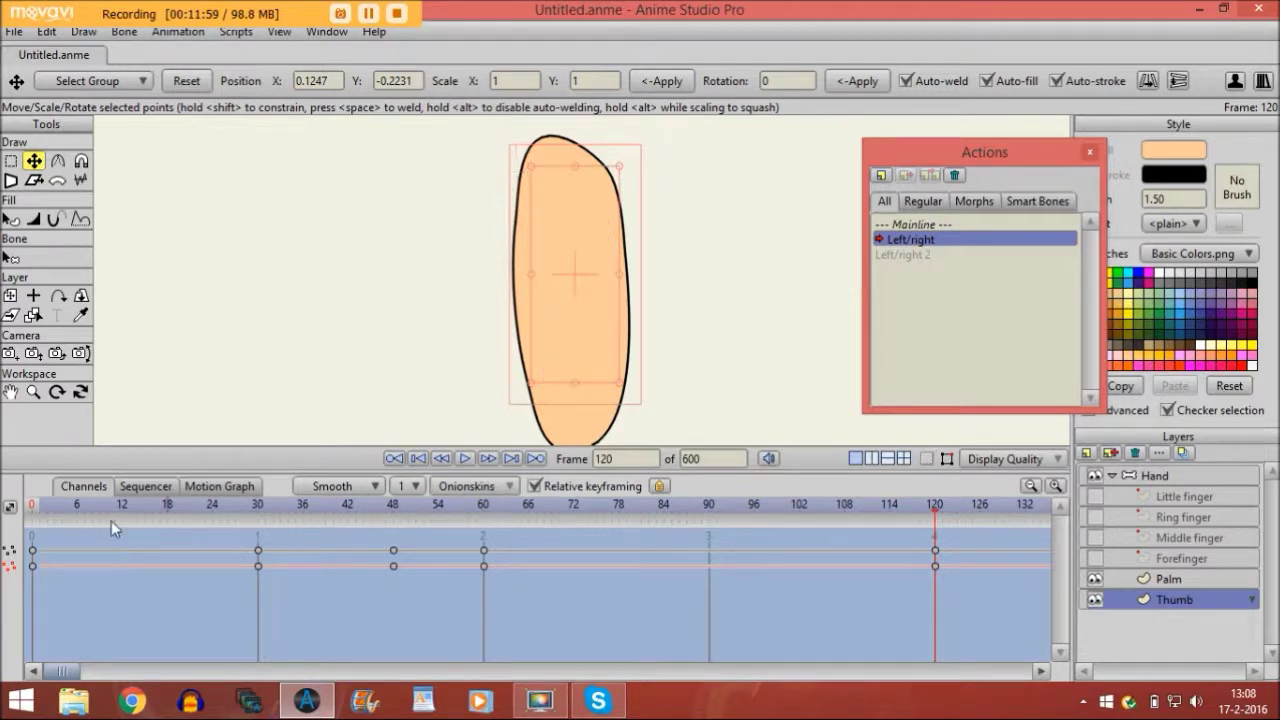
{"action": "left_click_drag", "start_coordinate": [89, 513], "coordinate": [486, 510]}
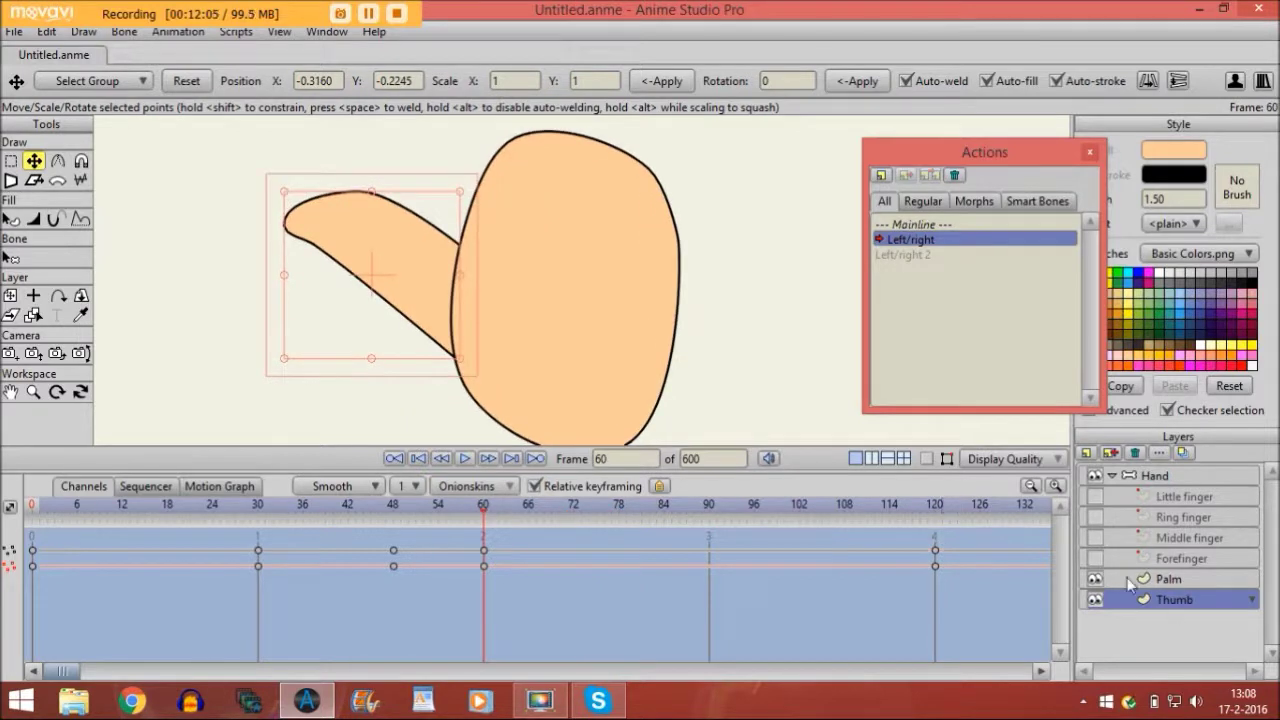
Step: Show the Forefinger layer and, at frame 60, move the whole finger so its base overlaps the palm beside the thumb
{"action": "left_click", "coordinate": [1095, 558]}
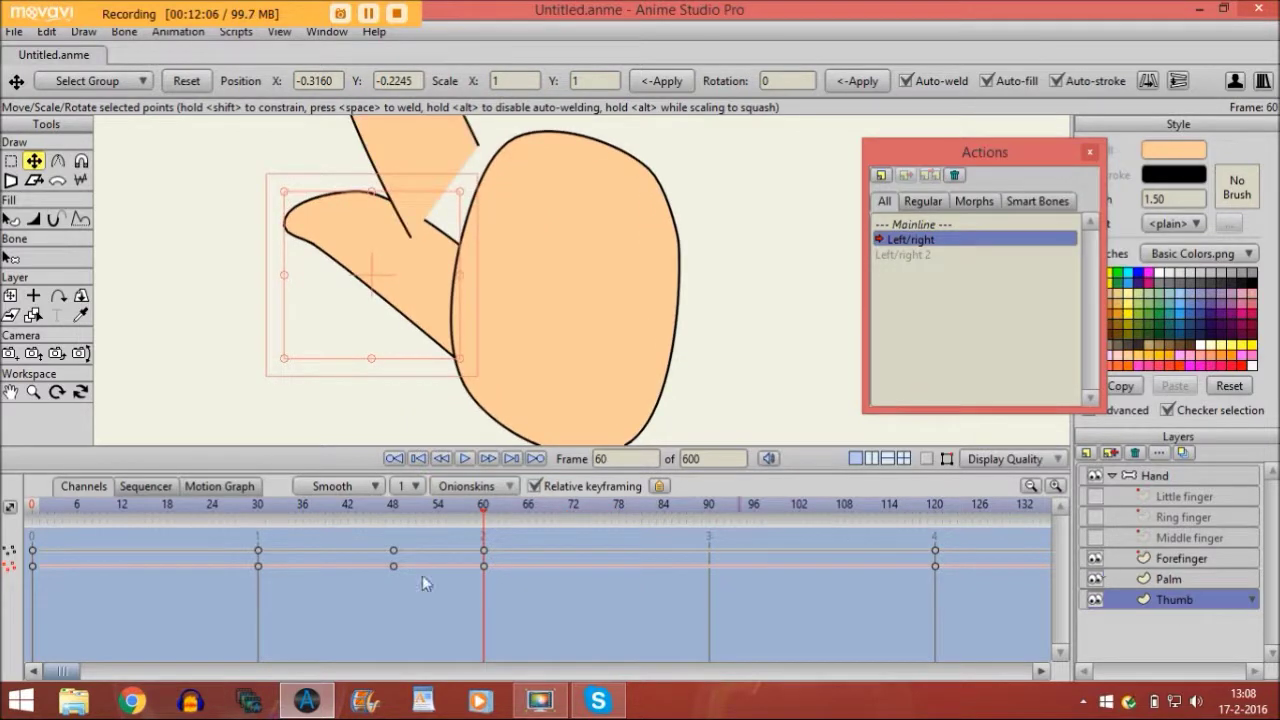
{"action": "left_click", "coordinate": [10, 393]}
{"action": "mouse_move", "coordinate": [380, 257]}
{"action": "left_mouse_down"}
{"action": "mouse_move", "coordinate": [408, 445]}
{"action": "mouse_move", "coordinate": [397, 409]}
{"action": "left_mouse_up"}
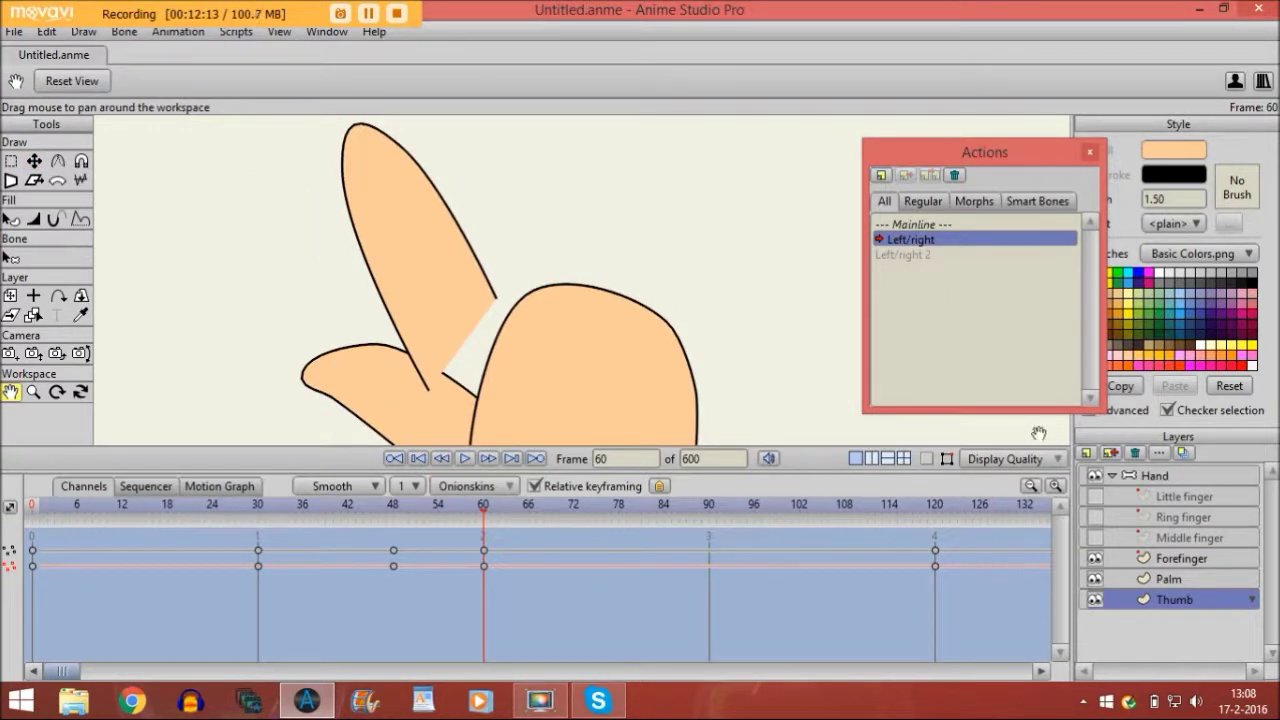
{"action": "left_click", "coordinate": [1145, 561]}
{"action": "left_click", "coordinate": [926, 458]}
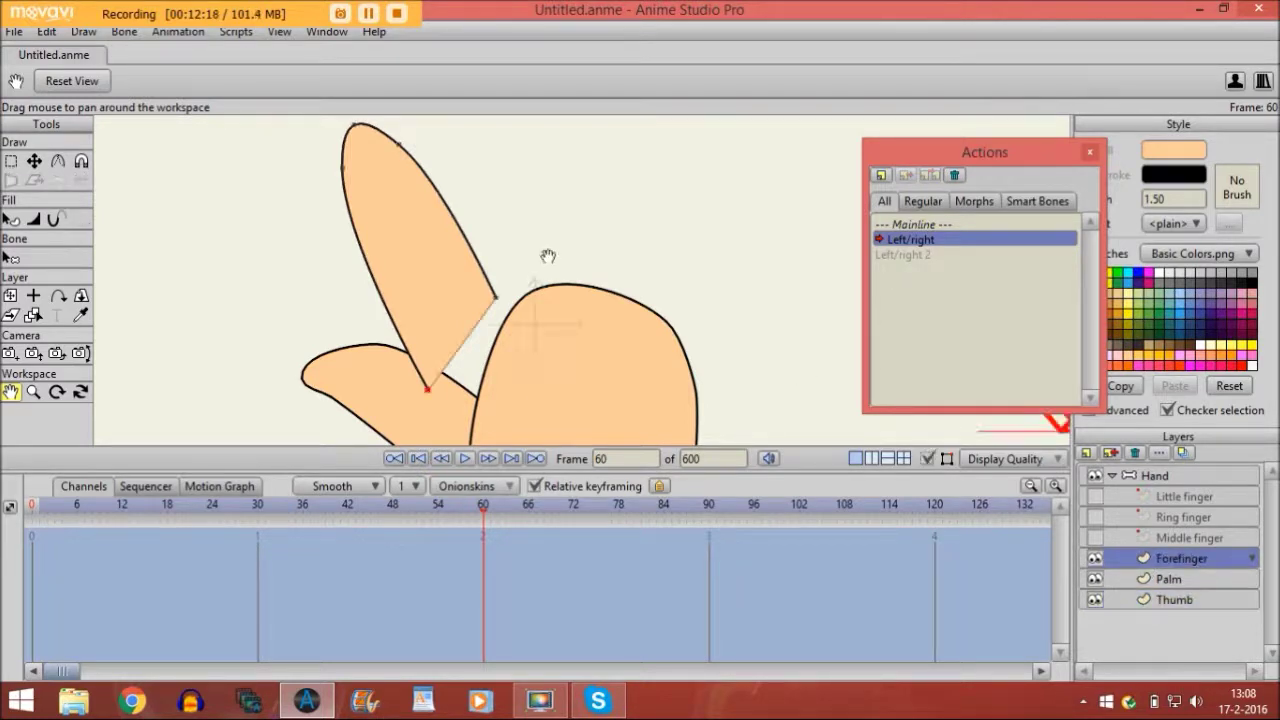
{"action": "left_click", "coordinate": [33, 162]}
{"action": "left_click_drag", "start_coordinate": [432, 252], "coordinate": [481, 265]}
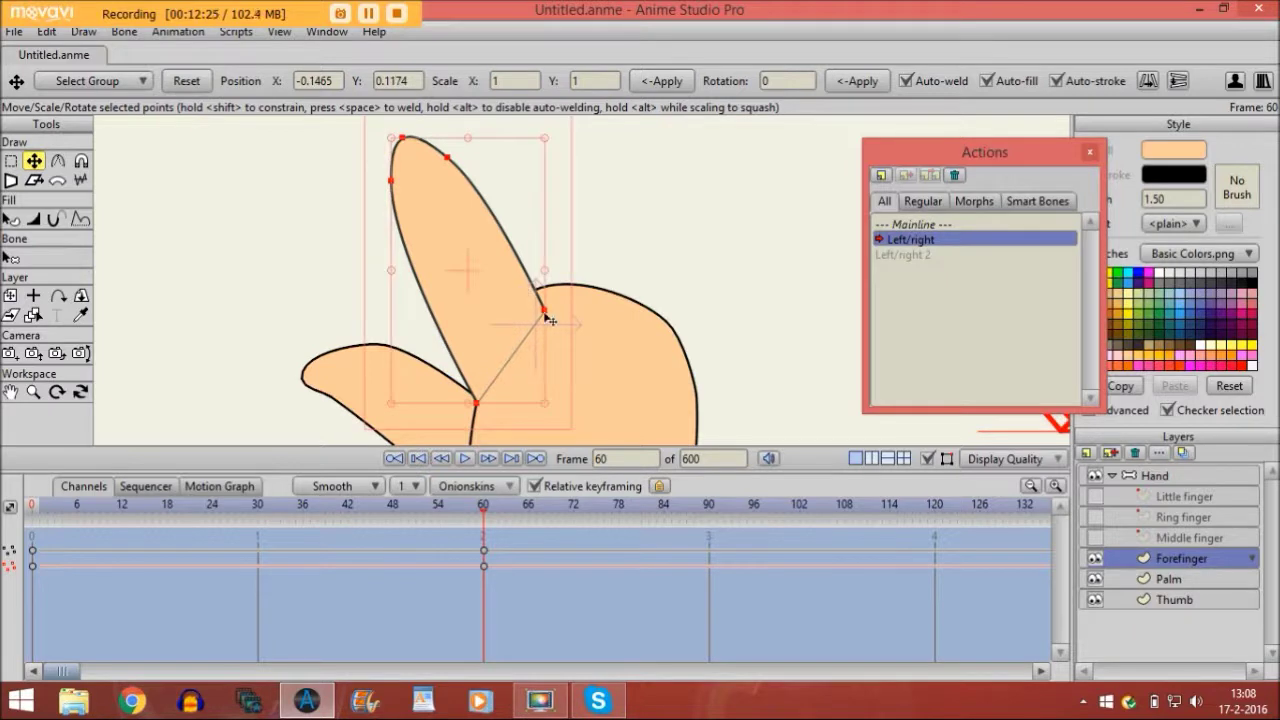
{"action": "left_click_drag", "start_coordinate": [545, 315], "coordinate": [543, 309]}
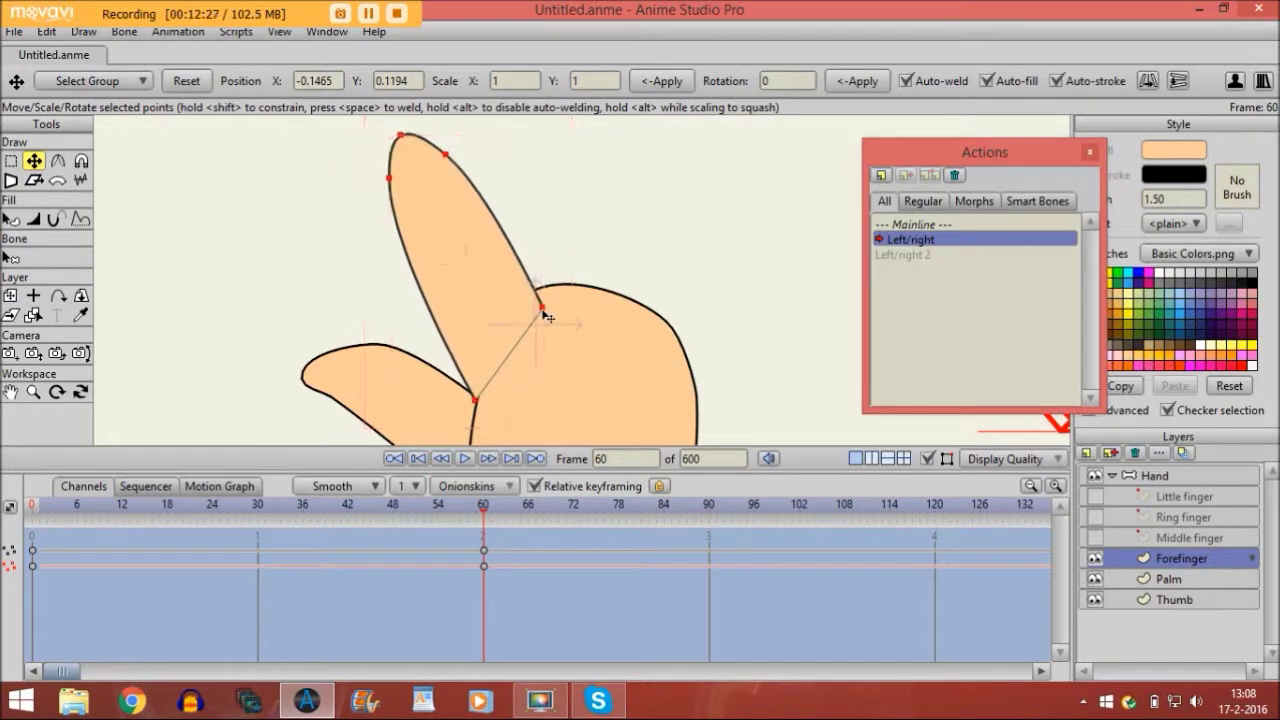
Step: At frame 60, shorten the forefinger and fit its upper base point onto the palm outline
{"action": "left_click_drag", "start_coordinate": [466, 142], "coordinate": [479, 219]}
{"action": "left_click_drag", "start_coordinate": [540, 277], "coordinate": [519, 311]}
{"action": "left_click", "coordinate": [541, 325]}
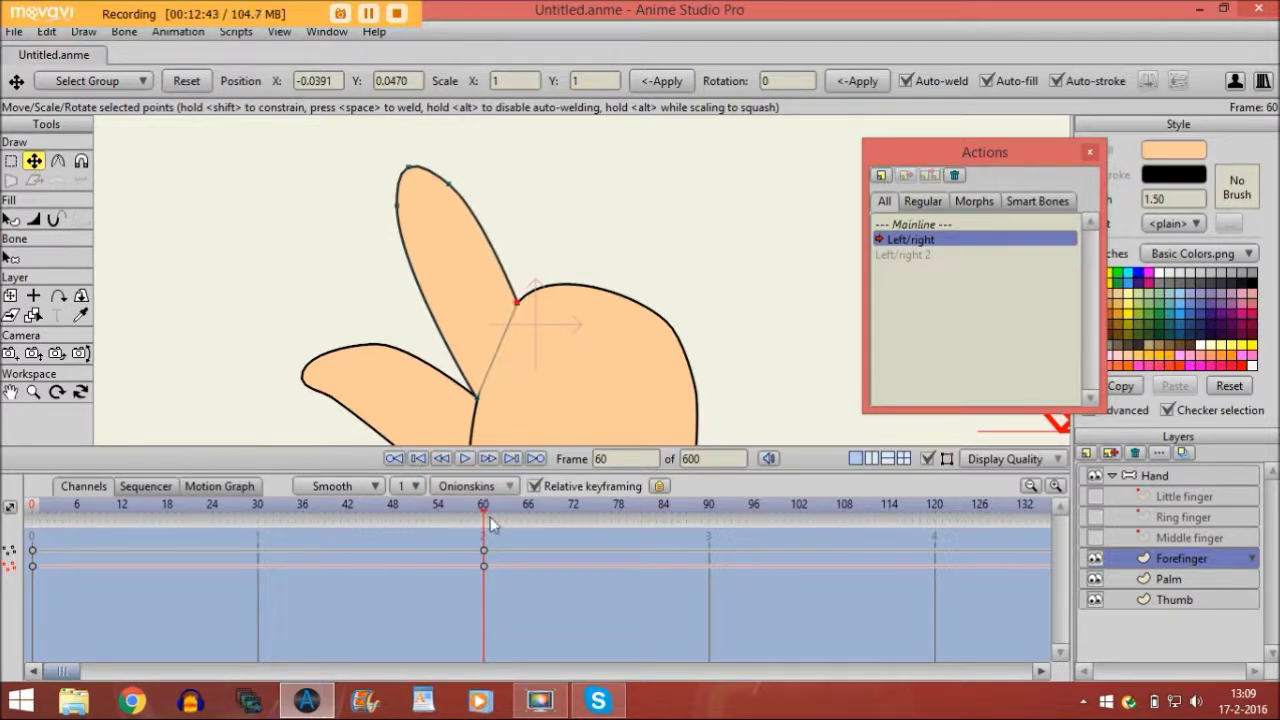
Step: Preview the motion and, at frame 30, realign the forefinger's two base points with the palm and thumb outlines
{"action": "left_click_drag", "start_coordinate": [449, 509], "coordinate": [126, 512]}
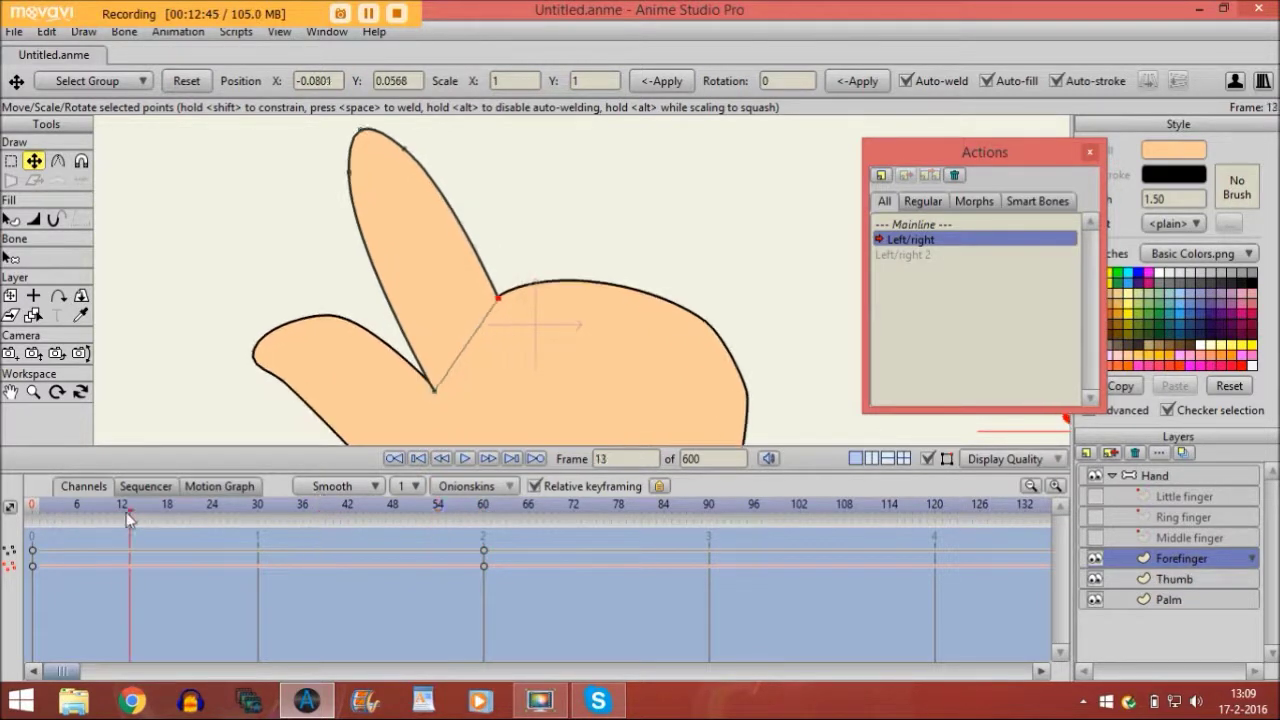
{"action": "left_click", "coordinate": [268, 526]}
{"action": "left_click", "coordinate": [262, 528]}
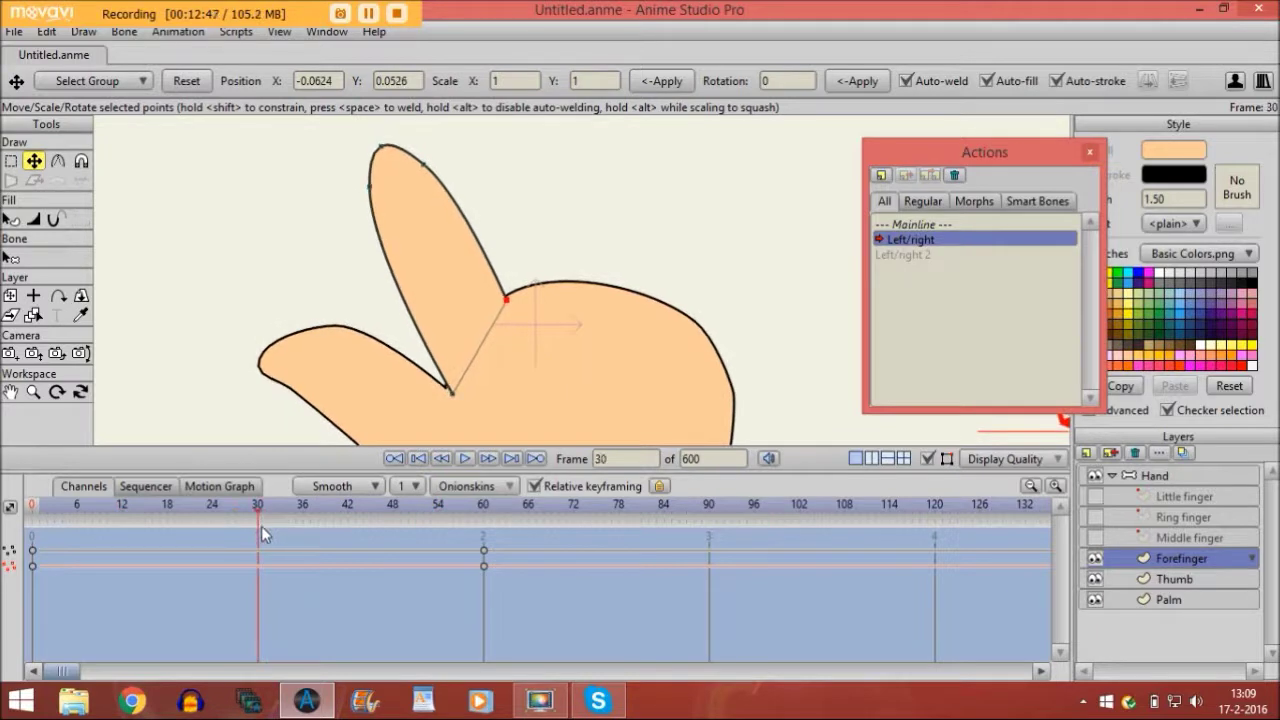
{"action": "left_click_drag", "start_coordinate": [458, 403], "coordinate": [450, 397]}
{"action": "left_click", "coordinate": [507, 300]}
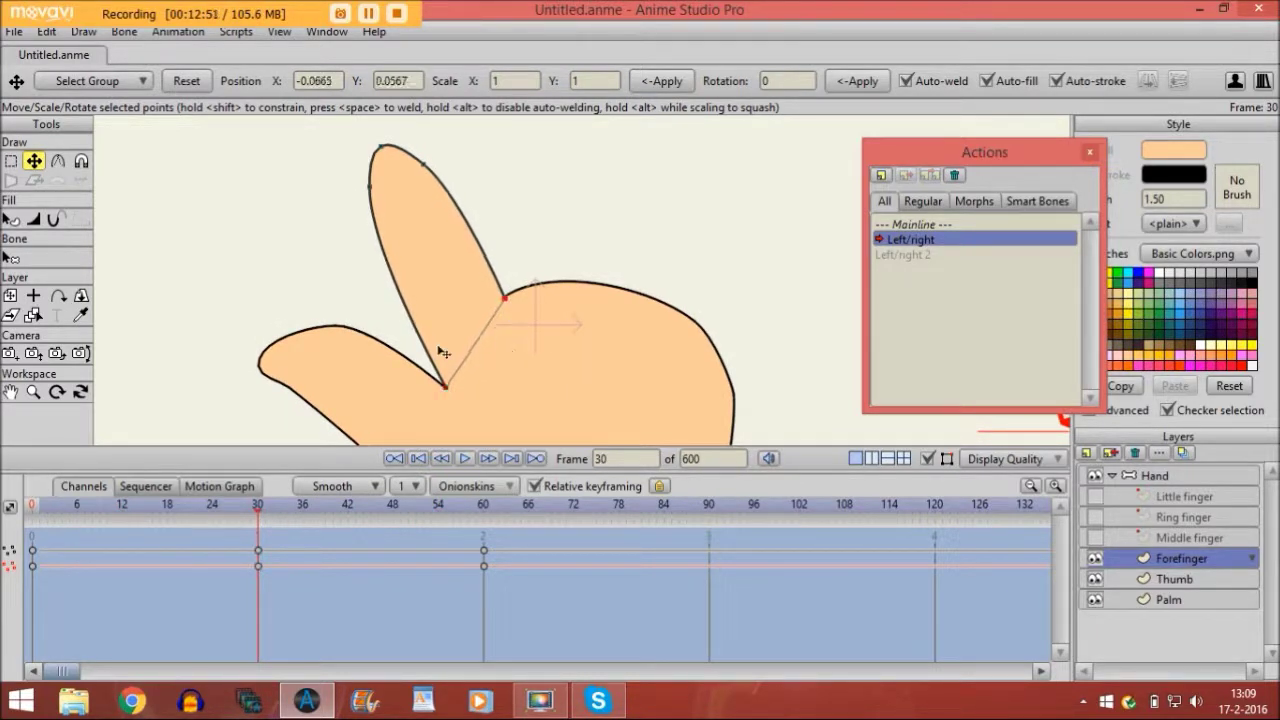
Step: Preview up to frame 60, select the forefinger's three tip points and shift them slightly outward to lengthen the finger
{"action": "left_click_drag", "start_coordinate": [69, 509], "coordinate": [302, 530]}
{"action": "left_click_drag", "start_coordinate": [417, 525], "coordinate": [483, 515]}
{"action": "left_click", "coordinate": [10, 161]}
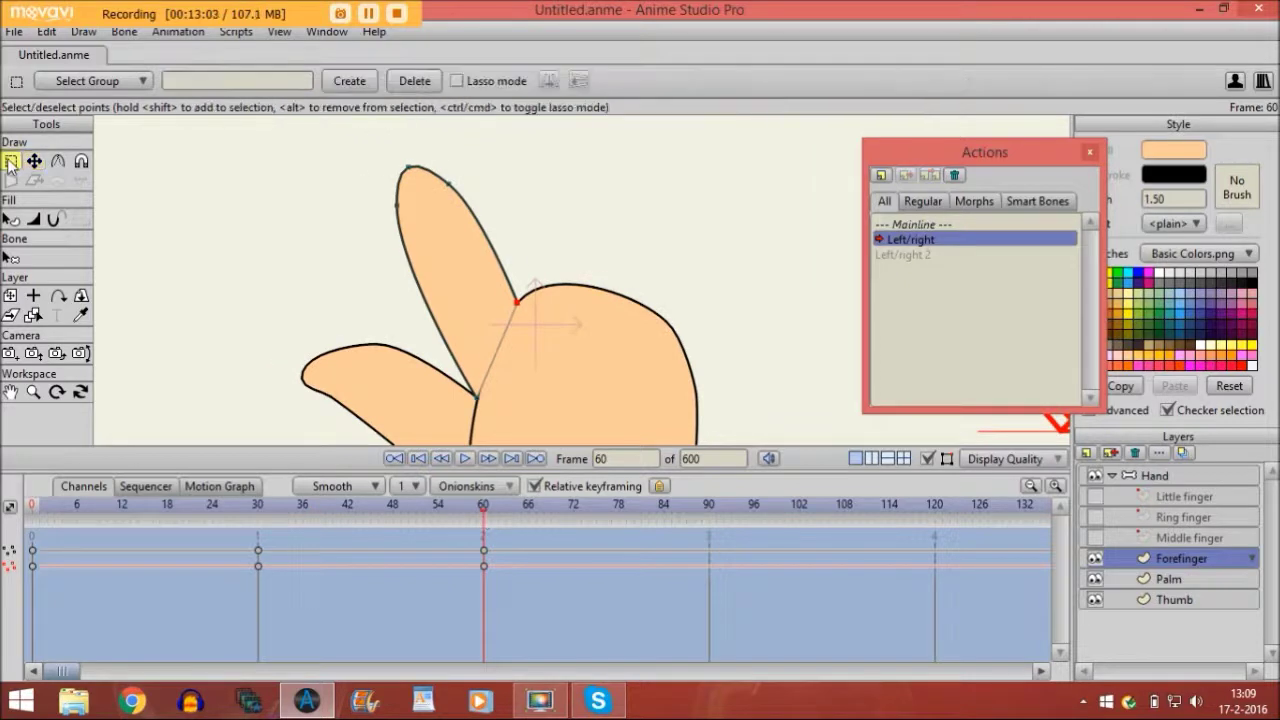
{"action": "left_click_drag", "start_coordinate": [355, 163], "coordinate": [465, 207]}
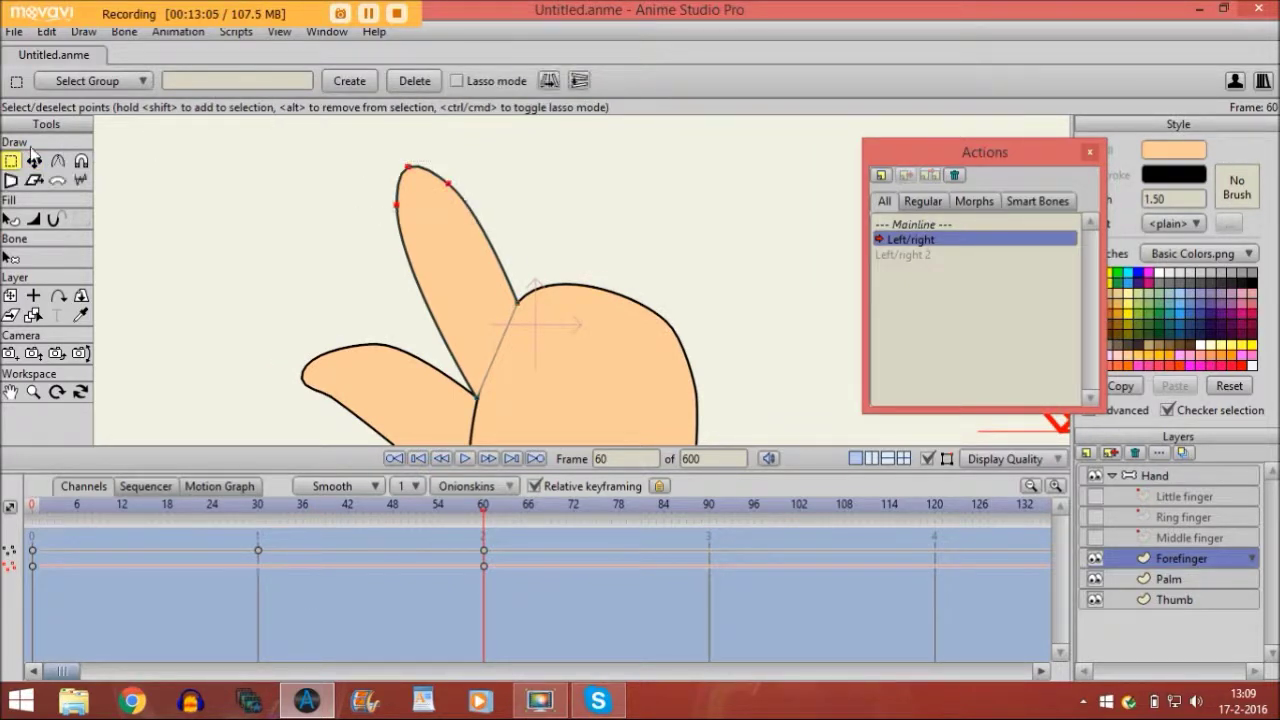
{"action": "left_click", "coordinate": [33, 161]}
{"action": "left_click_drag", "start_coordinate": [424, 200], "coordinate": [414, 187]}
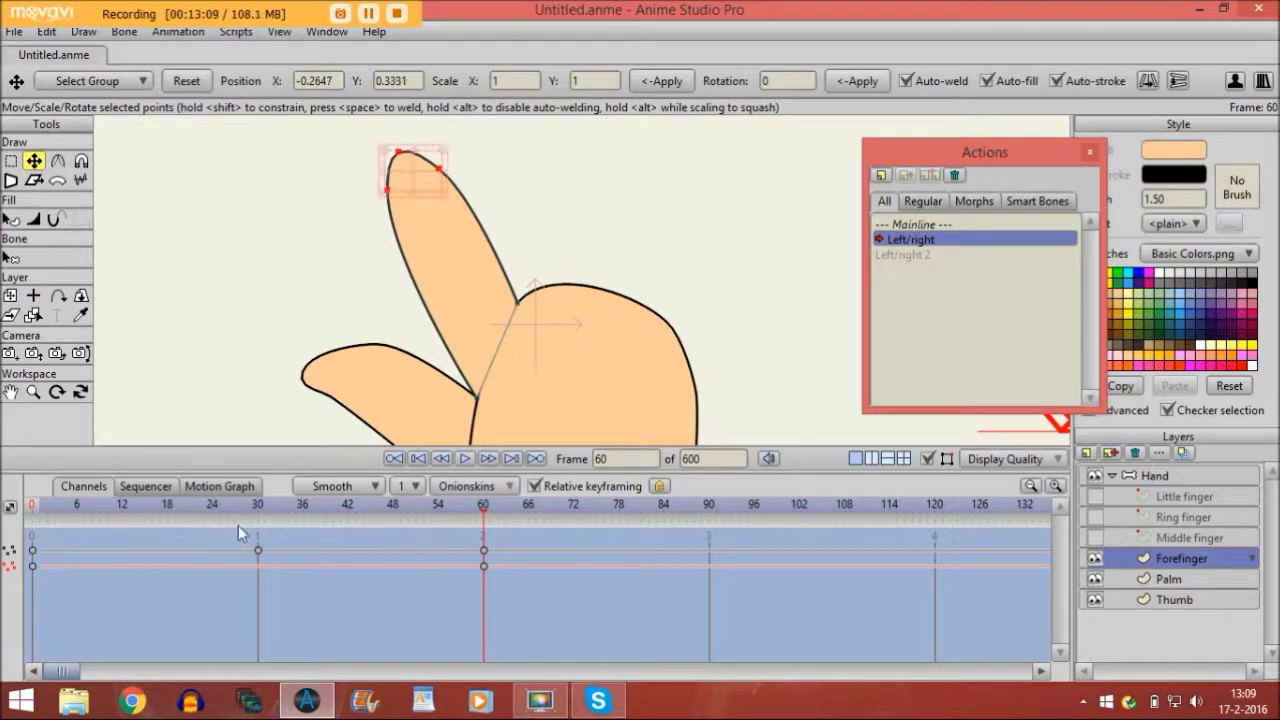
Step: Check the frames up to 60 and adjust the forefinger's lower base point where the thumb meets the palm
{"action": "left_click", "coordinate": [237, 508]}
{"action": "left_click", "coordinate": [401, 504]}
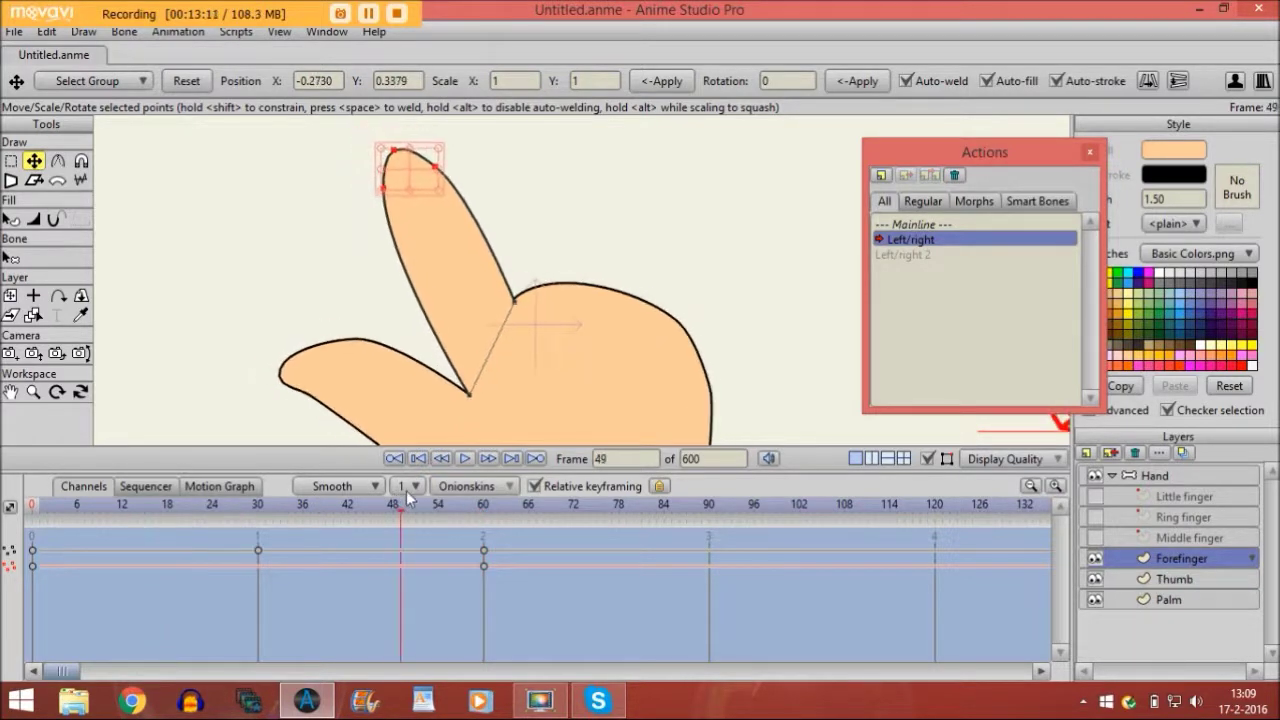
{"action": "left_click", "coordinate": [462, 503]}
{"action": "left_click", "coordinate": [483, 504]}
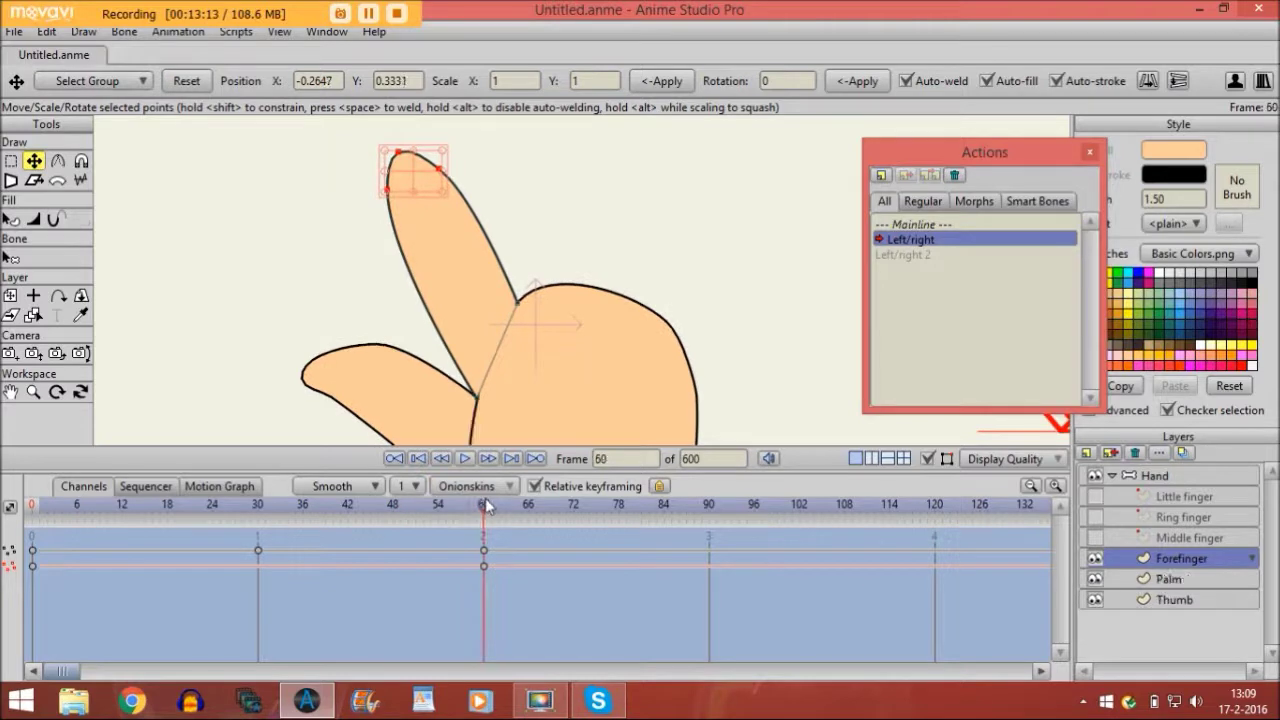
{"action": "left_click", "coordinate": [479, 404]}
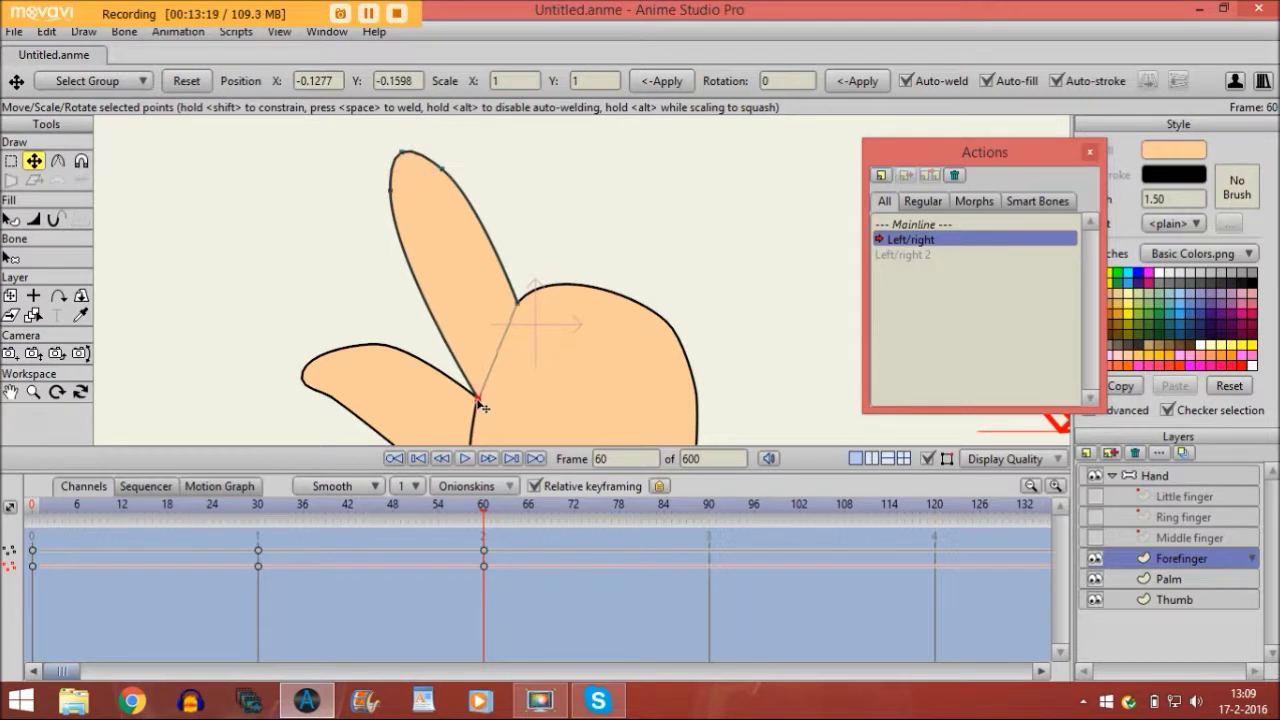
Step: At frame 120, rotate the whole forefinger upright, narrow it and place it on top of the sideways palm
{"action": "left_click_drag", "start_coordinate": [253, 511], "coordinate": [934, 488]}
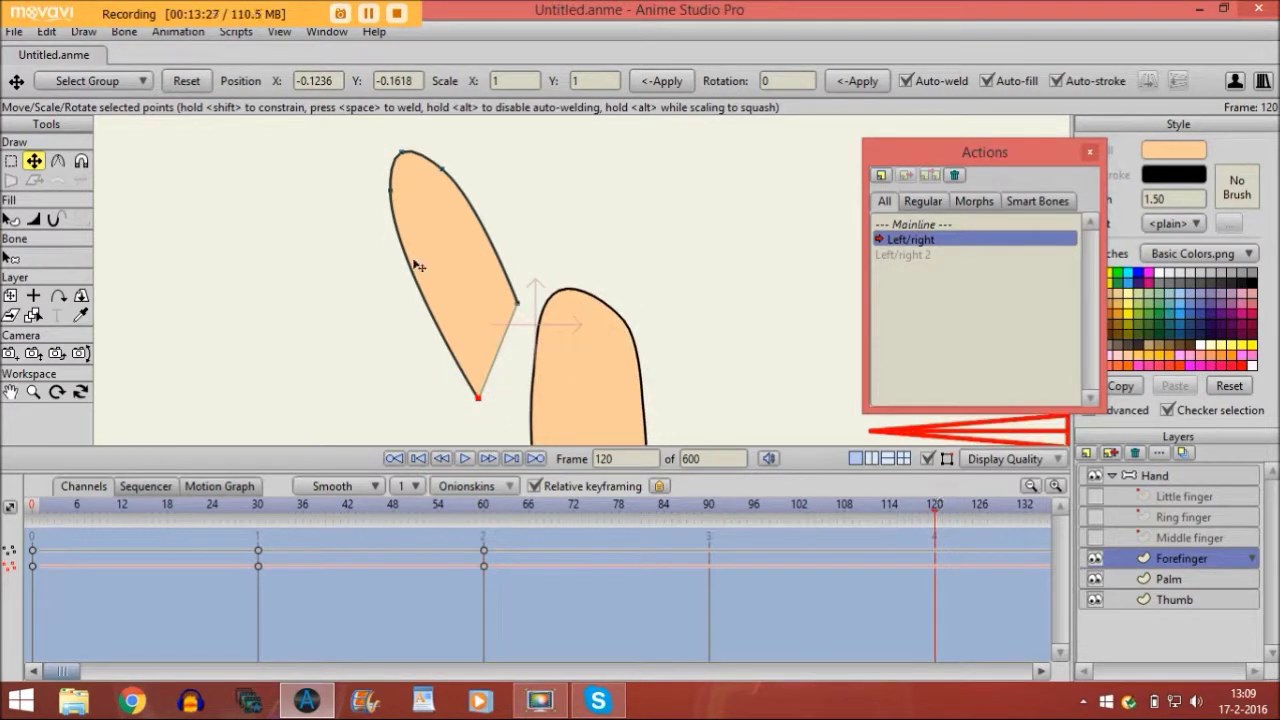
{"action": "key", "text": "ctrl+a"}
{"action": "left_click_drag", "start_coordinate": [427, 257], "coordinate": [521, 263]}
{"action": "left_click_drag", "start_coordinate": [463, 226], "coordinate": [540, 150]}
{"action": "left_click_drag", "start_coordinate": [543, 243], "coordinate": [549, 273]}
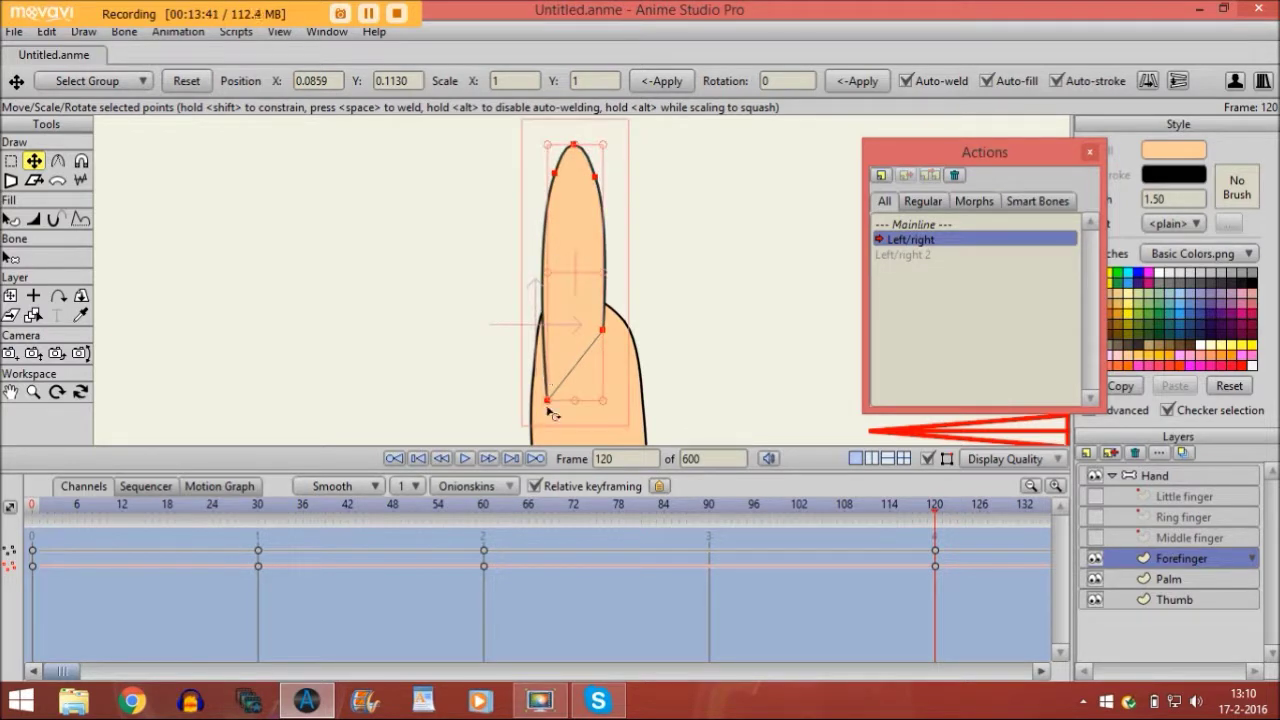
Step: At frame 120, raise the forefinger's lower base point level with the other, shift the finger slightly upward and preview the turn
{"action": "left_click_drag", "start_coordinate": [548, 402], "coordinate": [550, 335]}
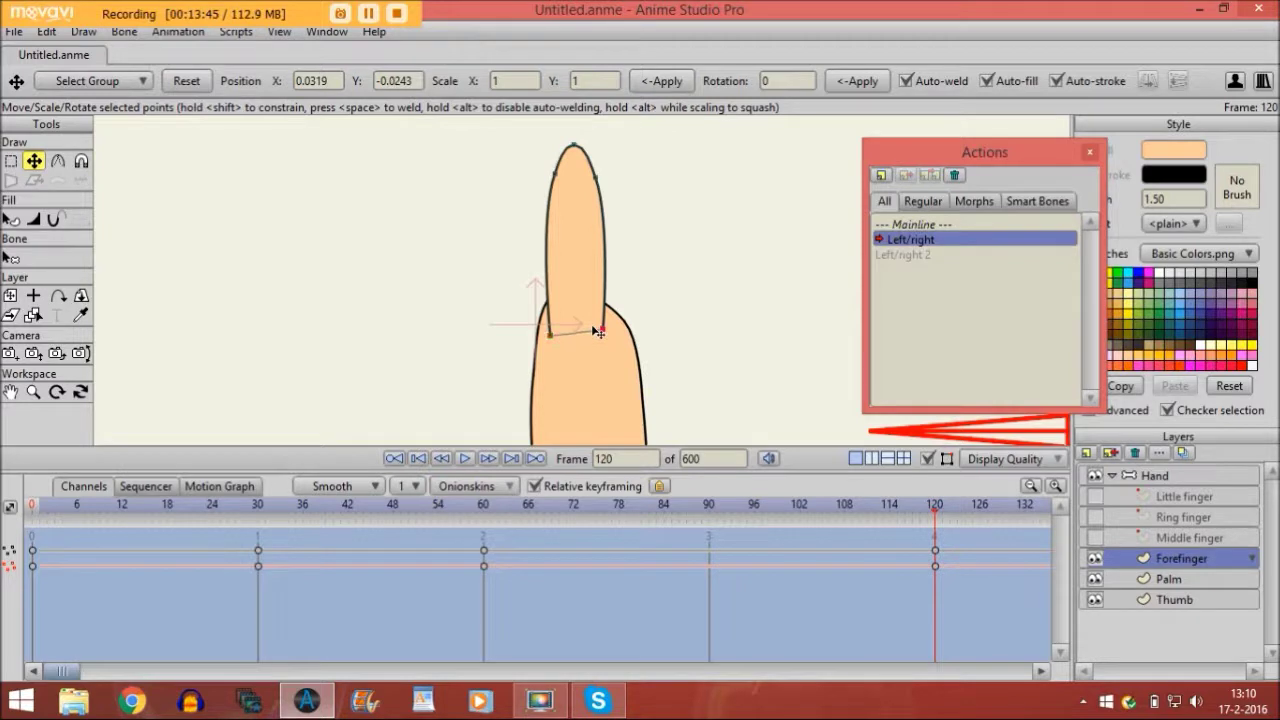
{"action": "key", "text": "ctrl+a"}
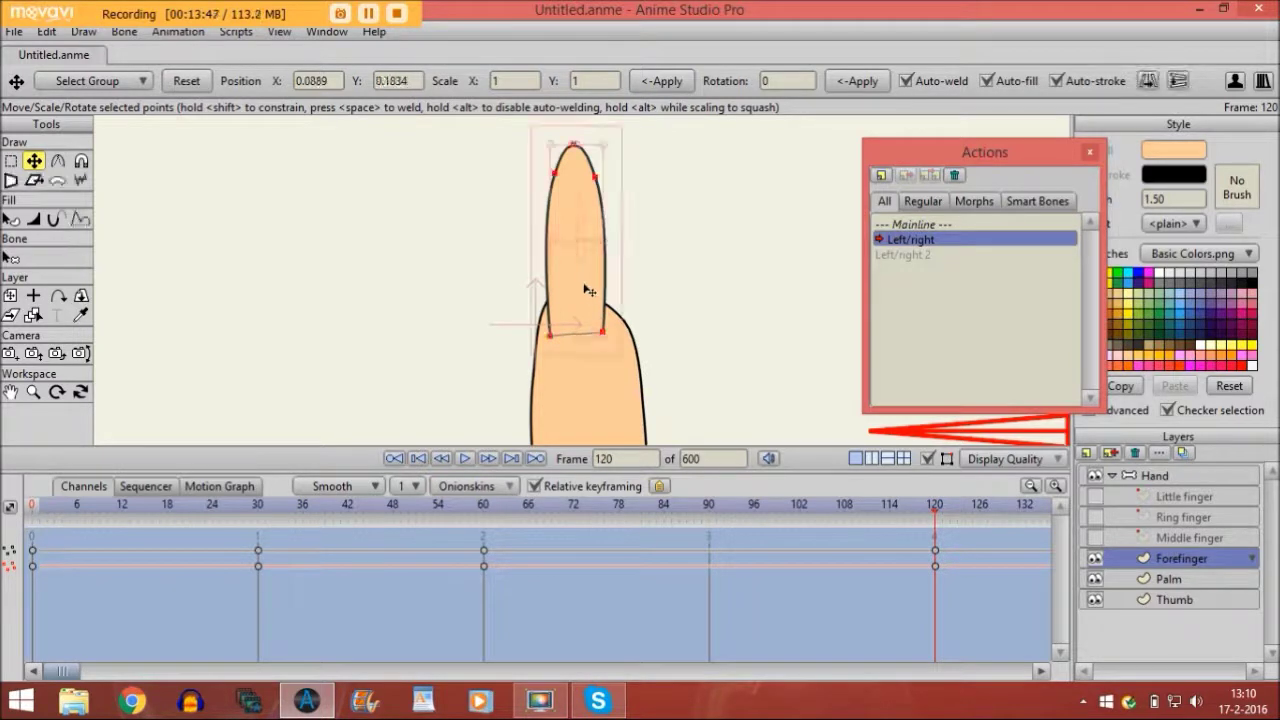
{"action": "left_click_drag", "start_coordinate": [552, 243], "coordinate": [580, 222]}
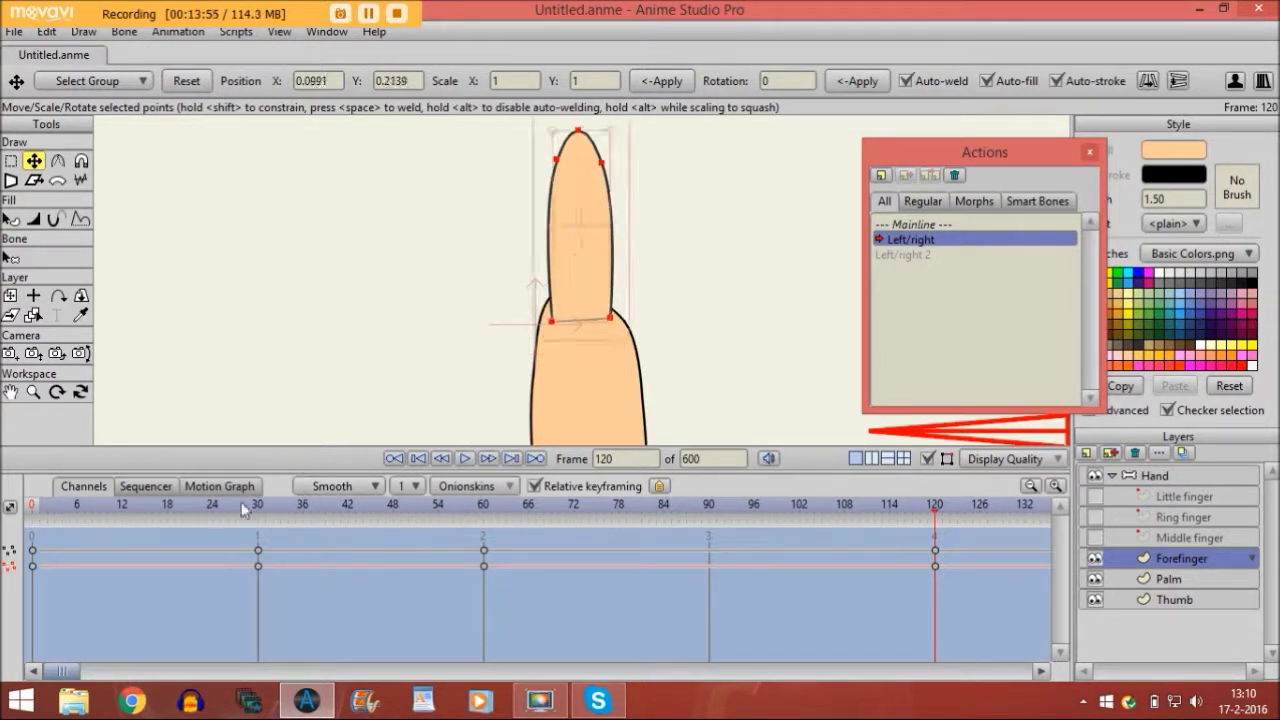
{"action": "left_click_drag", "start_coordinate": [139, 509], "coordinate": [663, 497]}
{"action": "left_click_drag", "start_coordinate": [752, 500], "coordinate": [937, 526]}
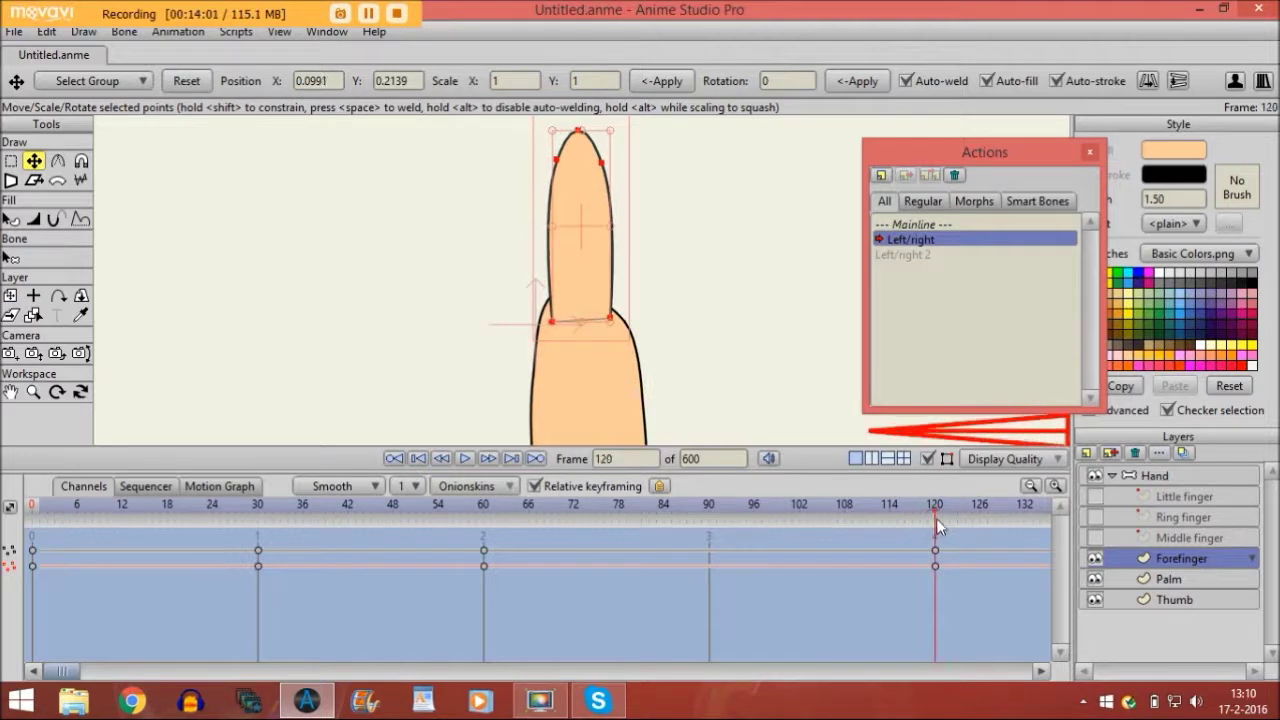
Step: Show the Middle finger layer and, at frame 60, move the finger so its base meets the forefinger's upper base point
{"action": "left_click", "coordinate": [1096, 538]}
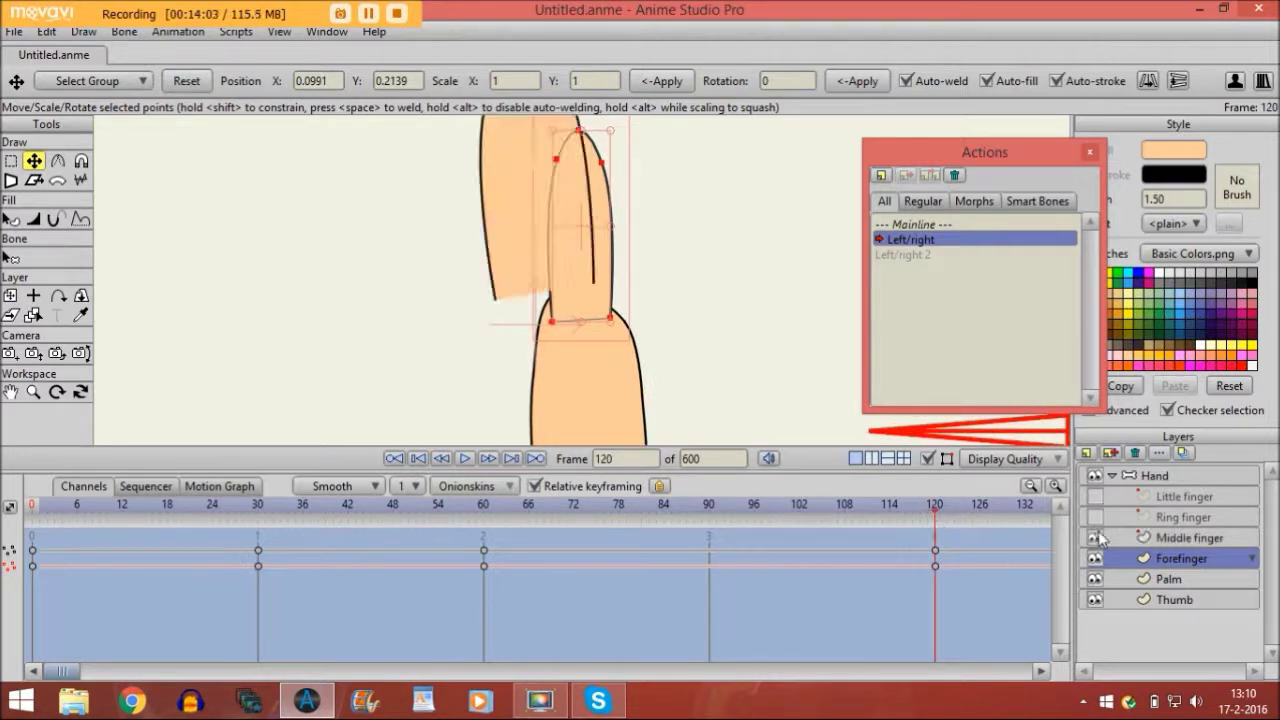
{"action": "left_click", "coordinate": [484, 511]}
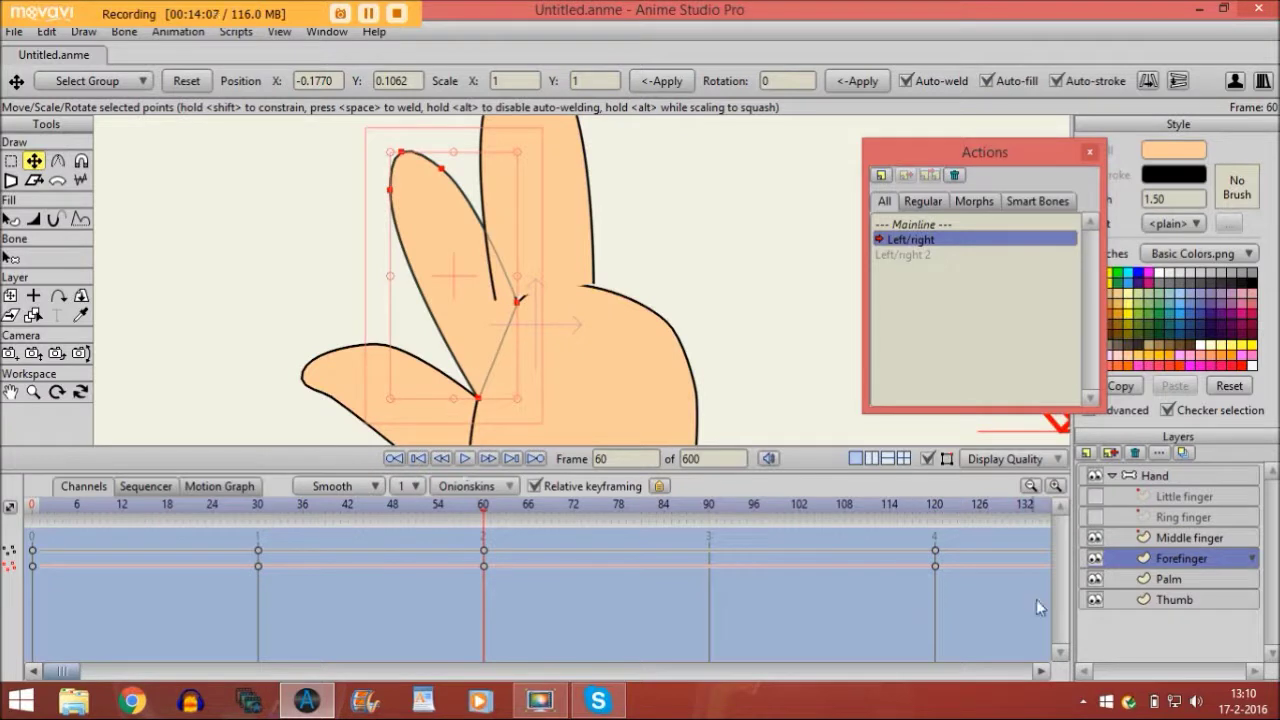
{"action": "left_click", "coordinate": [1176, 536]}
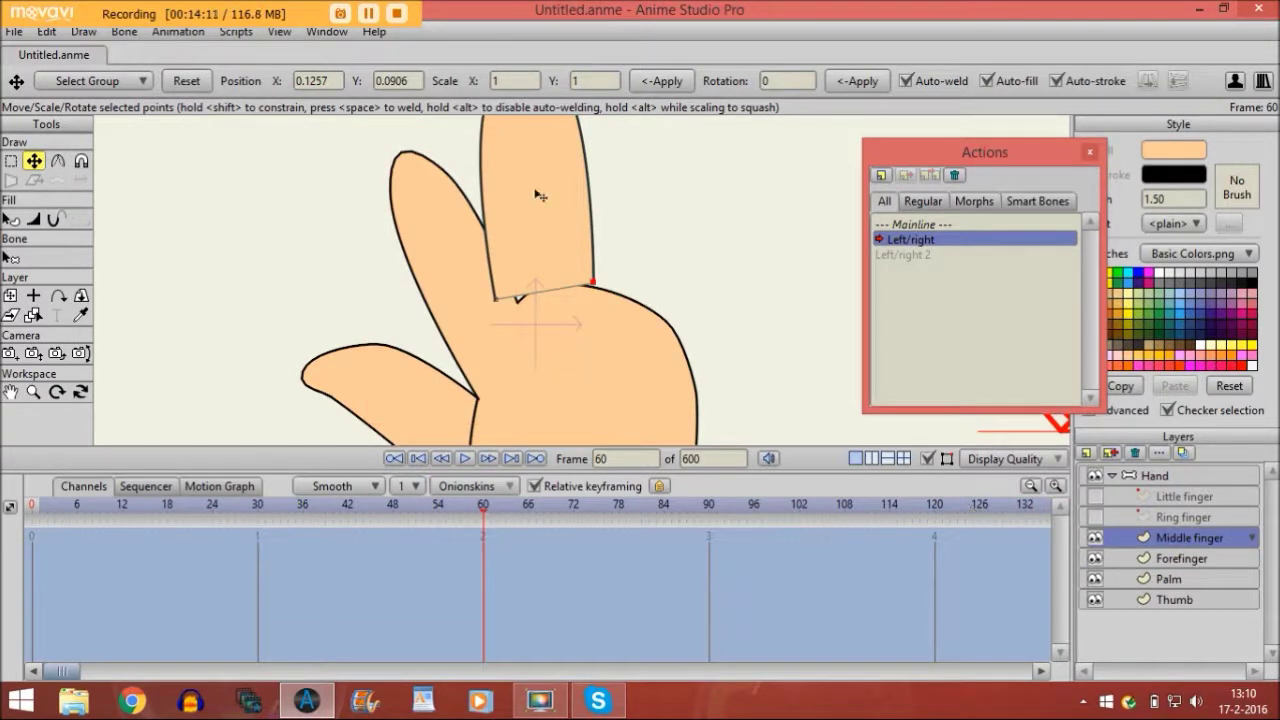
{"action": "left_click_drag", "start_coordinate": [557, 222], "coordinate": [575, 234]}
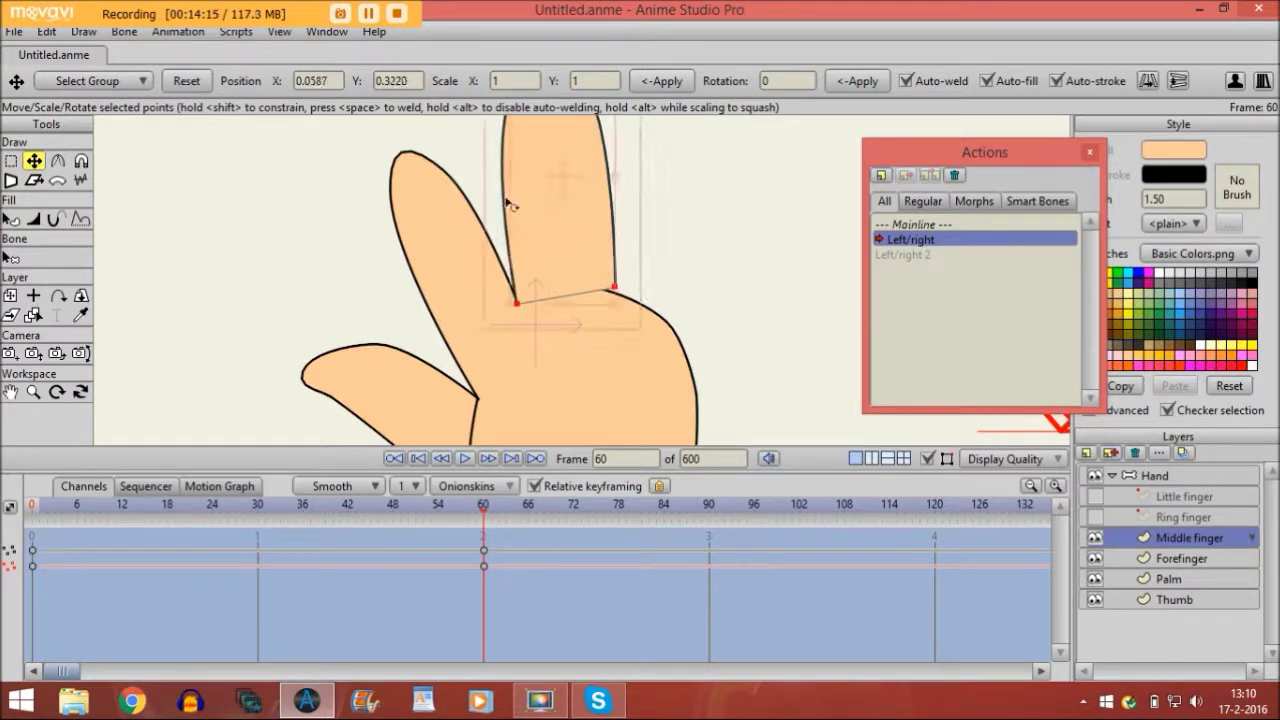
Step: At frame 60, narrow the middle finger and fit its outer base point to the palm outline
{"action": "left_click_drag", "start_coordinate": [510, 178], "coordinate": [555, 222]}
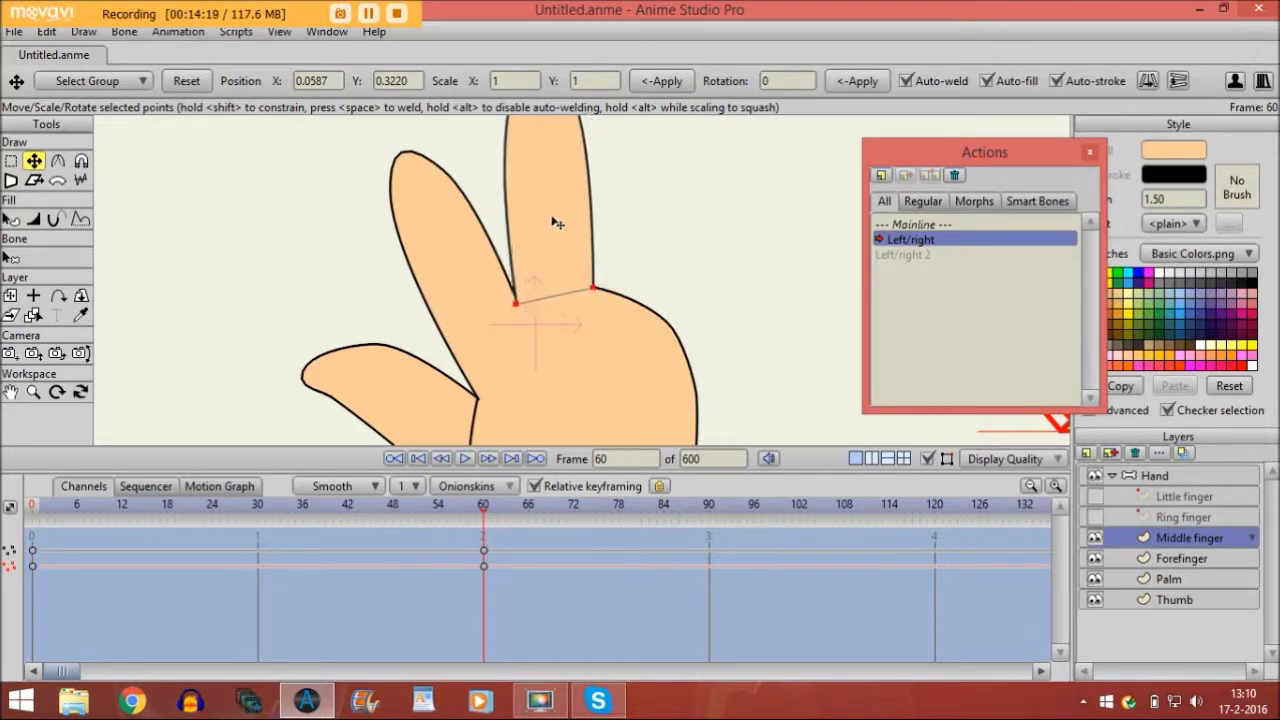
{"action": "left_click", "coordinate": [11, 391]}
{"action": "mouse_move", "coordinate": [412, 255]}
{"action": "left_mouse_down"}
{"action": "mouse_move", "coordinate": [380, 366]}
{"action": "mouse_move", "coordinate": [379, 342]}
{"action": "left_mouse_up"}
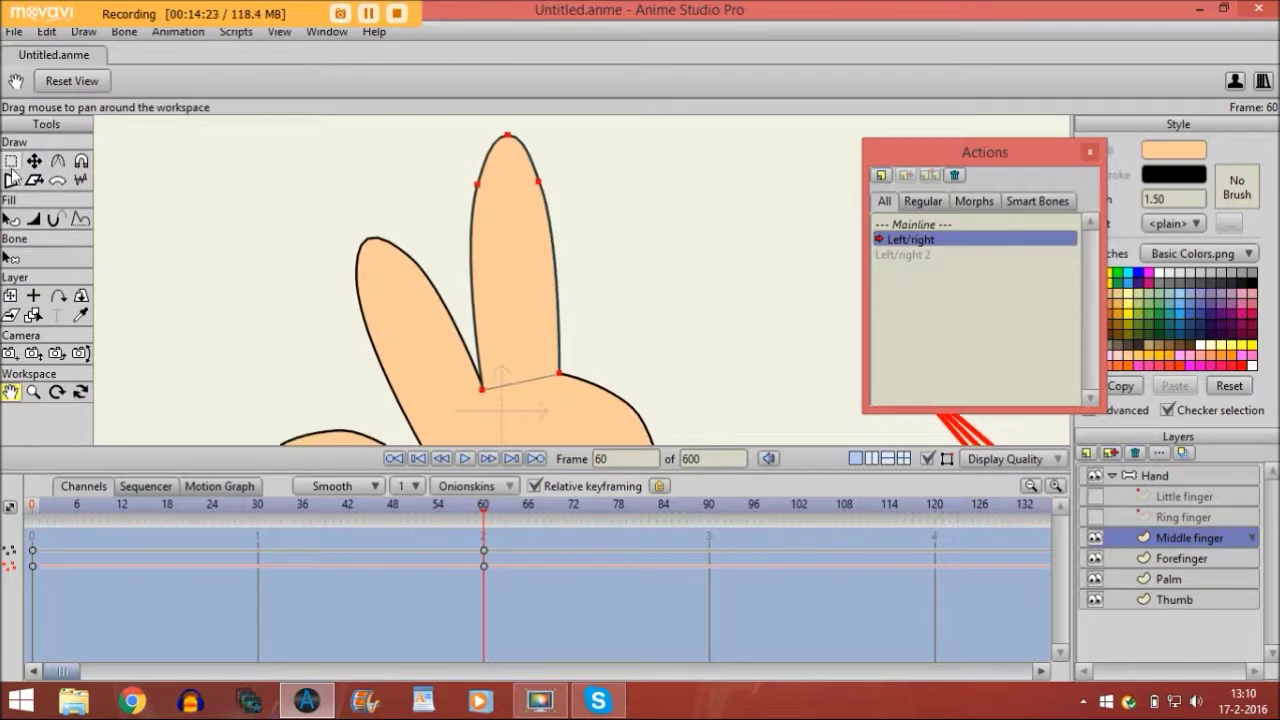
{"action": "left_click", "coordinate": [33, 161]}
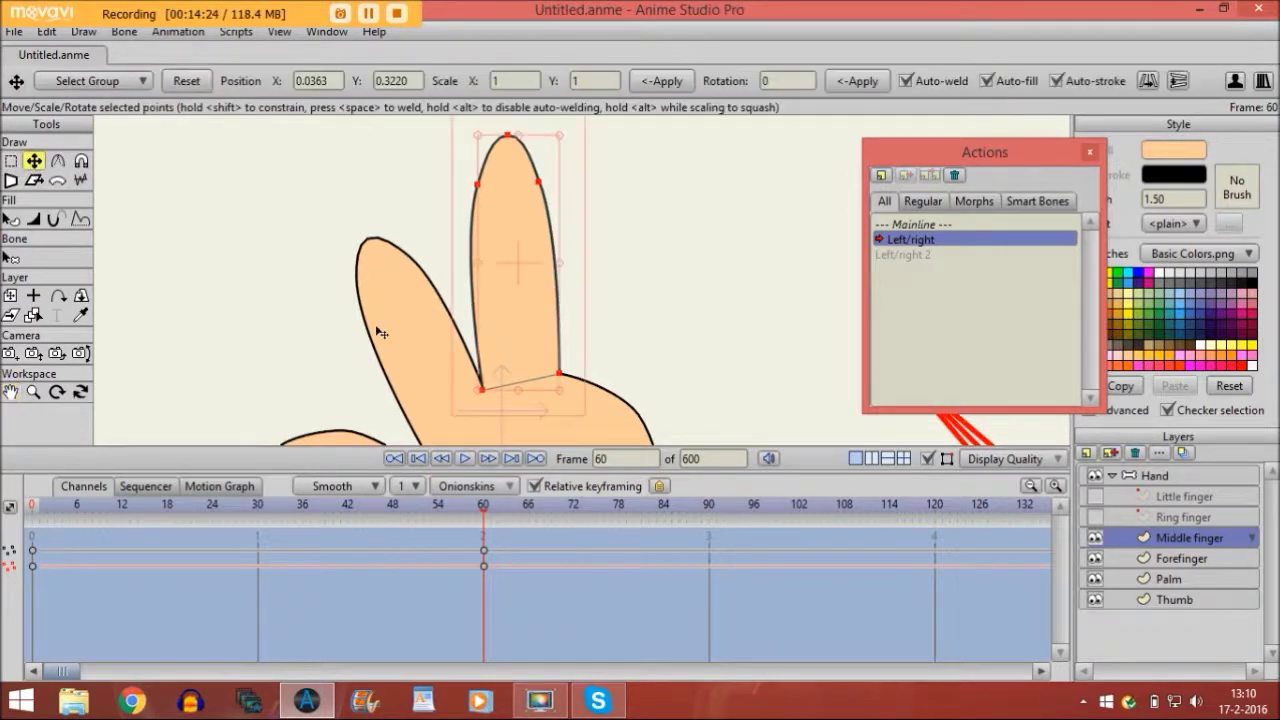
{"action": "left_click", "coordinate": [560, 378]}
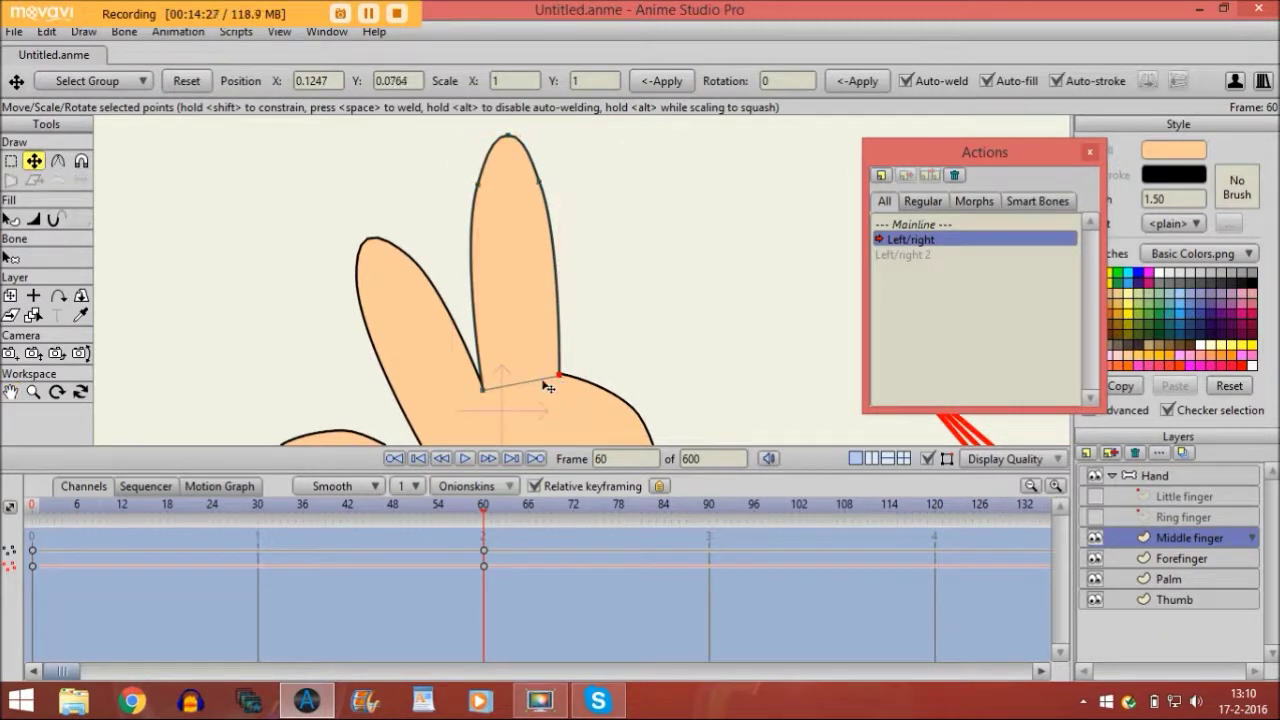
Step: Select the middle finger's three tip points and lower them slightly at frame 60 to shorten the finger
{"action": "left_click", "coordinate": [10, 161]}
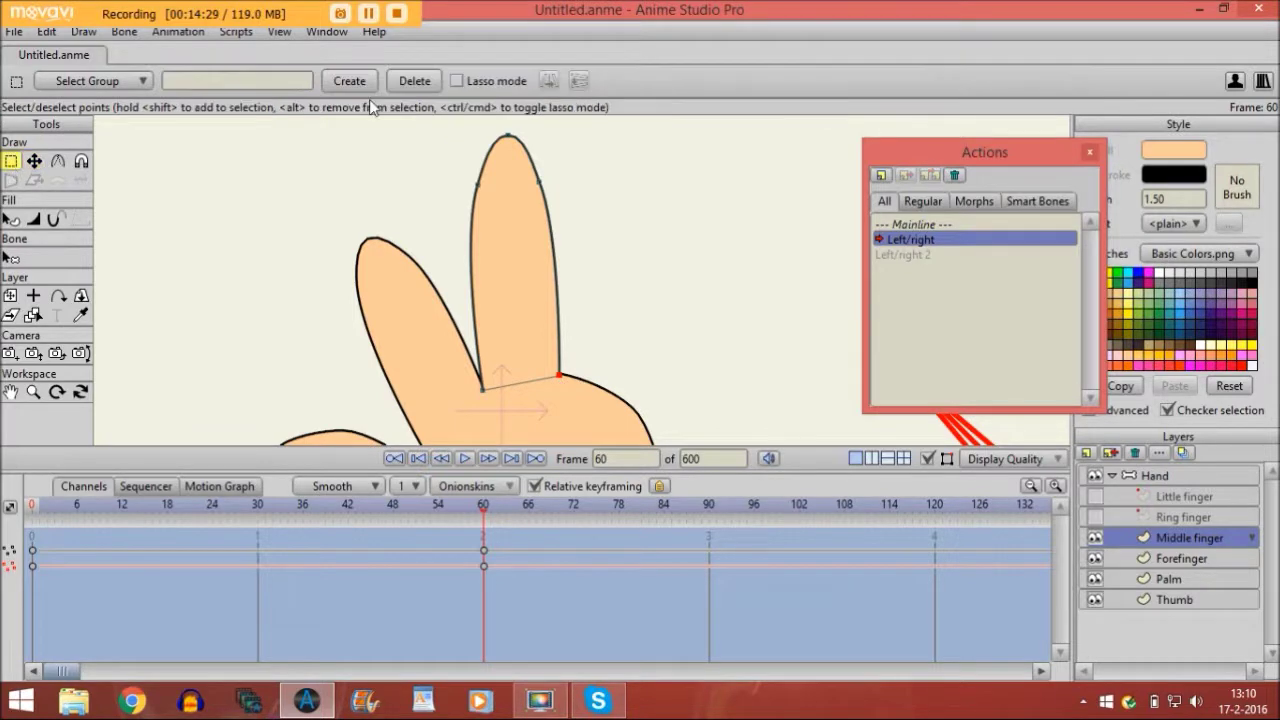
{"action": "left_click_drag", "start_coordinate": [396, 120], "coordinate": [580, 235]}
{"action": "left_click", "coordinate": [36, 164]}
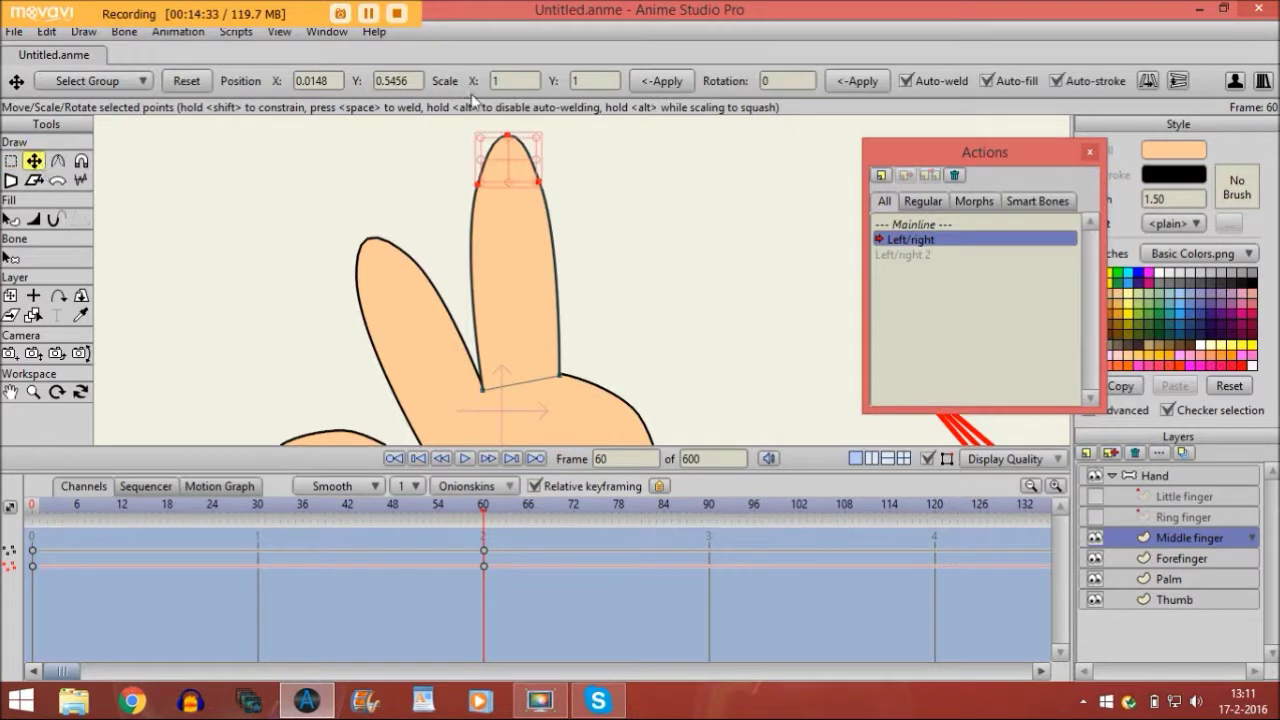
{"action": "left_click_drag", "start_coordinate": [505, 155], "coordinate": [506, 170]}
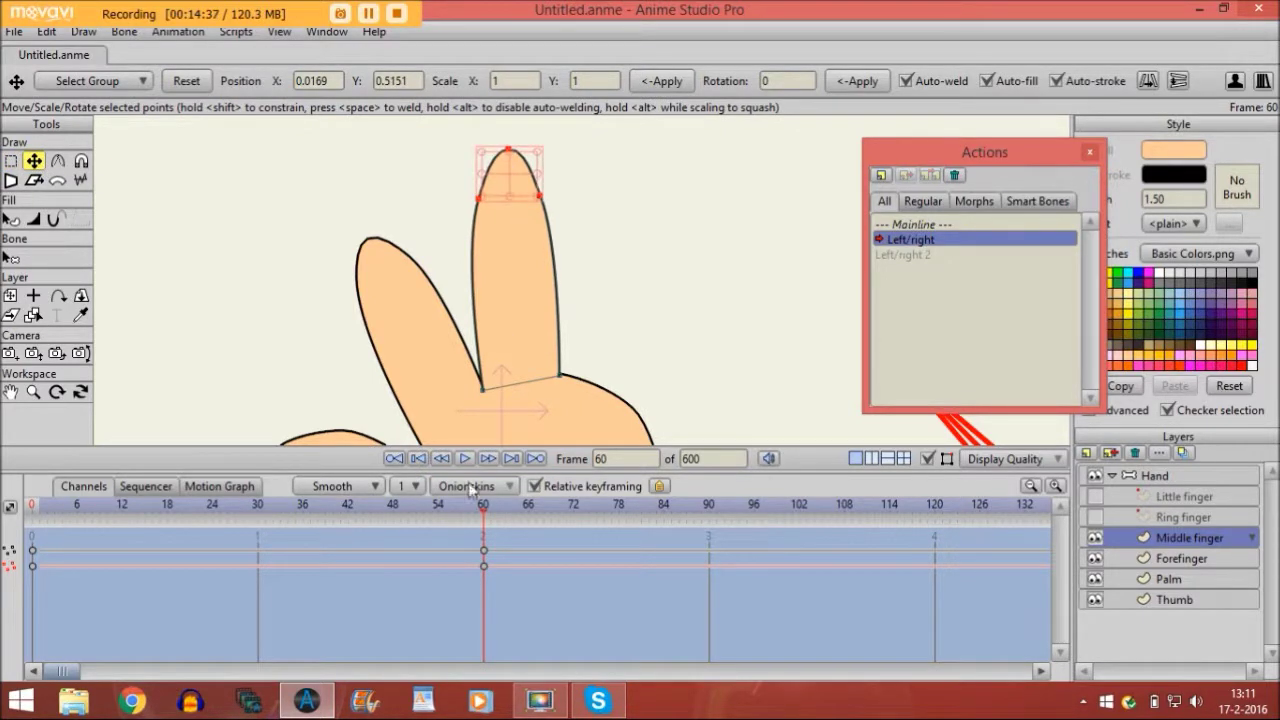
Step: At frame 48, adjust the middle finger's base point to meet the forefinger's base and preview the turn
{"action": "left_click_drag", "start_coordinate": [485, 515], "coordinate": [393, 499]}
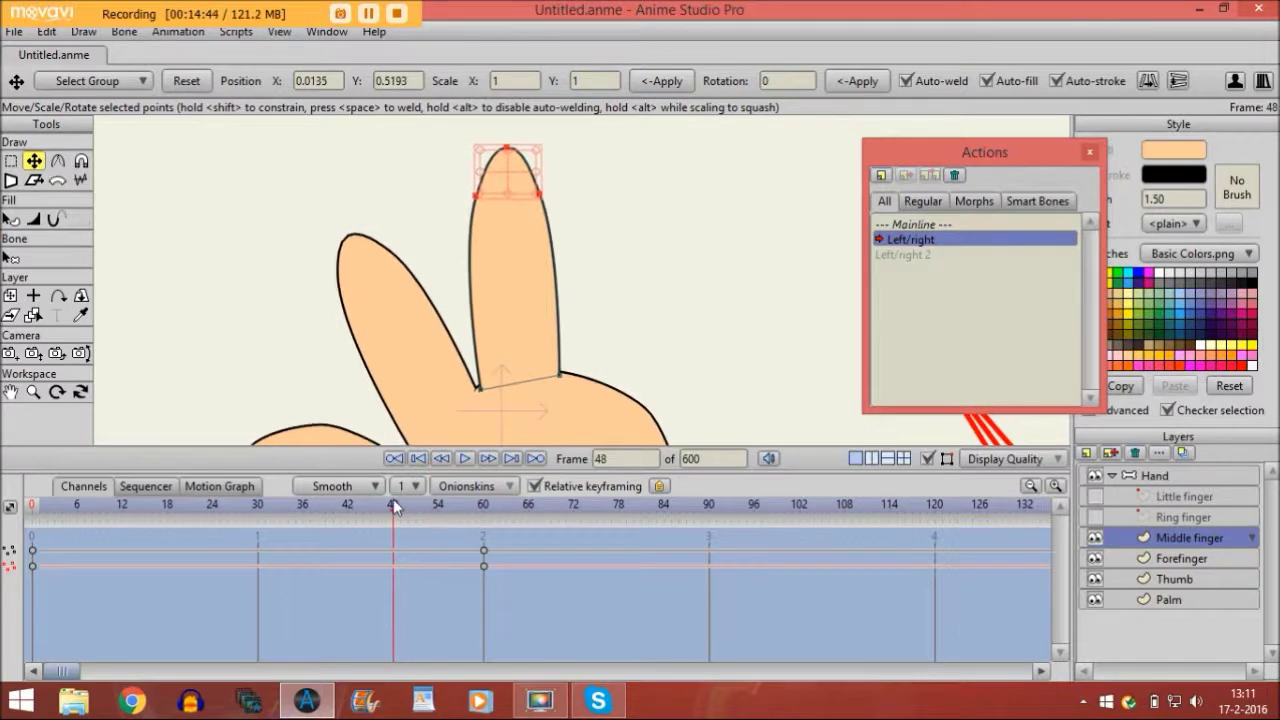
{"action": "left_click_drag", "start_coordinate": [489, 392], "coordinate": [481, 394]}
{"action": "left_click", "coordinate": [487, 394]}
{"action": "key", "text": "space"}
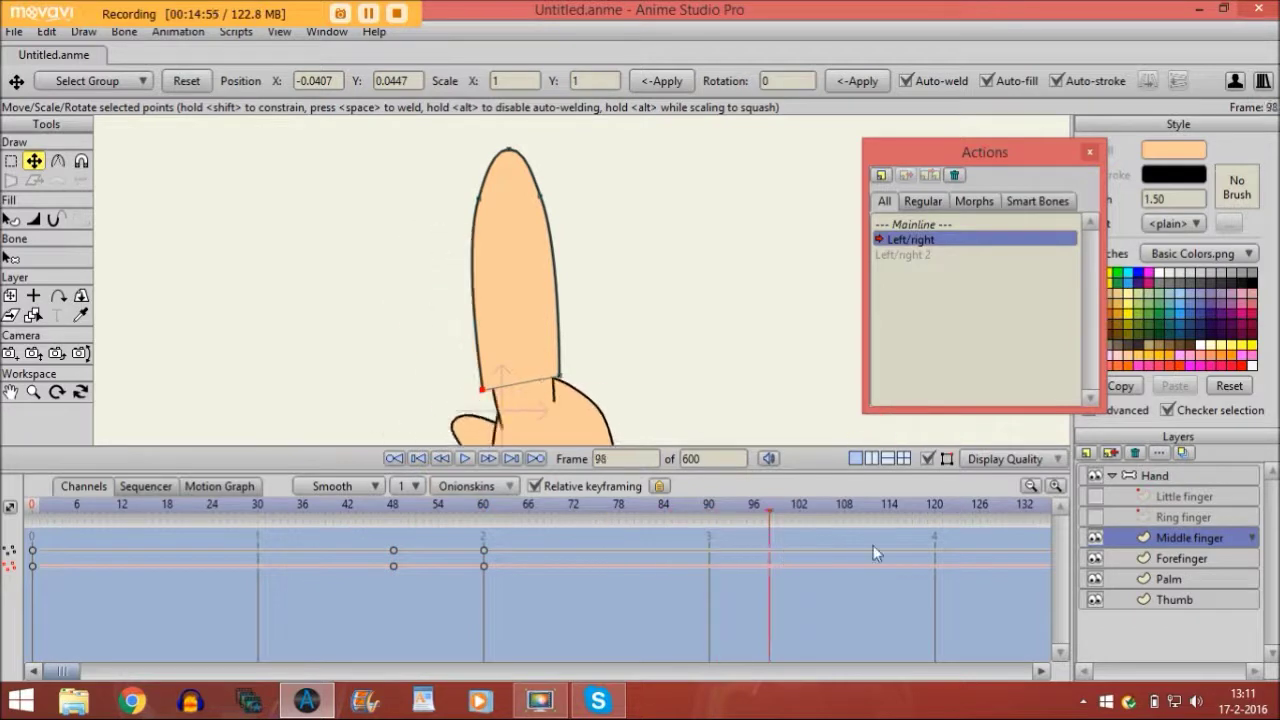
Step: At frame 120, narrow the middle finger, place it over the forefinger and lower its base points onto the sideways palm
{"action": "left_click", "coordinate": [932, 568]}
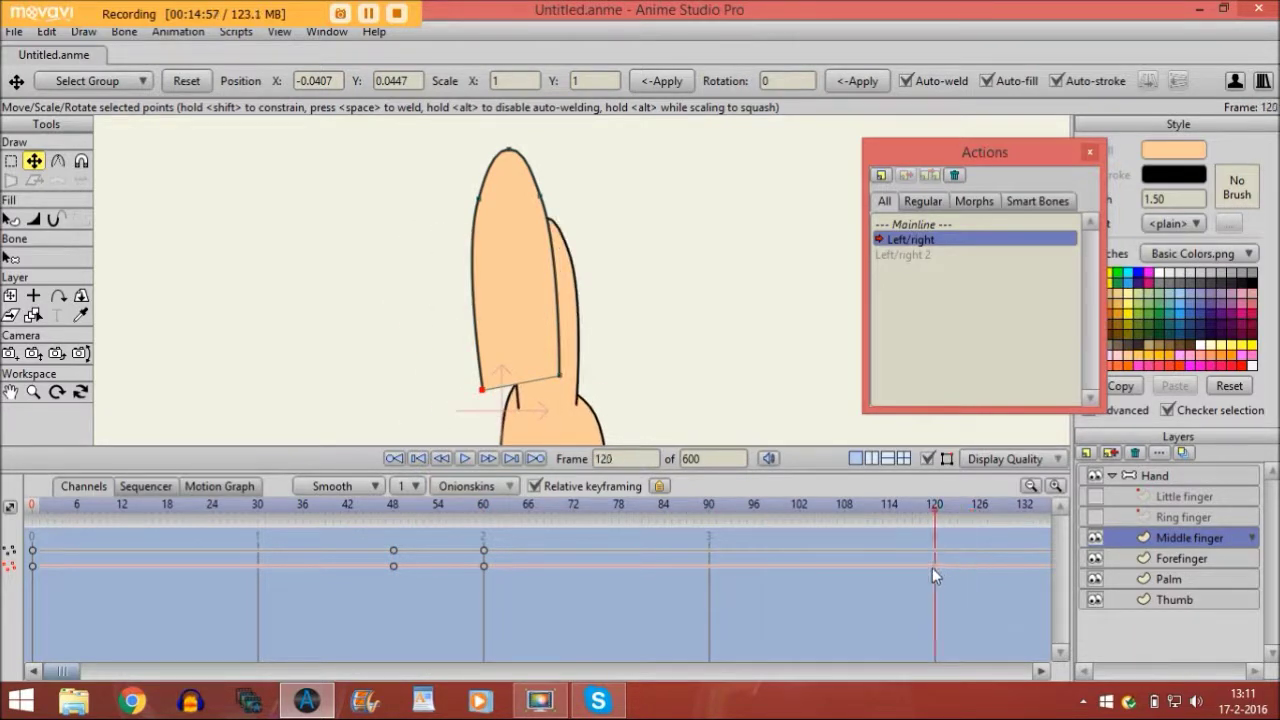
{"action": "left_click_drag", "start_coordinate": [511, 340], "coordinate": [535, 362]}
{"action": "left_click_drag", "start_coordinate": [503, 300], "coordinate": [541, 310]}
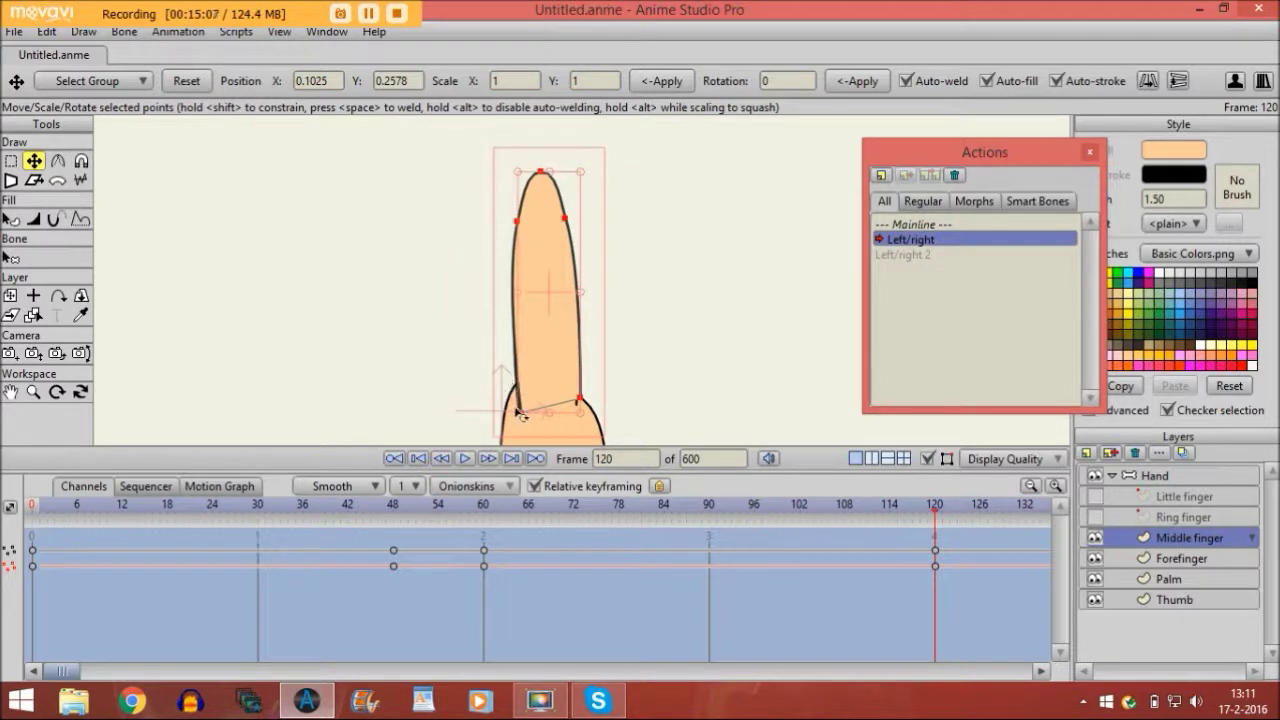
{"action": "left_click", "coordinate": [516, 414]}
{"action": "left_click_drag", "start_coordinate": [522, 424], "coordinate": [569, 426]}
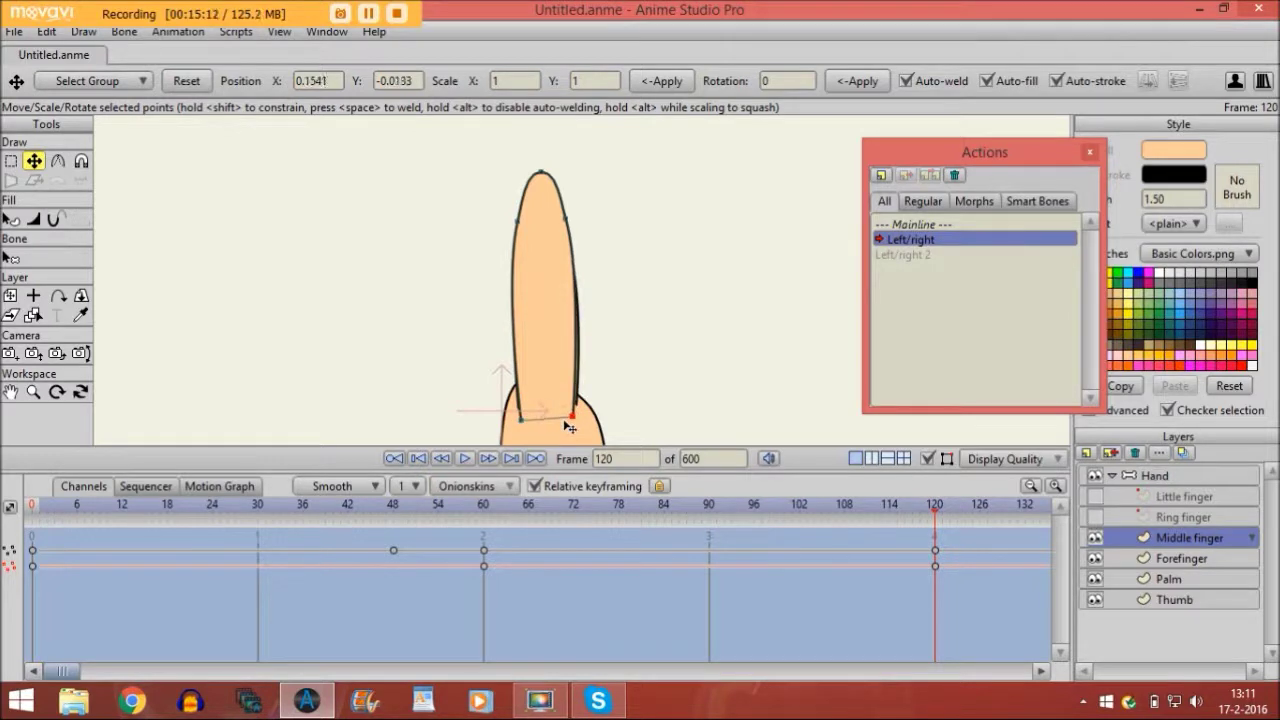
Step: Show the Ring finger layer and, at frame 60, move the finger against the middle finger's base and narrow it
{"action": "left_click", "coordinate": [11, 392]}
{"action": "left_click_drag", "start_coordinate": [414, 277], "coordinate": [429, 236]}
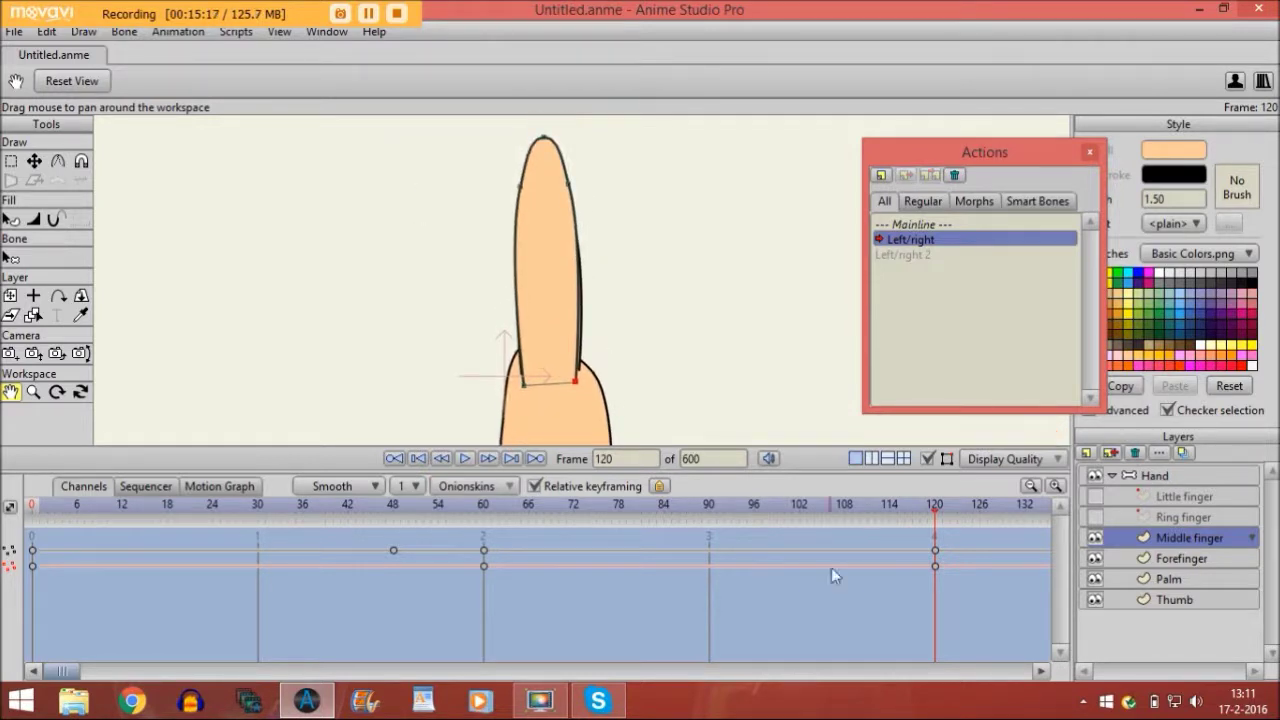
{"action": "left_click", "coordinate": [484, 508]}
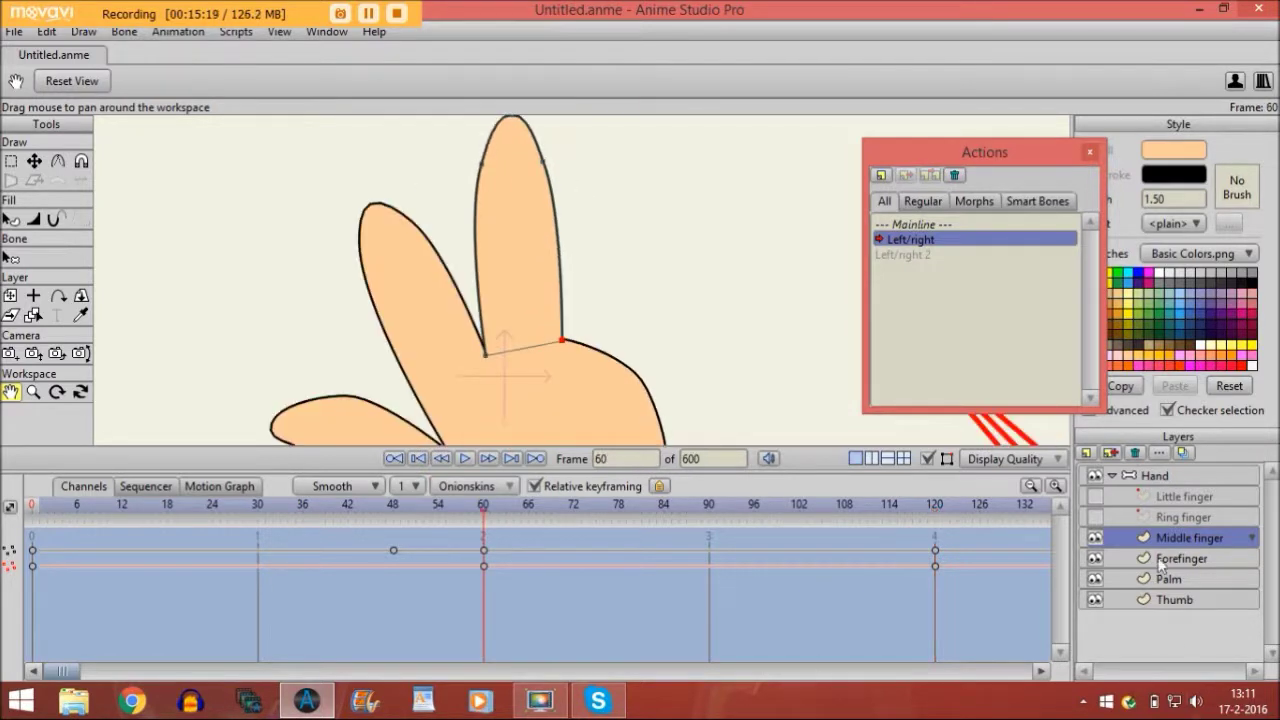
{"action": "left_click", "coordinate": [1095, 517]}
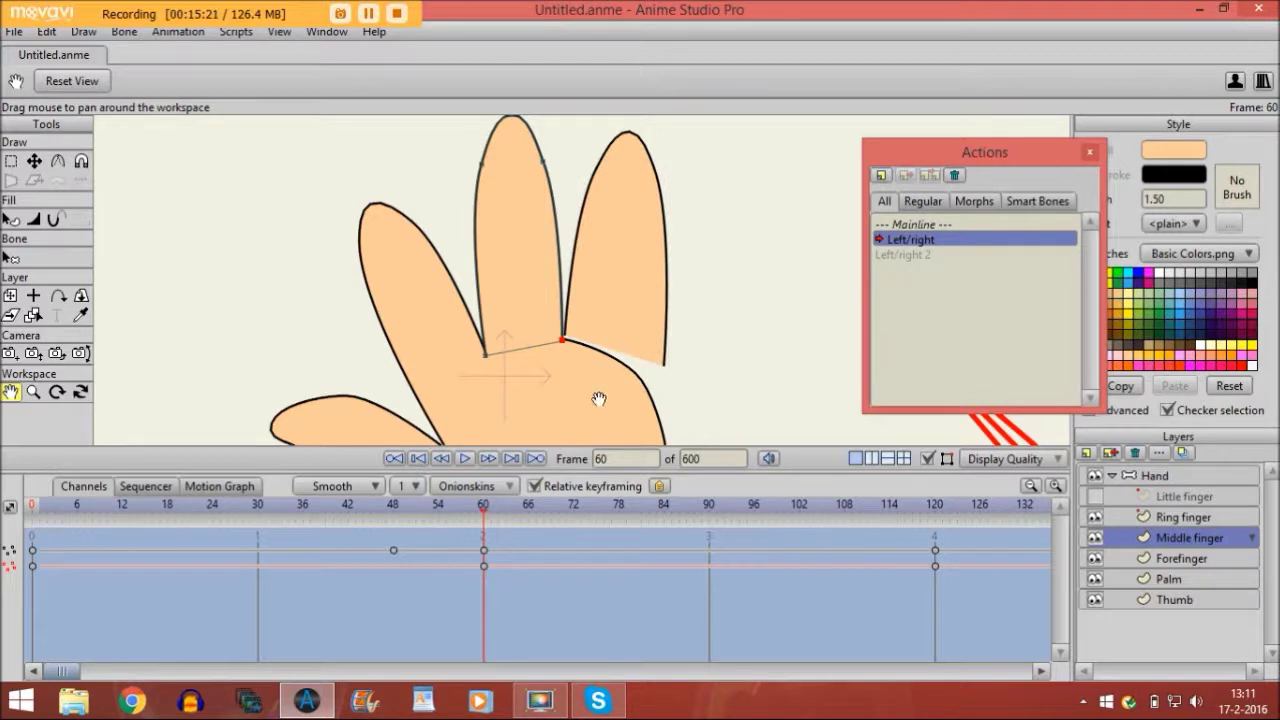
{"action": "left_click", "coordinate": [1125, 523]}
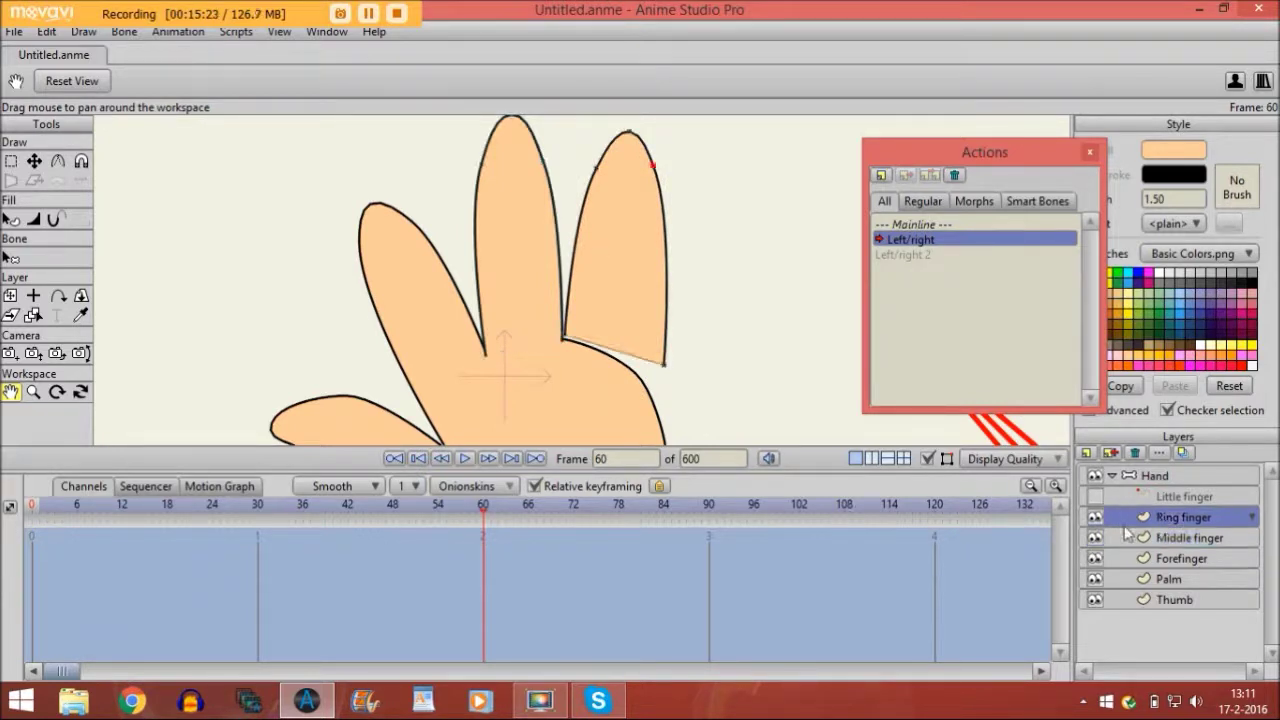
{"action": "left_click", "coordinate": [34, 161]}
{"action": "key", "text": "ctrl+a"}
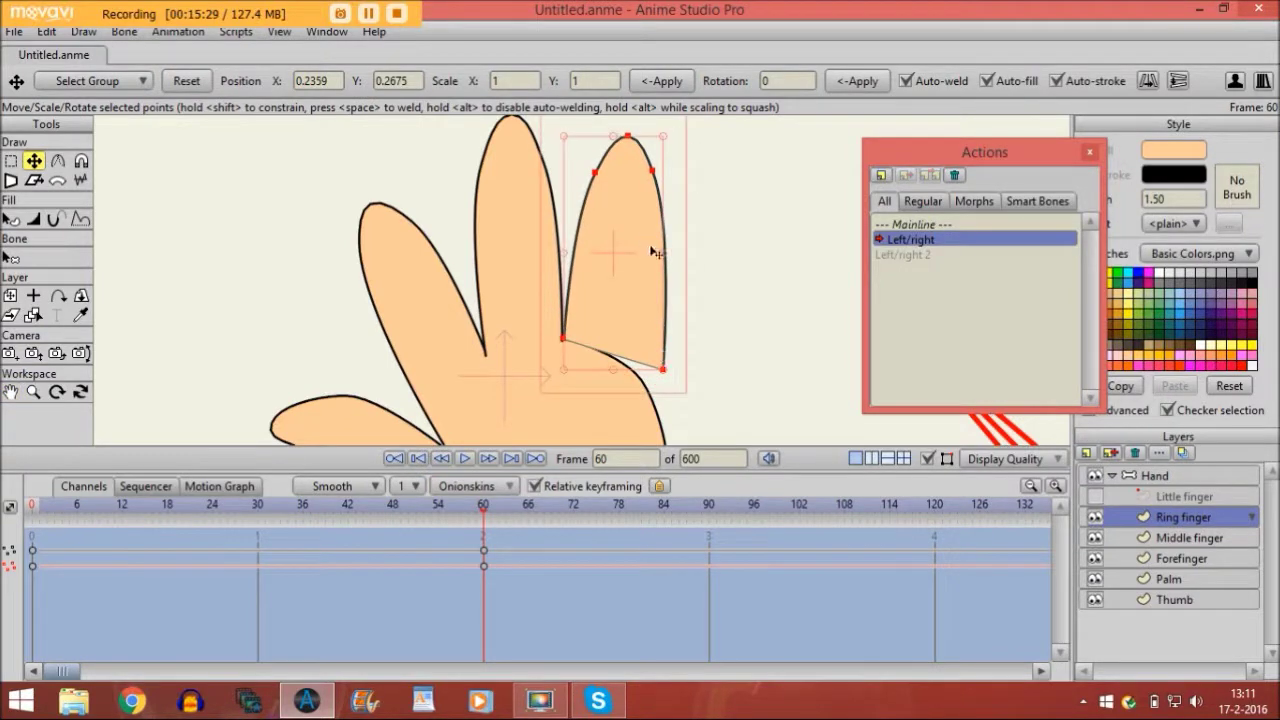
{"action": "left_click_drag", "start_coordinate": [662, 258], "coordinate": [636, 272]}
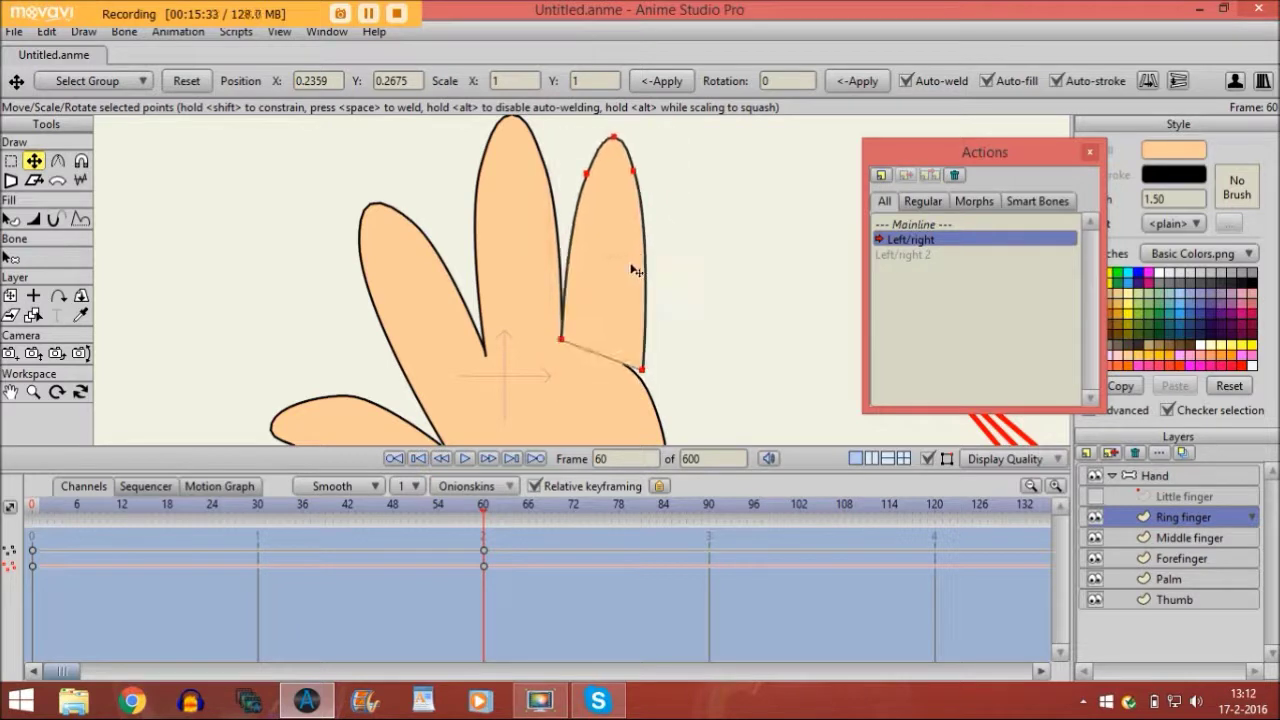
Step: At frame 60, fit the ring finger's outer base point to the palm outline and shift its three tip points slightly up and outward
{"action": "left_click", "coordinate": [641, 368]}
{"action": "left_click_drag", "start_coordinate": [641, 368], "coordinate": [631, 372]}
{"action": "left_click", "coordinate": [10, 161]}
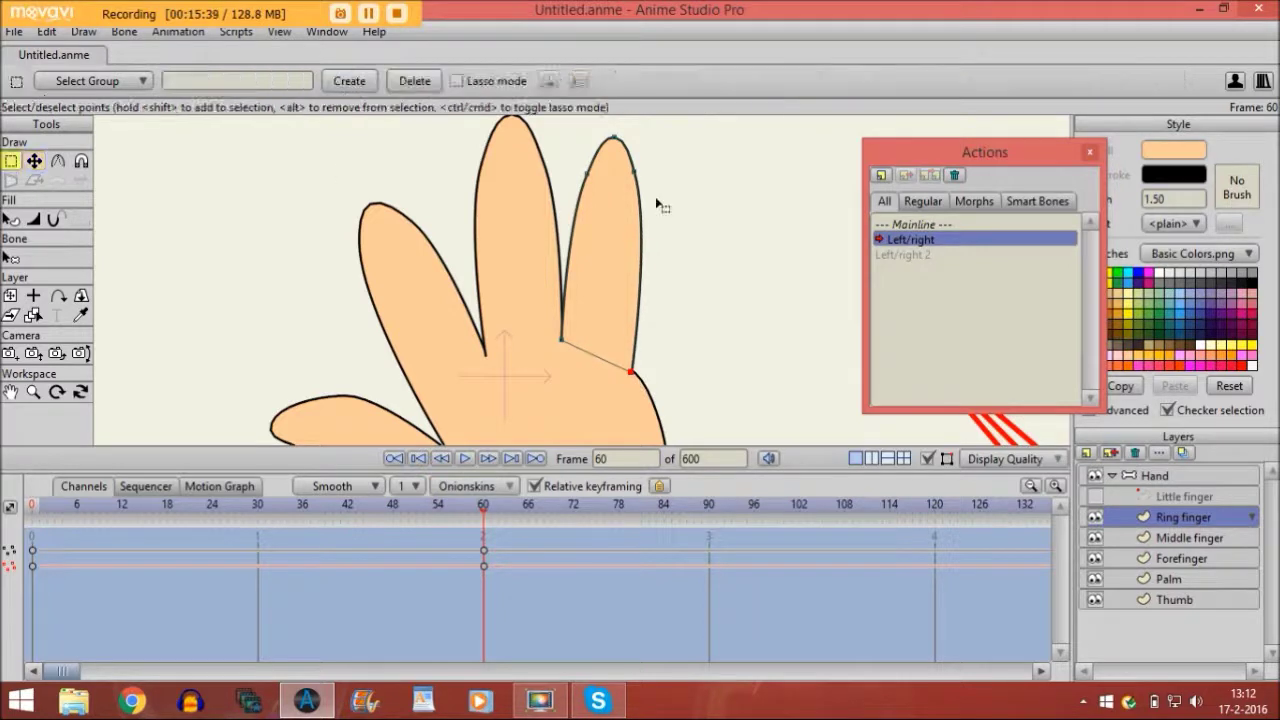
{"action": "left_click_drag", "start_coordinate": [657, 205], "coordinate": [538, 114]}
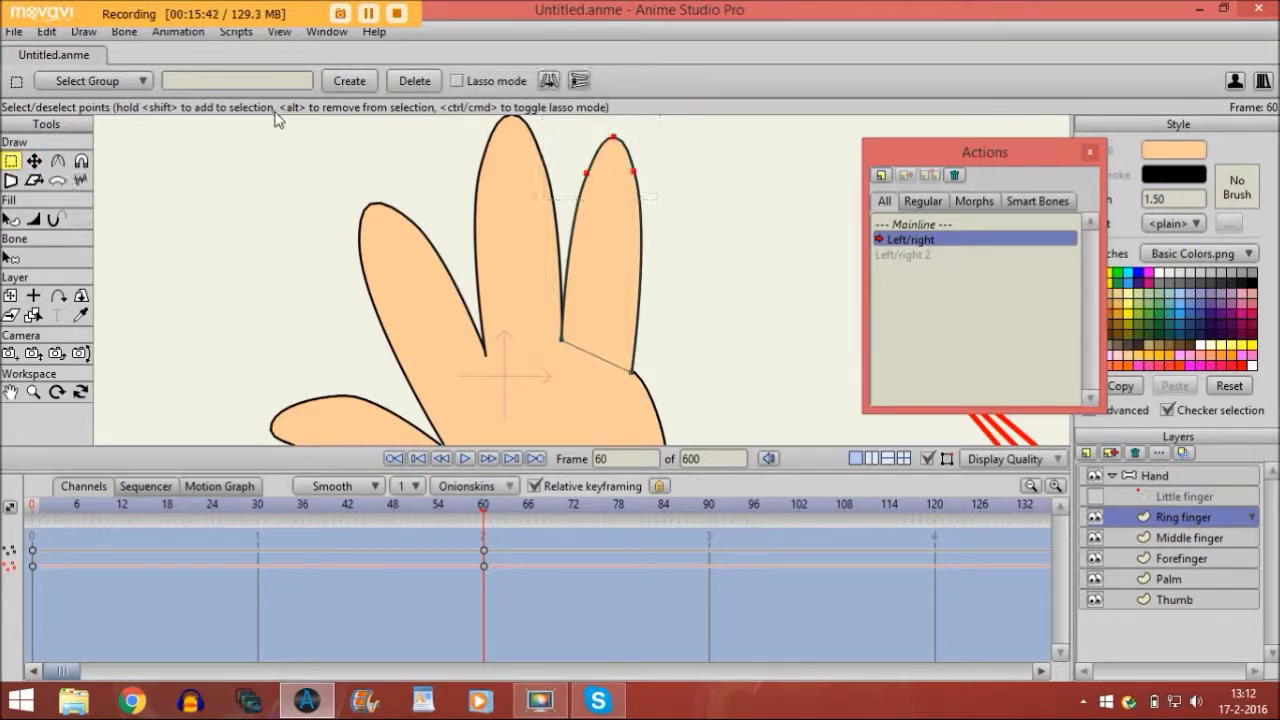
{"action": "left_click", "coordinate": [34, 160]}
{"action": "left_click_drag", "start_coordinate": [620, 165], "coordinate": [650, 155]}
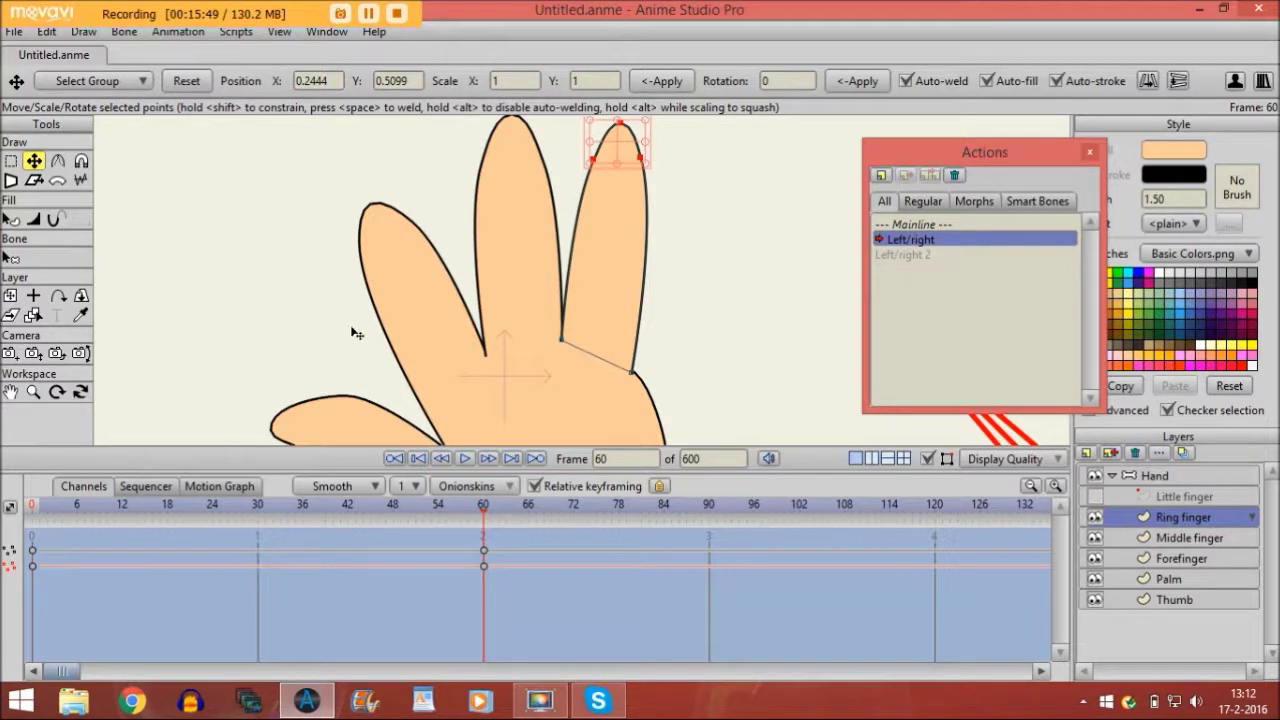
{"action": "left_click", "coordinate": [635, 376]}
{"action": "left_click_drag", "start_coordinate": [634, 378], "coordinate": [641, 384]}
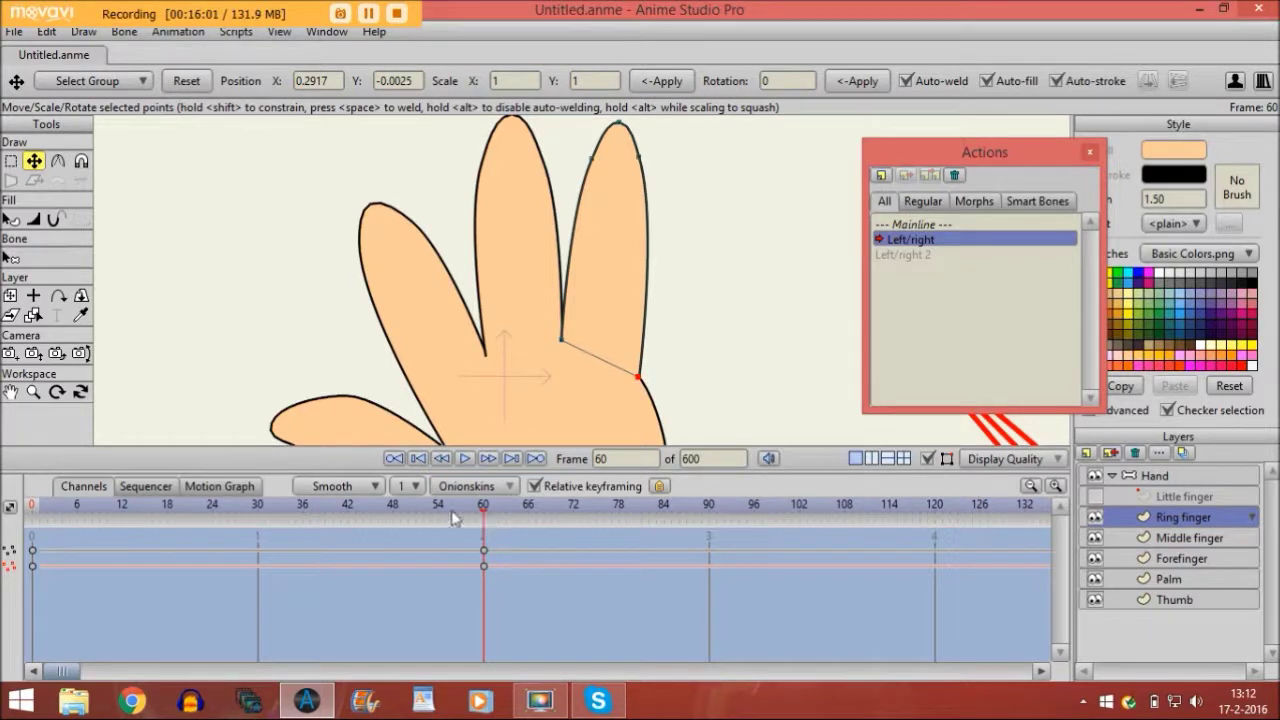
Step: At frame 30, nudge the ring finger's outer base point onto the palm outline and preview the turn
{"action": "mouse_move", "coordinate": [432, 512]}
{"action": "left_mouse_down"}
{"action": "mouse_move", "coordinate": [170, 511]}
{"action": "mouse_move", "coordinate": [258, 525]}
{"action": "left_mouse_up"}
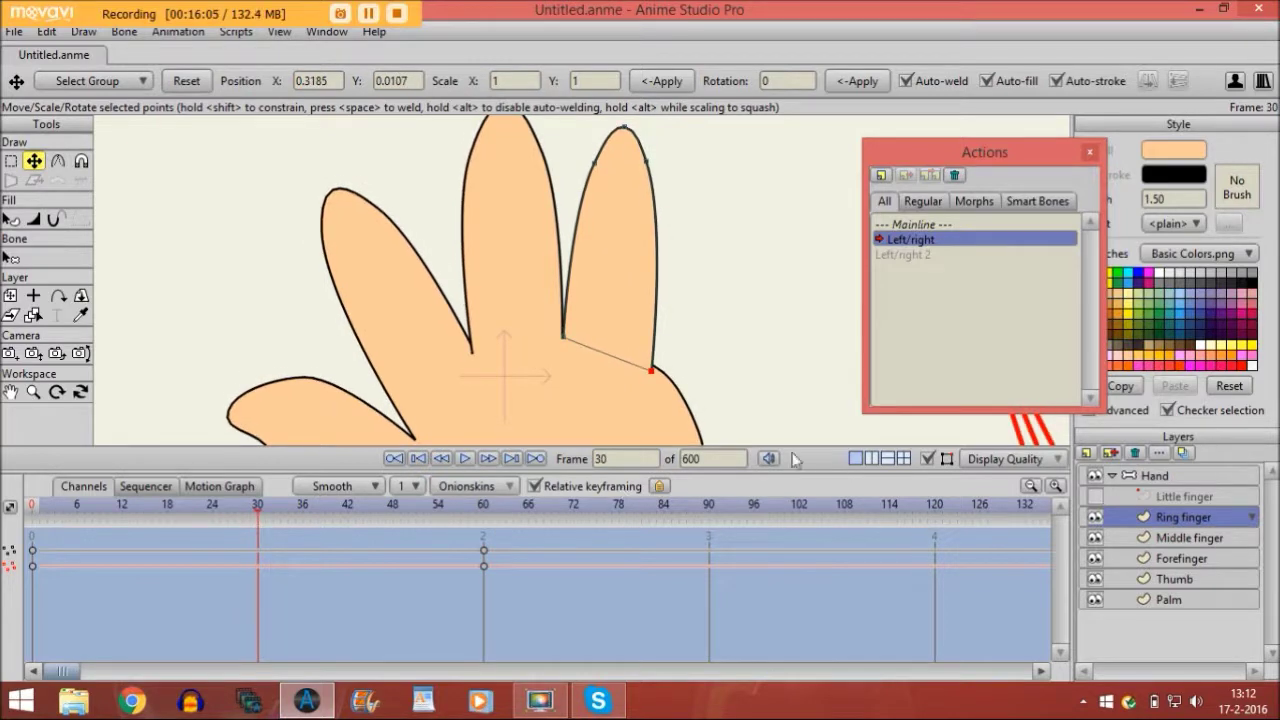
{"action": "left_click_drag", "start_coordinate": [660, 384], "coordinate": [663, 383]}
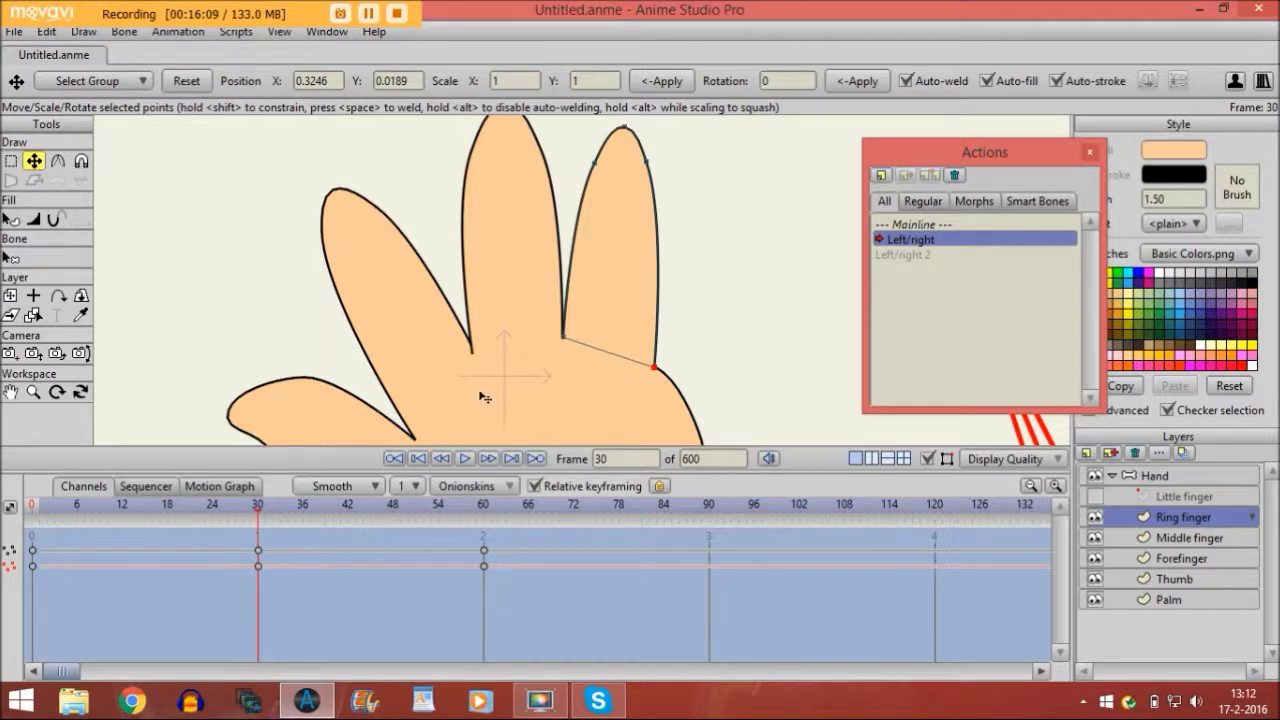
{"action": "mouse_move", "coordinate": [267, 507]}
{"action": "left_mouse_down"}
{"action": "mouse_move", "coordinate": [444, 500]}
{"action": "mouse_move", "coordinate": [323, 505]}
{"action": "mouse_move", "coordinate": [484, 511]}
{"action": "left_mouse_up"}
{"action": "left_click", "coordinate": [465, 458]}
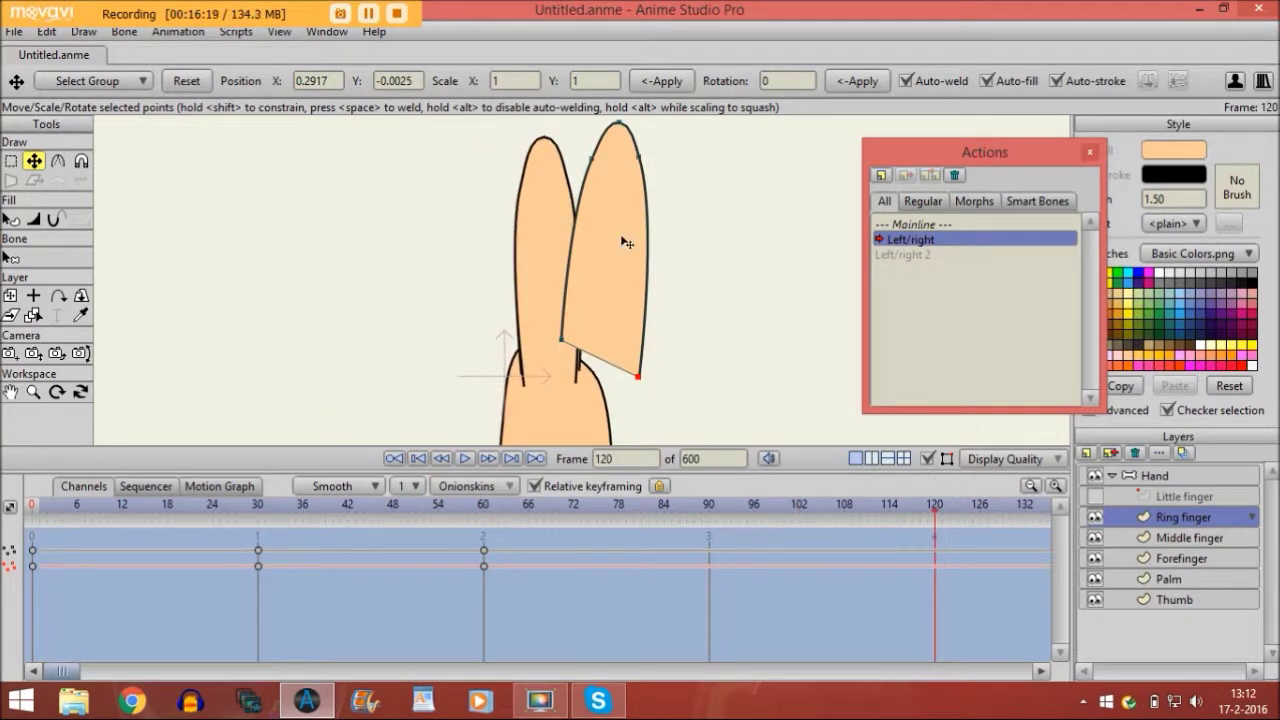
Step: At frame 120, narrow the whole ring finger and place it over the middle finger with its base points level
{"action": "key", "text": "ctrl+a"}
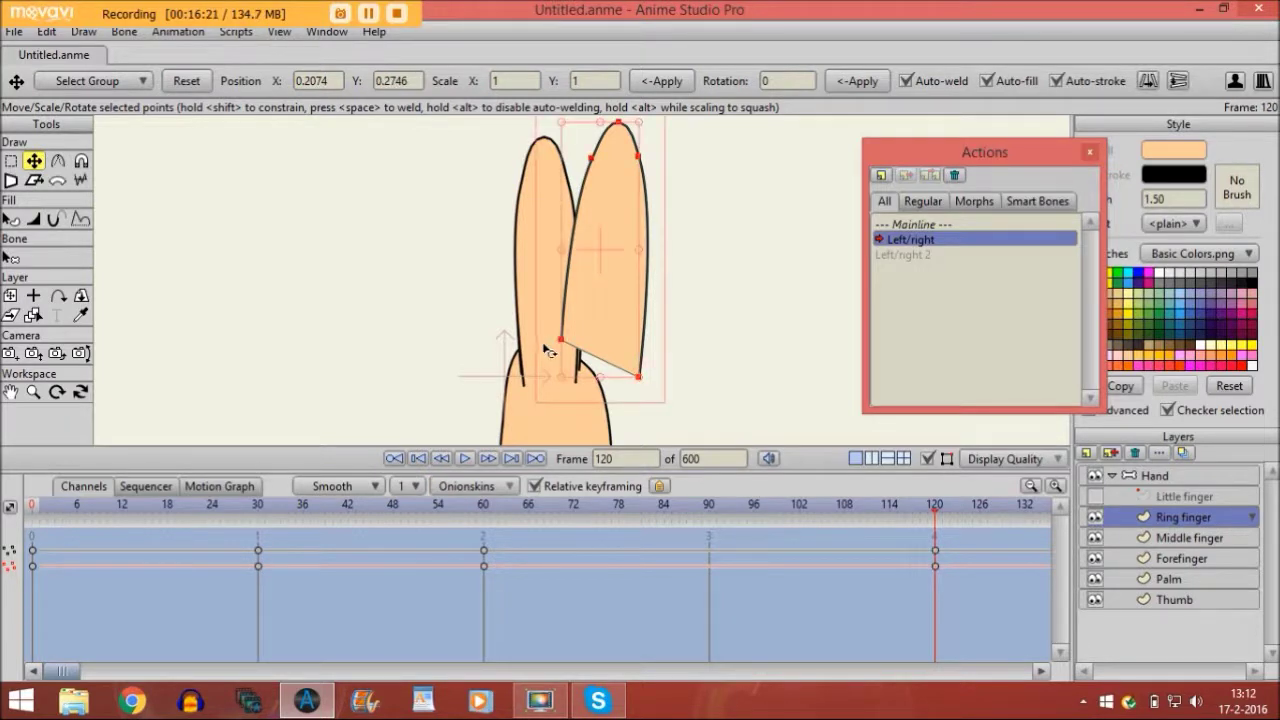
{"action": "left_click_drag", "start_coordinate": [548, 362], "coordinate": [578, 395]}
{"action": "left_click", "coordinate": [522, 230]}
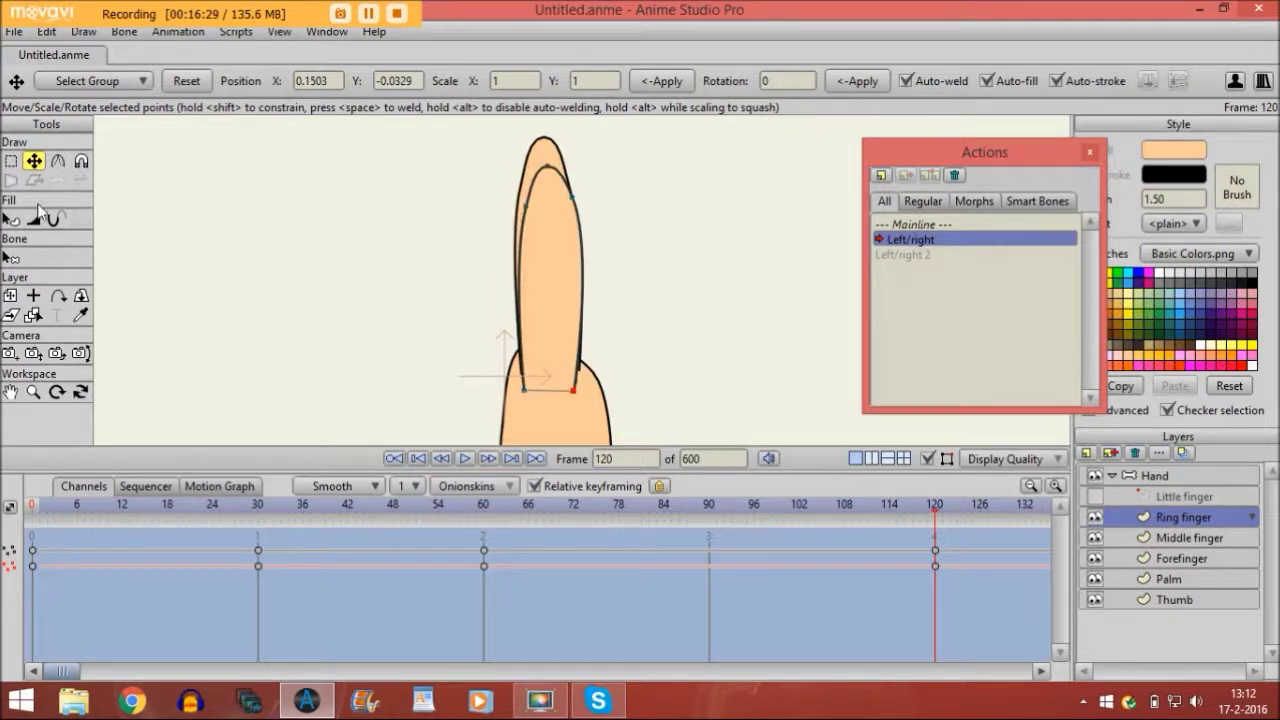
Step: Select the ring finger's three tip points and raise them at frame 120 to cover the middle finger's tip
{"action": "left_click", "coordinate": [11, 160]}
{"action": "left_click_drag", "start_coordinate": [492, 178], "coordinate": [654, 246]}
{"action": "left_click_drag", "start_coordinate": [654, 240], "coordinate": [495, 151]}
{"action": "left_click", "coordinate": [33, 160]}
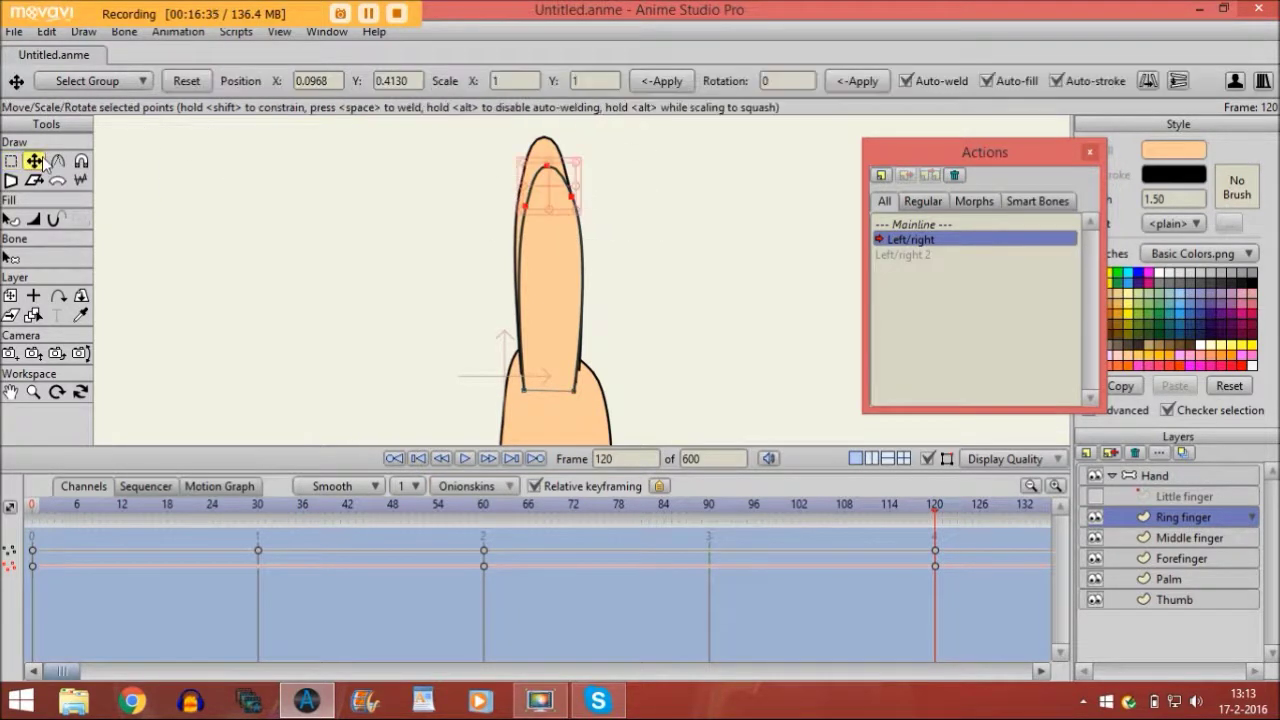
{"action": "left_click_drag", "start_coordinate": [553, 204], "coordinate": [546, 164]}
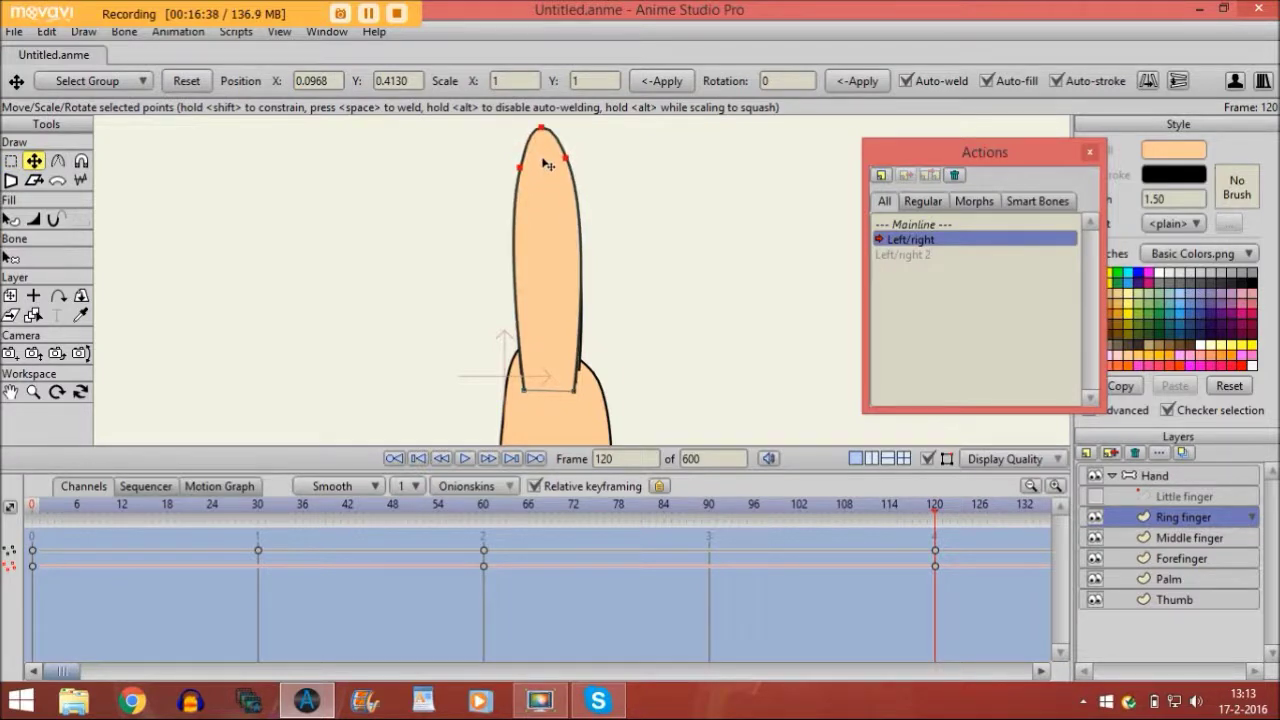
Step: Nudge the ring finger's two base points at frame 120 so they line up level over the middle finger's base
{"action": "left_click", "coordinate": [576, 385]}
{"action": "left_click_drag", "start_coordinate": [583, 386], "coordinate": [586, 390]}
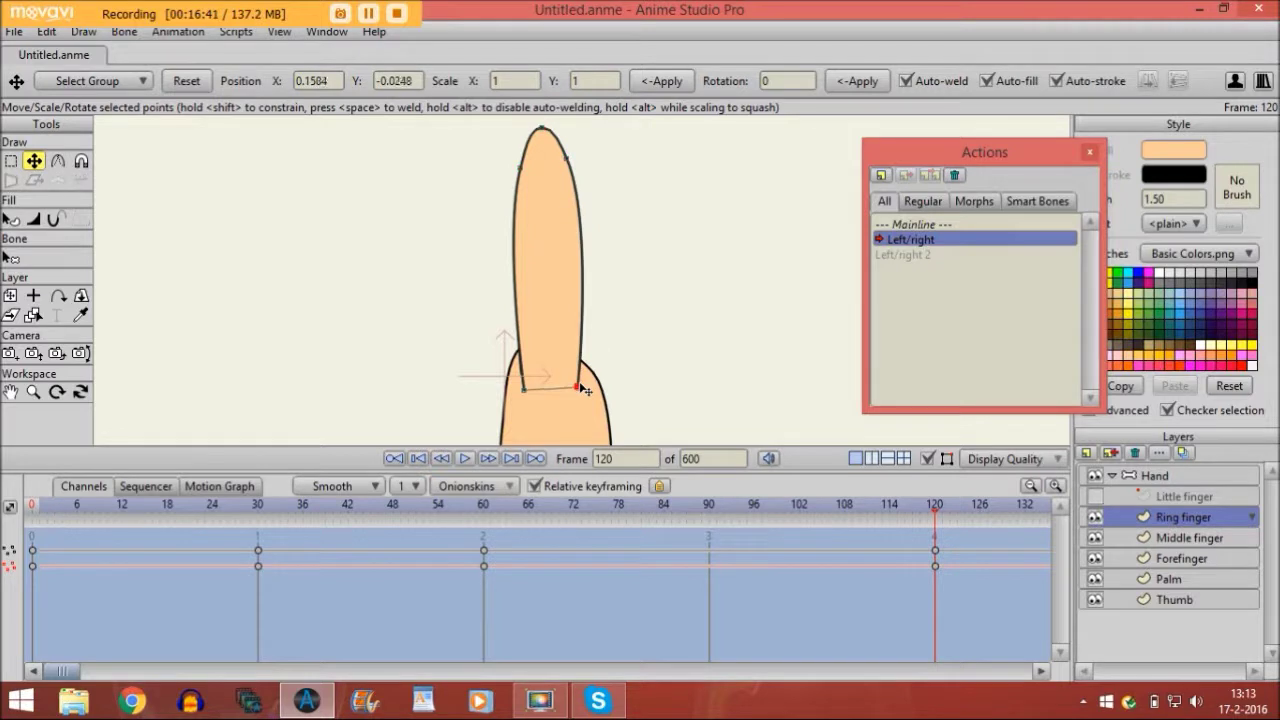
{"action": "left_click", "coordinate": [524, 387]}
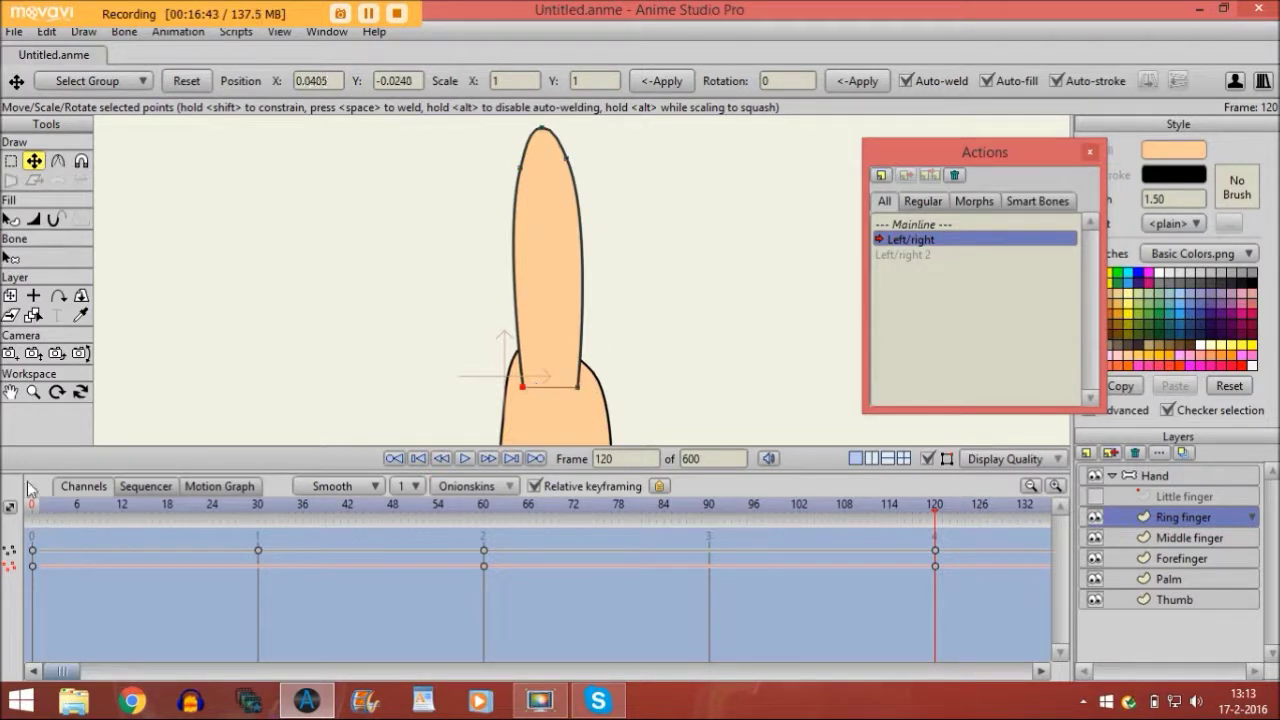
Step: Show the Little finger layer and, at frame 60, move the whole finger so its inner base point meets the ring finger's outer base point
{"action": "left_click", "coordinate": [10, 393]}
{"action": "left_click_drag", "start_coordinate": [289, 357], "coordinate": [310, 300]}
{"action": "left_click_drag", "start_coordinate": [469, 511], "coordinate": [489, 535]}
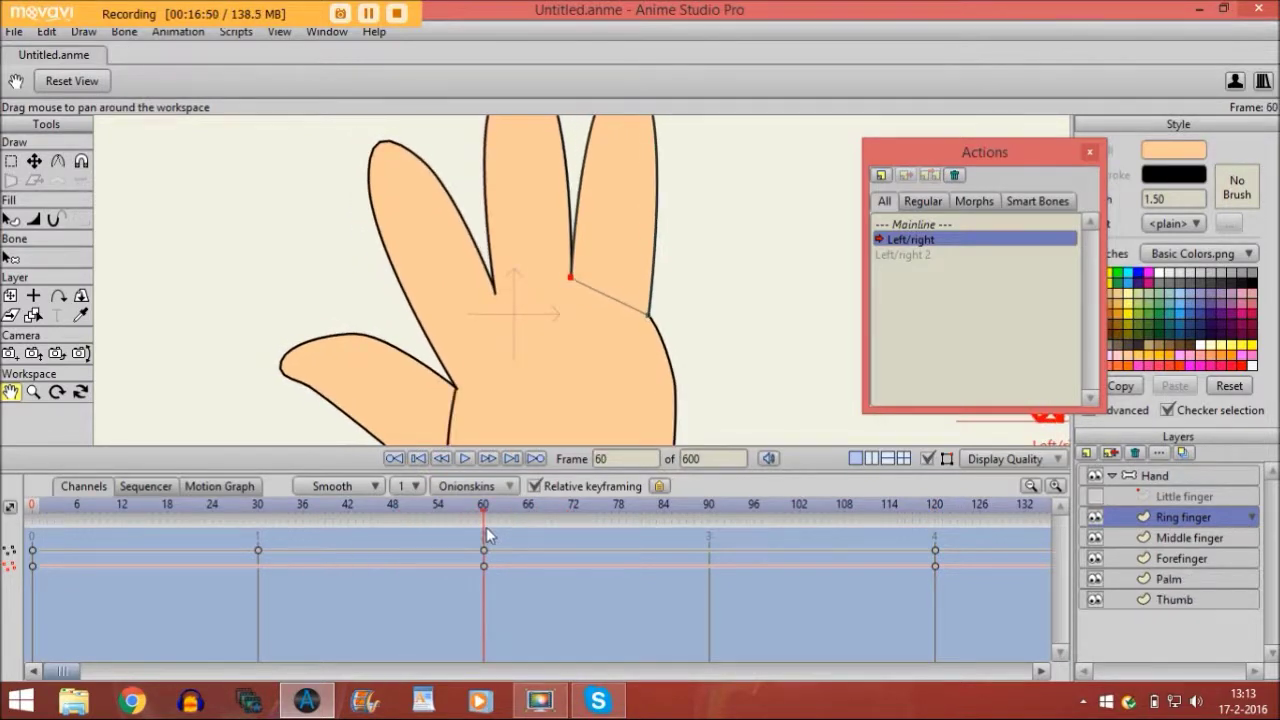
{"action": "left_click", "coordinate": [1096, 497]}
{"action": "left_click", "coordinate": [1124, 497]}
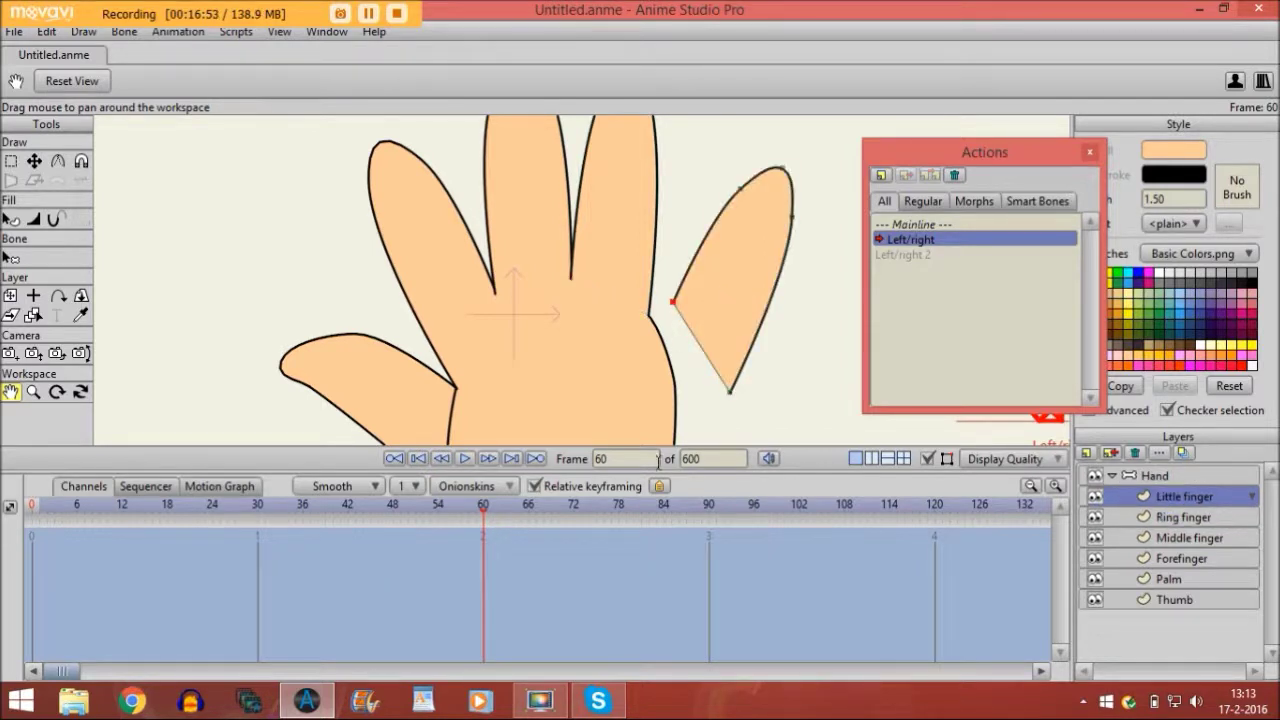
{"action": "left_click", "coordinate": [36, 162]}
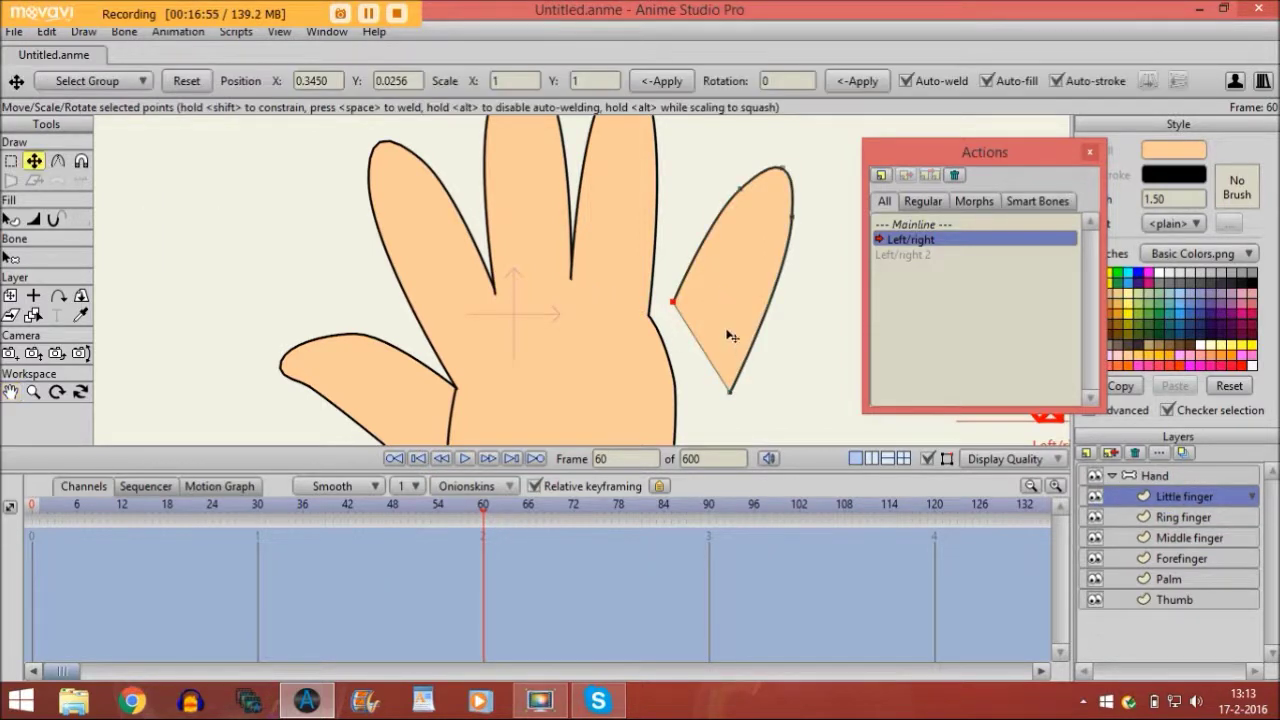
{"action": "key", "text": "ctrl+a"}
{"action": "left_click_drag", "start_coordinate": [731, 336], "coordinate": [706, 350]}
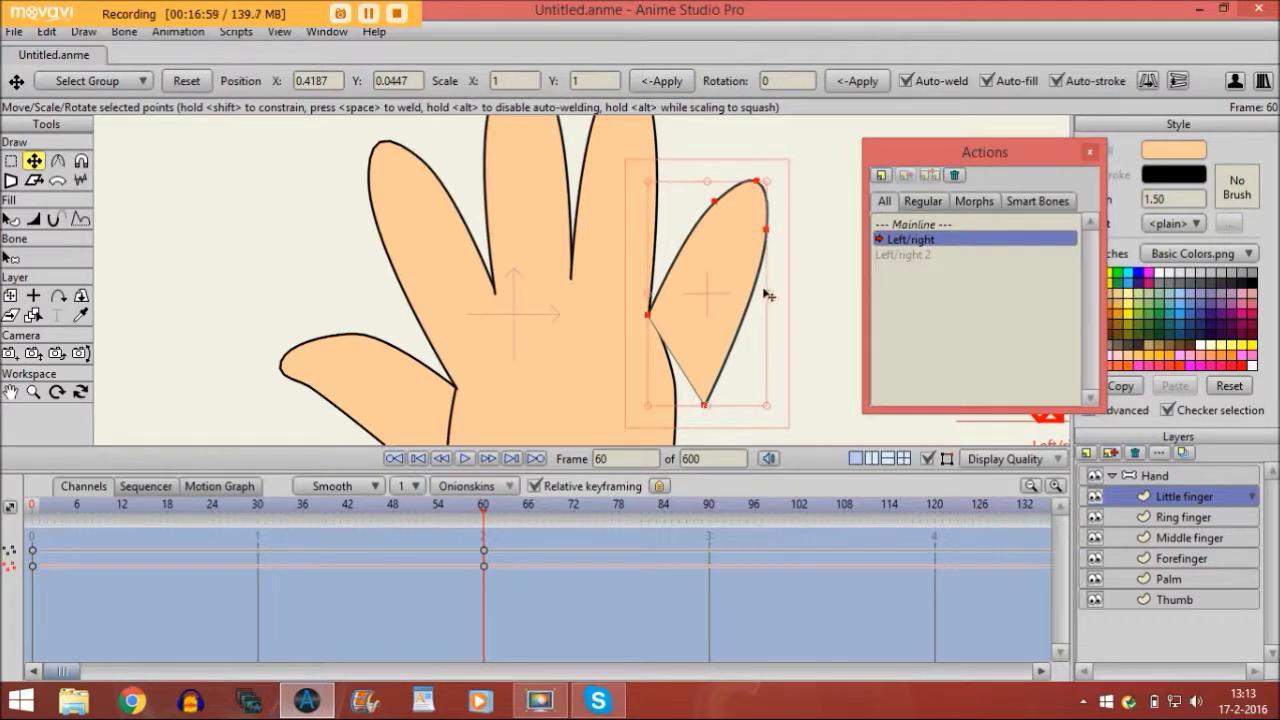
Step: Narrow the whole little finger at frame 60 and move its outer base point onto the palm's outer edge
{"action": "left_click_drag", "start_coordinate": [767, 295], "coordinate": [701, 302]}
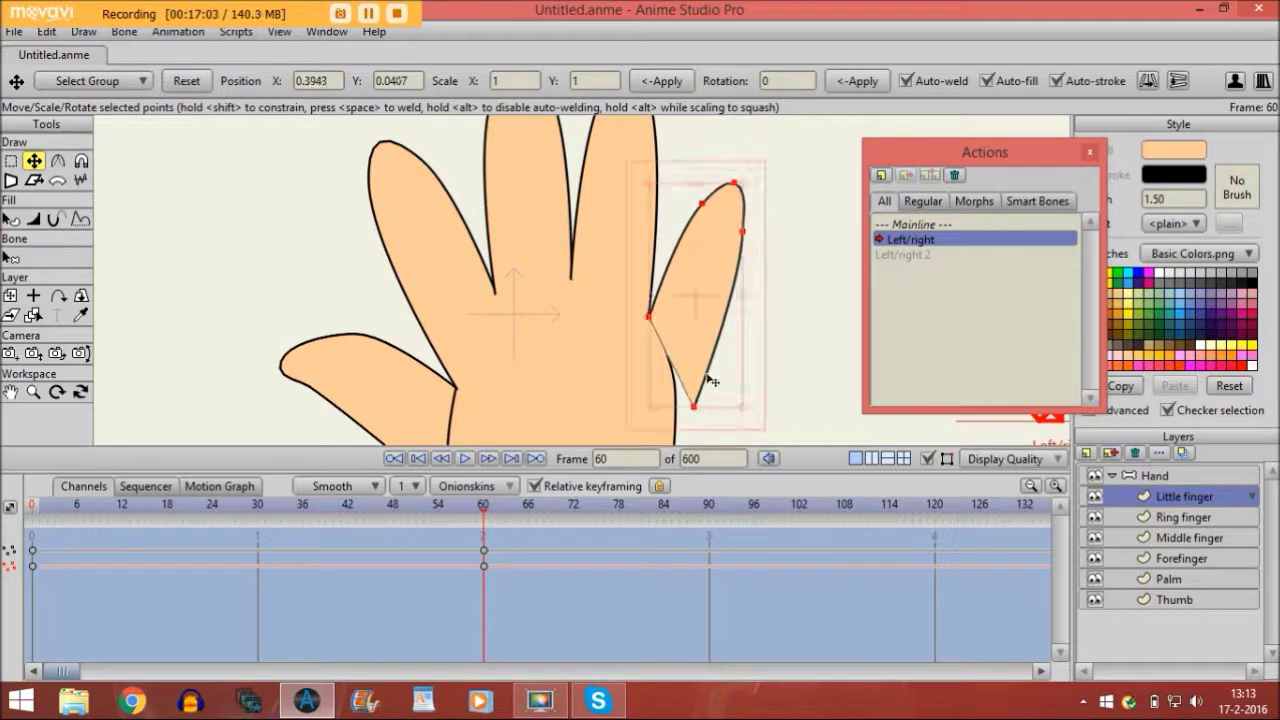
{"action": "left_click", "coordinate": [695, 406]}
{"action": "left_click_drag", "start_coordinate": [697, 411], "coordinate": [679, 413]}
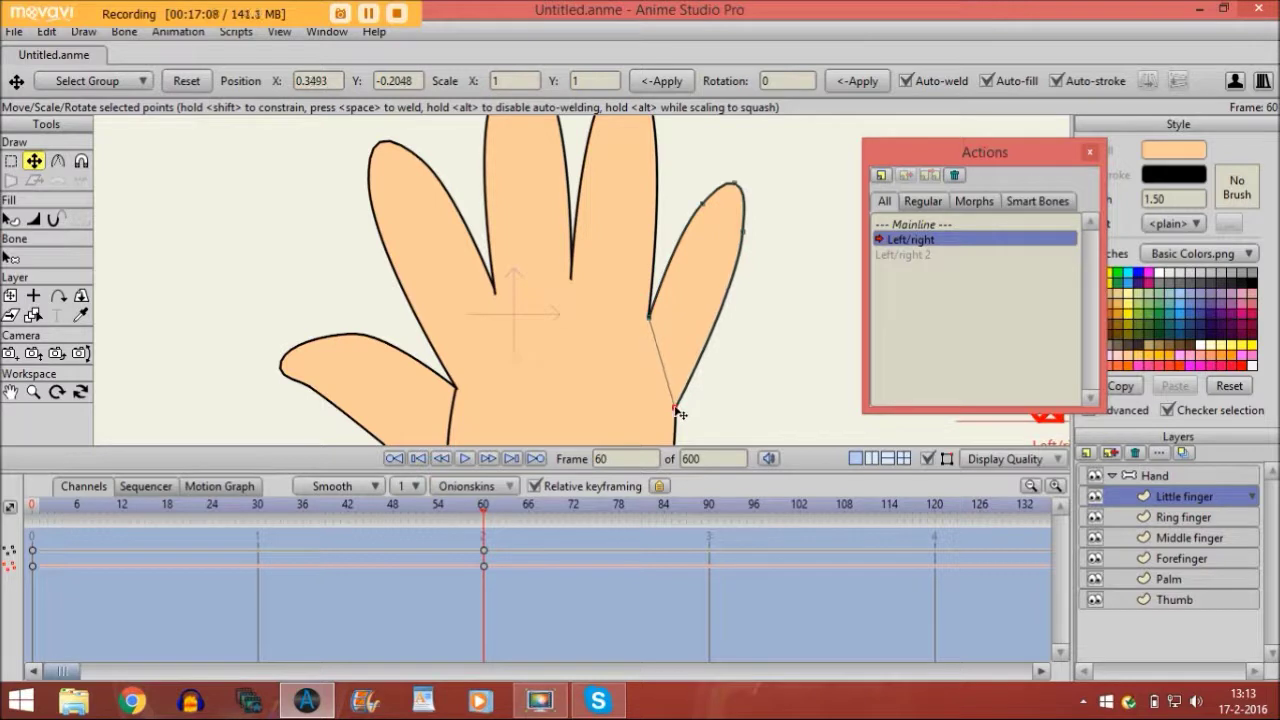
Step: Select the little finger's three tip points and move them slightly up and outward at frame 60
{"action": "left_click", "coordinate": [10, 161]}
{"action": "left_click_drag", "start_coordinate": [667, 160], "coordinate": [822, 255]}
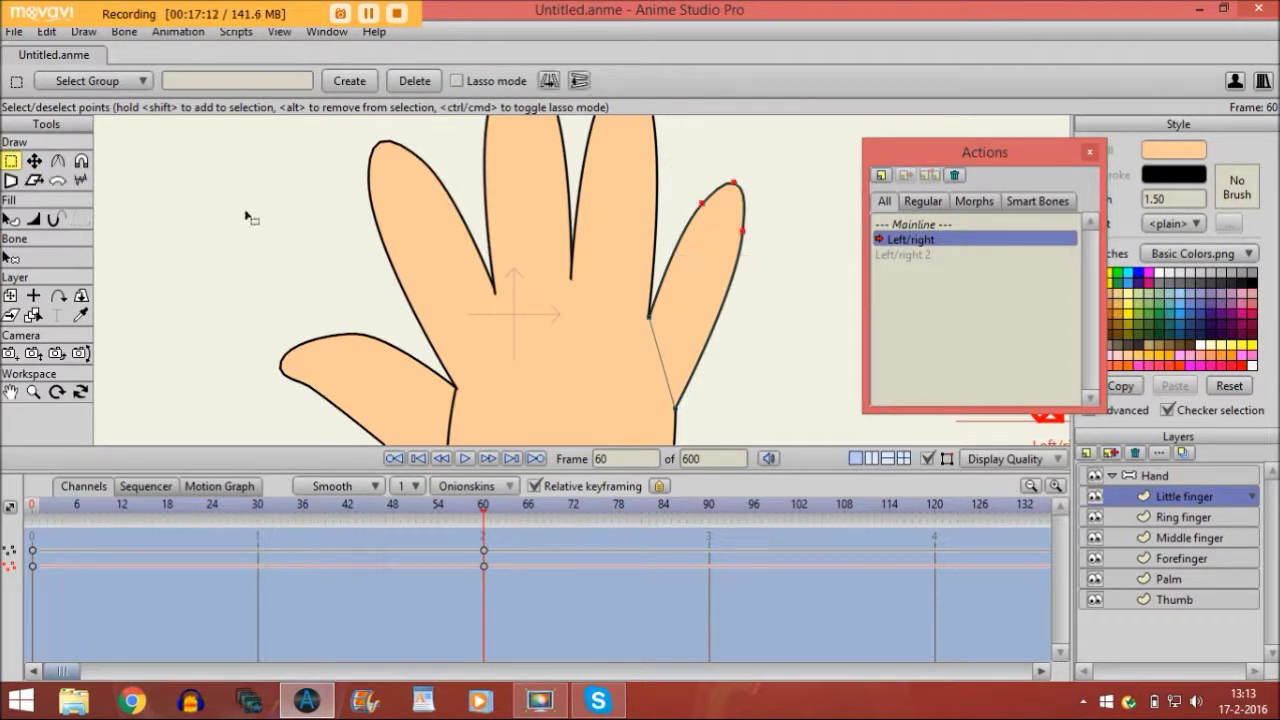
{"action": "left_click", "coordinate": [33, 161]}
{"action": "left_click_drag", "start_coordinate": [727, 206], "coordinate": [735, 199]}
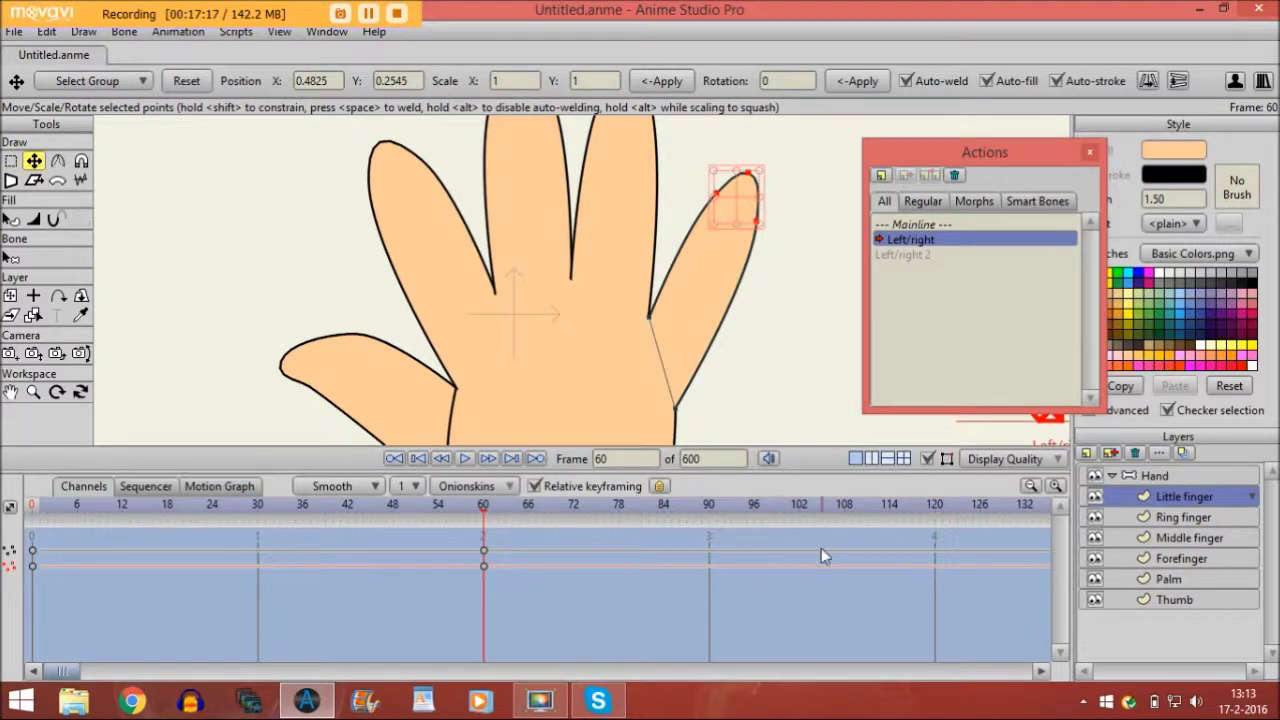
Step: At frame 120, place the whole little finger over the ring finger and level its two base points
{"action": "left_click", "coordinate": [936, 512]}
{"action": "double_click", "coordinate": [695, 295]}
{"action": "left_click_drag", "start_coordinate": [637, 180], "coordinate": [603, 237]}
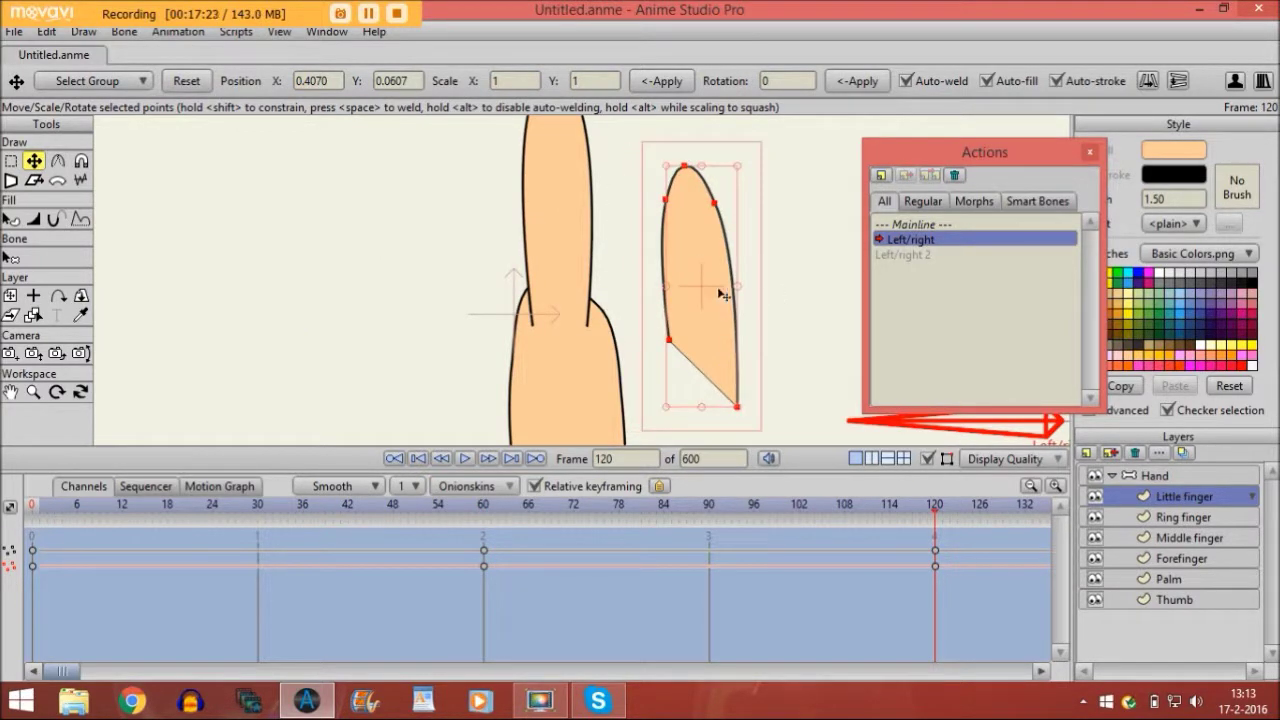
{"action": "left_click_drag", "start_coordinate": [740, 299], "coordinate": [587, 326]}
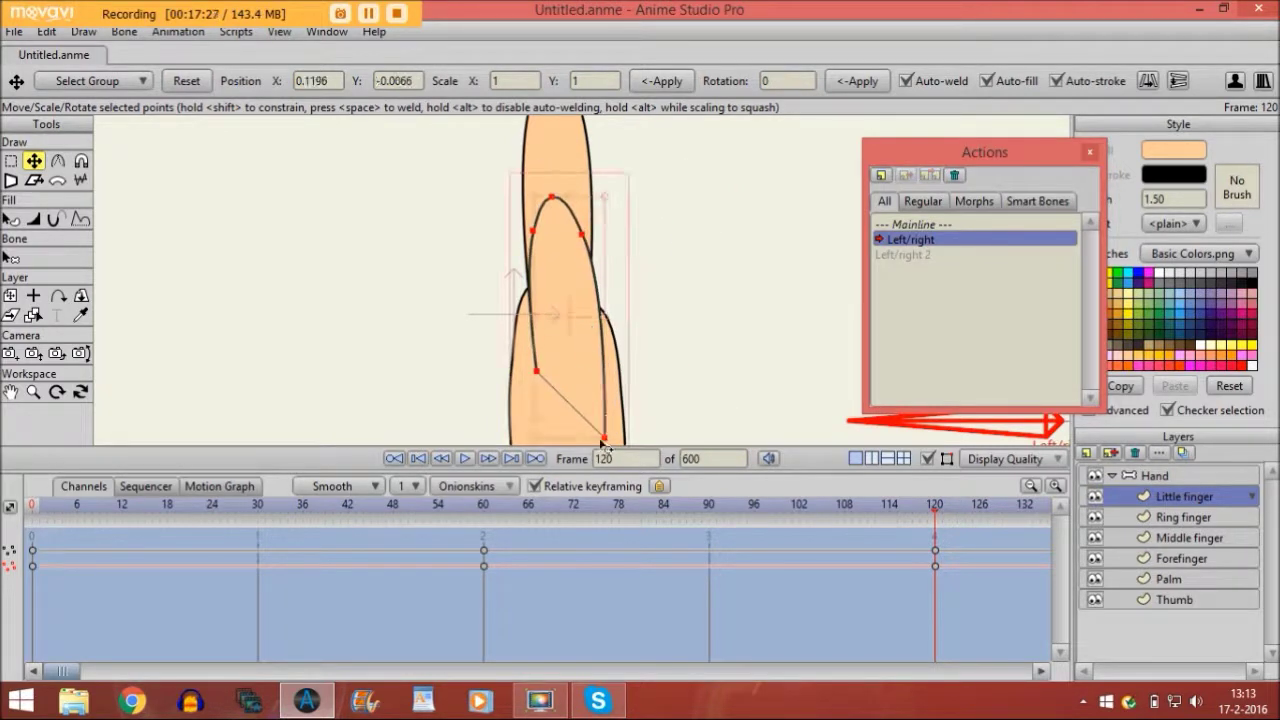
{"action": "left_click_drag", "start_coordinate": [605, 438], "coordinate": [581, 392]}
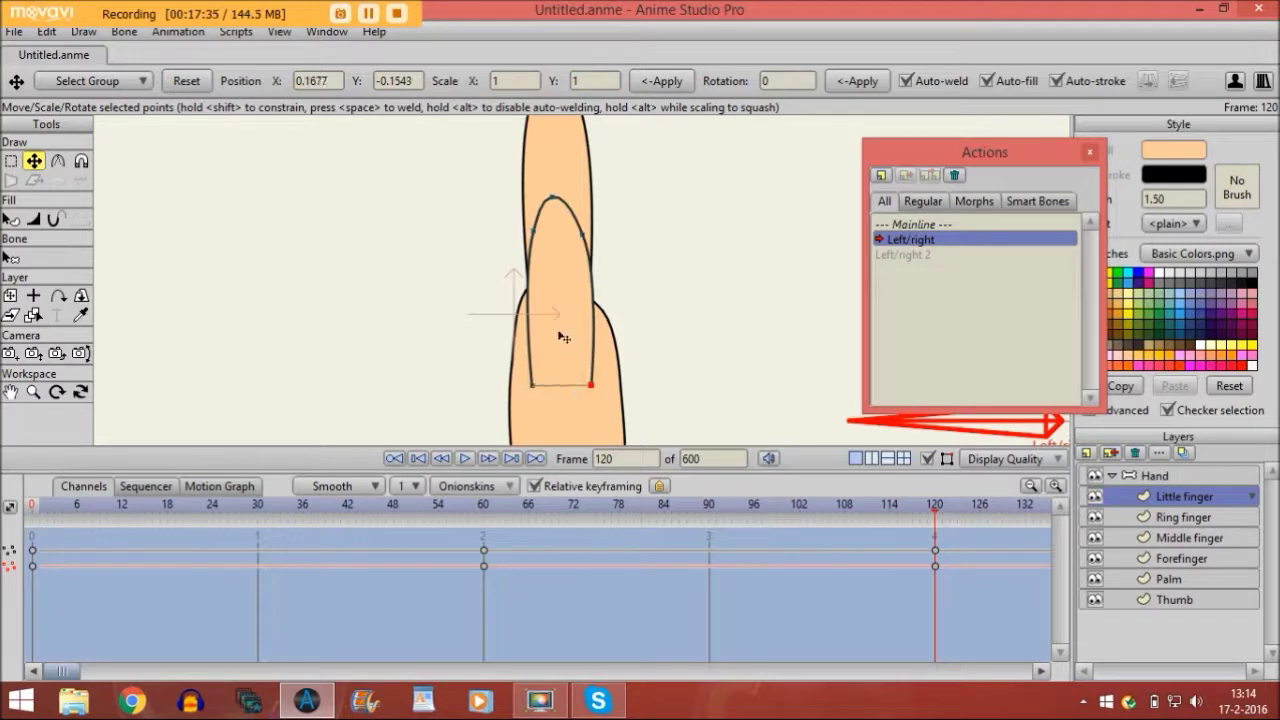
Step: Hide the editing overlays and view the whole sideways hand at frame 120 of the Left/right action
{"action": "key", "text": "ctrl+a"}
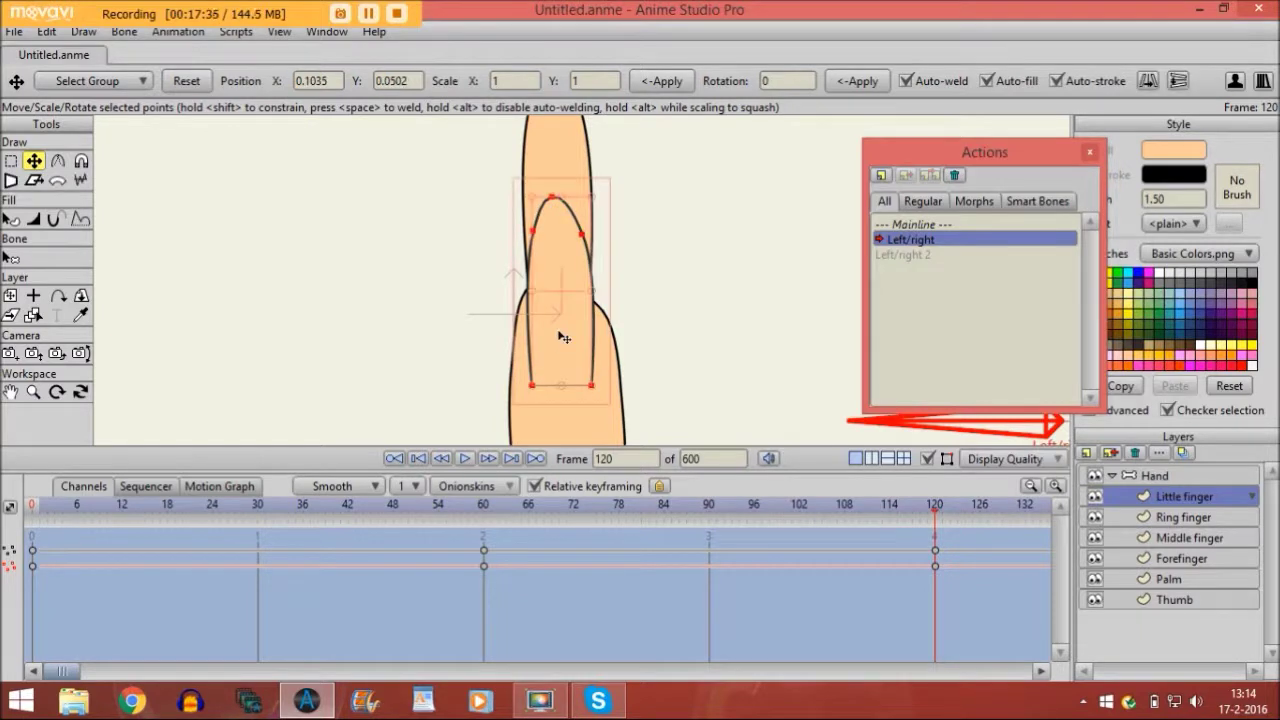
{"action": "left_click", "coordinate": [928, 458]}
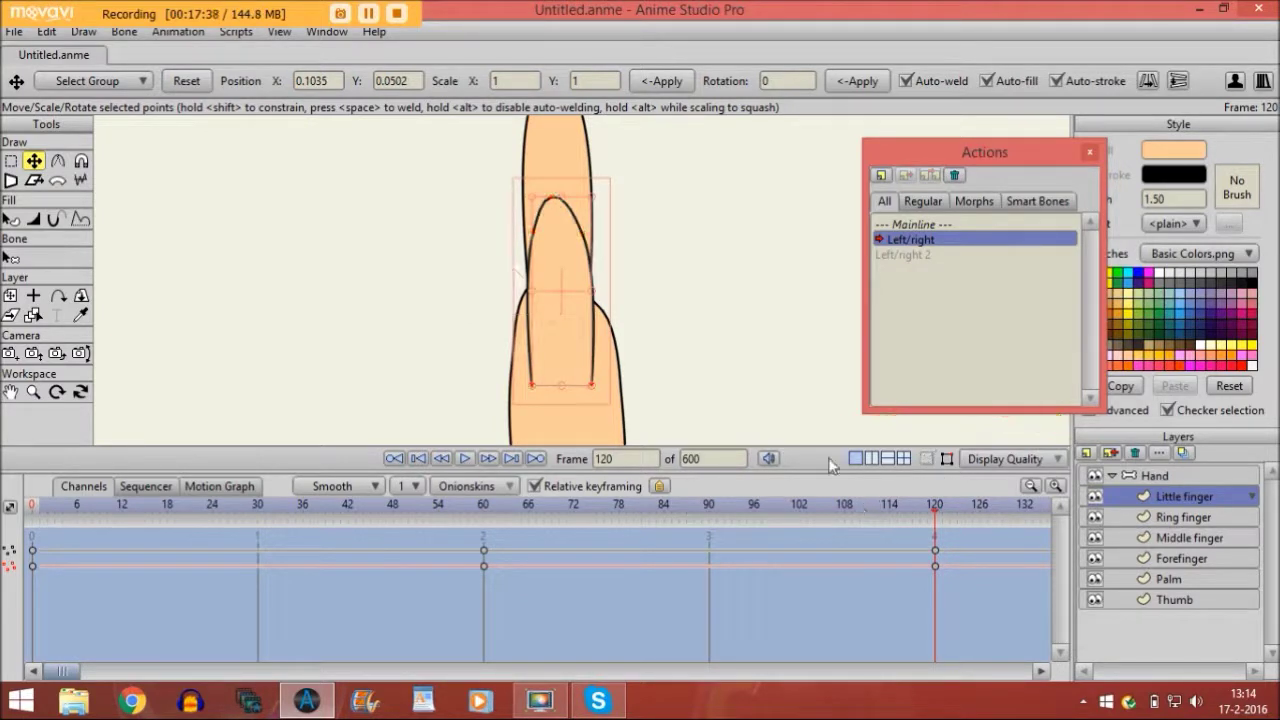
{"action": "left_click", "coordinate": [34, 394]}
{"action": "left_click_drag", "start_coordinate": [481, 355], "coordinate": [514, 394]}
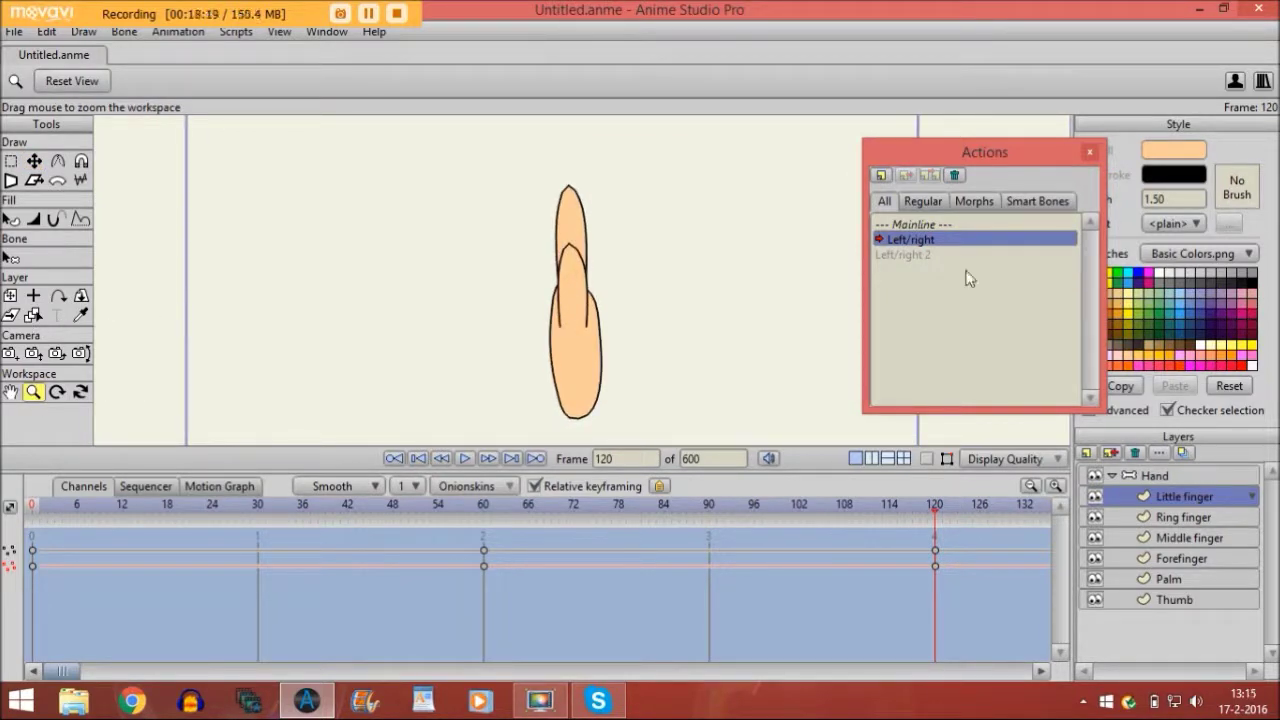
Step: Return to the Mainline with the editing overlays shown and close the Actions window
{"action": "left_click", "coordinate": [883, 222]}
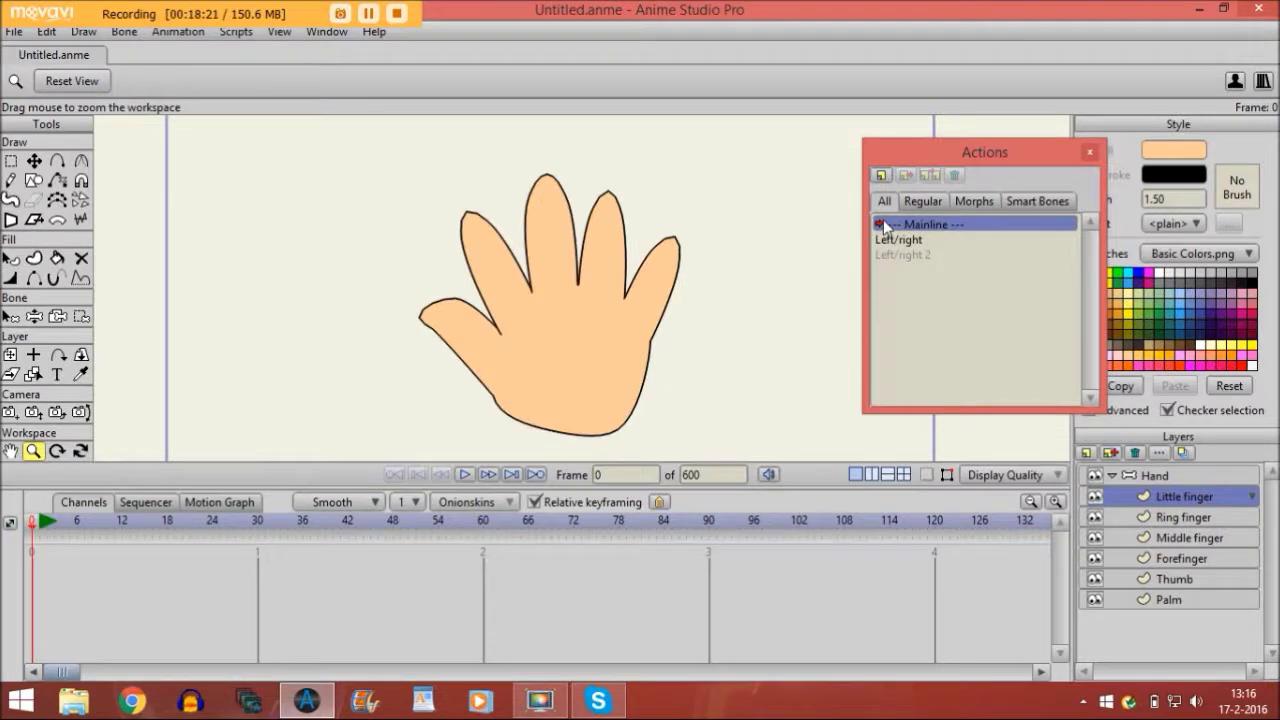
{"action": "left_click", "coordinate": [929, 474]}
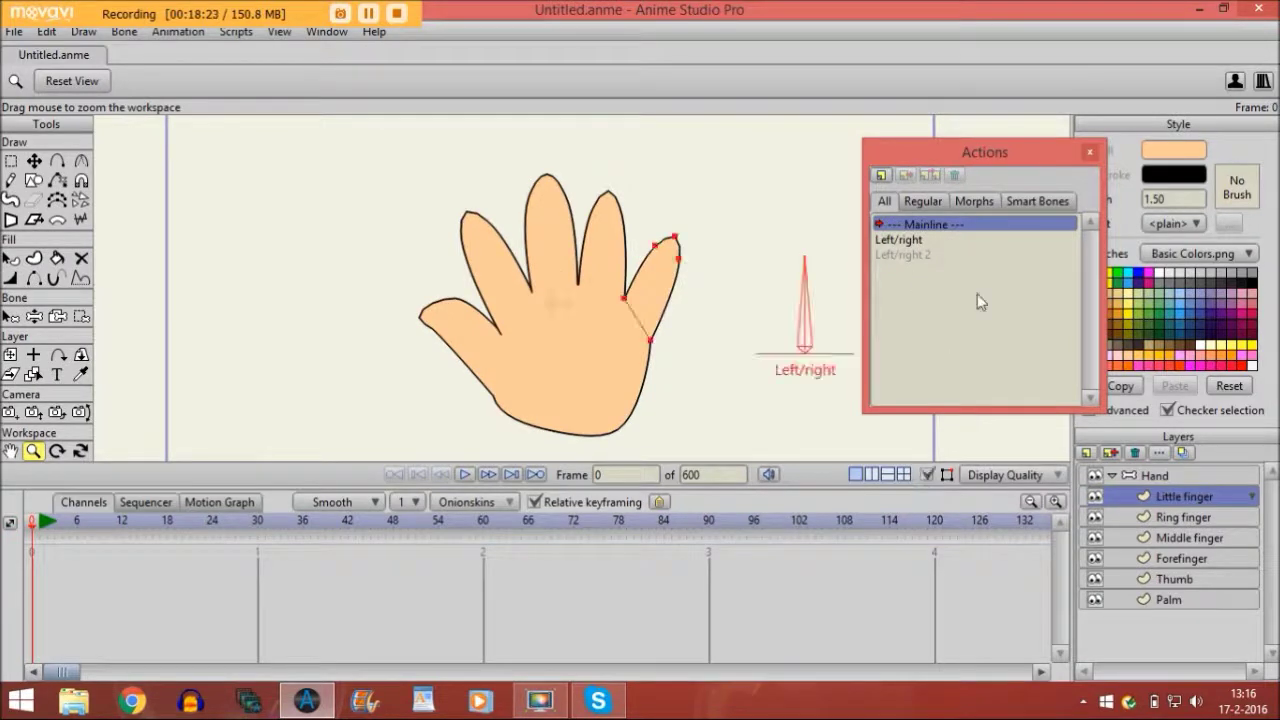
{"action": "left_click", "coordinate": [1090, 151]}
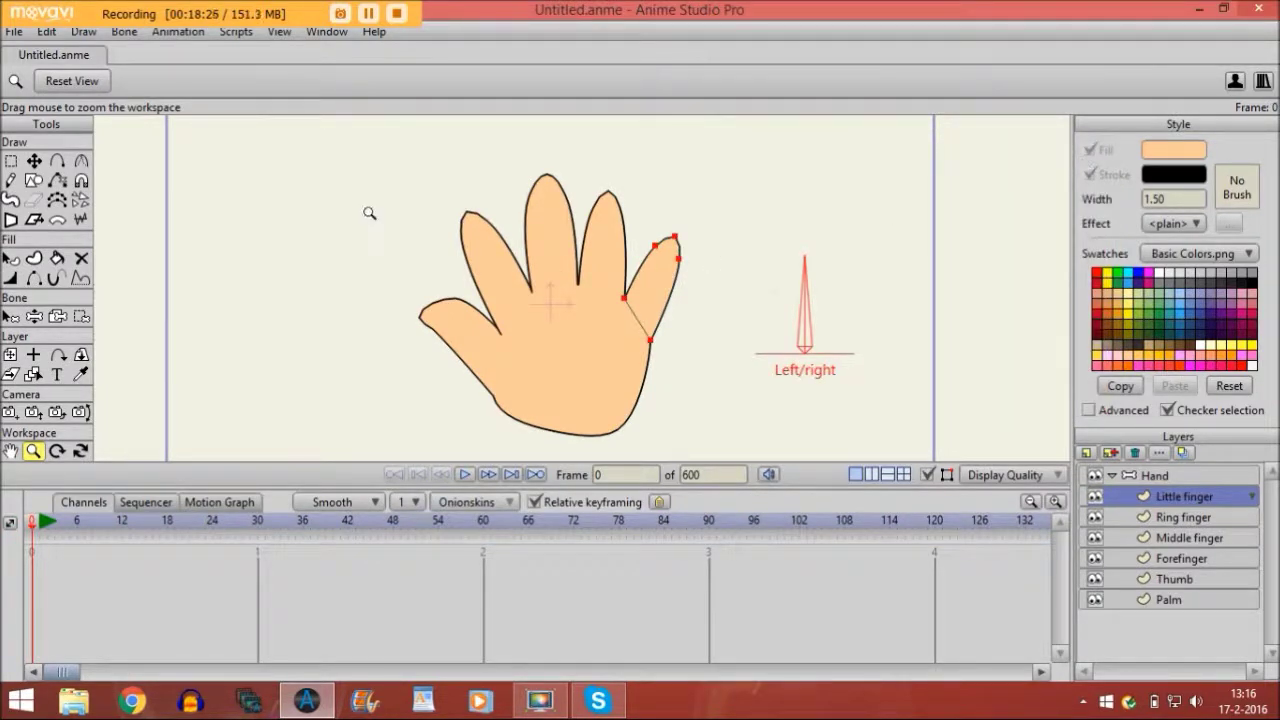
Step: Select the Hand bone layer and test the Left/right dial by rotating its bone both ways with Manipulate Bones
{"action": "left_click", "coordinate": [1201, 472]}
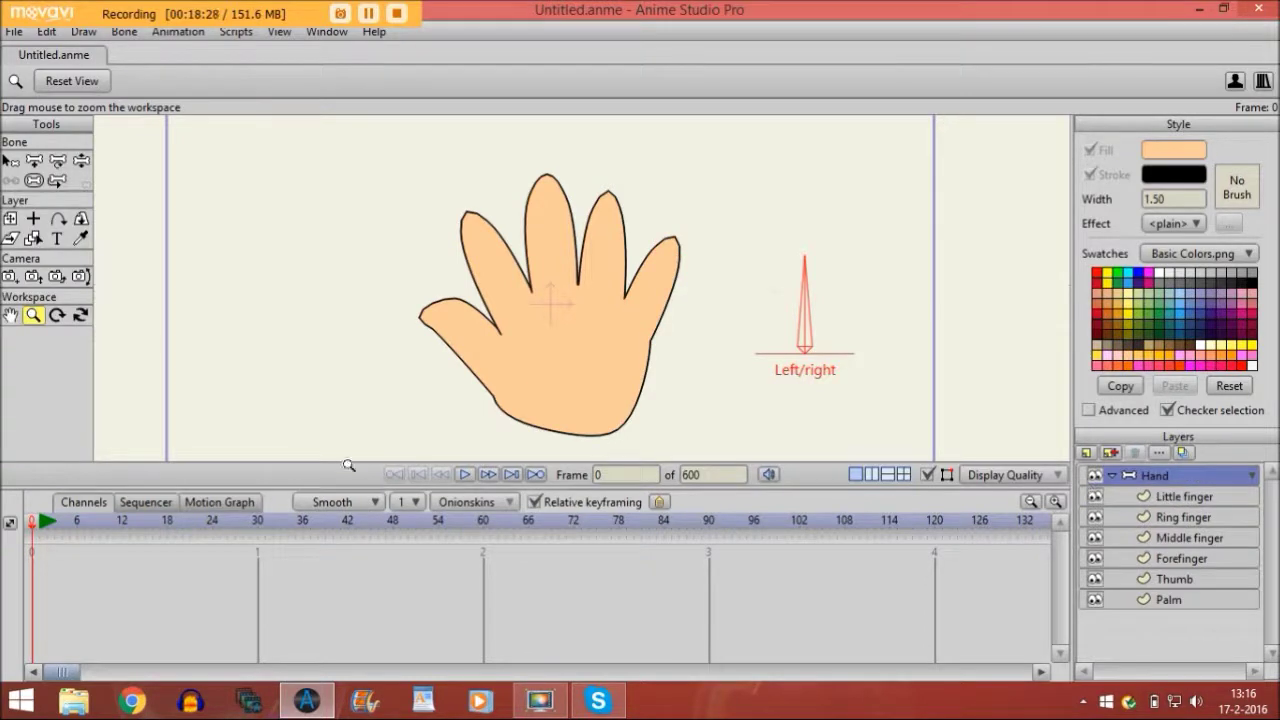
{"action": "left_click", "coordinate": [81, 161]}
{"action": "mouse_move", "coordinate": [812, 318]}
{"action": "left_mouse_down"}
{"action": "mouse_move", "coordinate": [765, 335]}
{"action": "mouse_move", "coordinate": [729, 434]}
{"action": "mouse_move", "coordinate": [772, 362]}
{"action": "mouse_move", "coordinate": [749, 403]}
{"action": "mouse_move", "coordinate": [762, 358]}
{"action": "mouse_move", "coordinate": [745, 380]}
{"action": "mouse_move", "coordinate": [742, 447]}
{"action": "mouse_move", "coordinate": [760, 330]}
{"action": "mouse_move", "coordinate": [752, 455]}
{"action": "mouse_move", "coordinate": [797, 320]}
{"action": "mouse_move", "coordinate": [726, 443]}
{"action": "mouse_move", "coordinate": [745, 335]}
{"action": "mouse_move", "coordinate": [729, 451]}
{"action": "mouse_move", "coordinate": [751, 389]}
{"action": "mouse_move", "coordinate": [808, 327]}
{"action": "left_mouse_up"}
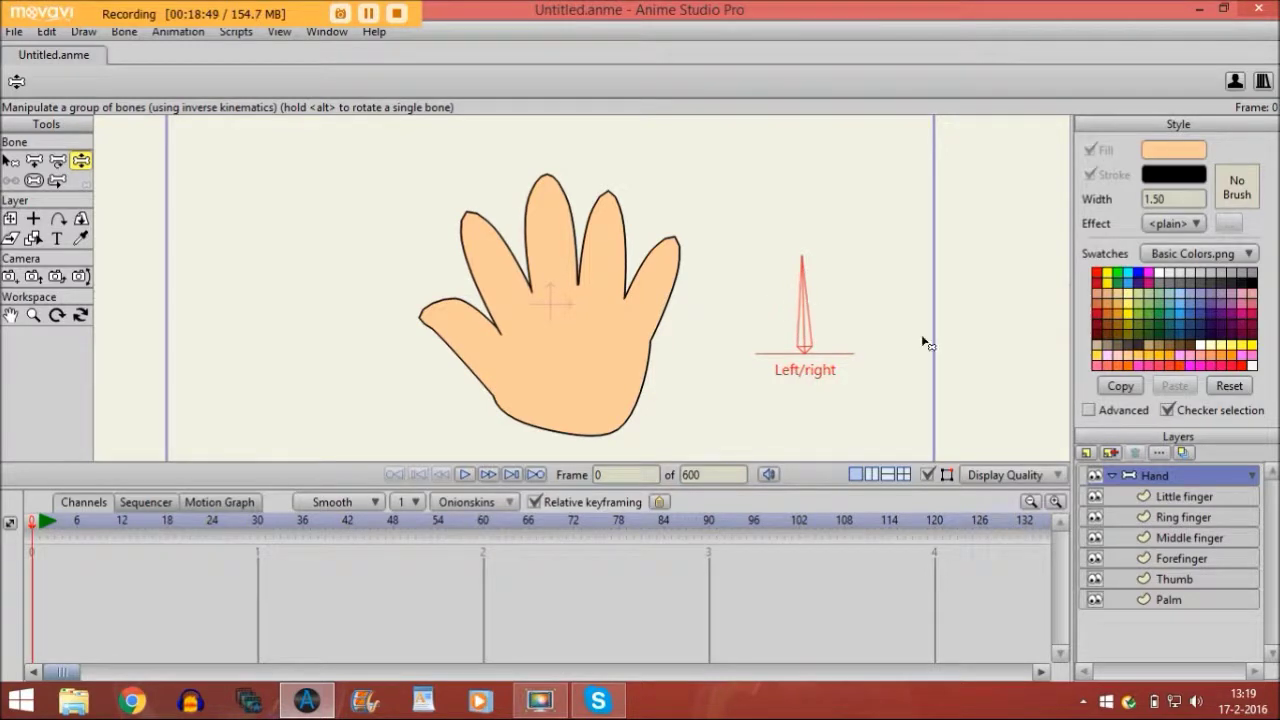
{"action": "left_click_drag", "start_coordinate": [814, 292], "coordinate": [846, 297]}
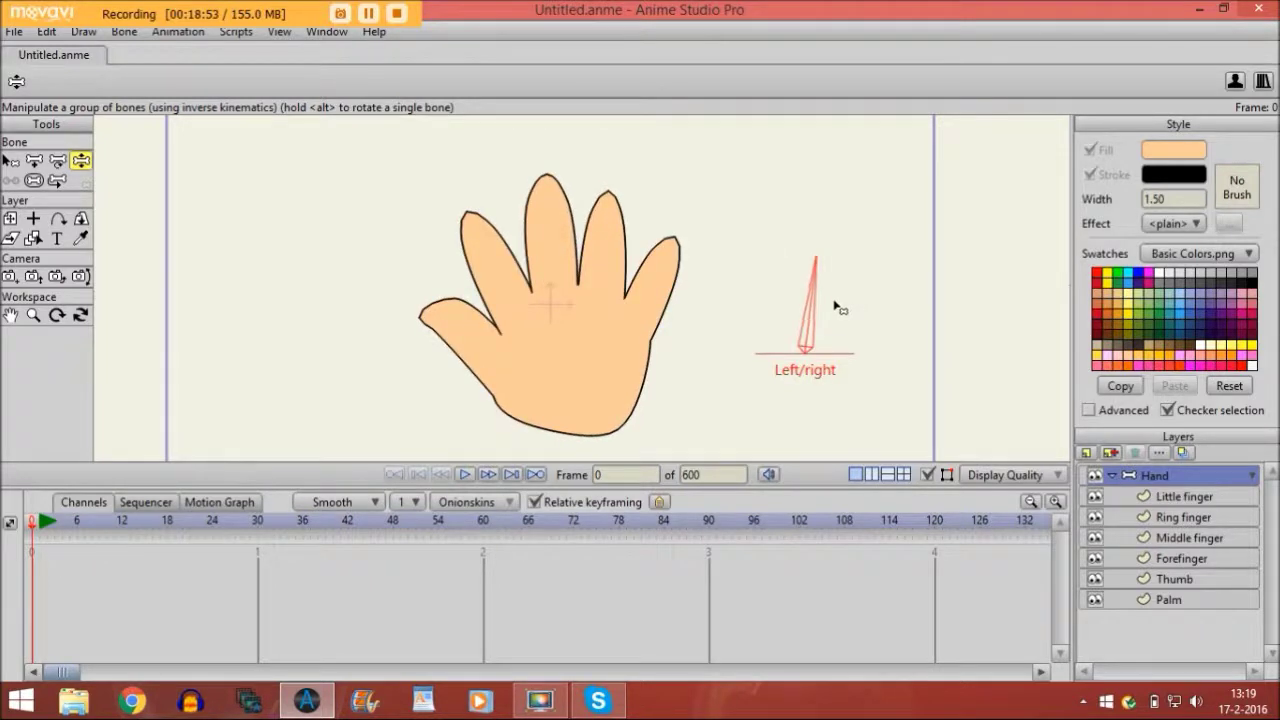